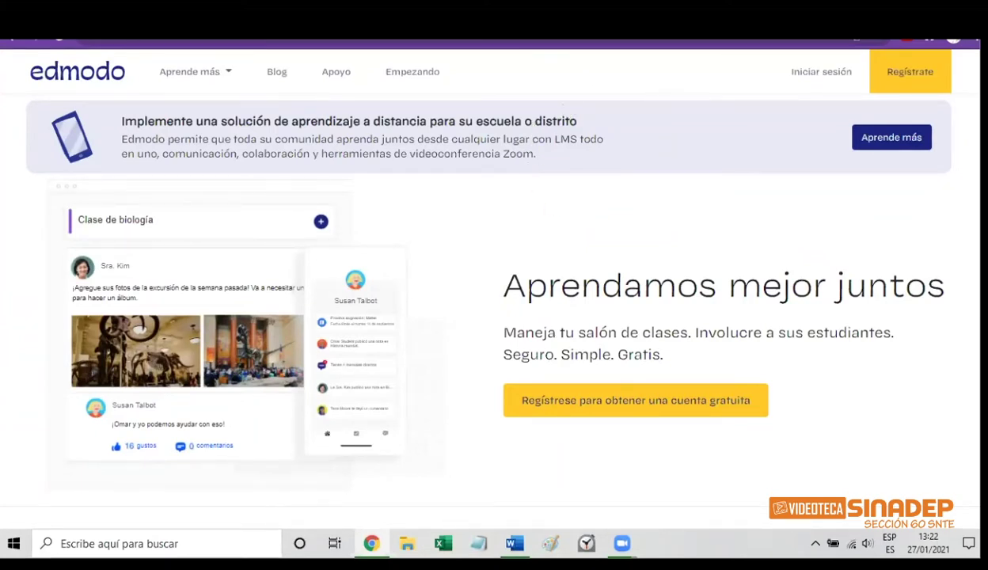
Sign in to the Edmodo teacher account with the saved email and the account password
{"action": "left_click", "coordinate": [818, 73]}
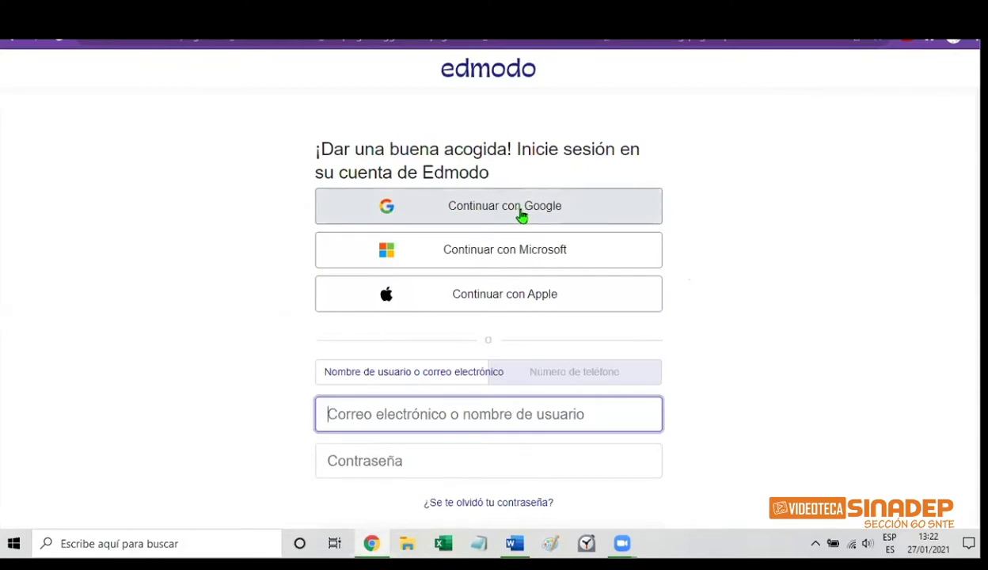
{"action": "left_click", "coordinate": [414, 408]}
{"action": "key", "text": "Up"}
{"action": "key", "text": "Return"}
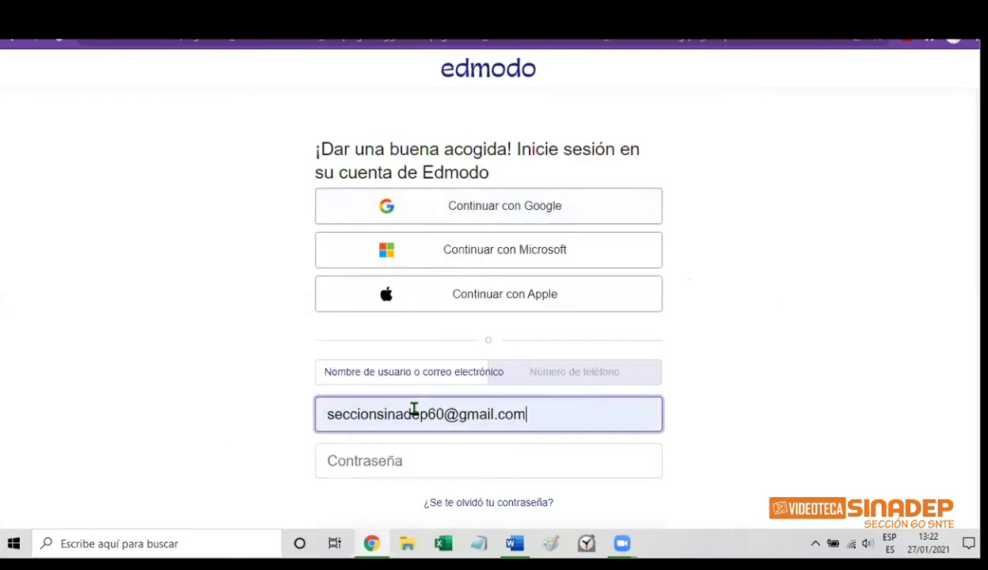
{"action": "key", "text": "Tab"}
{"action": "type", "text": "****"}
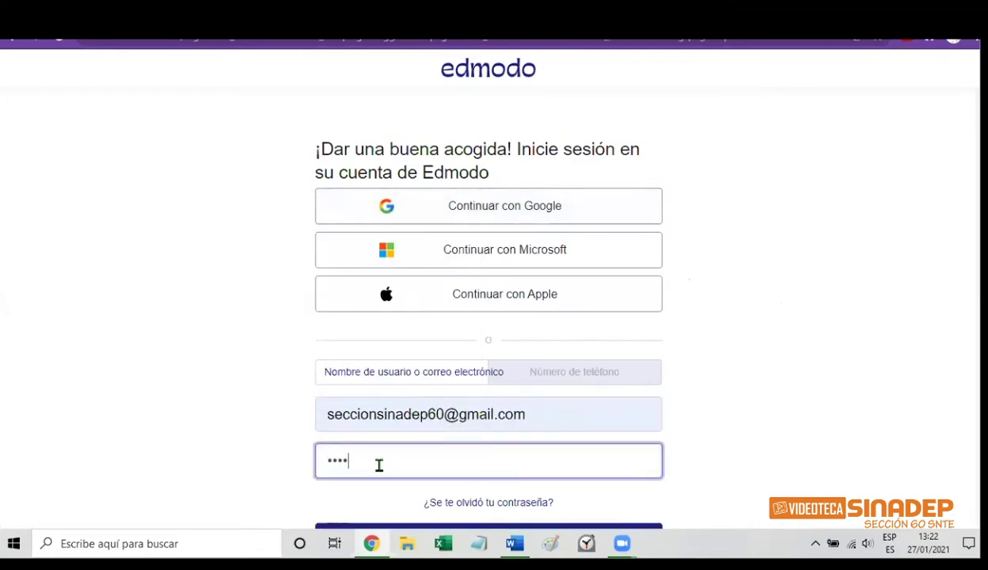
{"action": "type", "text": "*******"}
{"action": "key", "text": "Return"}
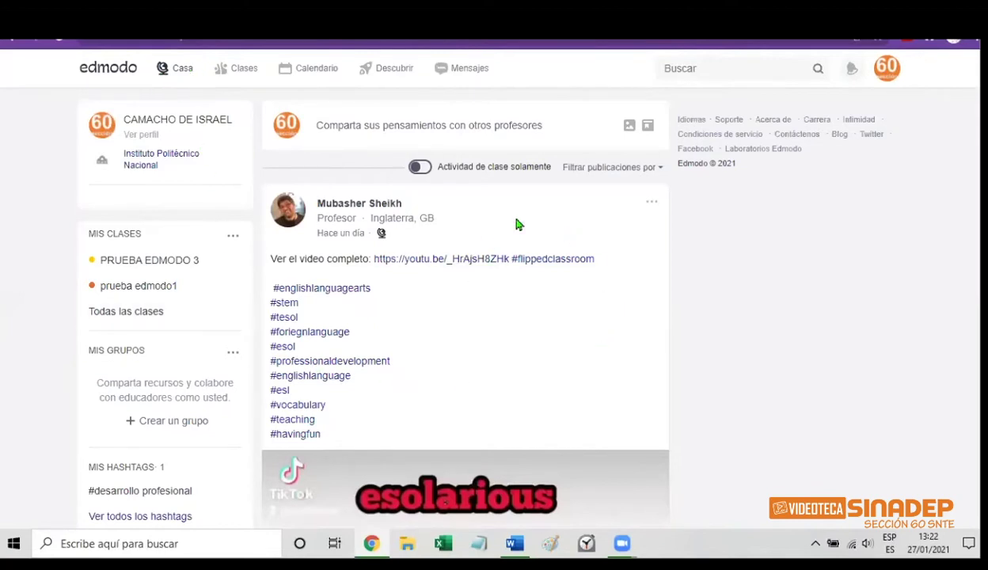
Turn on 'Actividad de clase solamente' and open the prueba edmodo1 class
{"action": "left_click", "coordinate": [420, 168]}
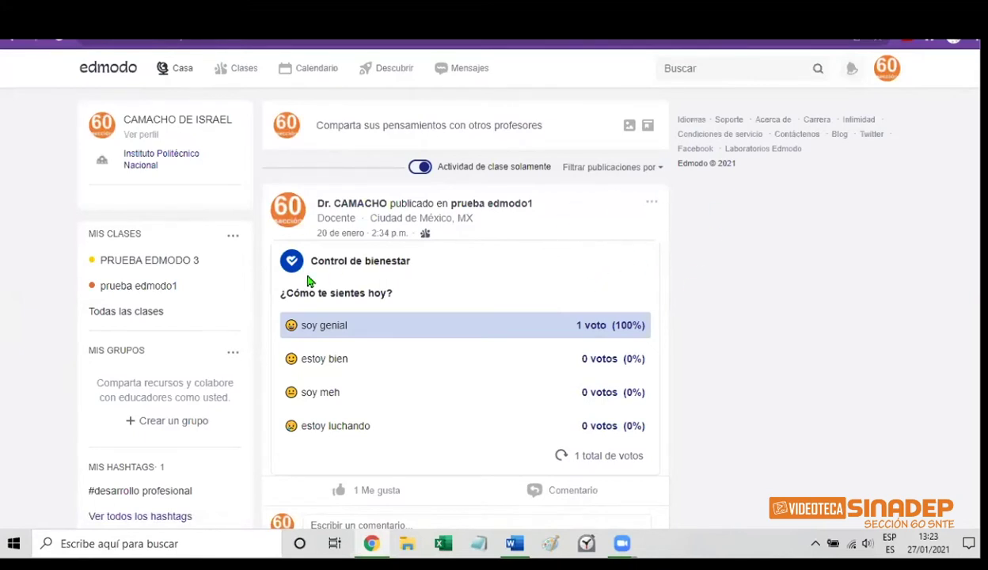
{"action": "left_click", "coordinate": [134, 288]}
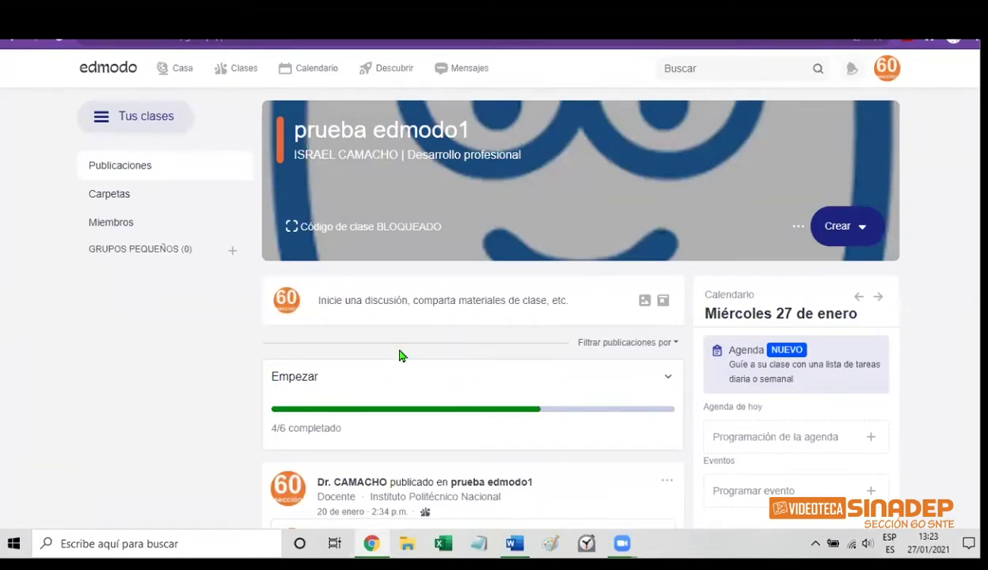
Open the prueba edmodo1 Miembros list, check Profesores, then return to the five Estudiantes
{"action": "left_click", "coordinate": [116, 231]}
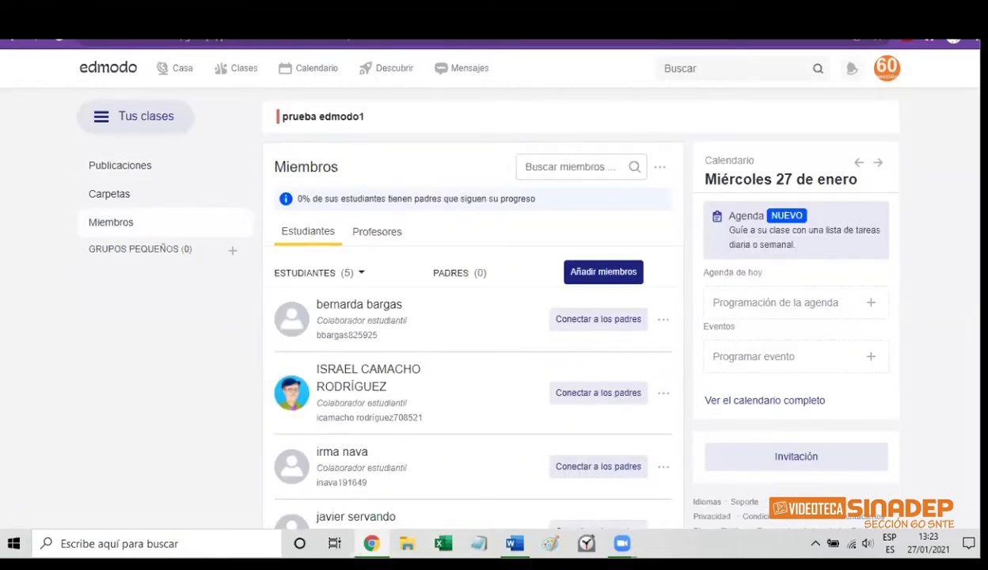
{"action": "scroll", "coordinate": [475, 317], "scroll_direction": "down", "scroll_amount": 3}
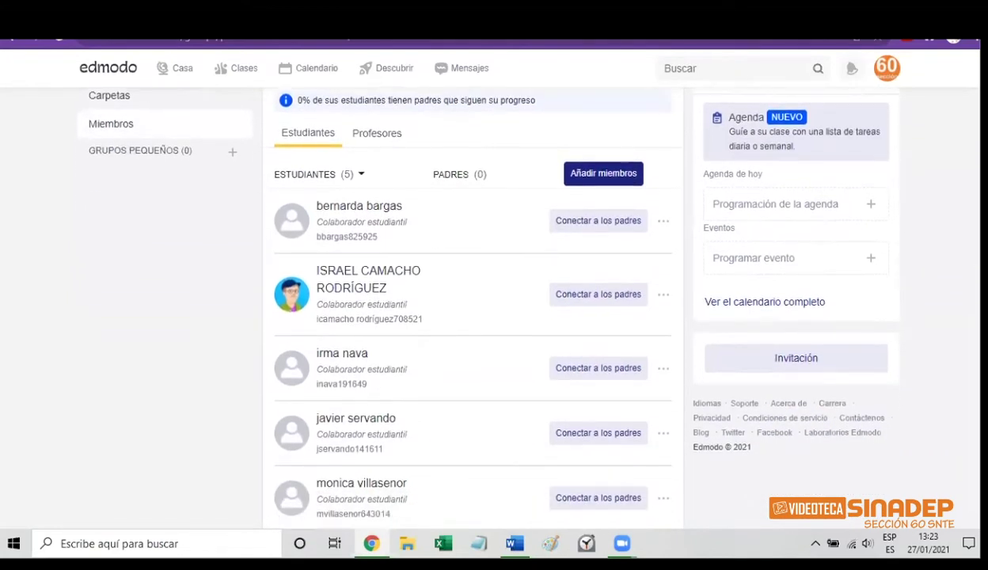
{"action": "scroll", "coordinate": [475, 316], "scroll_direction": "up", "scroll_amount": 3}
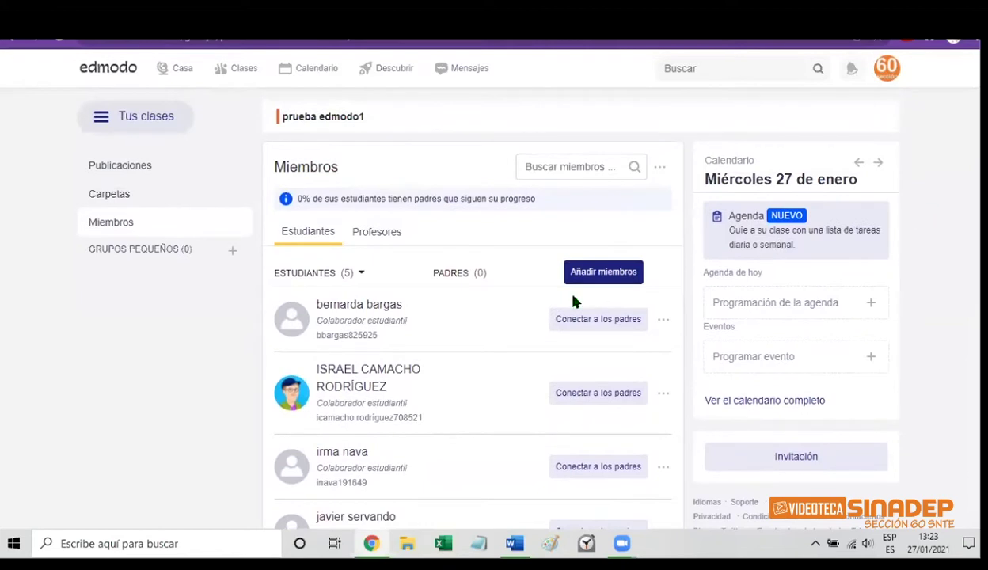
{"action": "left_click", "coordinate": [366, 242]}
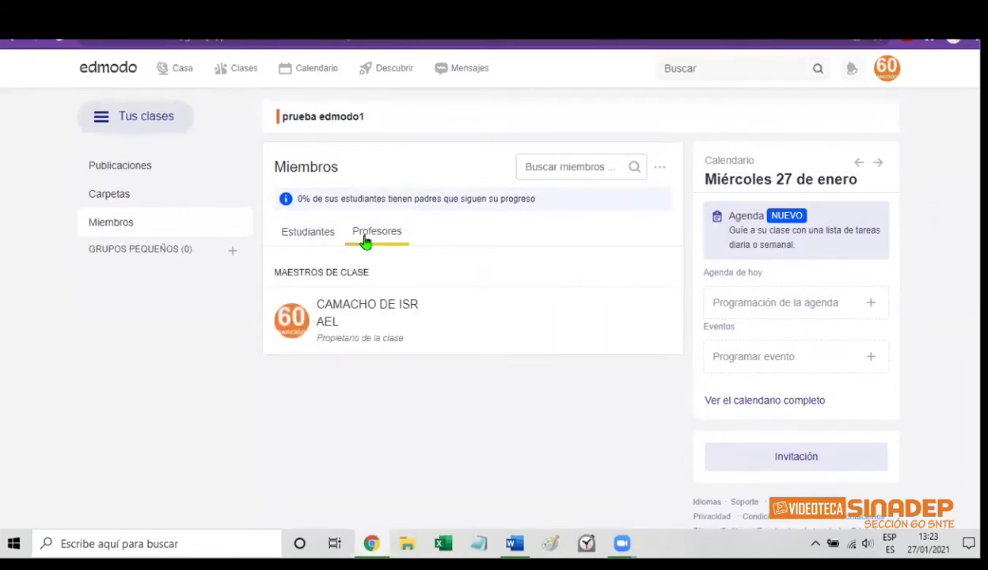
{"action": "left_click", "coordinate": [305, 240]}
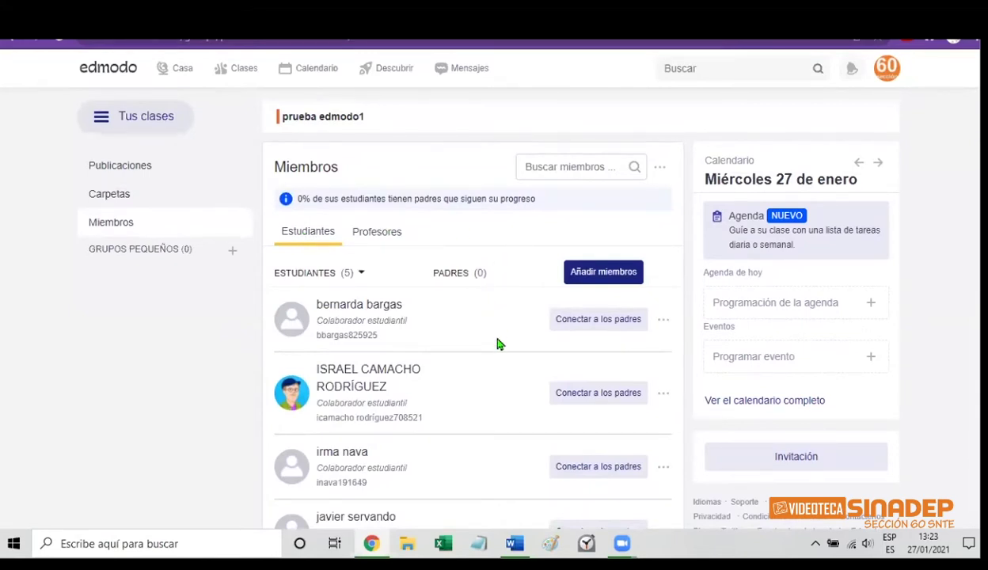
Send an email invitation to prueba edmodo1, entering the recipient's e-mail address, and confirm it
{"action": "left_click", "coordinate": [589, 274]}
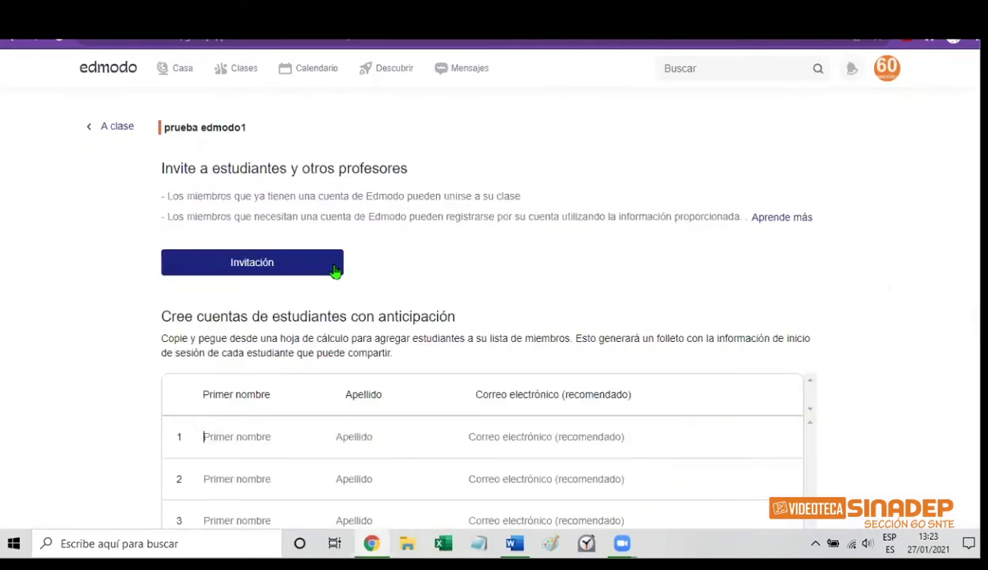
{"action": "left_click", "coordinate": [270, 272]}
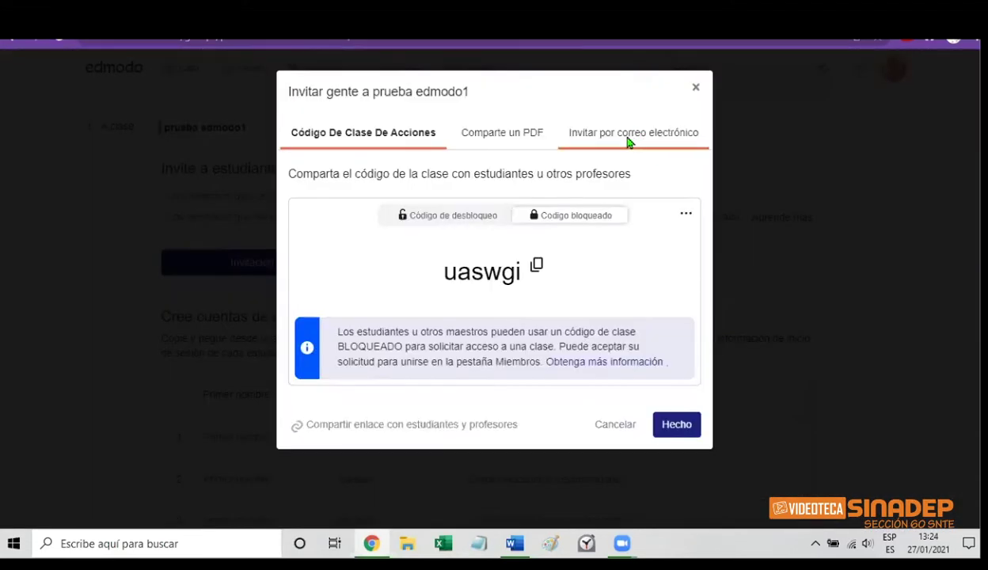
{"action": "left_click", "coordinate": [630, 137]}
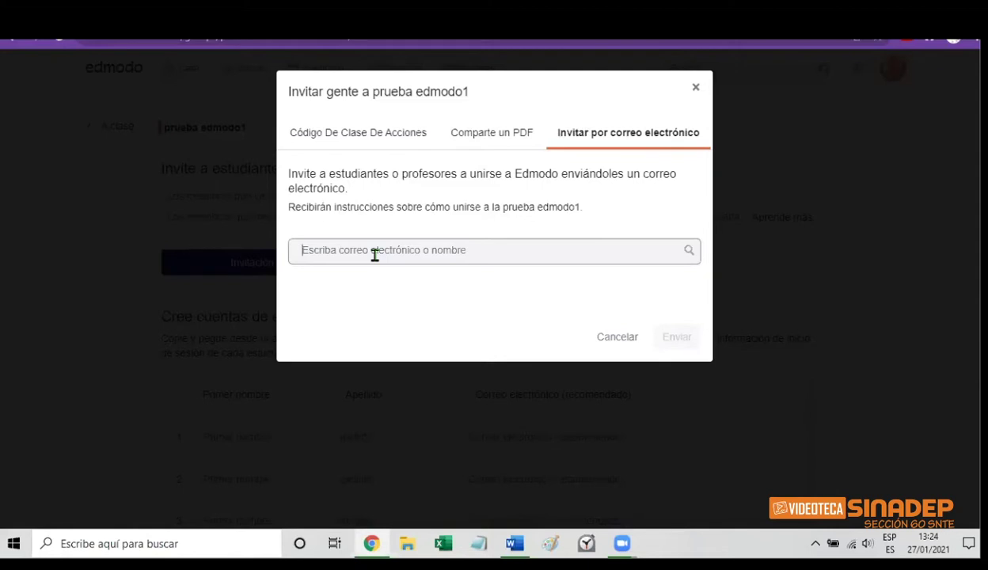
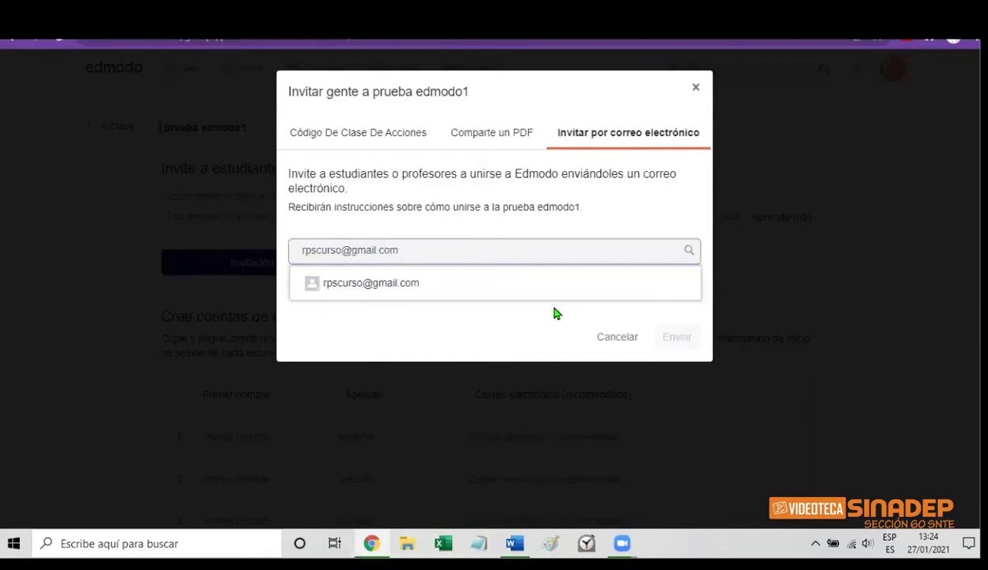
{"action": "left_click", "coordinate": [388, 289]}
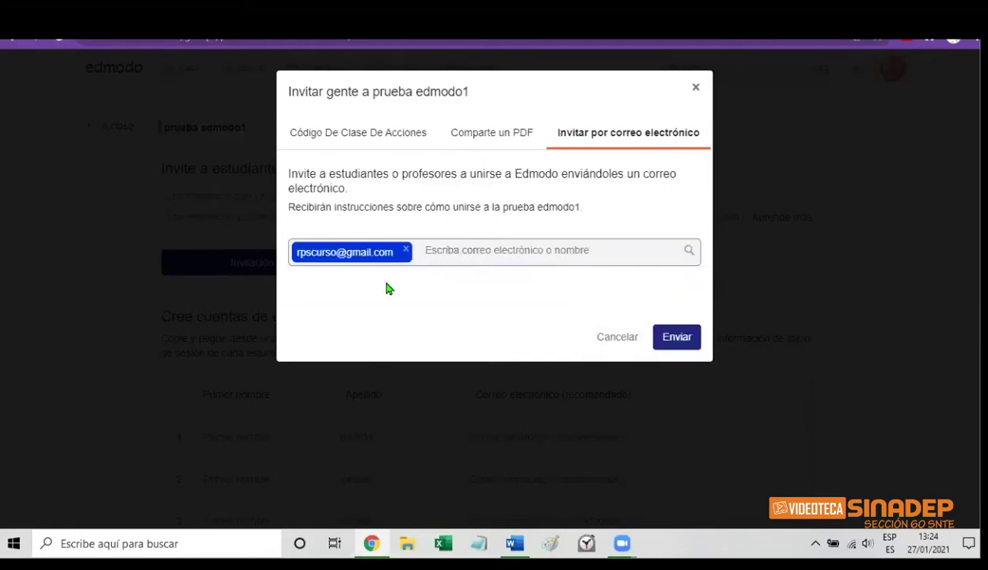
{"action": "left_click", "coordinate": [674, 339]}
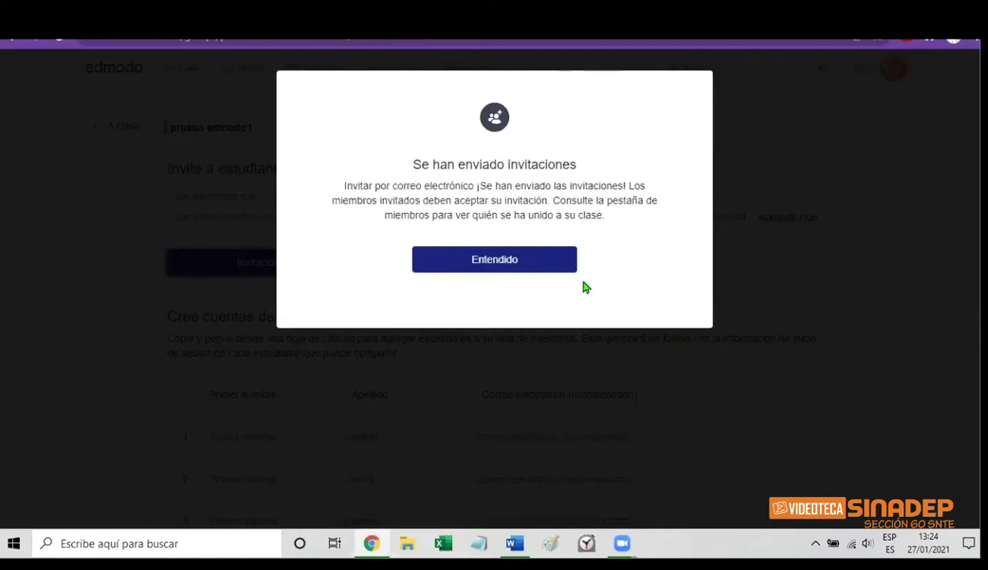
{"action": "left_click", "coordinate": [521, 262]}
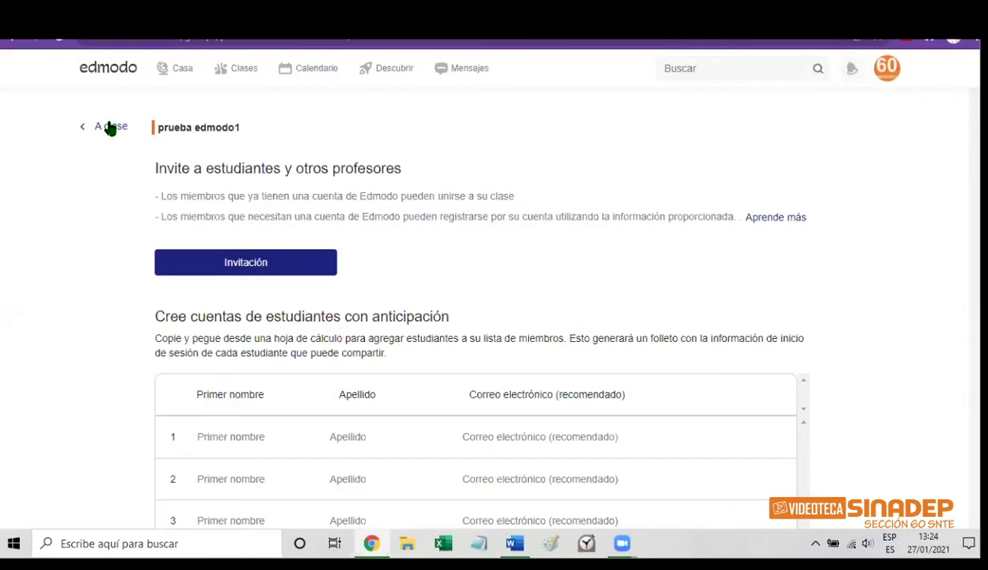
Go back from the invite page to prueba edmodo1 and show its Publicaciones feed
{"action": "left_click", "coordinate": [111, 127]}
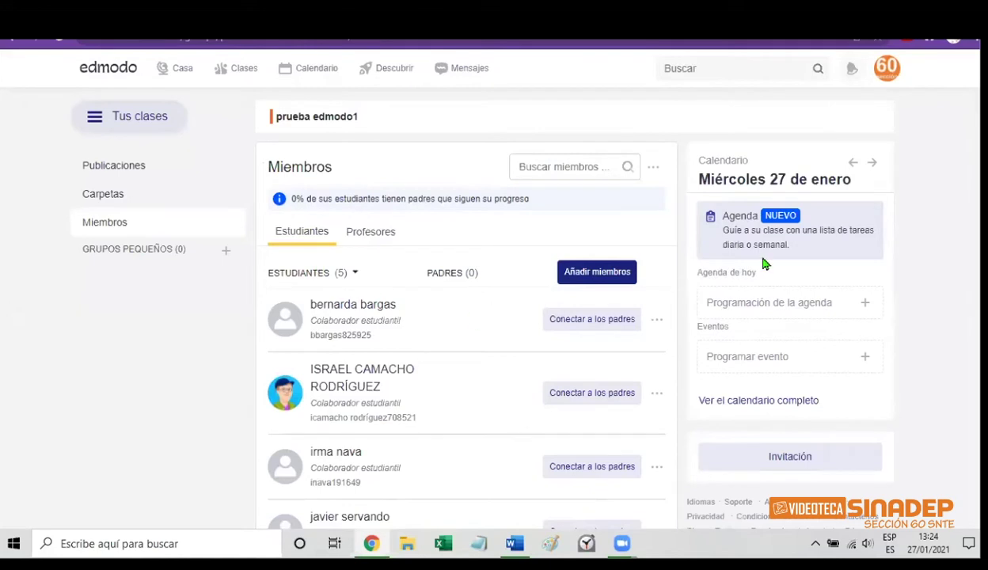
{"action": "scroll", "coordinate": [470, 317], "scroll_direction": "down", "scroll_amount": 2}
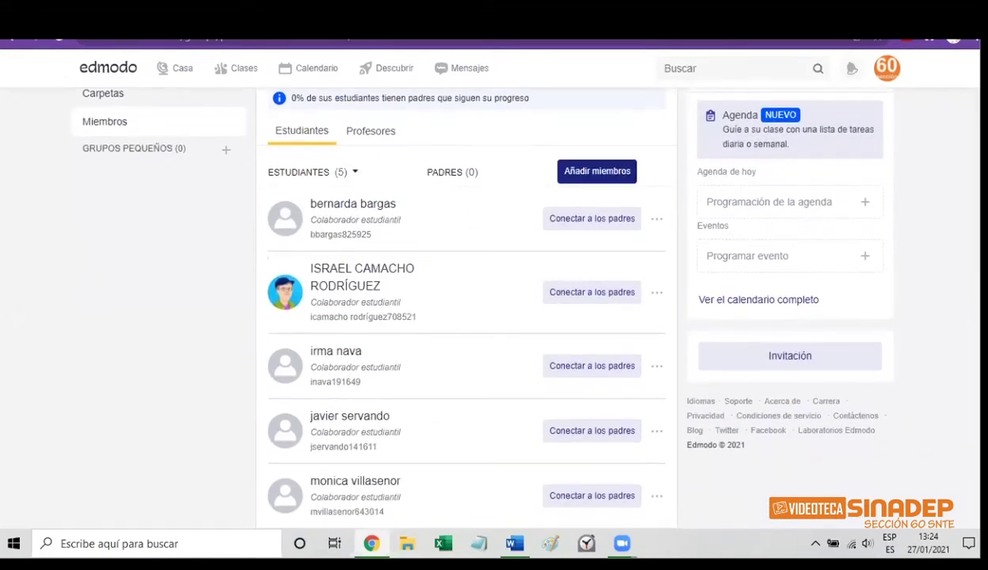
{"action": "scroll", "coordinate": [957, 253], "scroll_direction": "up", "scroll_amount": 2}
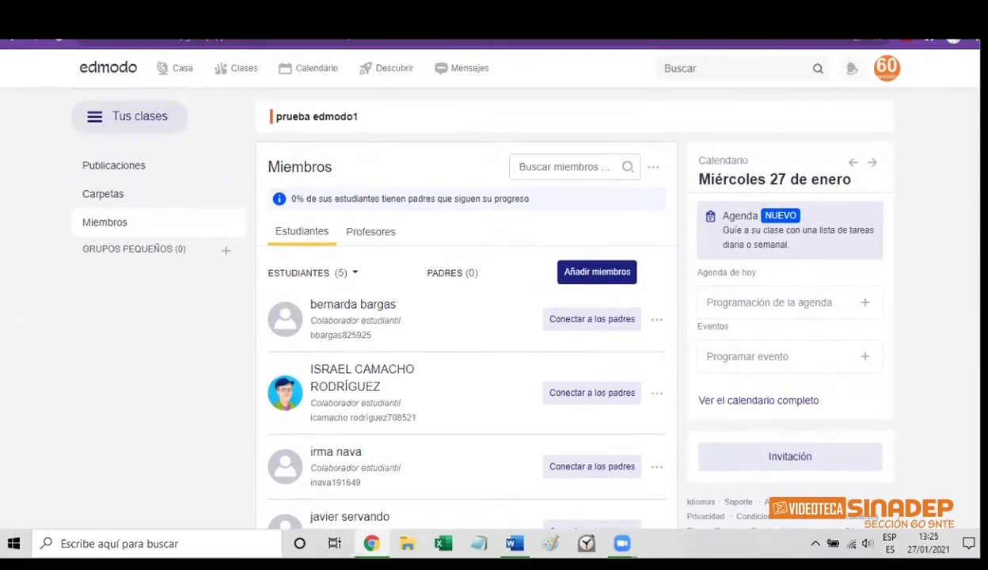
{"action": "scroll", "coordinate": [957, 253], "scroll_direction": "down", "scroll_amount": 2}
{"action": "scroll", "coordinate": [960, 222], "scroll_direction": "up", "scroll_amount": 2}
{"action": "left_click", "coordinate": [129, 172]}
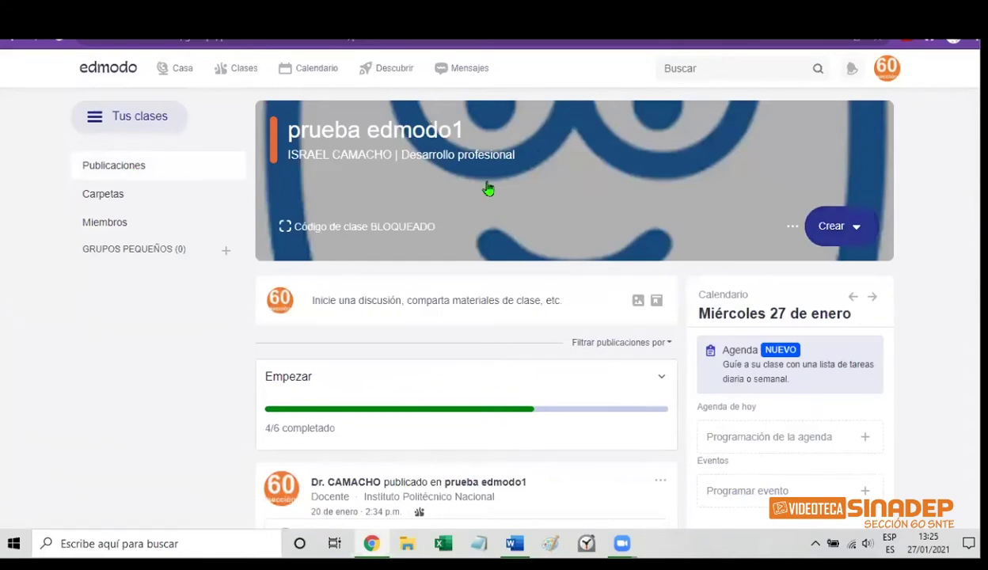
Create a new quiz from Crear > Examen > Nuevo, opening the 'Prueba sin título' editor
{"action": "left_click", "coordinate": [835, 227]}
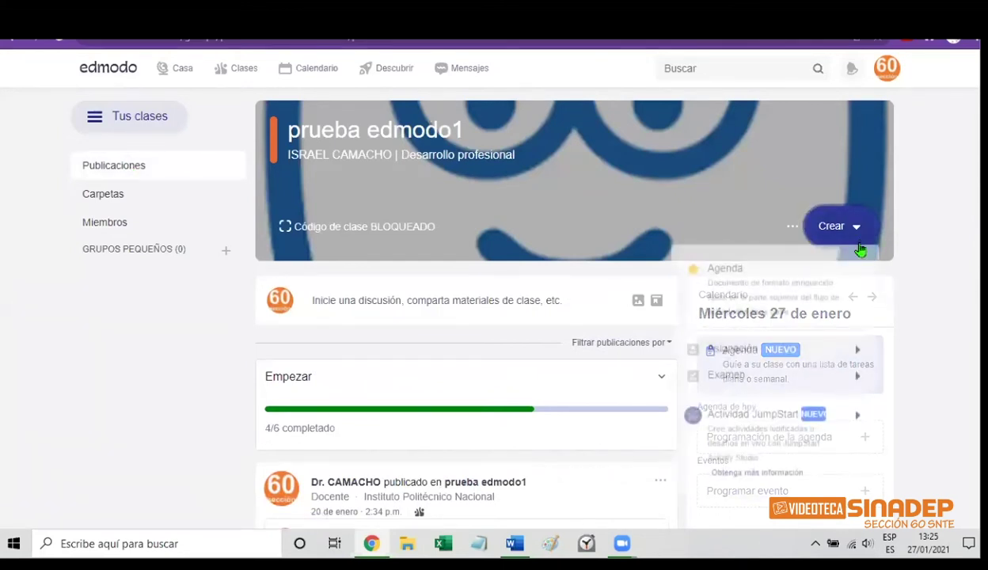
{"action": "mouse_move", "coordinate": [792, 357]}
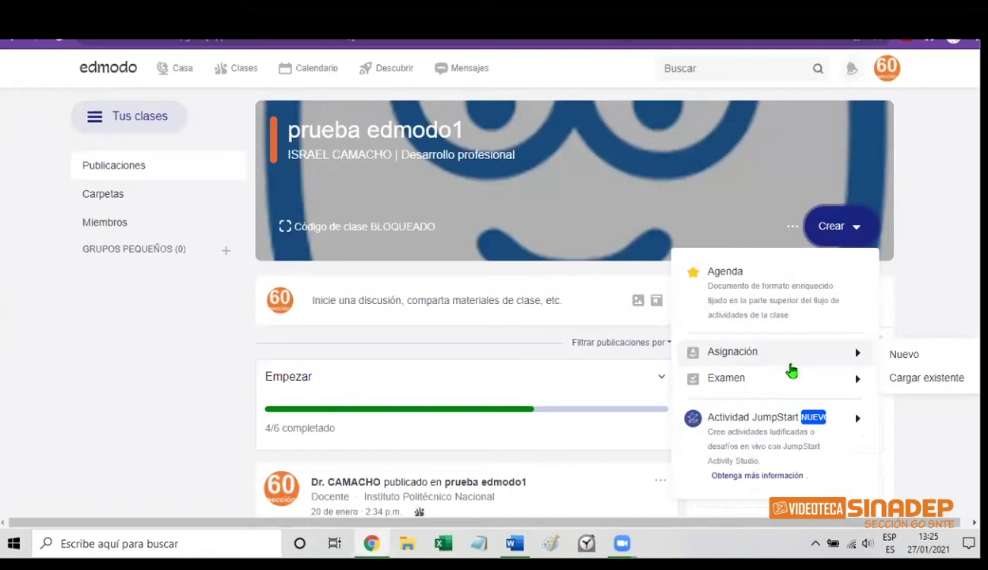
{"action": "mouse_move", "coordinate": [782, 393]}
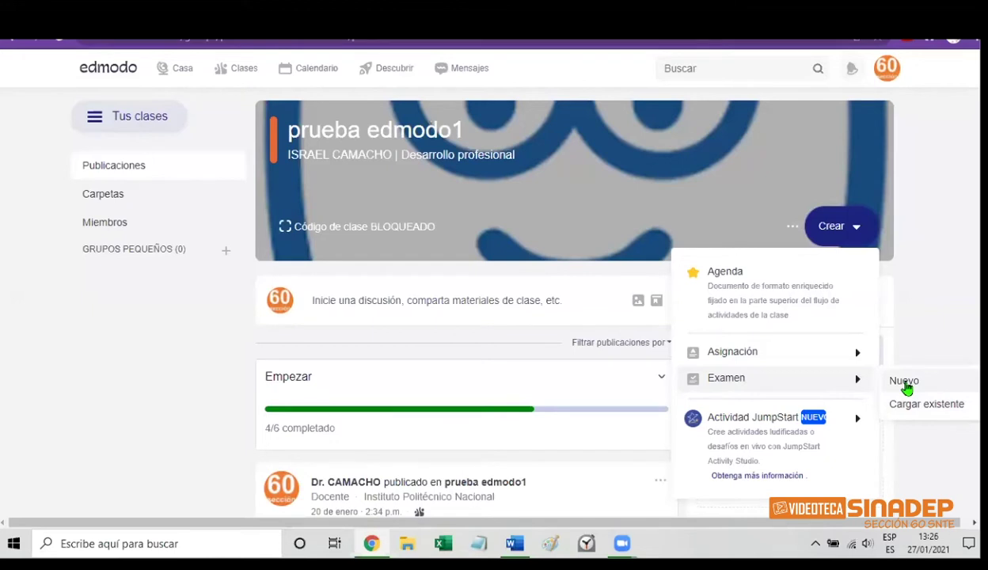
{"action": "left_click", "coordinate": [904, 383]}
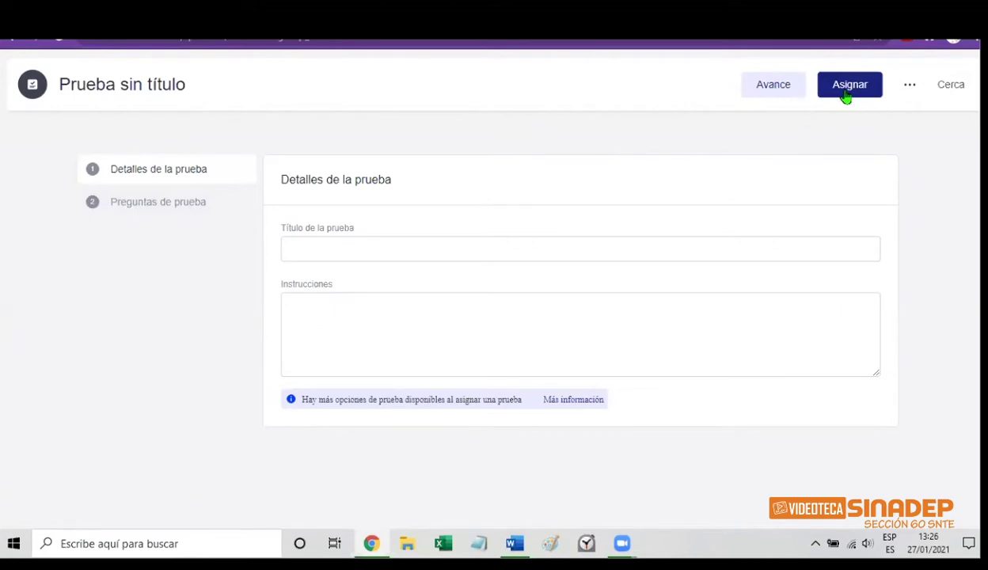
Enter 'EJEMPLO1-PRUEBA1-EDMODO' as the quiz title, leaving the instructions empty
{"action": "left_click", "coordinate": [909, 89]}
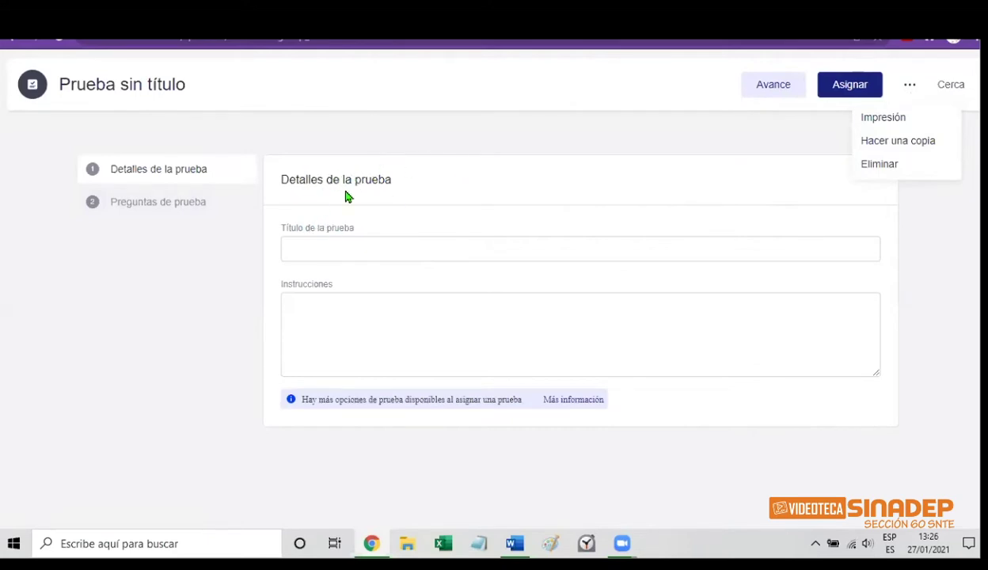
{"action": "left_click", "coordinate": [312, 228]}
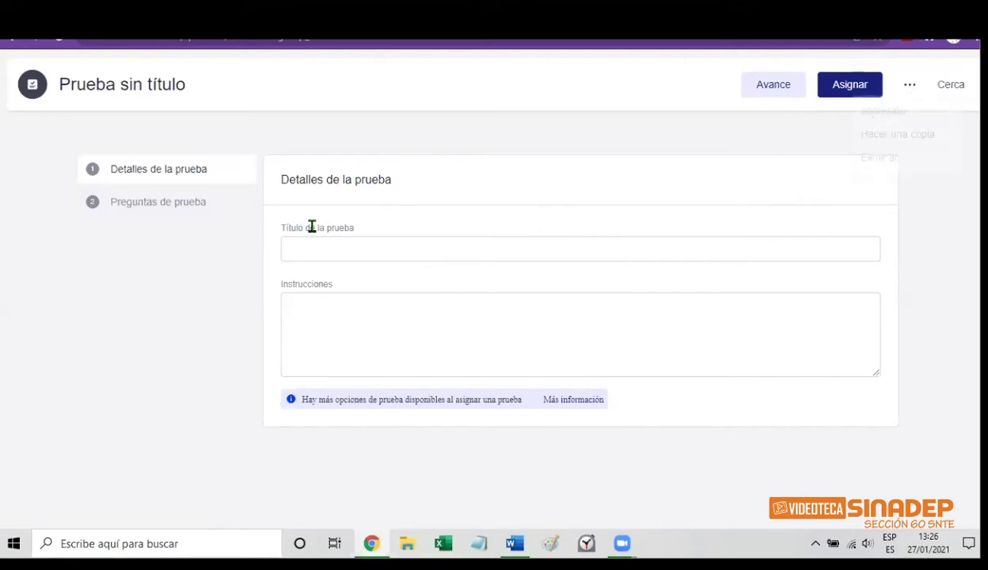
{"action": "left_click", "coordinate": [310, 247]}
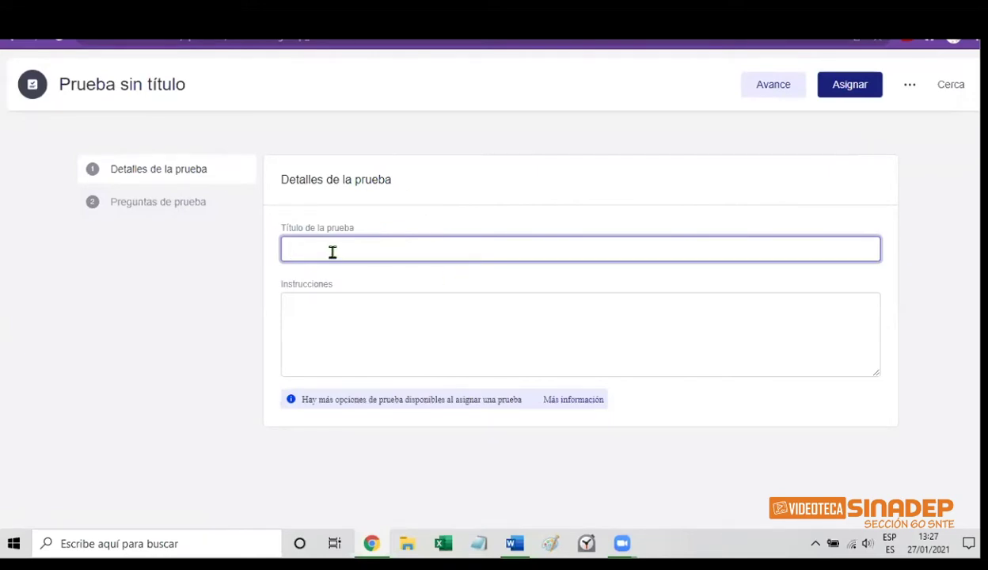
{"action": "type", "text": "ej"}
{"action": "key", "text": "BackSpace"}
{"action": "key", "text": "BackSpace"}
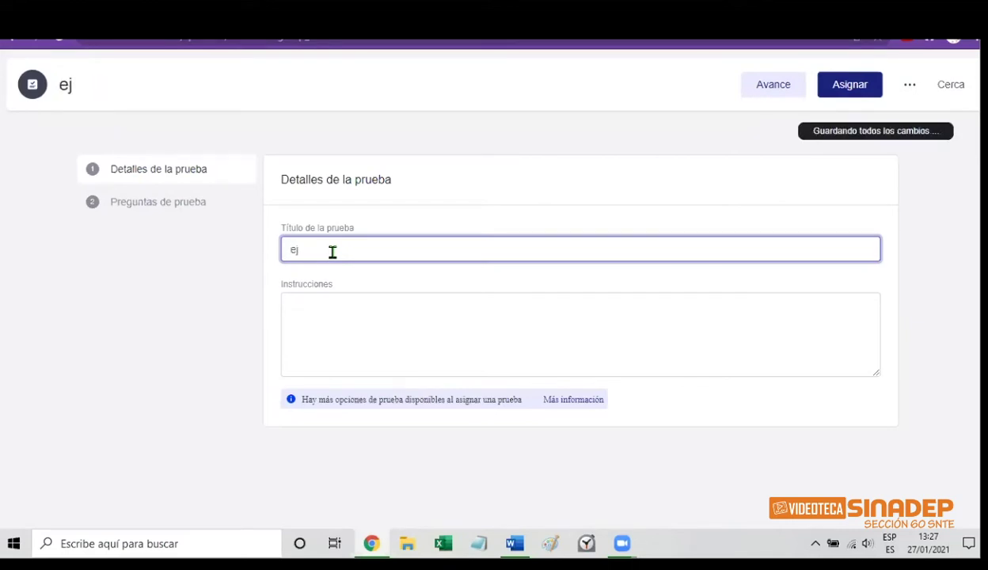
{"action": "type", "text": "EJEMPLO"}
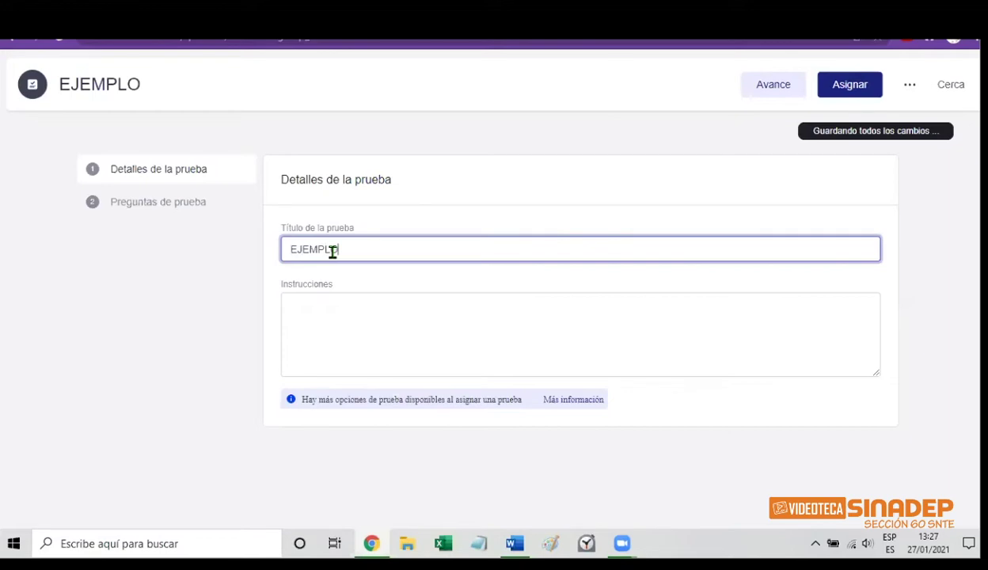
{"action": "type", "text": "-PRUEBA"}
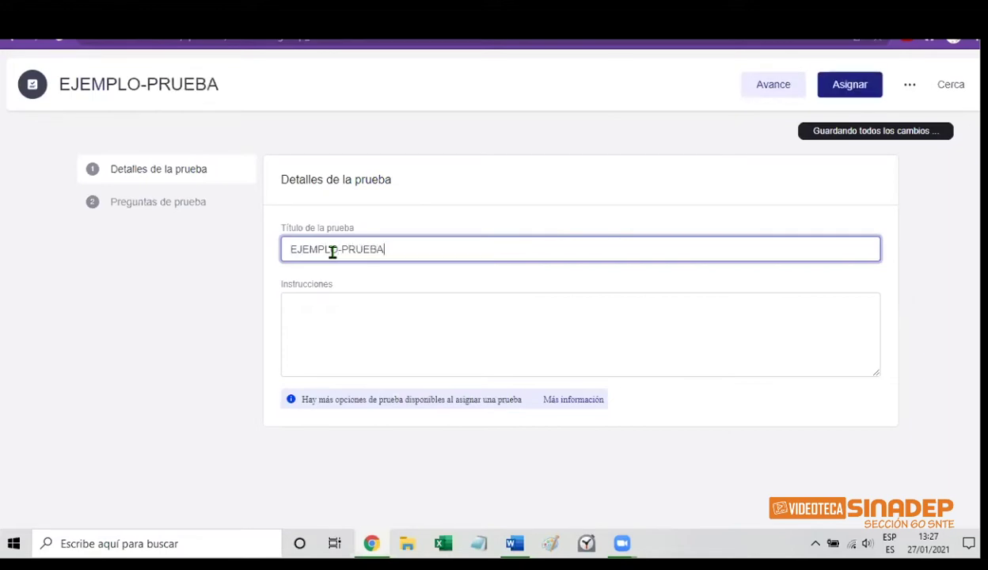
{"action": "type", "text": "1-EDMODO"}
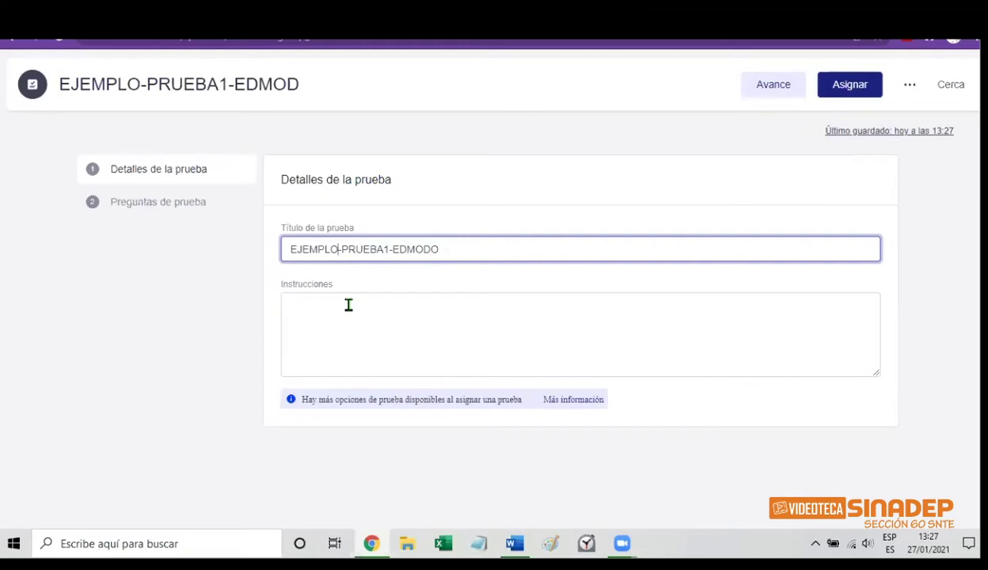
{"action": "type", "text": "1"}
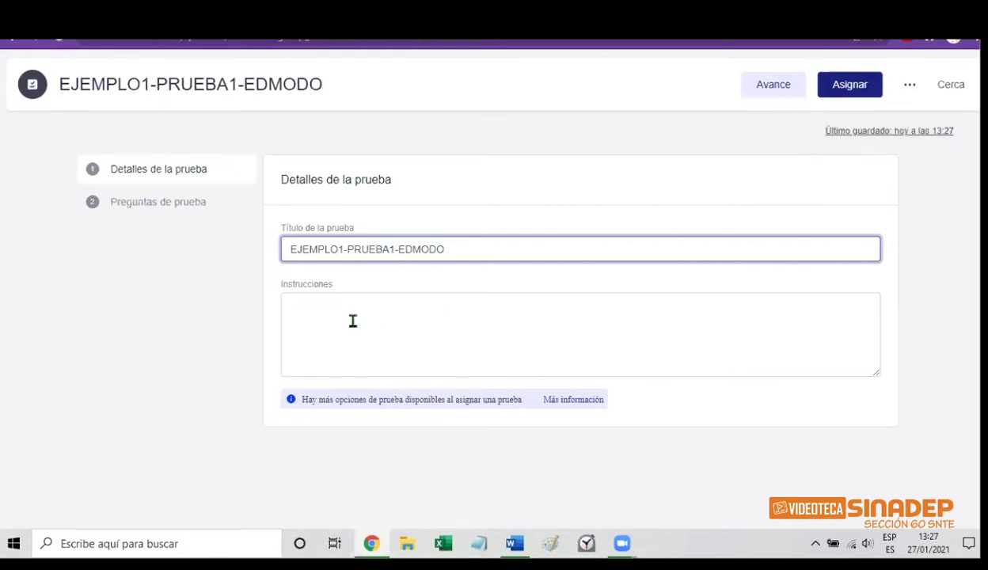
{"action": "left_click", "coordinate": [348, 314]}
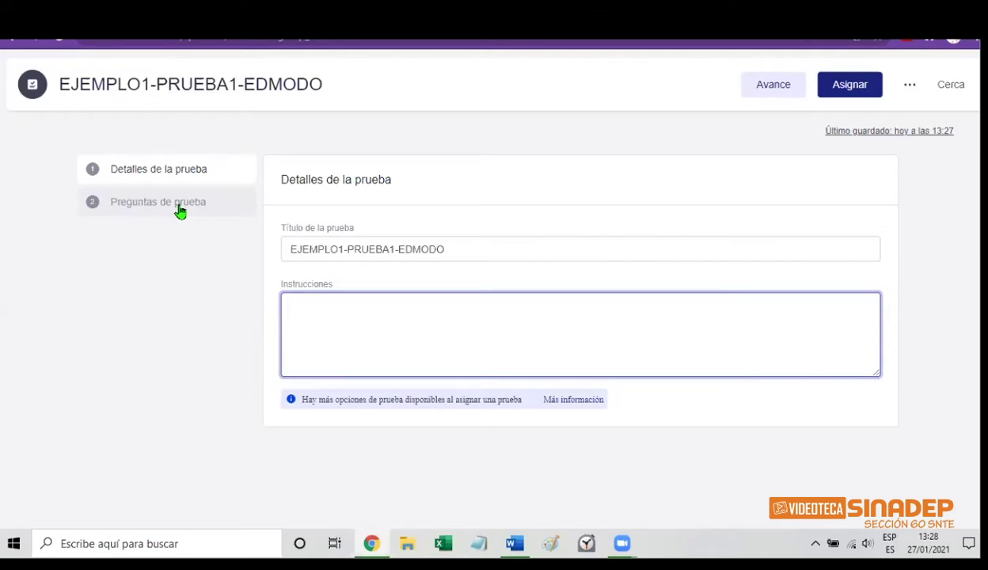
Open the 'Preguntas de prueba' editor, briefly returning to the quiz details first
{"action": "left_click", "coordinate": [181, 211]}
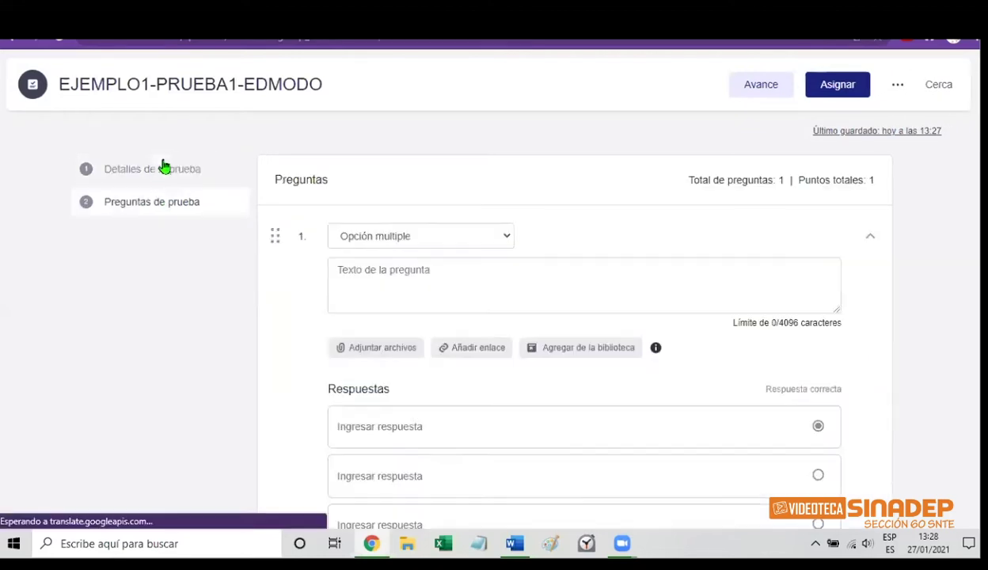
{"action": "left_click", "coordinate": [154, 177]}
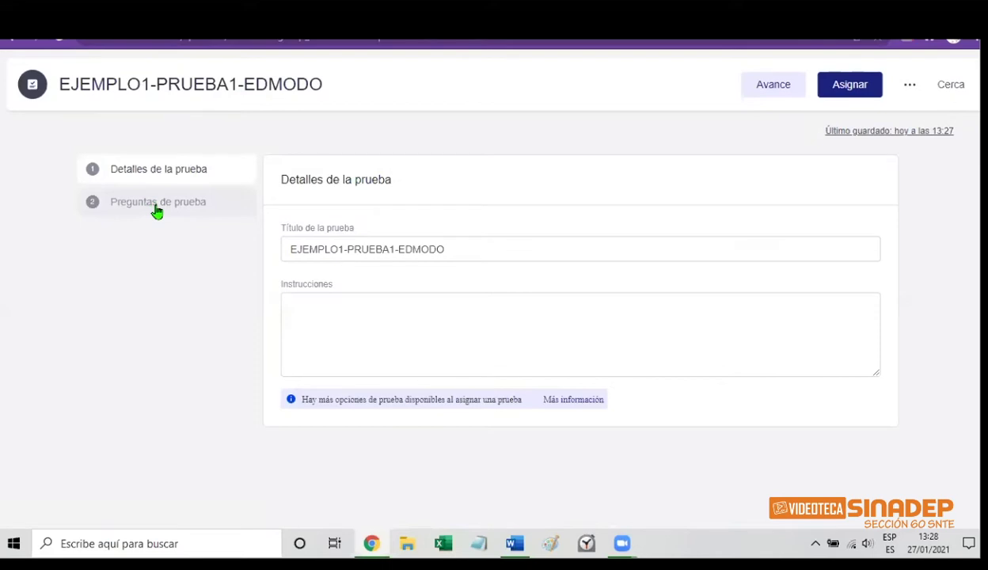
{"action": "left_click", "coordinate": [156, 210]}
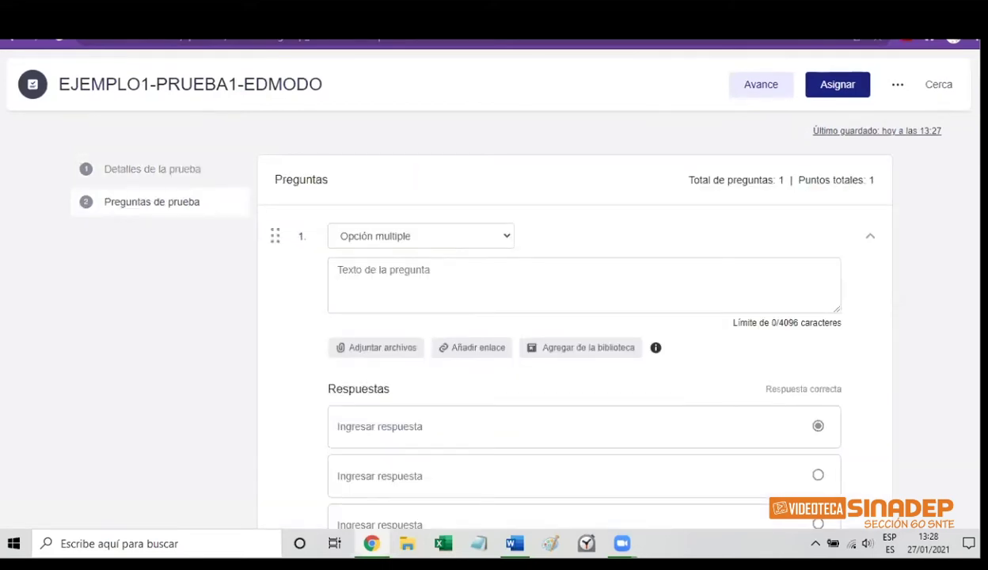
Scroll through question 1's answer options down to its Calificación section
{"action": "scroll", "coordinate": [860, 181], "scroll_direction": "down", "scroll_amount": 1}
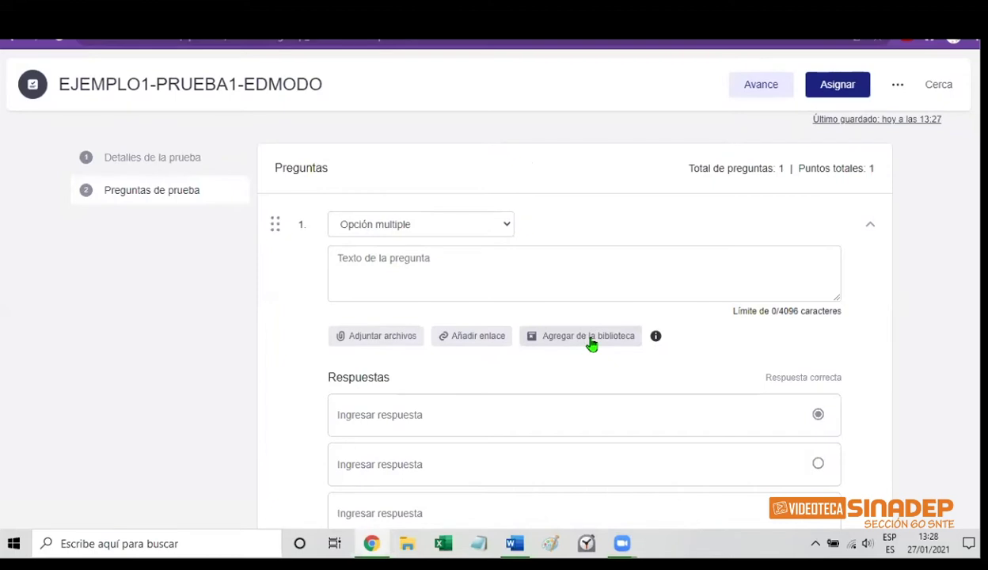
{"action": "left_click", "coordinate": [415, 415]}
{"action": "scroll", "coordinate": [953, 336], "scroll_direction": "down", "scroll_amount": 2}
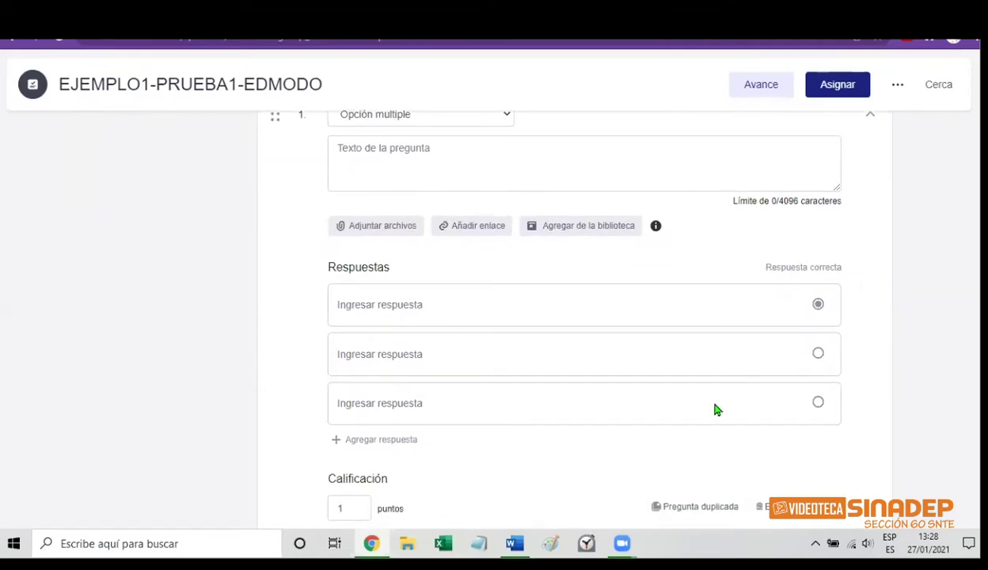
{"action": "scroll", "coordinate": [716, 409], "scroll_direction": "down", "scroll_amount": 1}
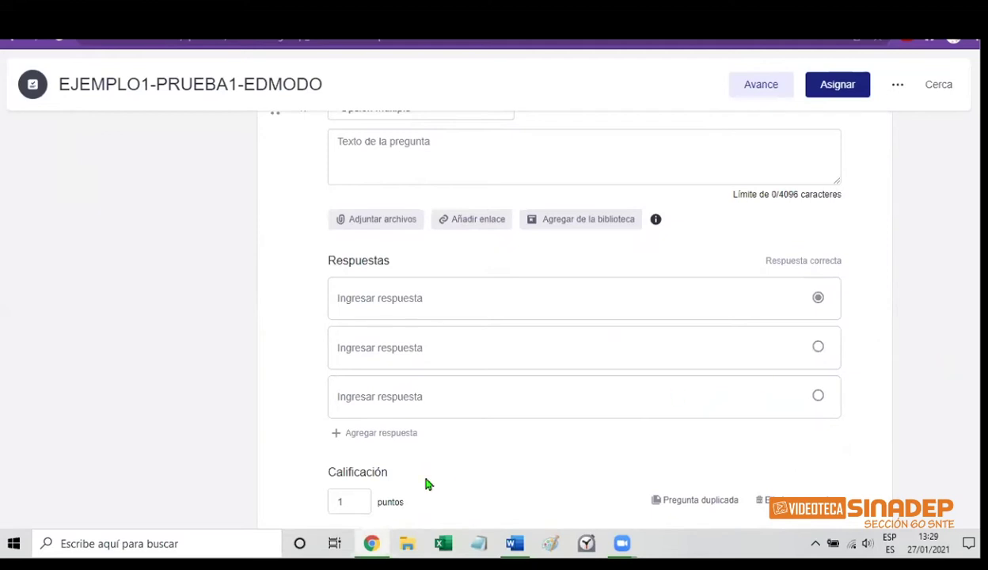
{"action": "scroll", "coordinate": [426, 481], "scroll_direction": "down", "scroll_amount": 1}
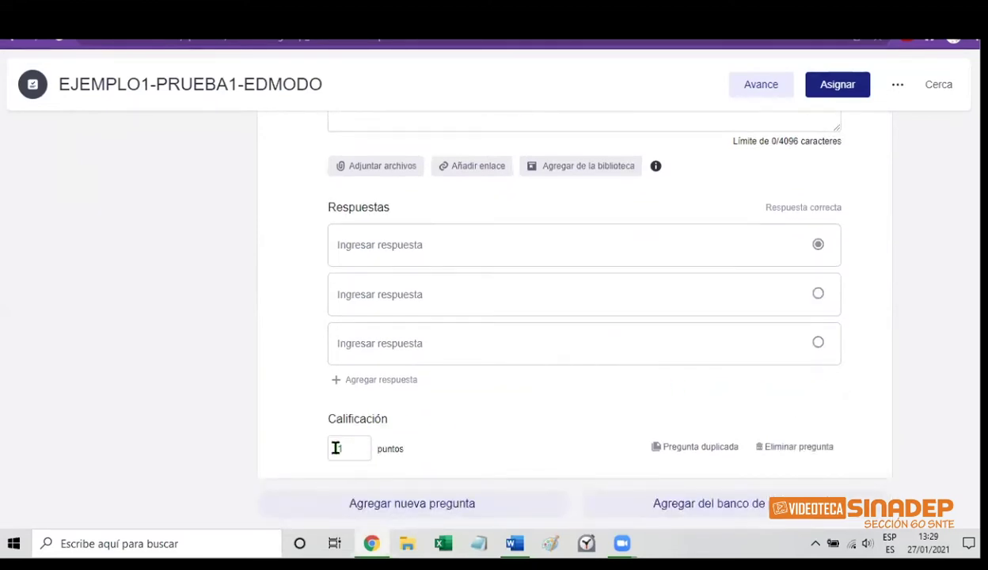
Enter 0.1 in question 1's puntos box, then delete it to leave points empty
{"action": "left_click", "coordinate": [354, 448]}
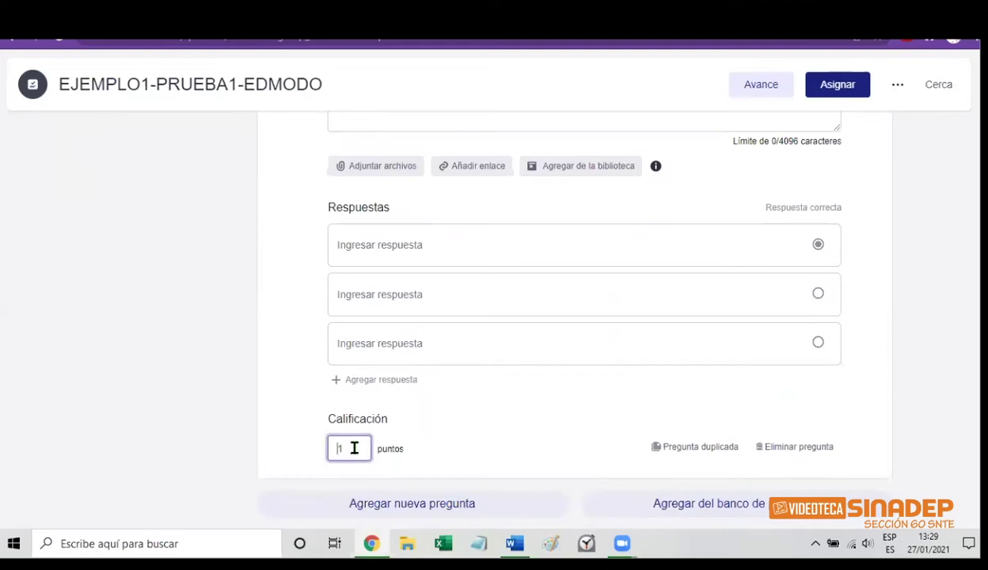
{"action": "type", "text": "0."}
{"action": "key", "text": "BackSpace"}
{"action": "key", "text": "BackSpace"}
{"action": "key", "text": "BackSpace"}
{"action": "scroll", "coordinate": [570, 316], "scroll_direction": "up", "scroll_amount": 2}
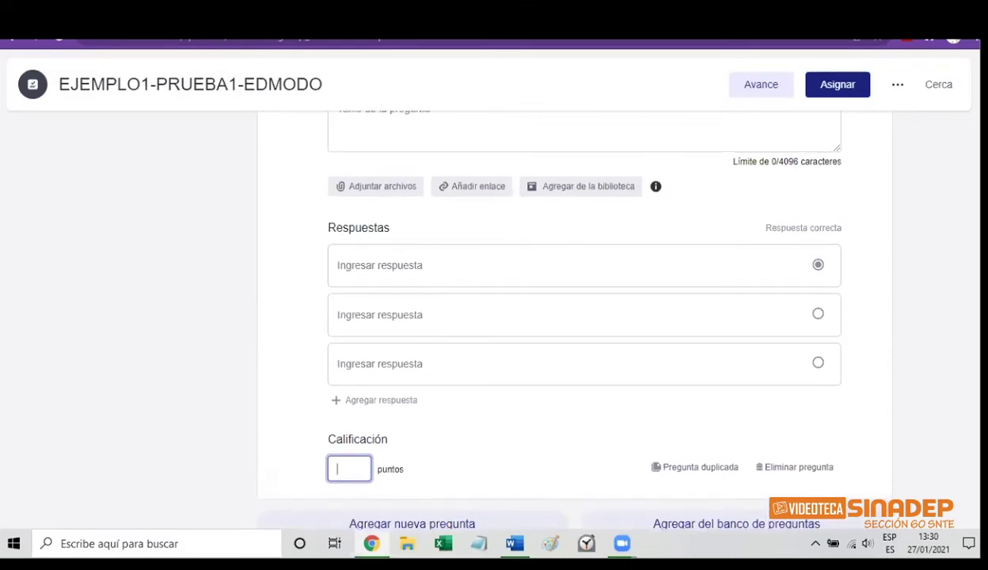
{"action": "scroll", "coordinate": [570, 317], "scroll_direction": "up", "scroll_amount": 1}
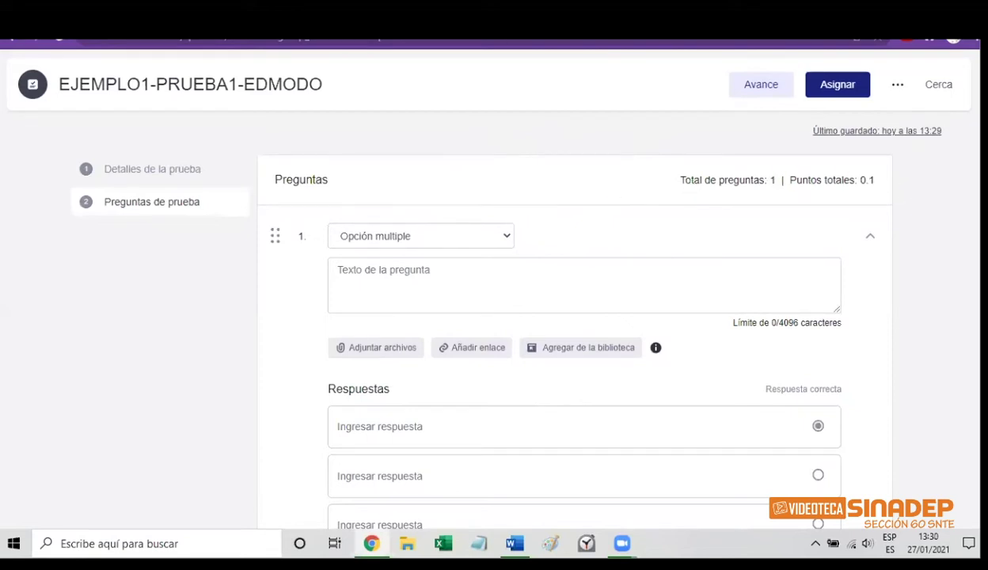
{"action": "scroll", "coordinate": [493, 317], "scroll_direction": "down", "scroll_amount": 2}
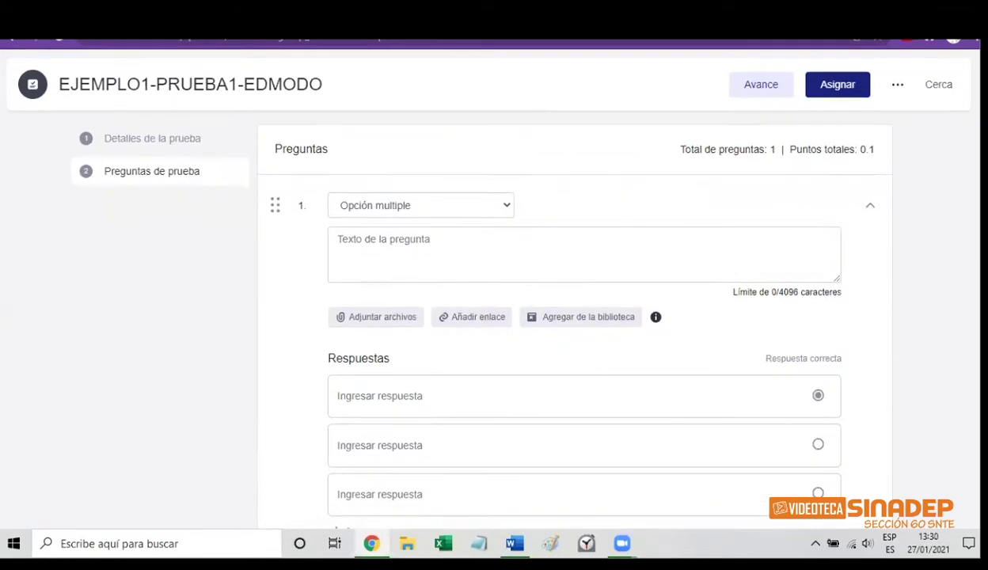
{"action": "scroll", "coordinate": [494, 316], "scroll_direction": "down", "scroll_amount": 1}
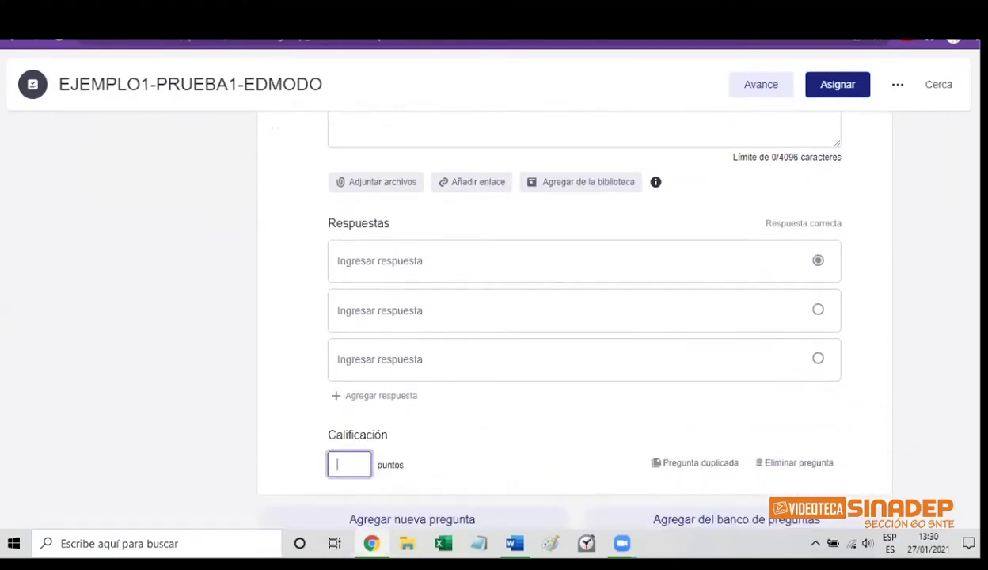
{"action": "scroll", "coordinate": [959, 194], "scroll_direction": "up", "scroll_amount": 3}
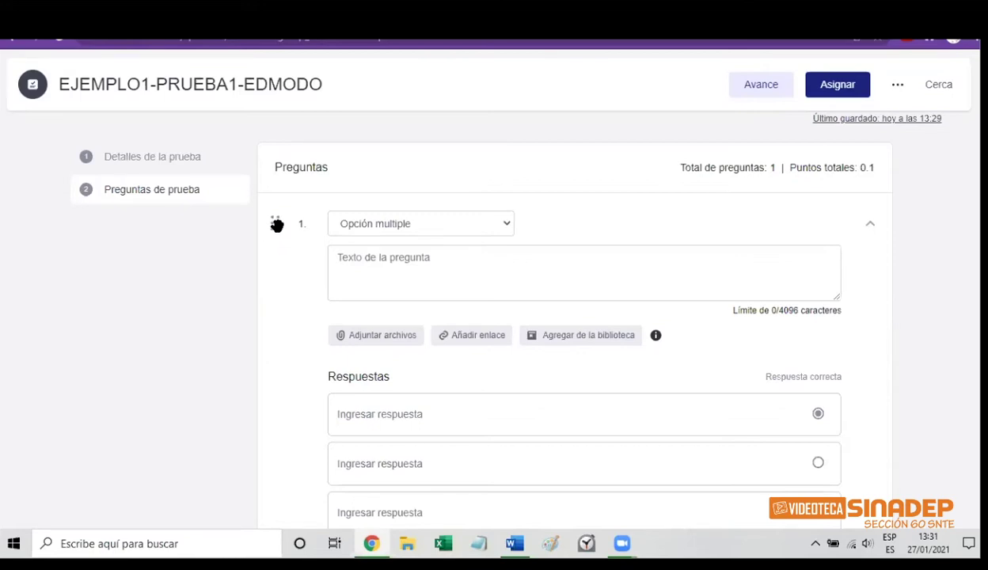
Change question 1 from multiple choice to Verdadero Falso, with Cierto and Falso answers
{"action": "mouse_move", "coordinate": [276, 224]}
{"action": "left_mouse_down"}
{"action": "mouse_move", "coordinate": [276, 247]}
{"action": "mouse_move", "coordinate": [272, 225]}
{"action": "left_mouse_up"}
{"action": "left_click", "coordinate": [508, 226]}
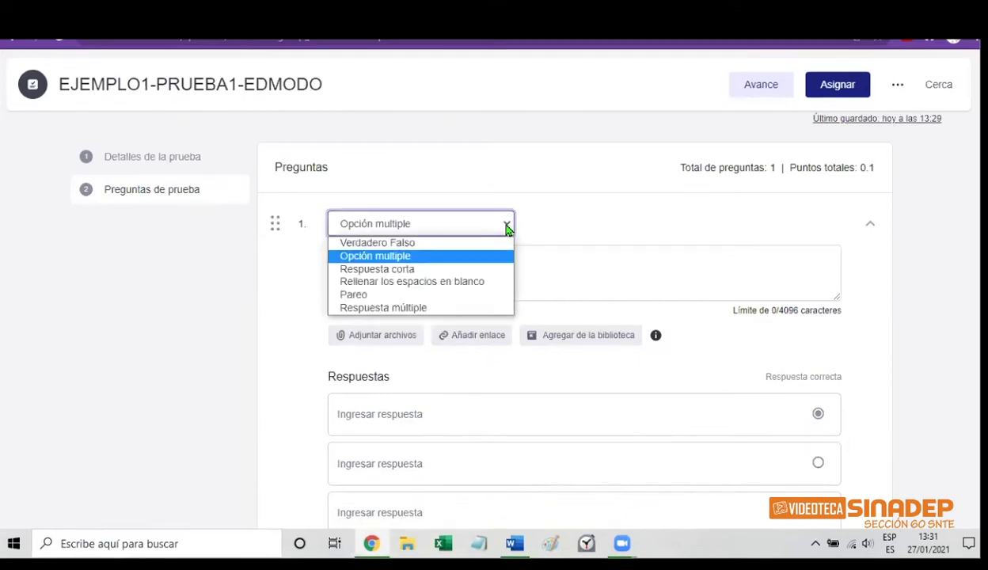
{"action": "left_click", "coordinate": [420, 227]}
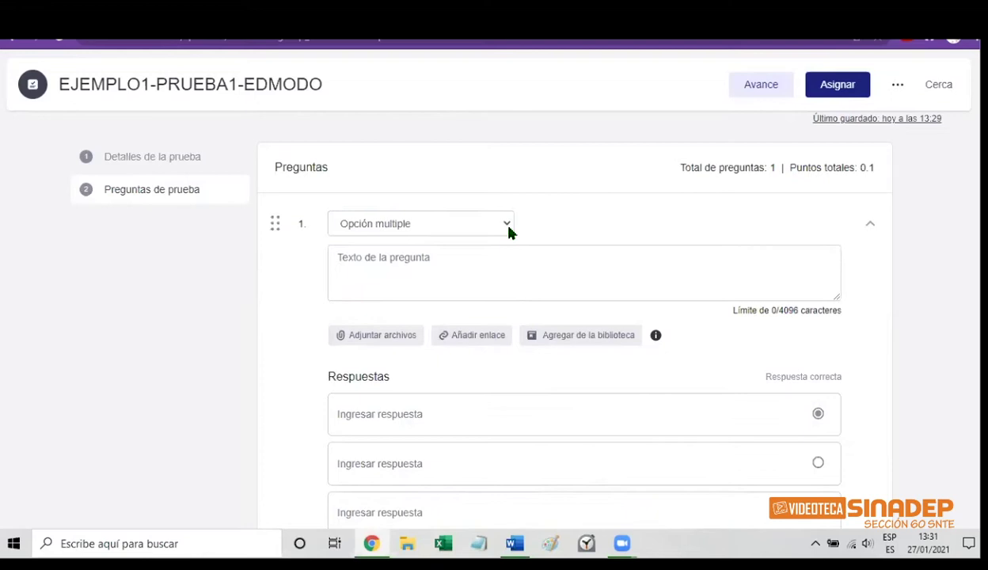
{"action": "left_click", "coordinate": [509, 229]}
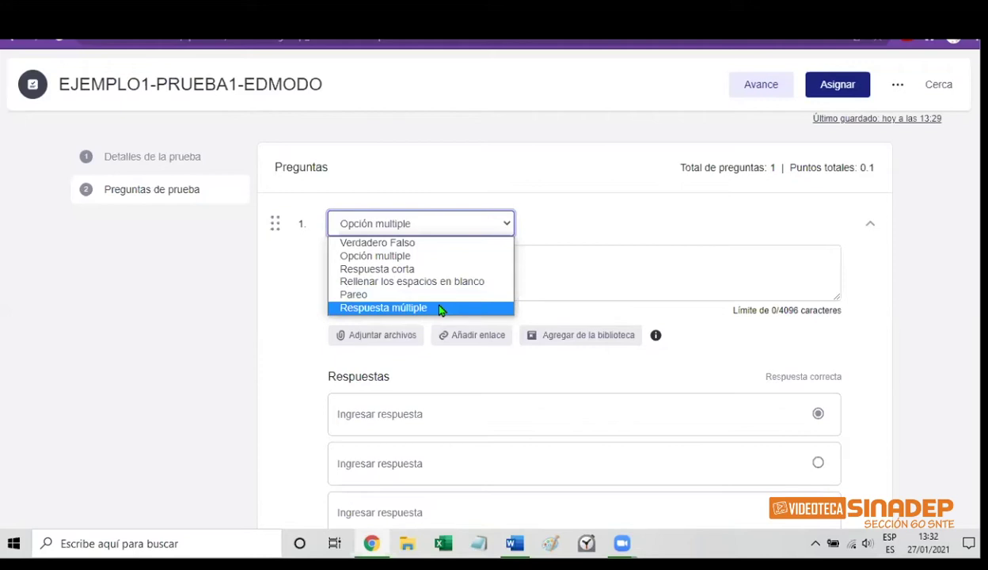
{"action": "left_click", "coordinate": [419, 246]}
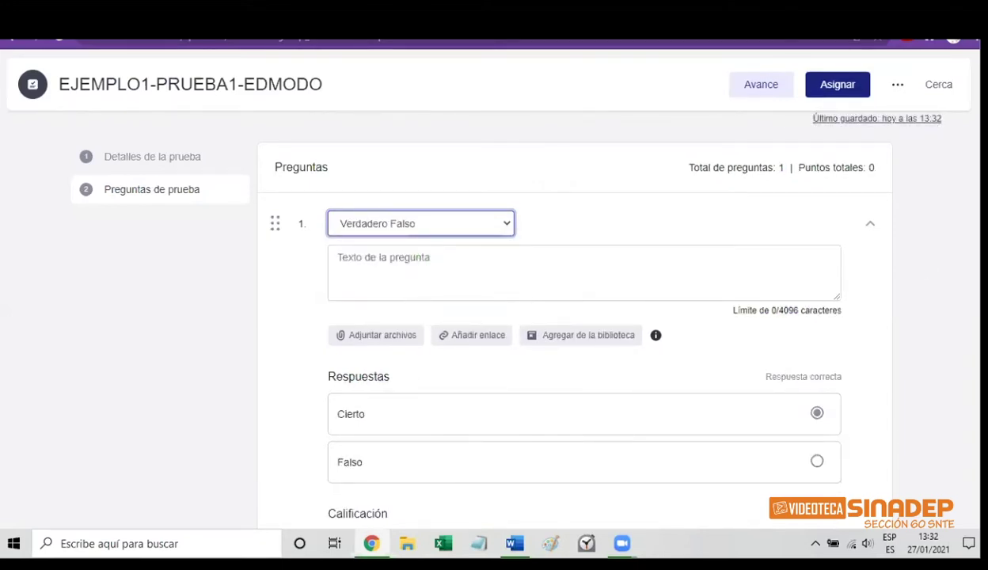
{"action": "scroll", "coordinate": [573, 316], "scroll_direction": "down", "scroll_amount": 2}
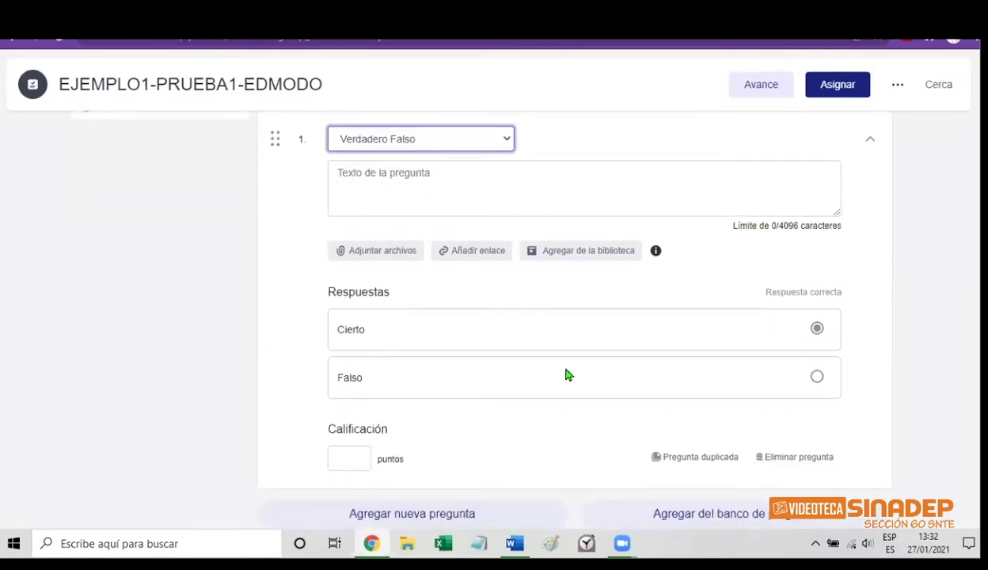
{"action": "left_click", "coordinate": [360, 330]}
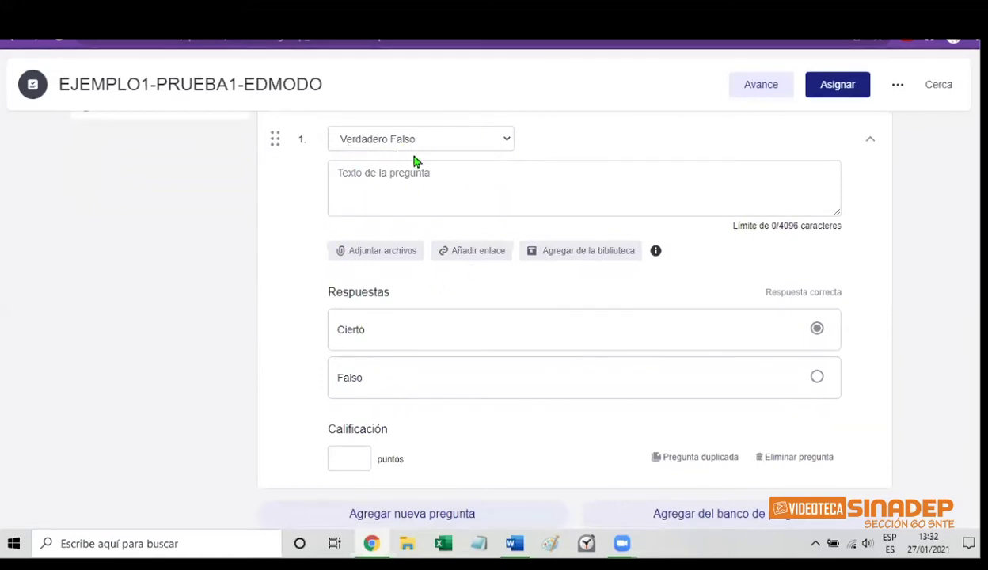
Type question 1's prompt asking whether today is the professor's birthday, ending with '?'
{"action": "left_click", "coordinate": [370, 179]}
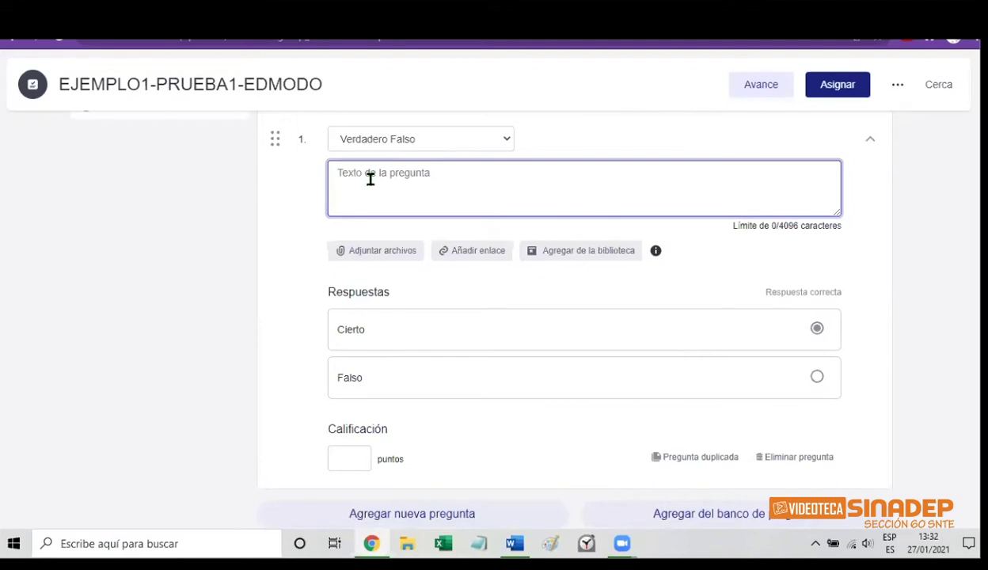
{"action": "type", "text": "¿HOY E"}
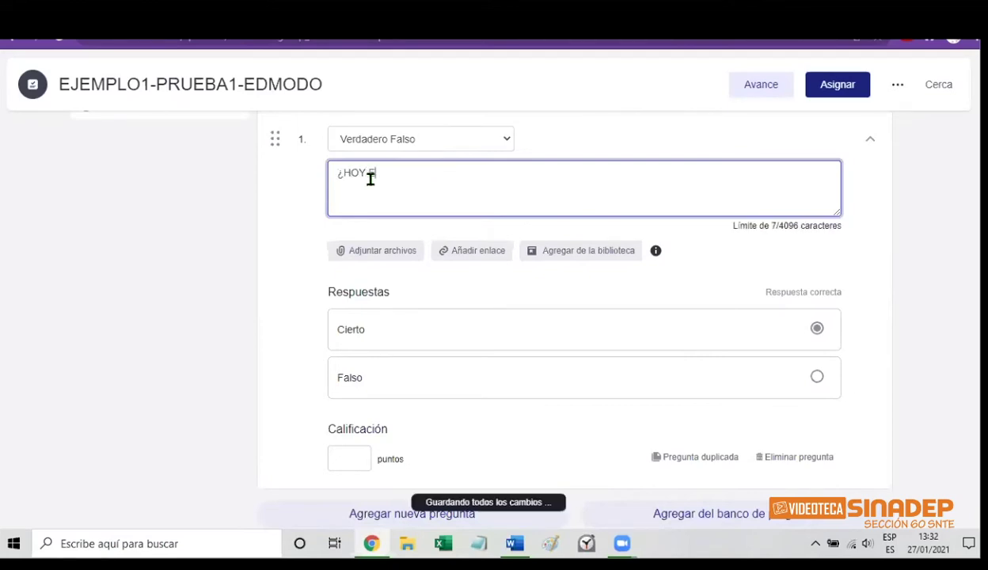
{"action": "type", "text": "S CUM"}
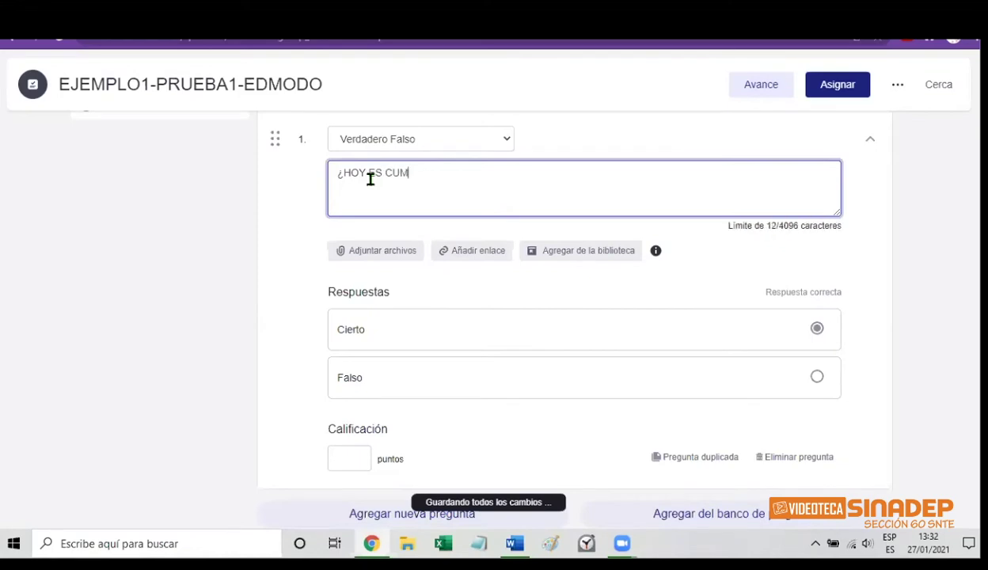
{"action": "type", "text": "PLEAÑOS DE"}
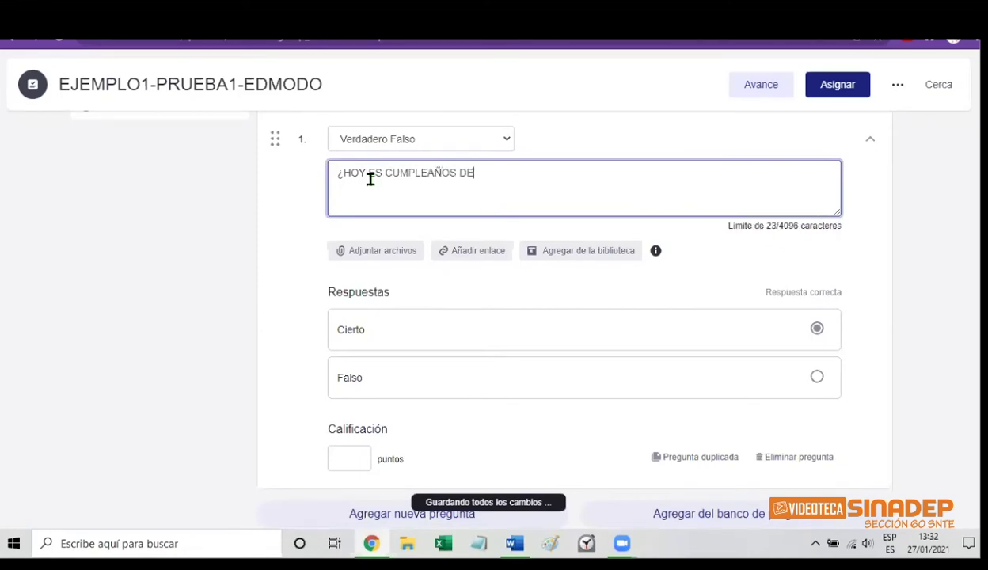
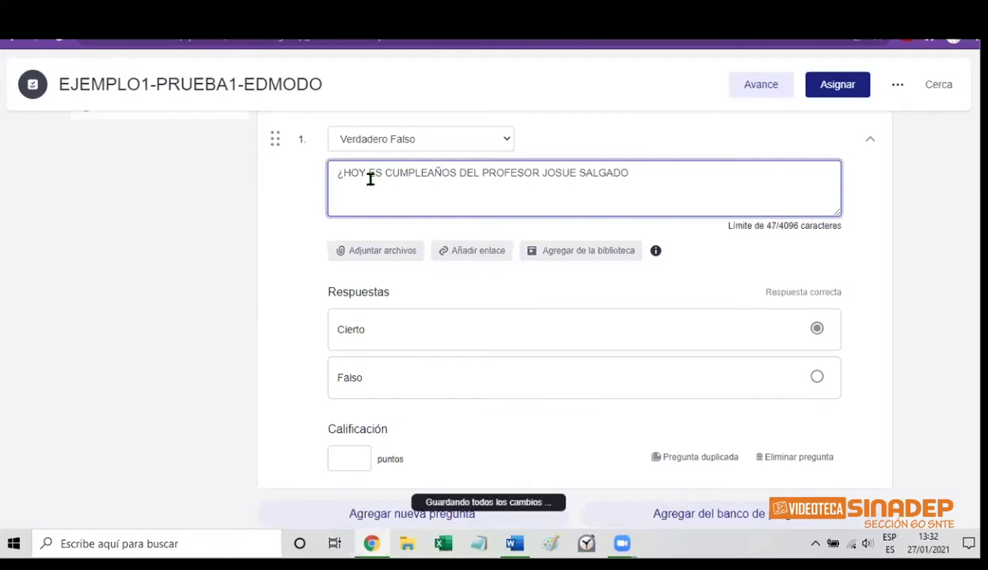
{"action": "type", "text": "?"}
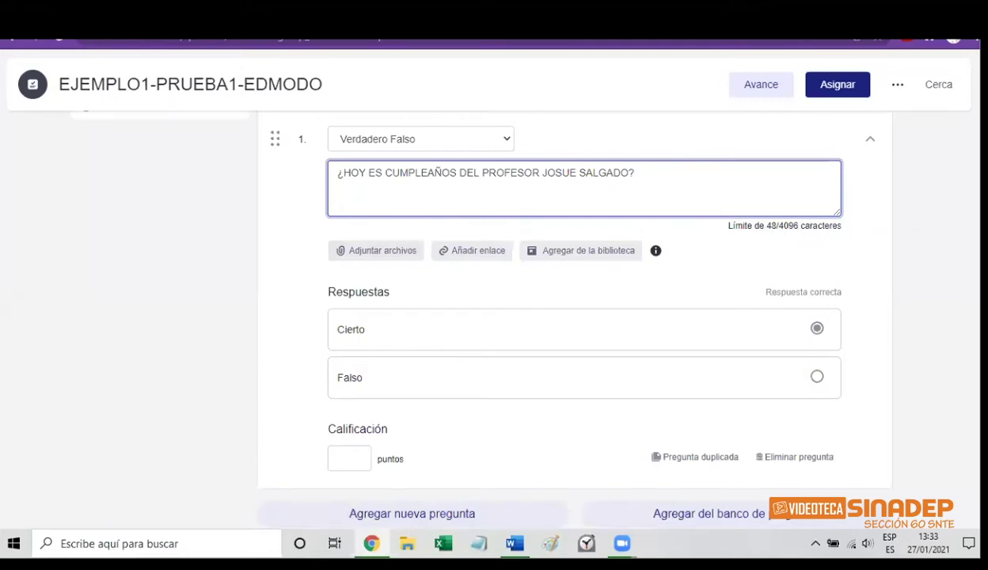
{"action": "scroll", "coordinate": [573, 301], "scroll_direction": "down", "scroll_amount": 1}
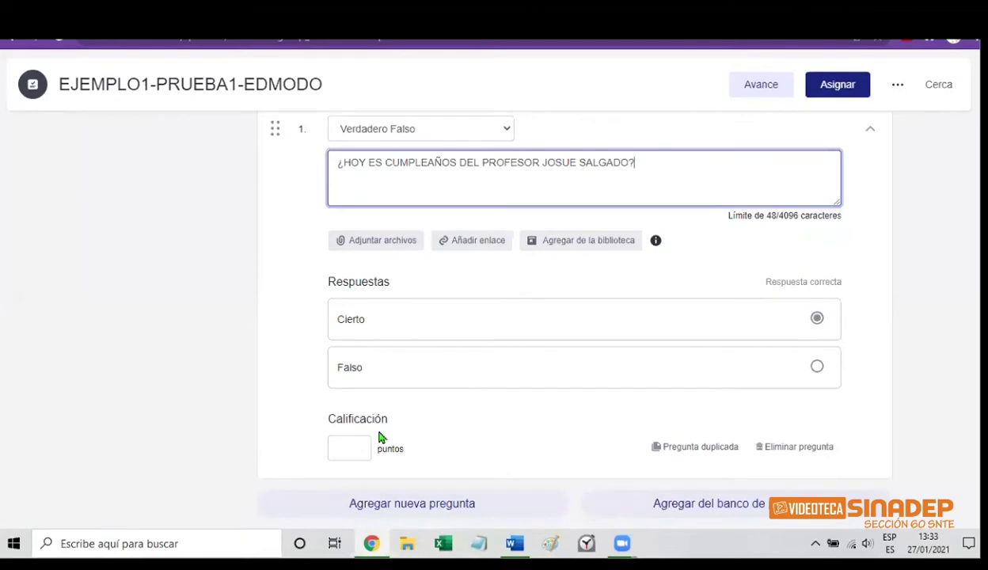
Set question 1's Calificación to 9.6 points
{"action": "left_click", "coordinate": [349, 452]}
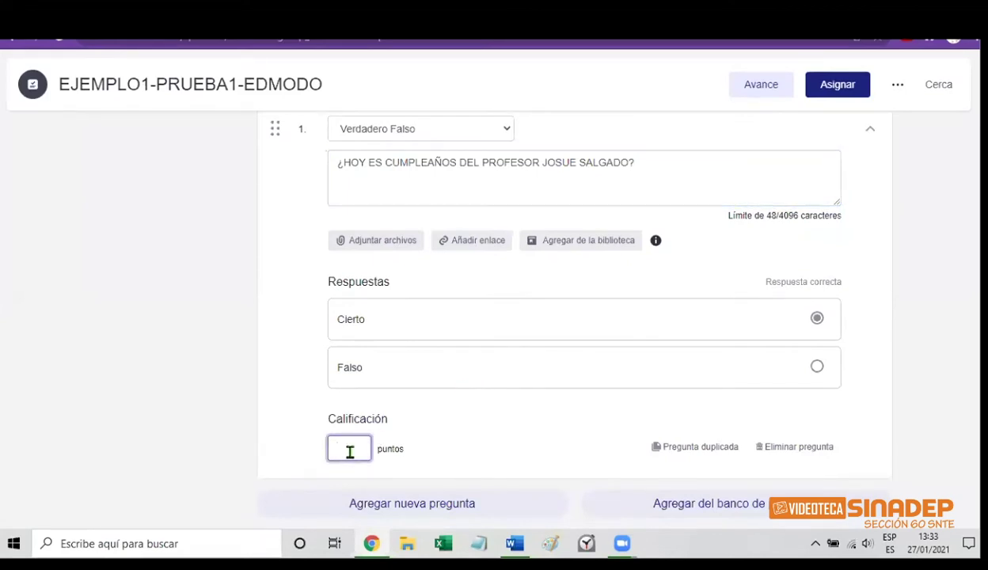
{"action": "type", "text": "10"}
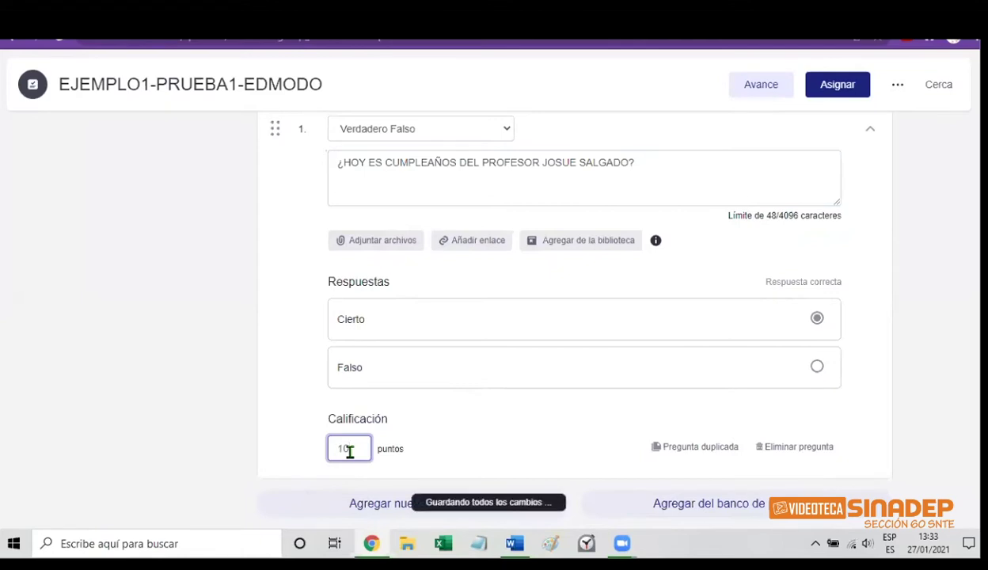
{"action": "key", "text": "BackSpace"}
{"action": "key", "text": "BackSpace"}
{"action": "type", "text": "9."}
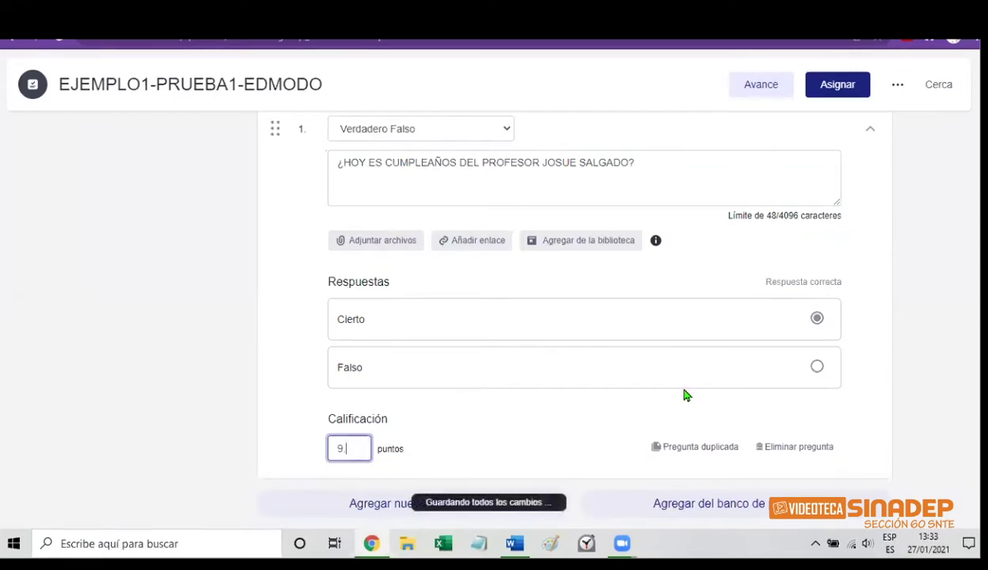
{"action": "type", "text": "2"}
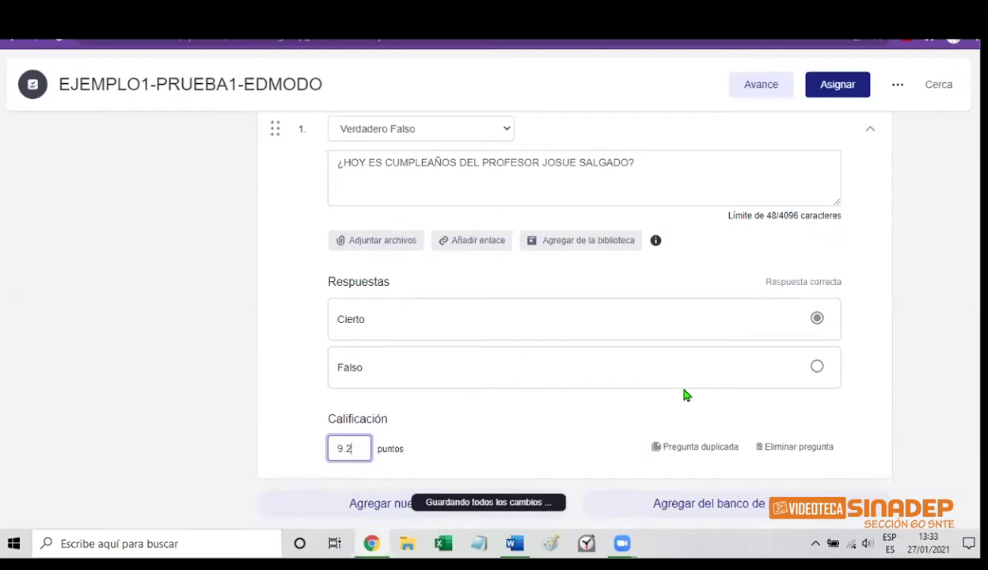
{"action": "key", "text": "BackSpace"}
{"action": "key", "text": "BackSpace"}
{"action": "type", "text": ".6"}
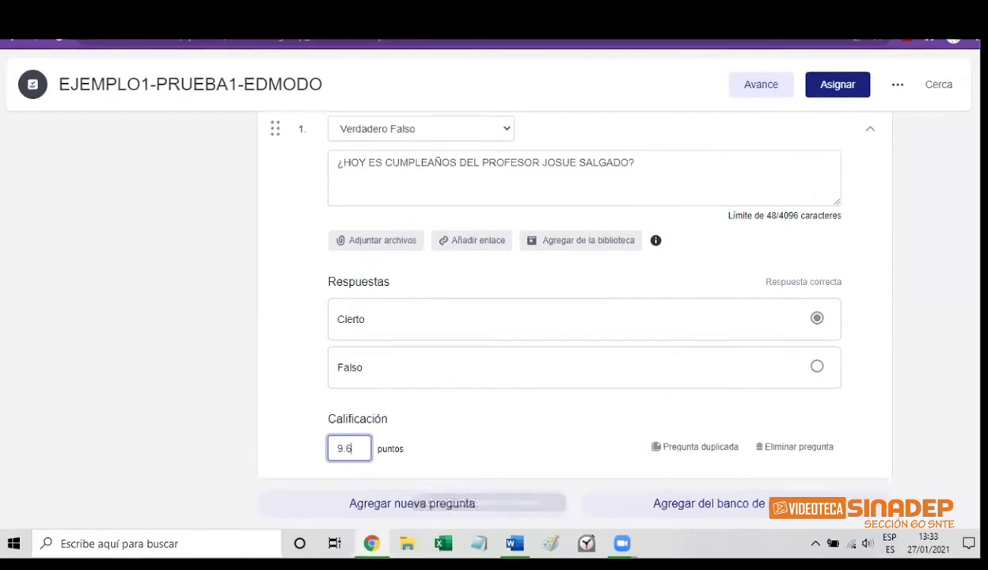
Mark Falso as question 1's correct answer and add a new question
{"action": "scroll", "coordinate": [554, 316], "scroll_direction": "up", "scroll_amount": 1}
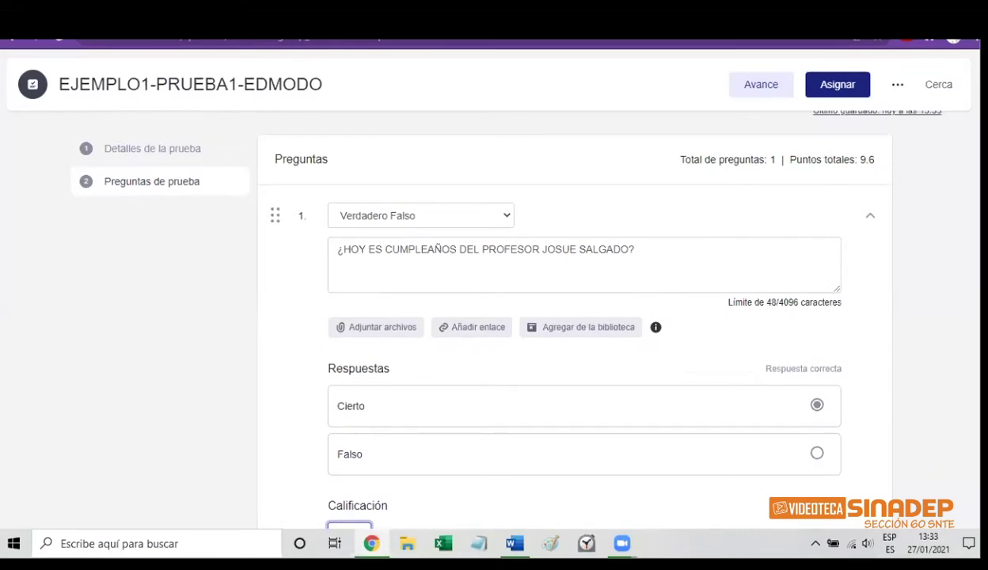
{"action": "scroll", "coordinate": [710, 331], "scroll_direction": "down", "scroll_amount": 2}
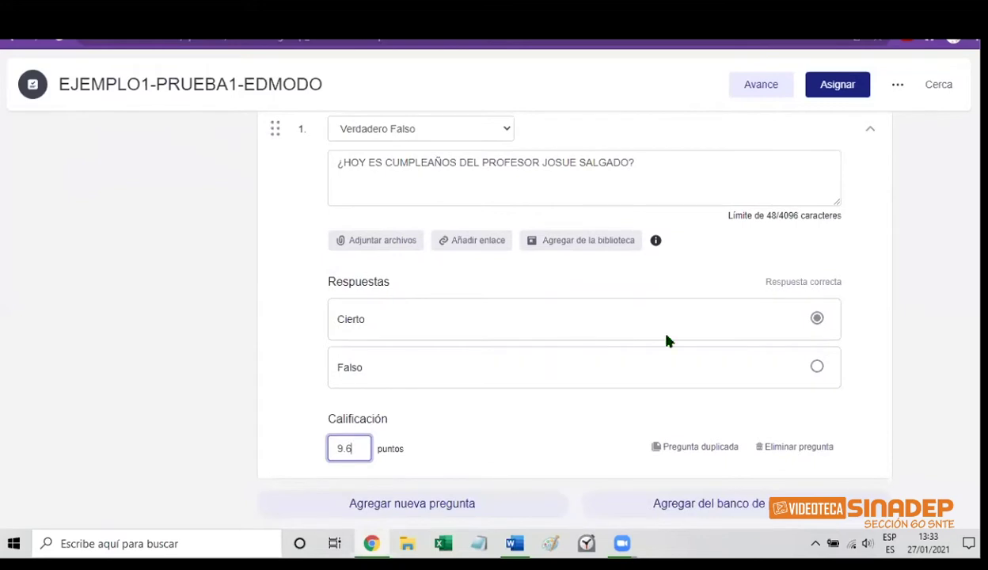
{"action": "left_click", "coordinate": [817, 369]}
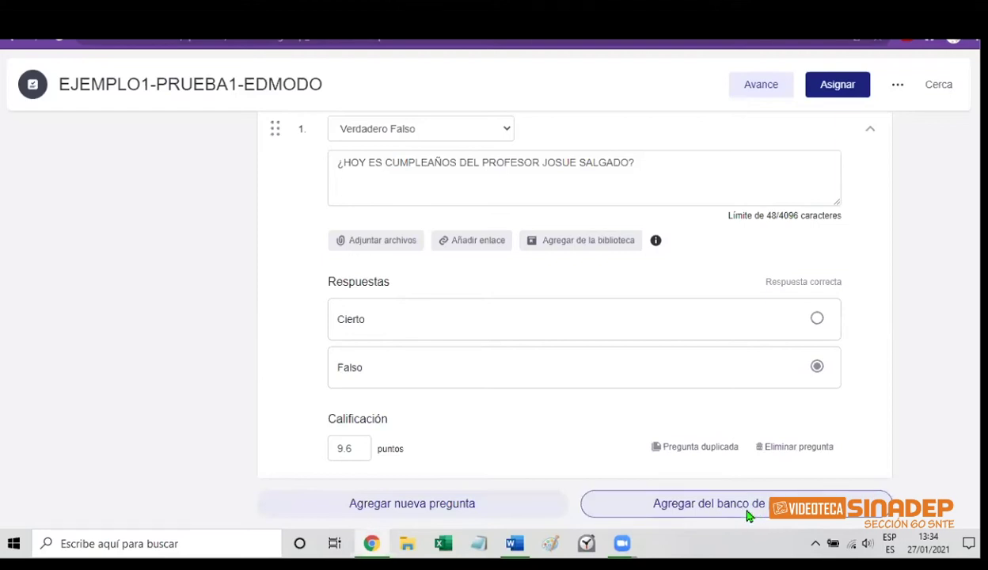
{"action": "left_click", "coordinate": [463, 504]}
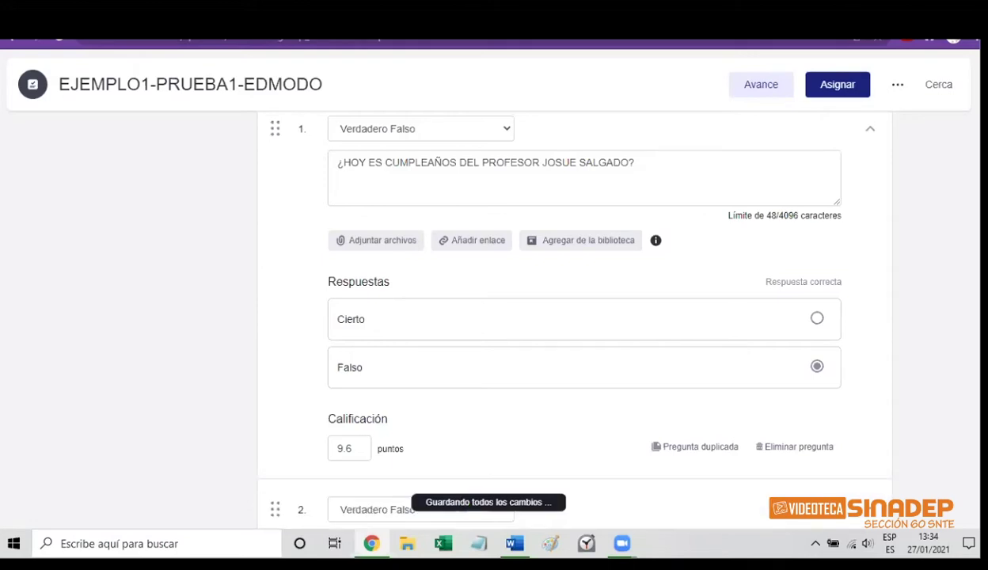
Change question 2's type to Opción multiple
{"action": "scroll", "coordinate": [565, 317], "scroll_direction": "down", "scroll_amount": 4}
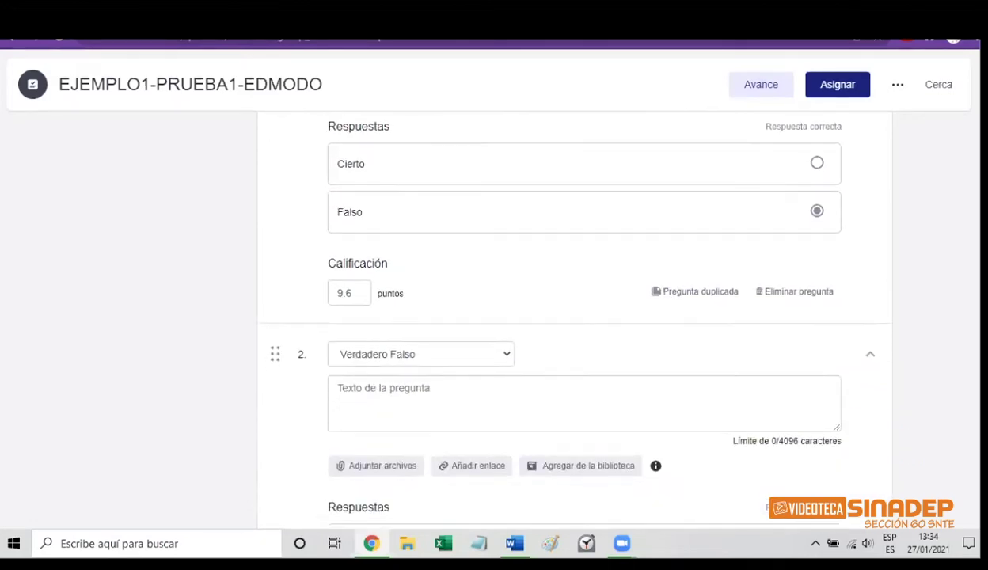
{"action": "scroll", "coordinate": [566, 317], "scroll_direction": "down", "scroll_amount": 1}
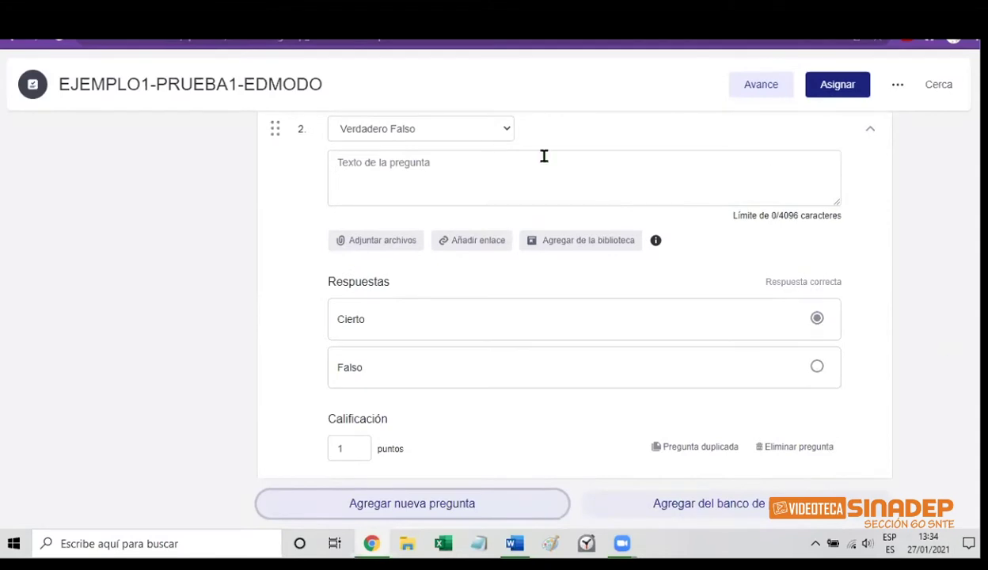
{"action": "left_click", "coordinate": [506, 135]}
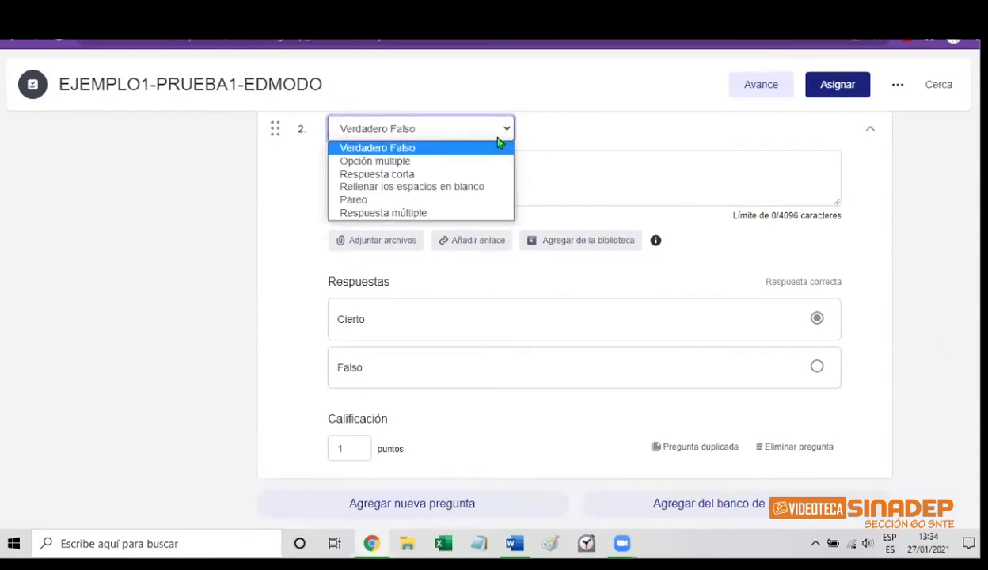
{"action": "left_click", "coordinate": [455, 164]}
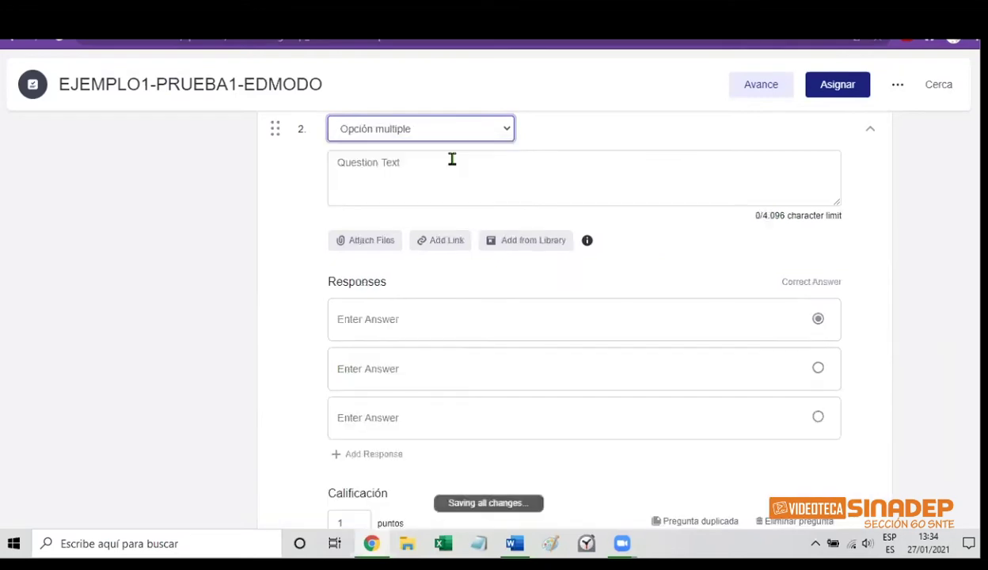
Enter question 2's text: ¿CUANDO SE CELEBRA EL DIA DEL EJERCITO?
{"action": "left_click", "coordinate": [389, 172]}
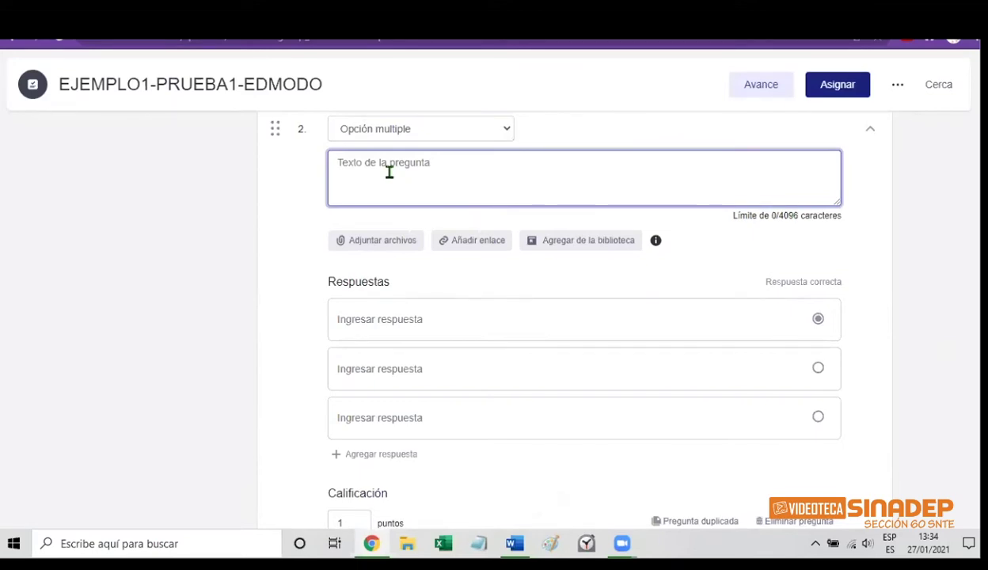
{"action": "type", "text": "¿"}
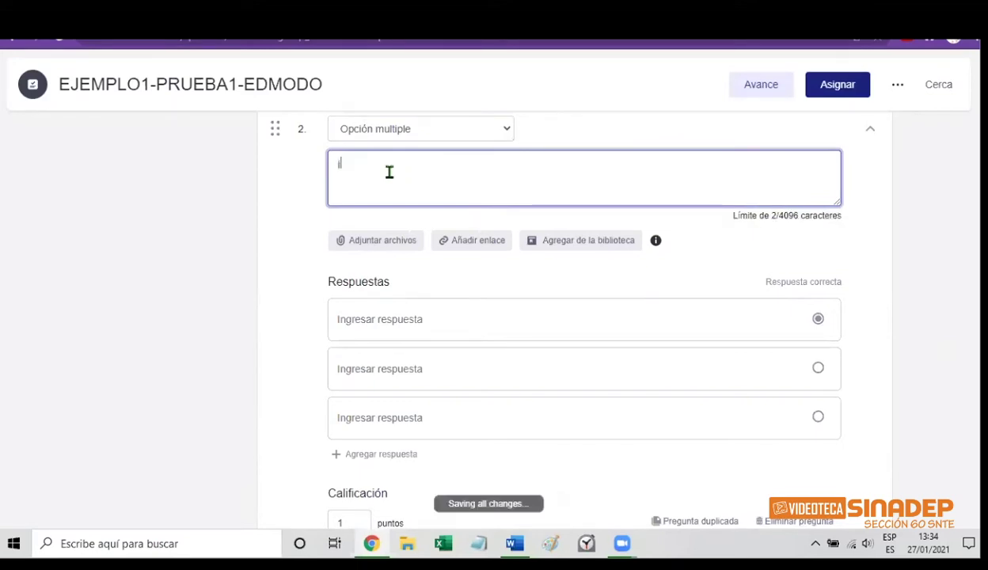
{"action": "key", "text": "BackSpace"}
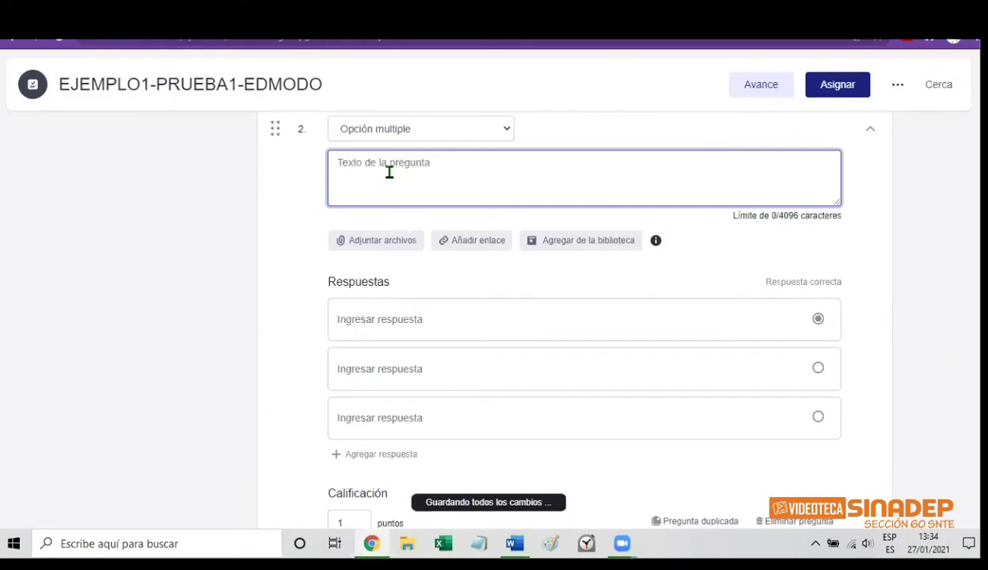
{"action": "type", "text": "¿"}
{"action": "key", "text": "BackSpace"}
{"action": "type", "text": "¿C"}
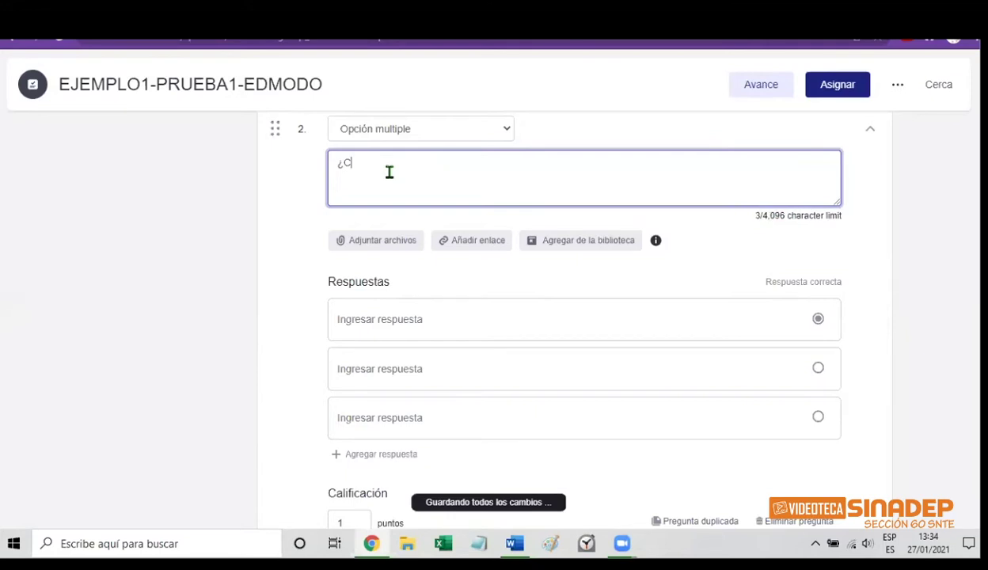
{"action": "type", "text": "UANDO S"}
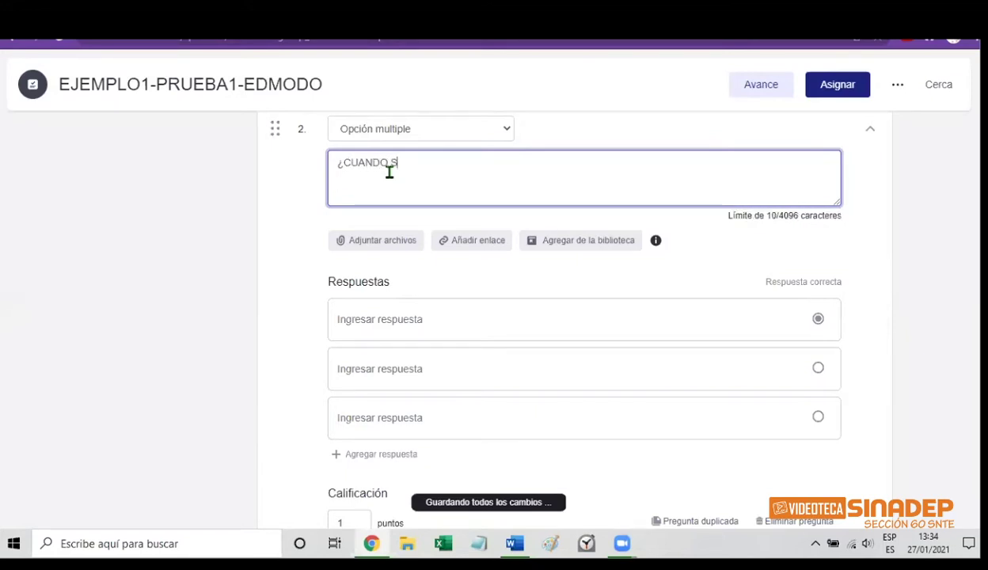
{"action": "type", "text": "E CELEBRA"}
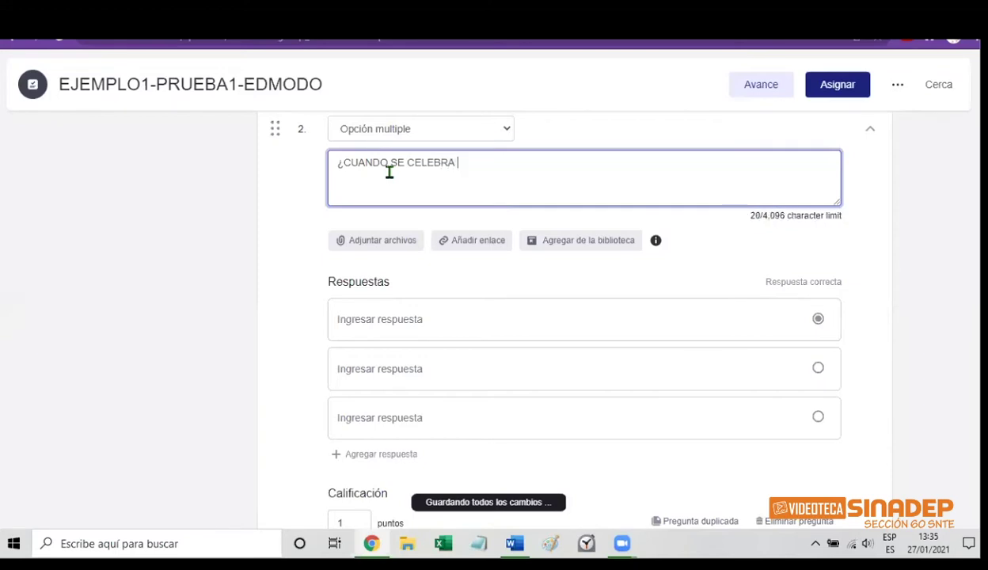
{"action": "type", "text": " EL DIA "}
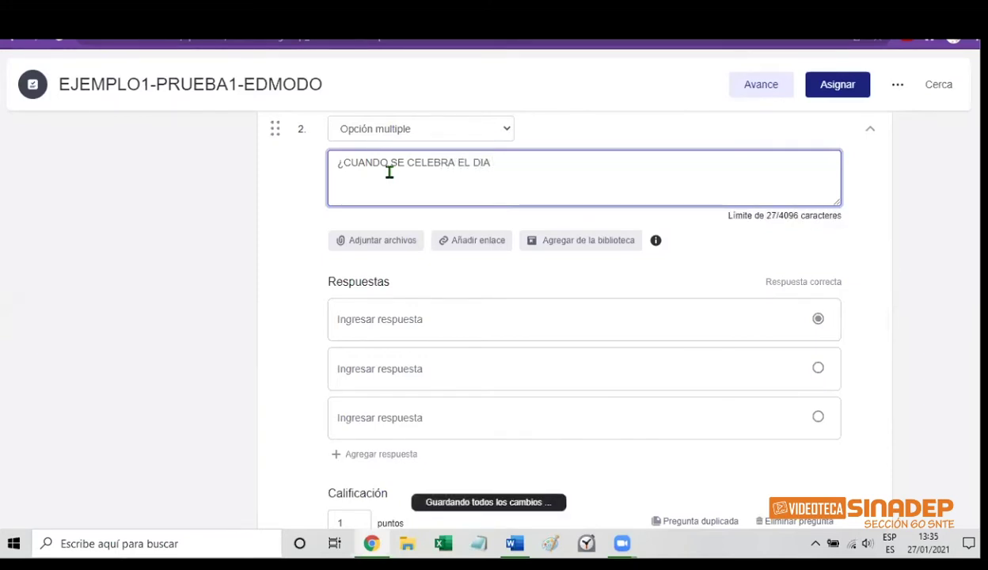
{"action": "type", "text": "DEL EJERC"}
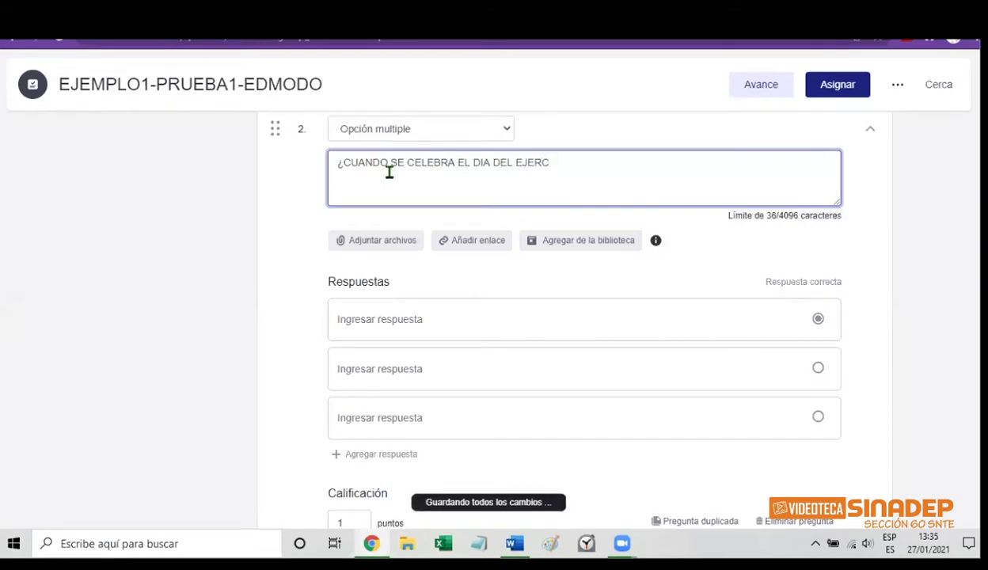
{"action": "type", "text": "ITO?"}
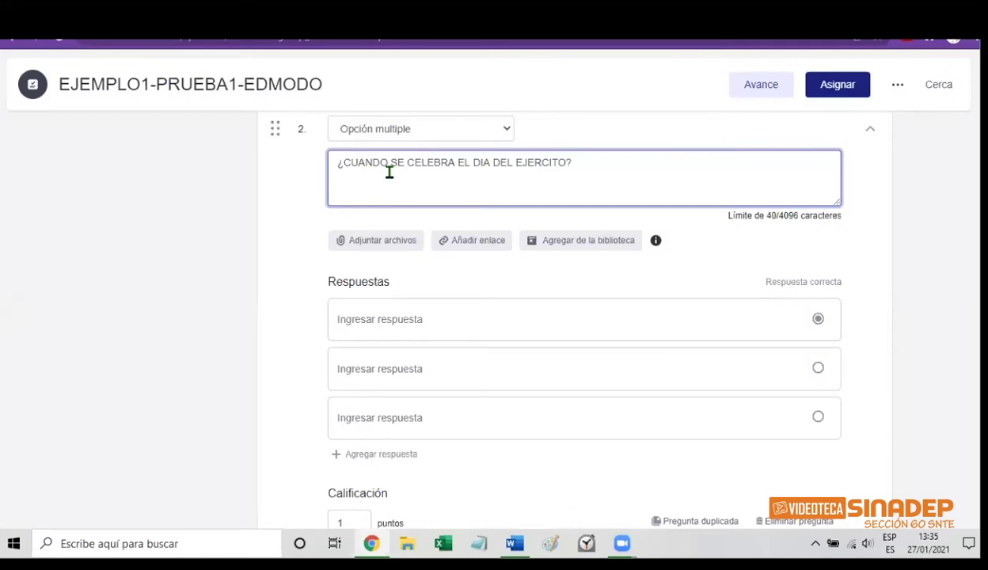
Fill question 2's answers with 19 DE FEBRERO, 24 DE FEBRERO and 2 DE FEBRERO
{"action": "left_click", "coordinate": [363, 318]}
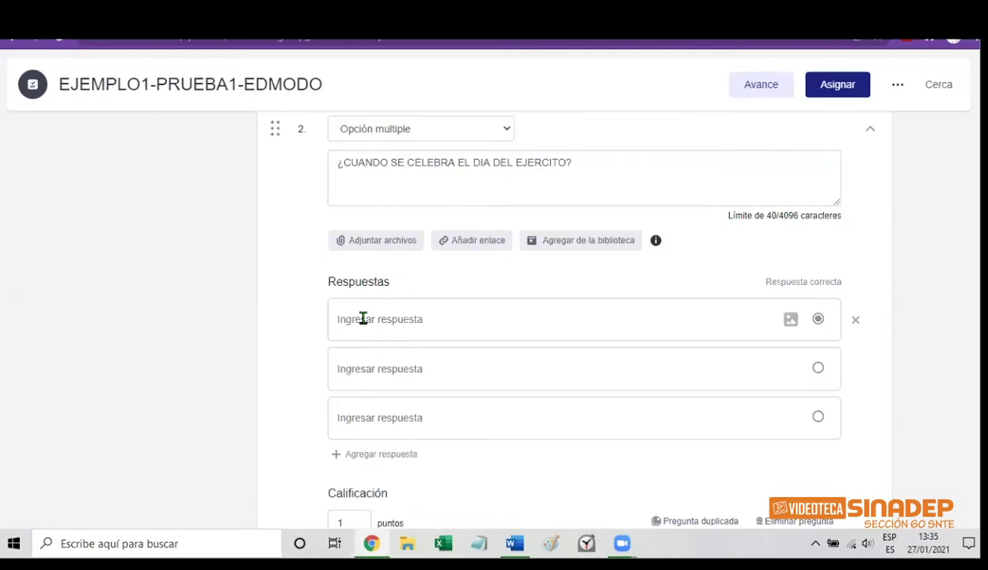
{"action": "type", "text": "19 DE"}
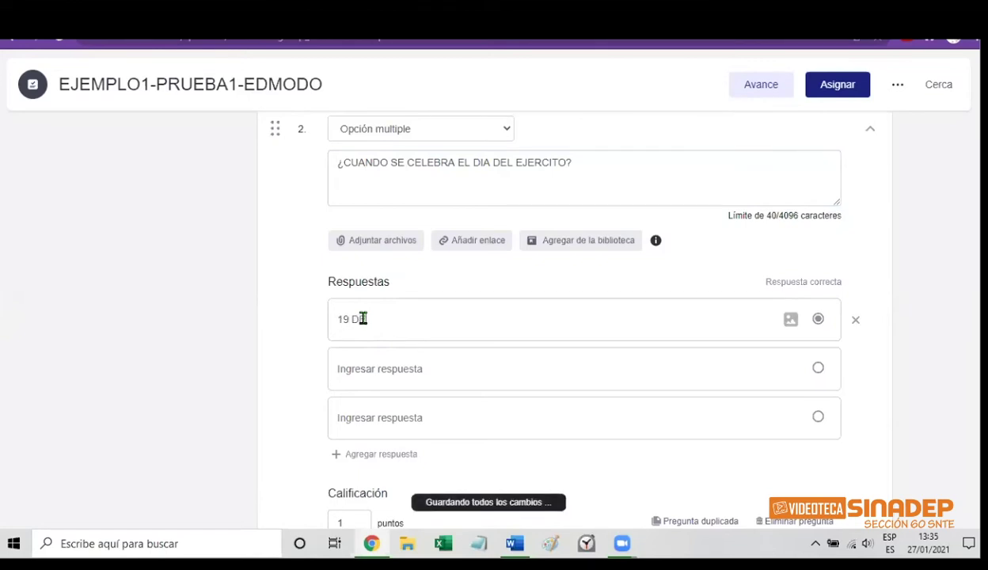
{"action": "type", "text": " FEBRERO"}
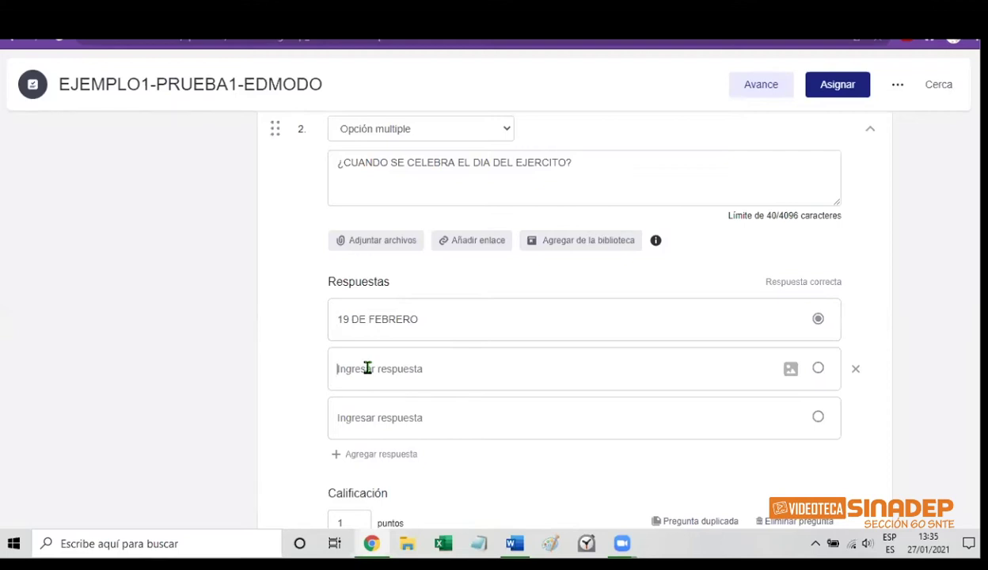
{"action": "type", "text": "24"}
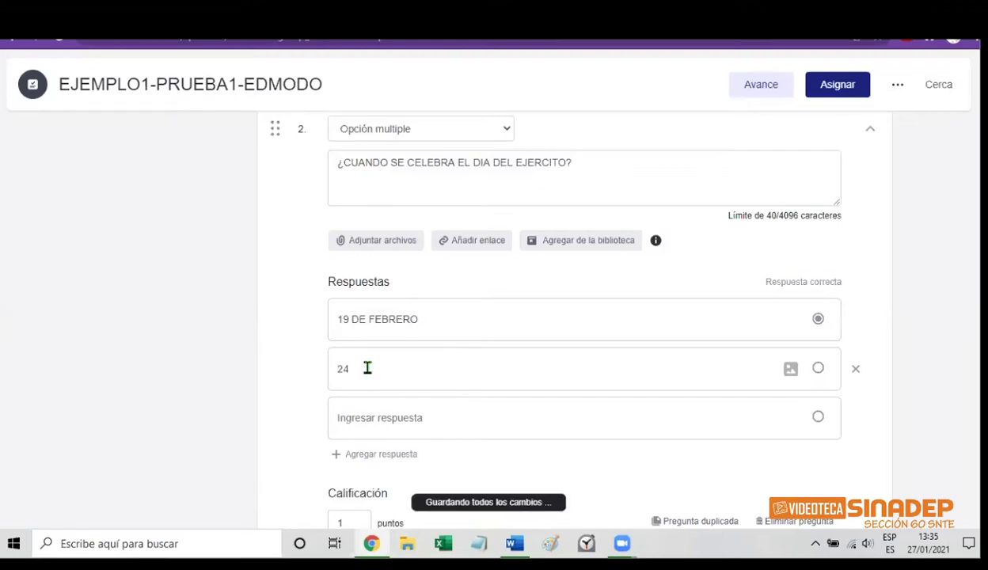
{"action": "type", "text": " DE FE"}
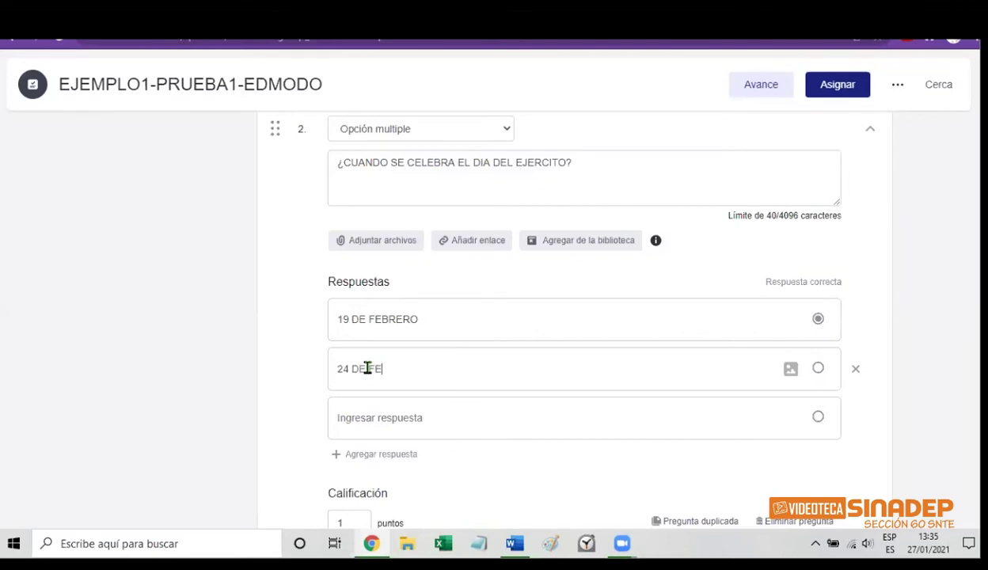
{"action": "type", "text": "BRERO"}
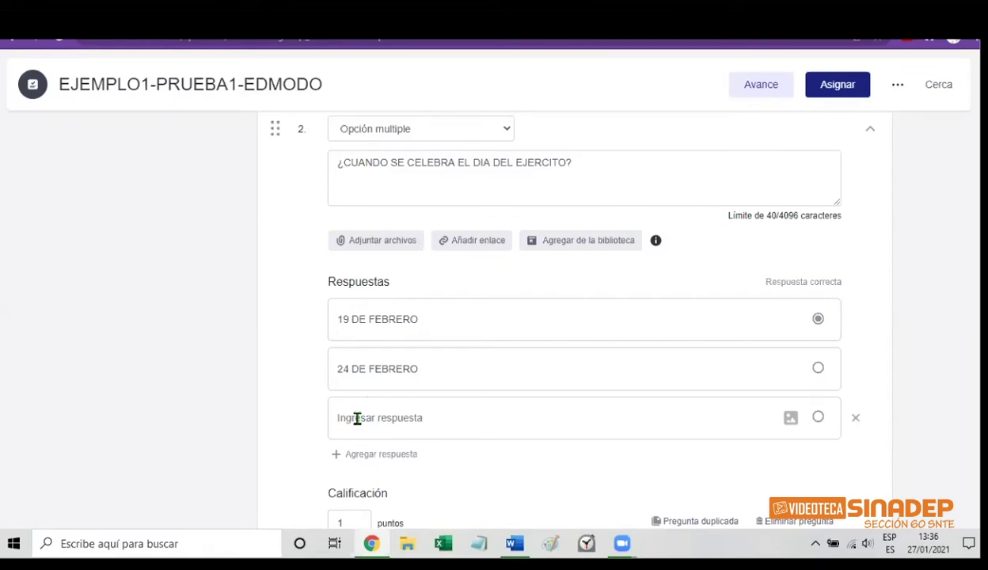
{"action": "type", "text": "2 DE"}
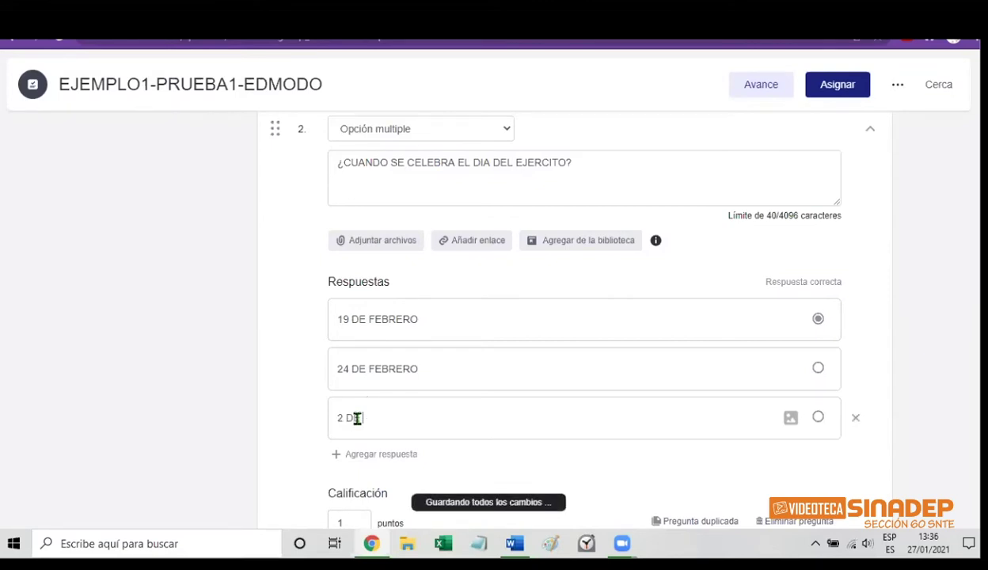
{"action": "type", "text": " FEBRER"}
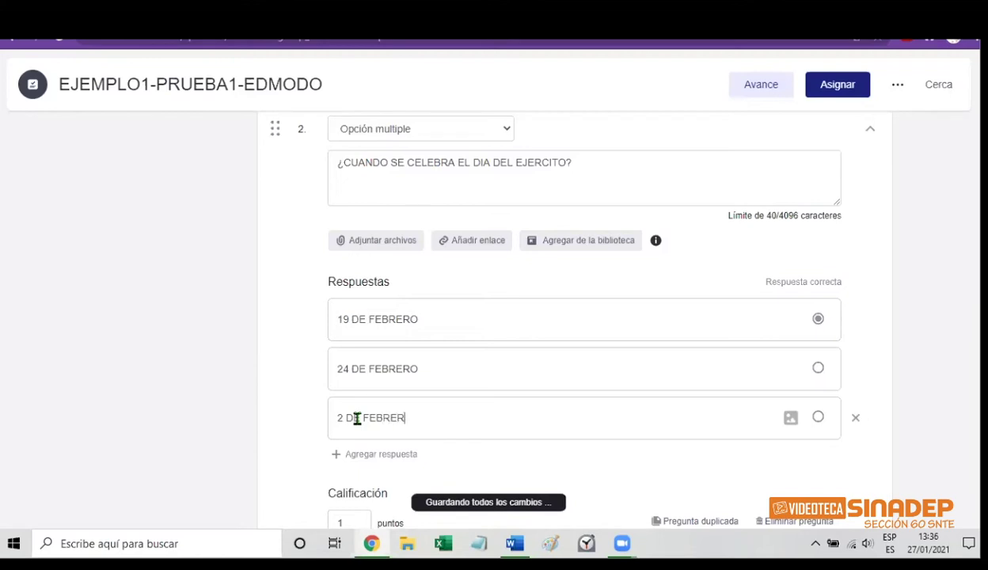
{"action": "type", "text": "O"}
{"action": "scroll", "coordinate": [554, 317], "scroll_direction": "down", "scroll_amount": 1}
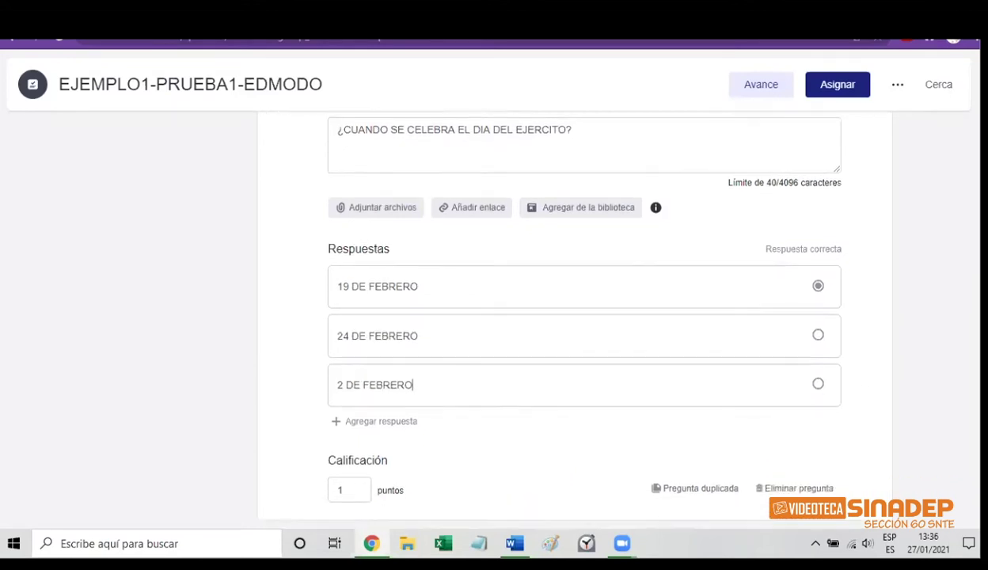
{"action": "scroll", "coordinate": [554, 317], "scroll_direction": "down", "scroll_amount": 1}
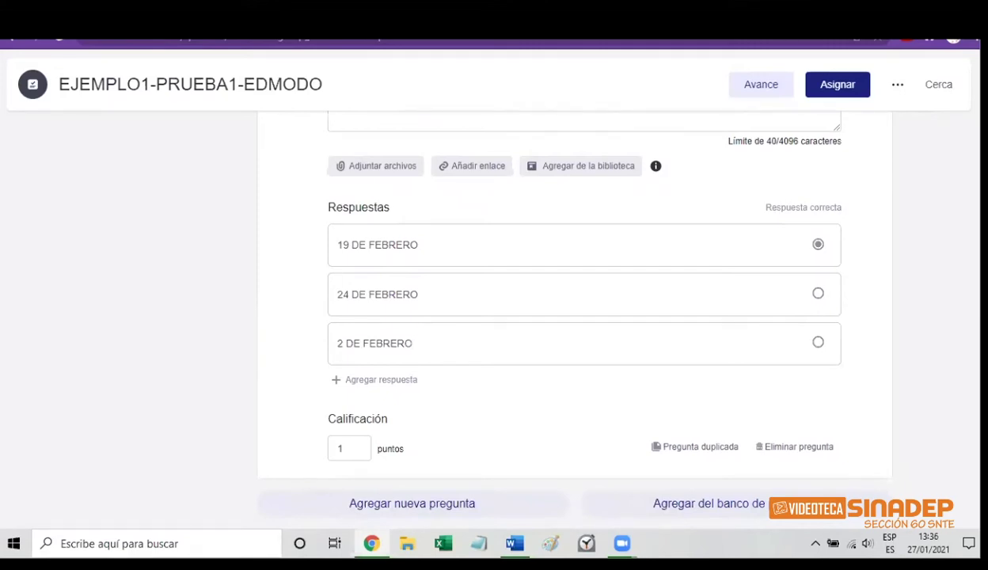
Add a fourth answer to question 2: 5 DE FEBRERO
{"action": "left_click", "coordinate": [374, 387]}
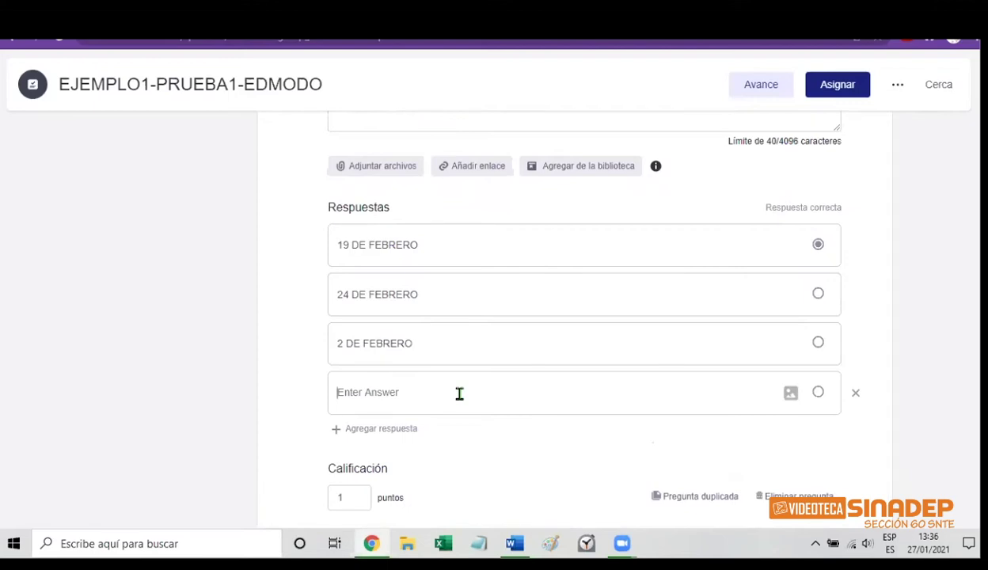
{"action": "type", "text": "5 DE "}
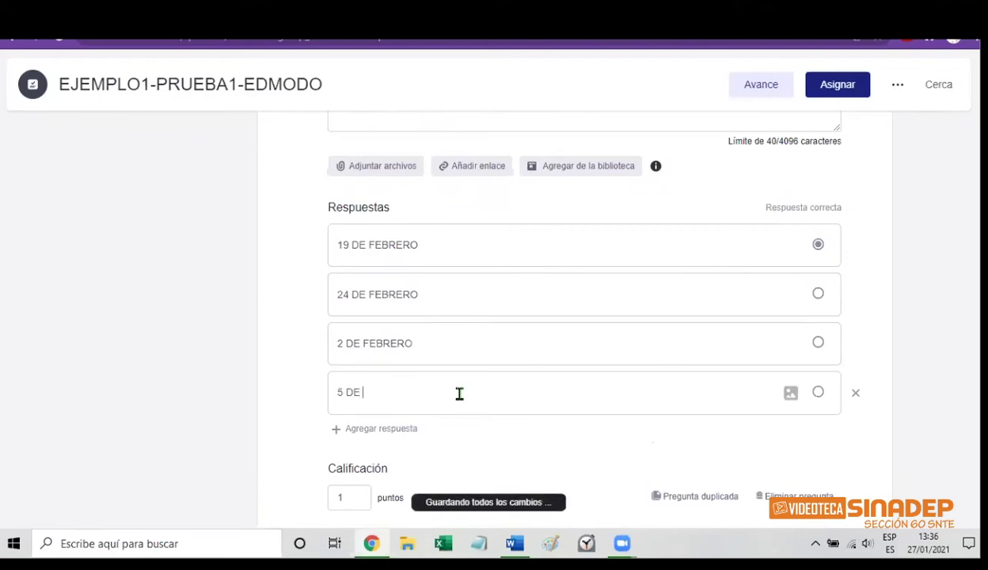
{"action": "type", "text": "FEBRERO"}
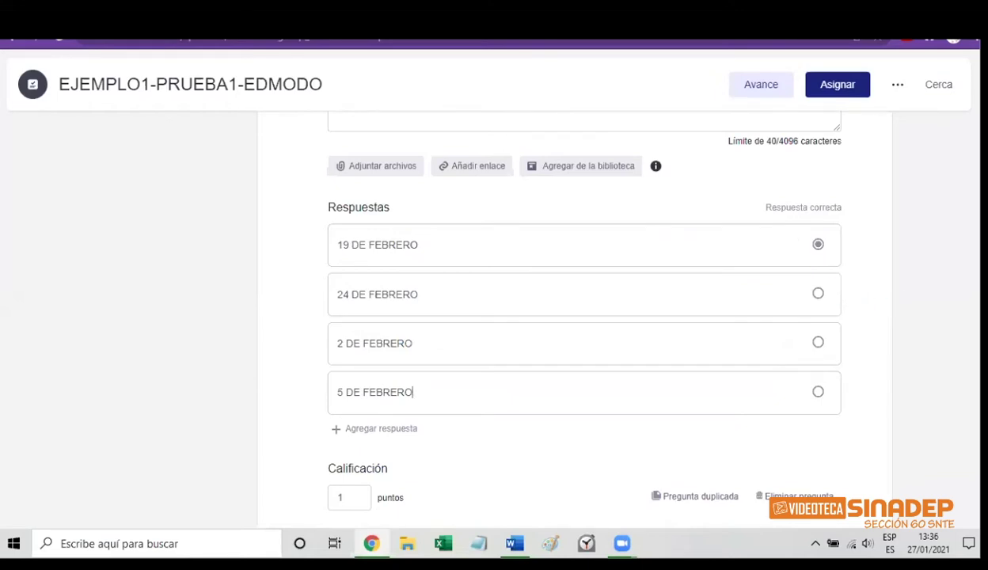
{"action": "scroll", "coordinate": [574, 317], "scroll_direction": "down", "scroll_amount": 1}
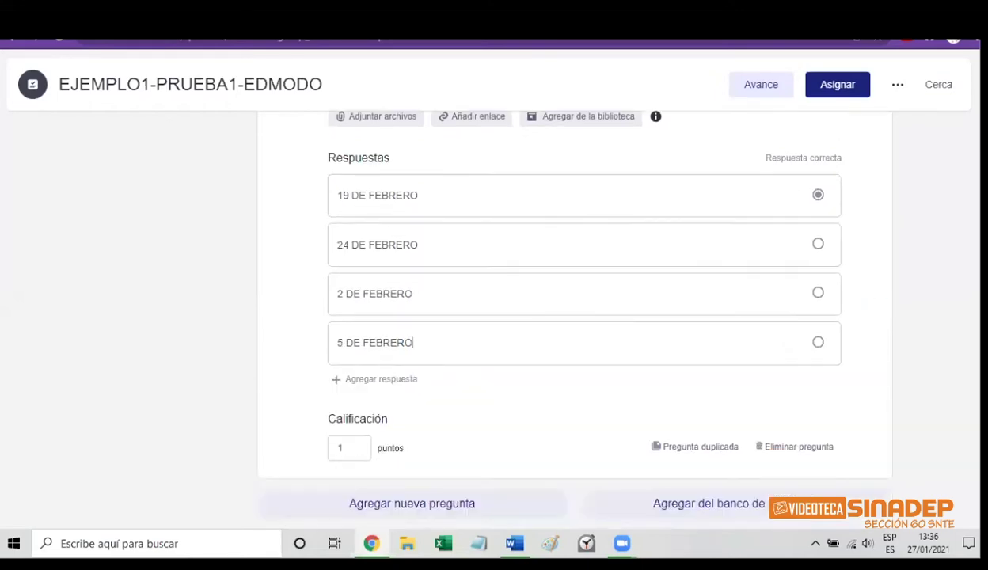
Change question 2's Calificación from 1 to 0.1 points
{"action": "left_click", "coordinate": [347, 448]}
{"action": "key", "text": "BackSpace"}
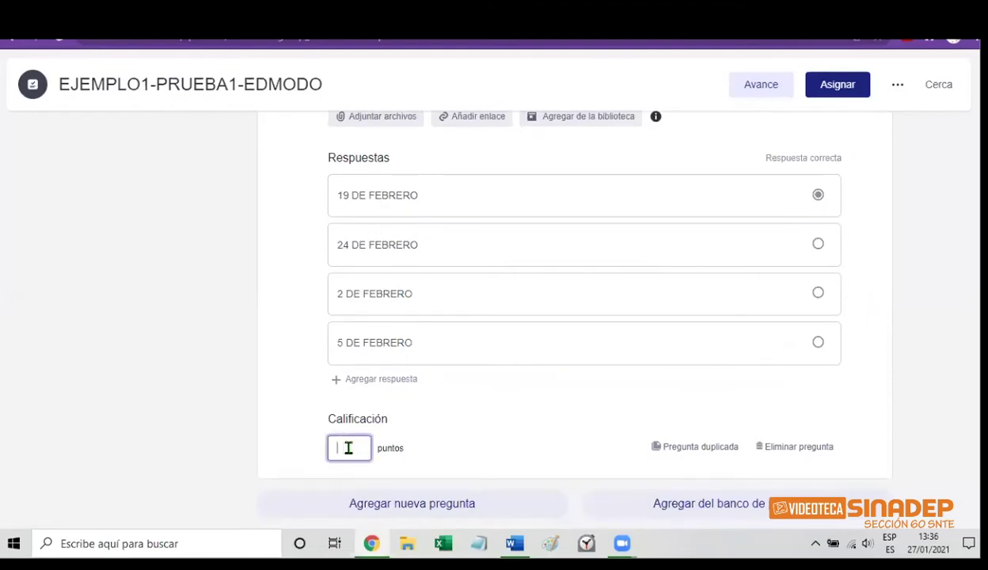
{"action": "type", "text": "0.1"}
{"action": "scroll", "coordinate": [584, 316], "scroll_direction": "up", "scroll_amount": 2}
{"action": "scroll", "coordinate": [960, 236], "scroll_direction": "up", "scroll_amount": 5}
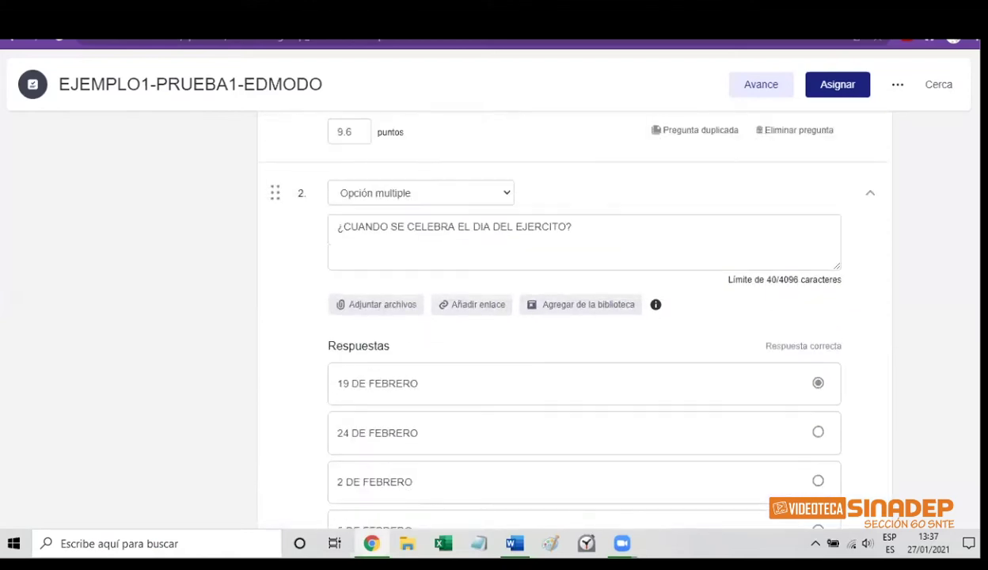
{"action": "scroll", "coordinate": [960, 236], "scroll_direction": "up", "scroll_amount": 1}
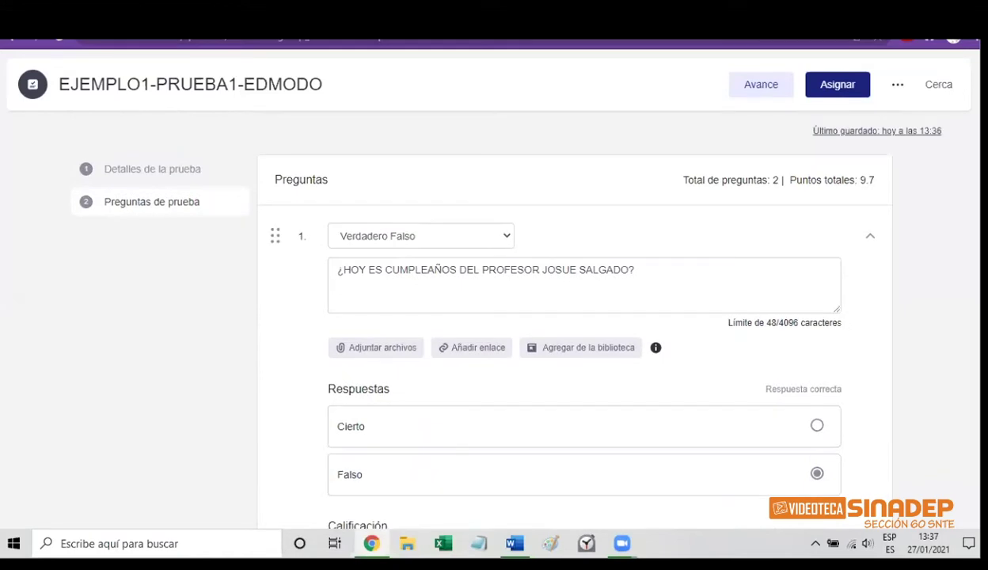
{"action": "scroll", "coordinate": [584, 316], "scroll_direction": "down", "scroll_amount": 6}
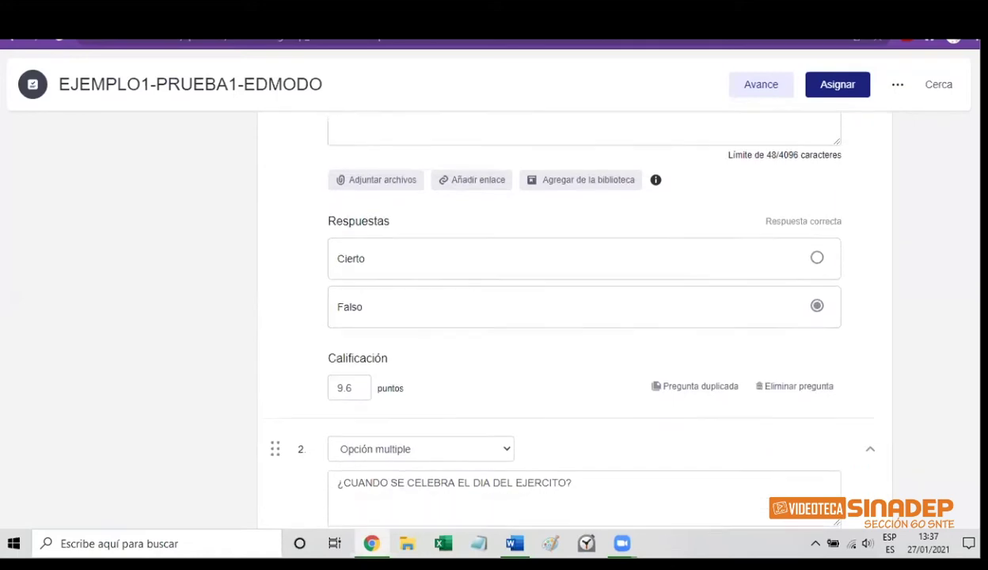
{"action": "scroll", "coordinate": [584, 317], "scroll_direction": "down", "scroll_amount": 1}
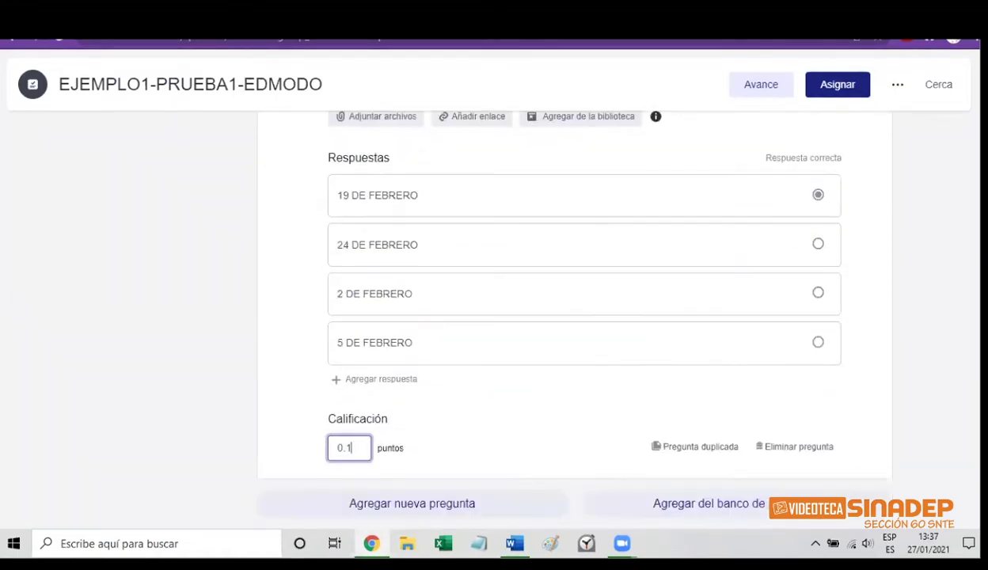
Add question 3 and choose Respuesta corta as its type
{"action": "left_click", "coordinate": [418, 507]}
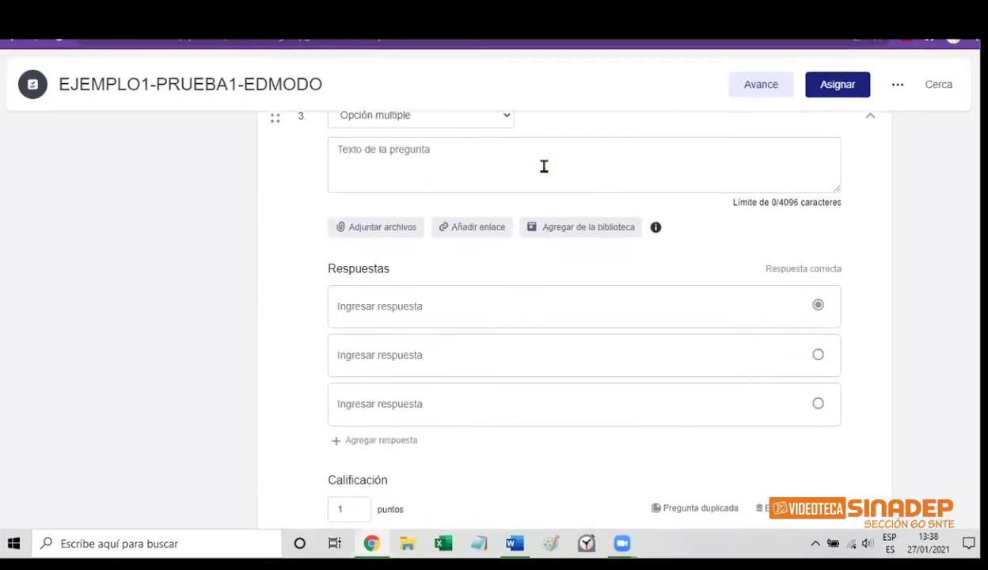
{"action": "left_click", "coordinate": [507, 118]}
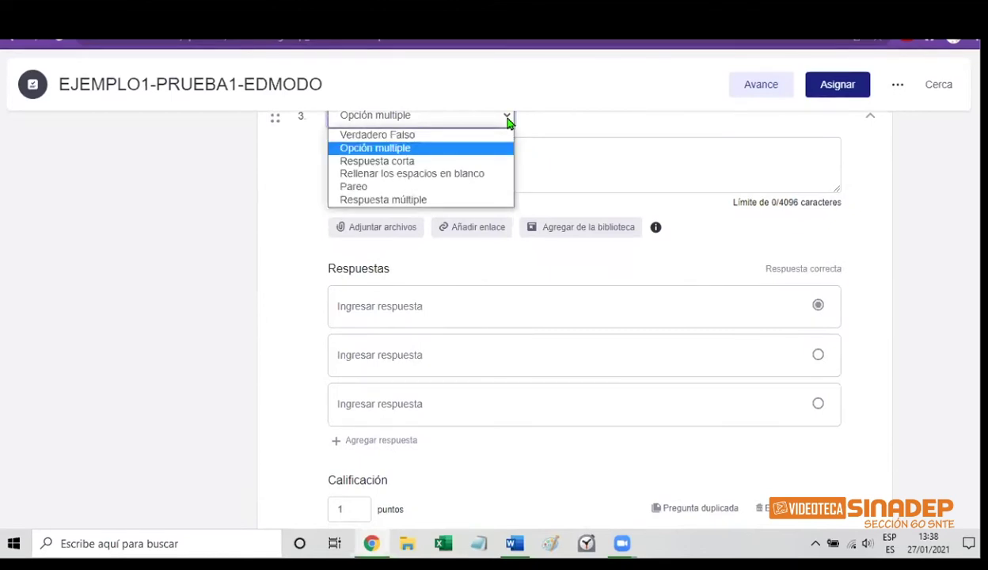
{"action": "left_click", "coordinate": [438, 163]}
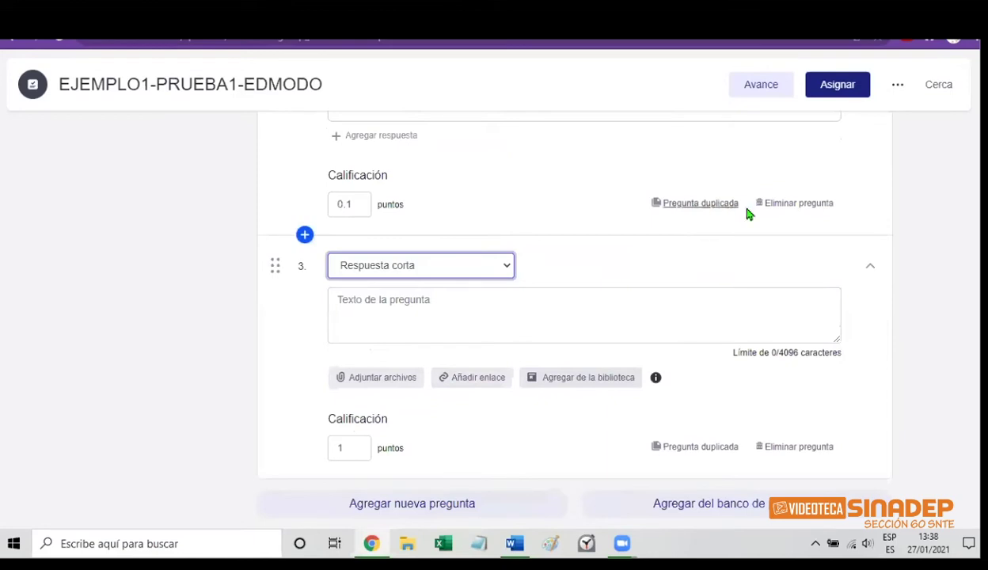
Enter question 3's text: ¿ CUANDO CELEBRAMOS EL DIA DEL POLITECNICO?
{"action": "left_click", "coordinate": [371, 305]}
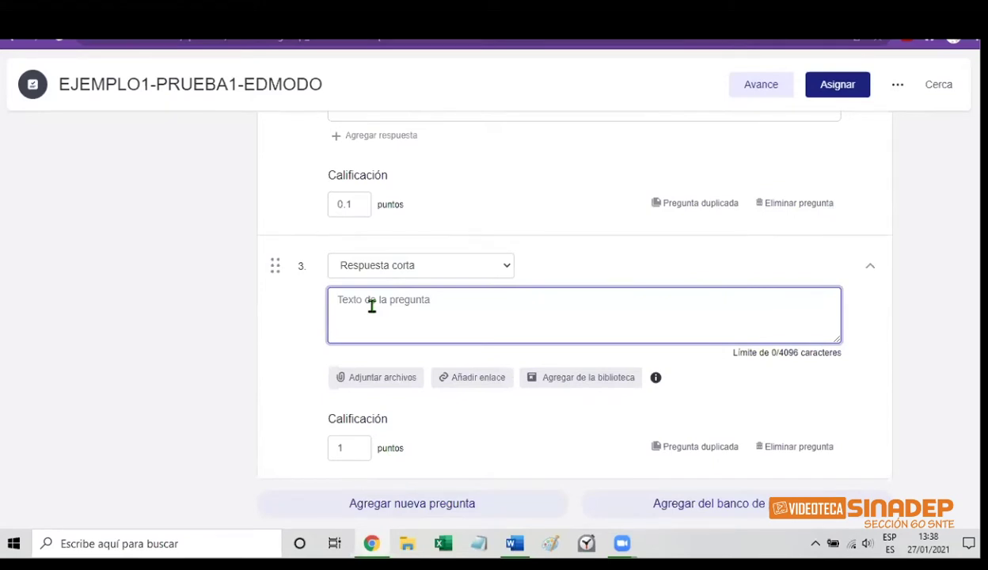
{"action": "type", "text": "¿"}
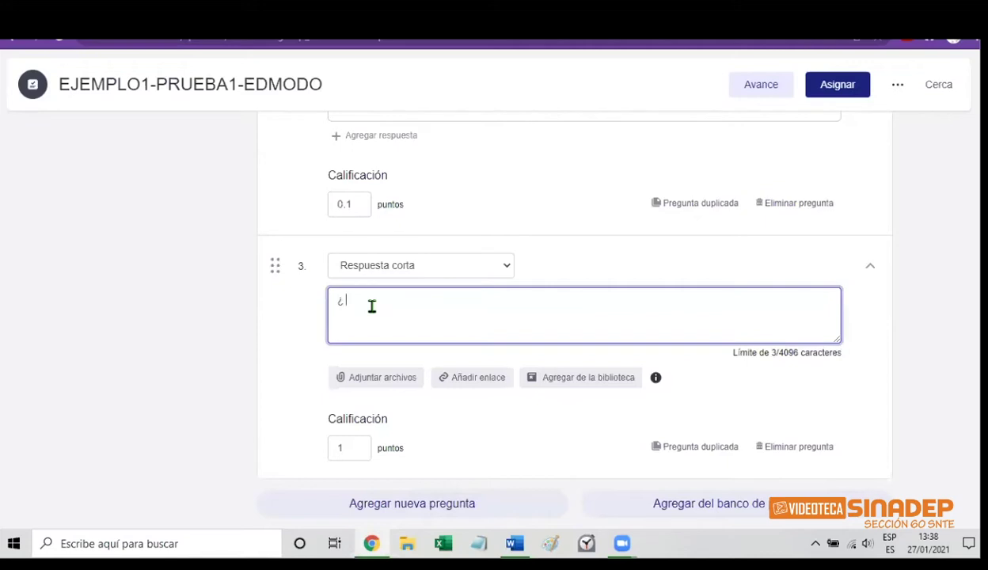
{"action": "type", "text": "C"}
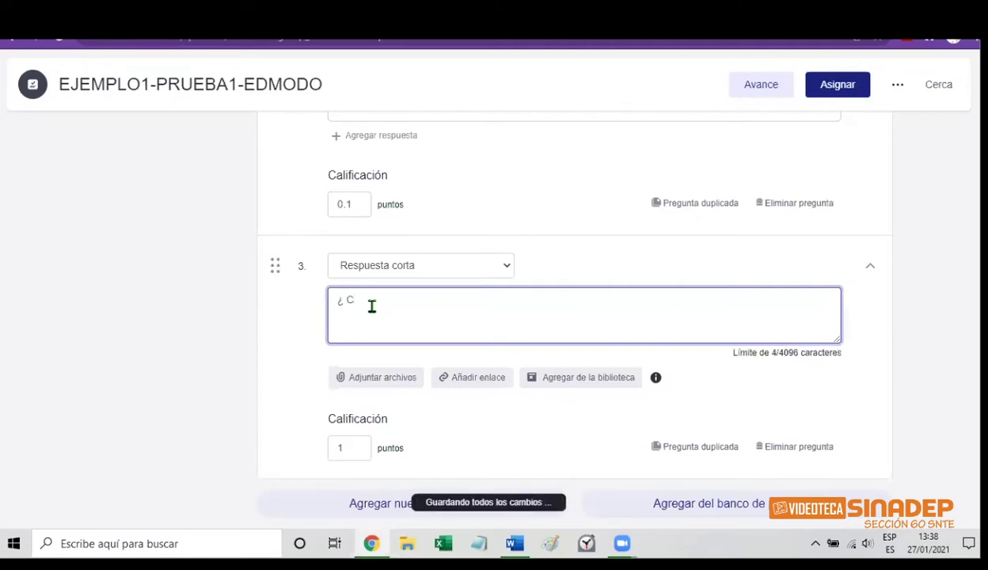
{"action": "type", "text": "UANDO "}
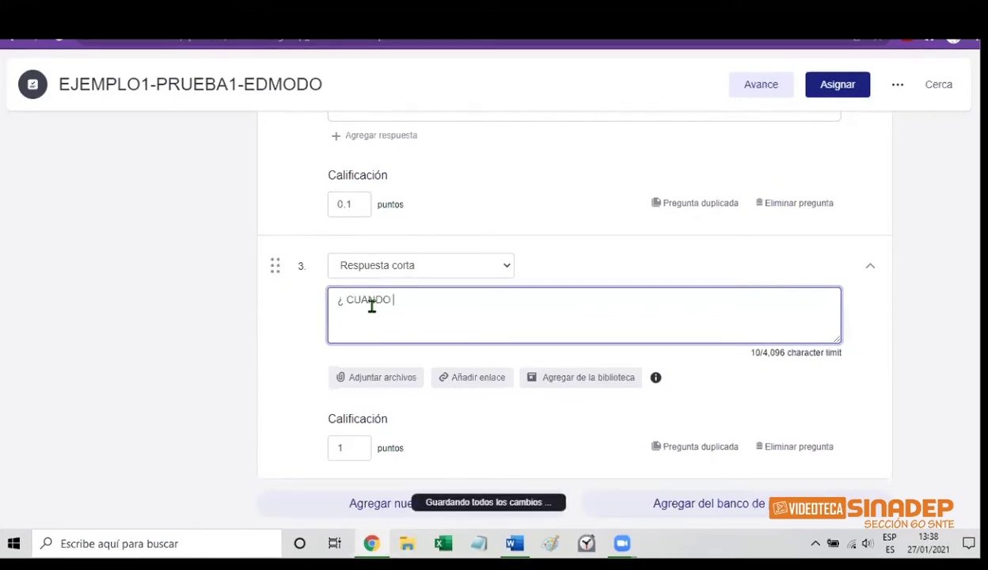
{"action": "type", "text": "CELEBRAMOS"}
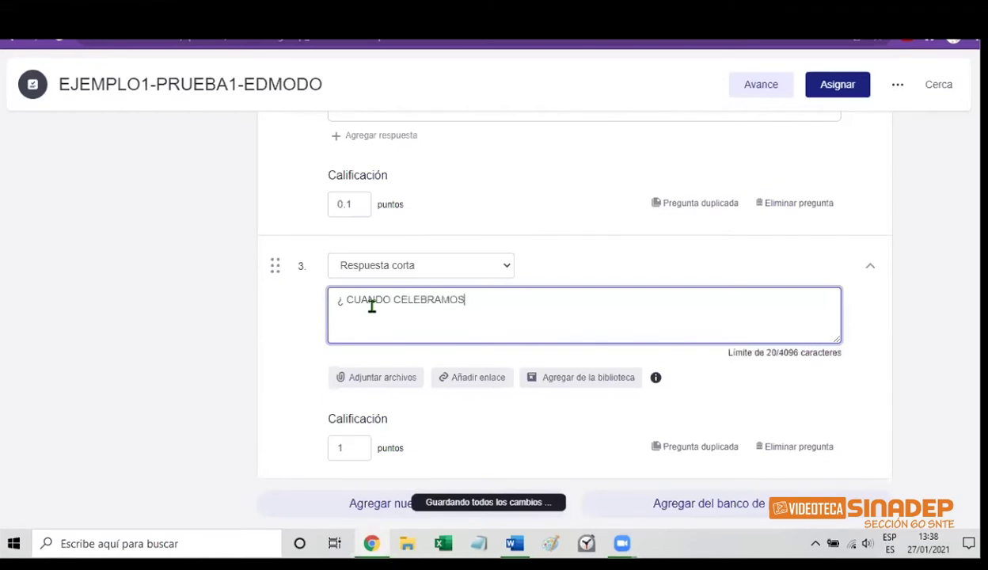
{"action": "type", "text": " EL DIA DEL P"}
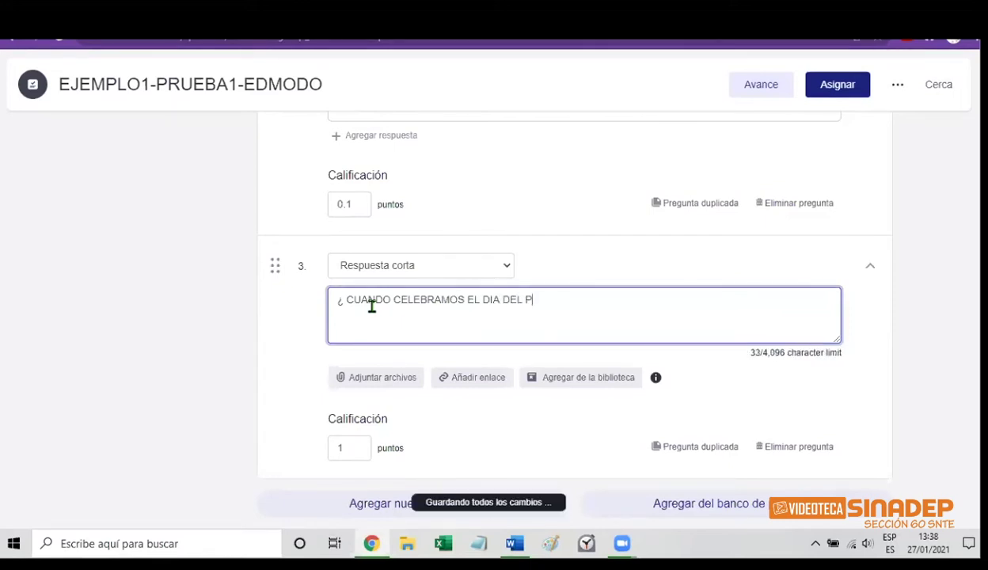
{"action": "type", "text": "OLITEC"}
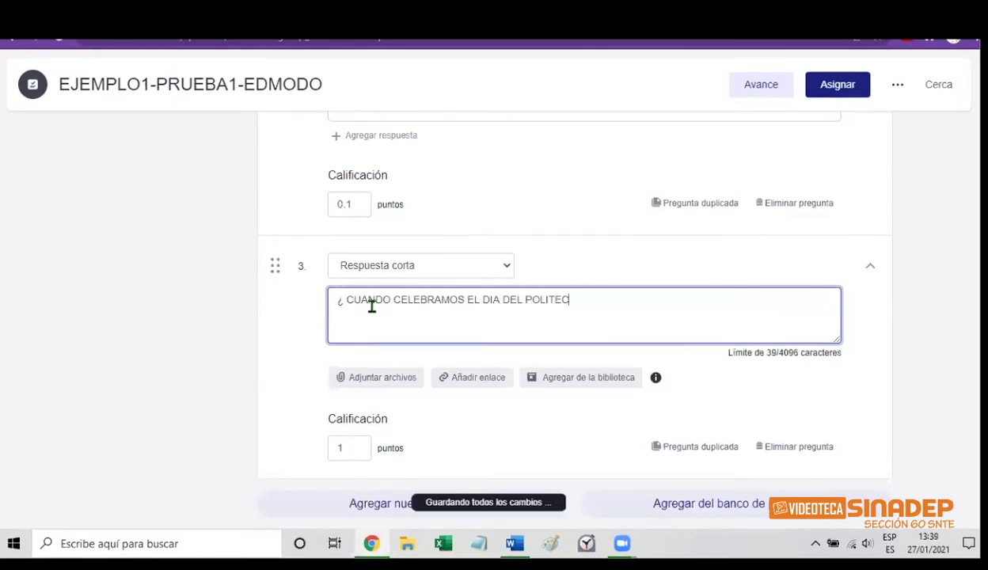
{"action": "type", "text": "NICO?"}
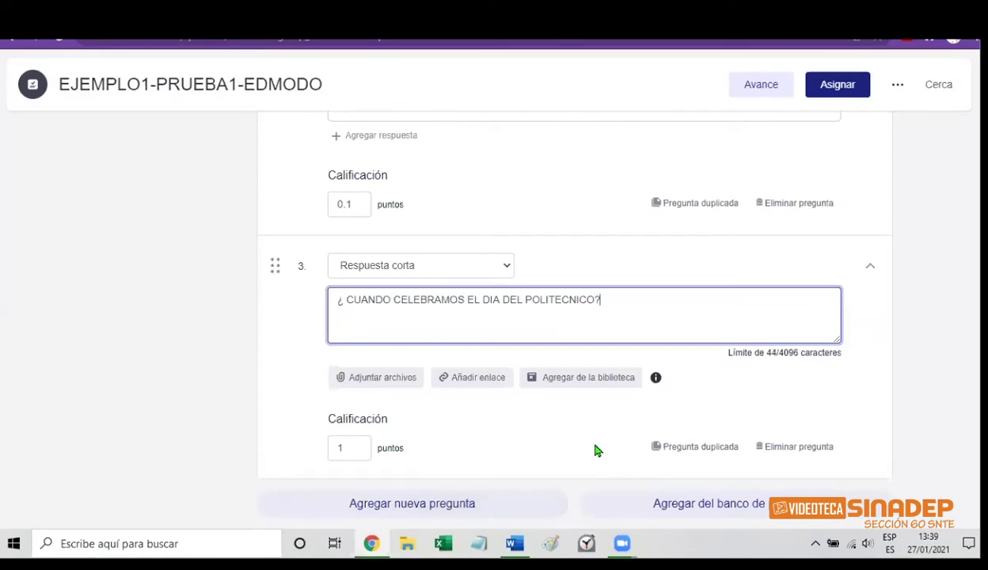
Set question 3's Calificación to 0.2 points
{"action": "left_click", "coordinate": [347, 446]}
{"action": "key", "text": "BackSpace"}
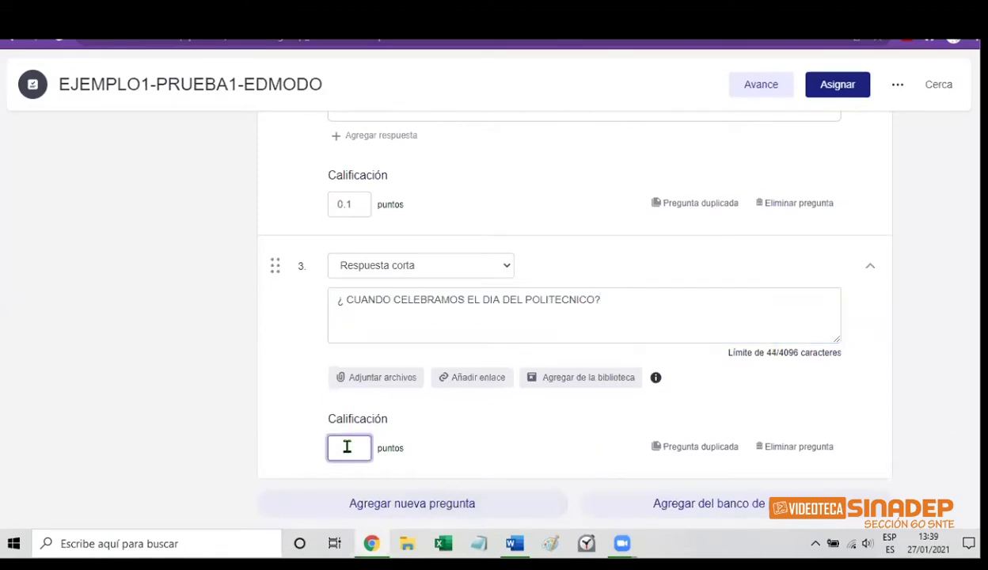
{"action": "type", "text": "0.1"}
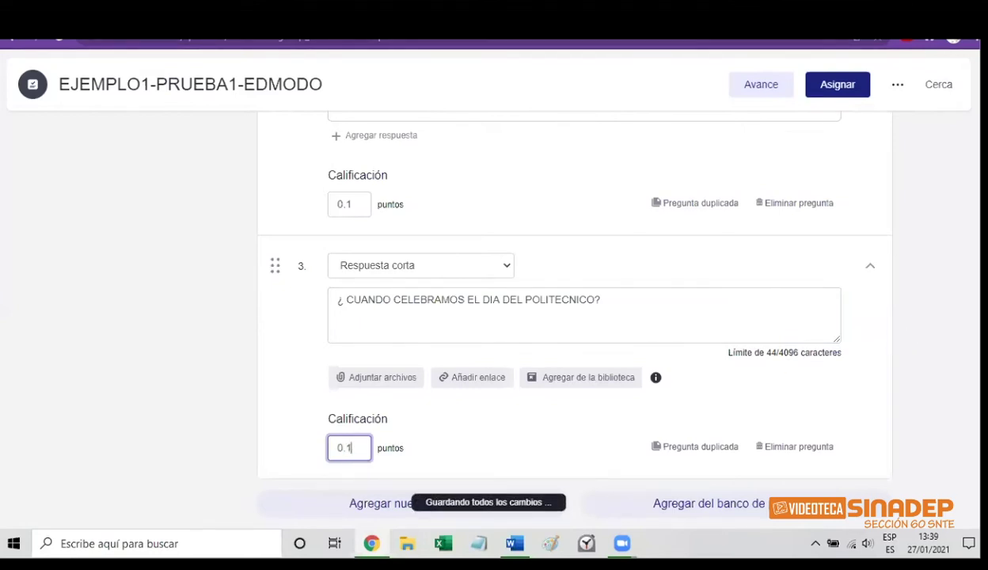
{"action": "scroll", "coordinate": [585, 317], "scroll_direction": "up", "scroll_amount": 10}
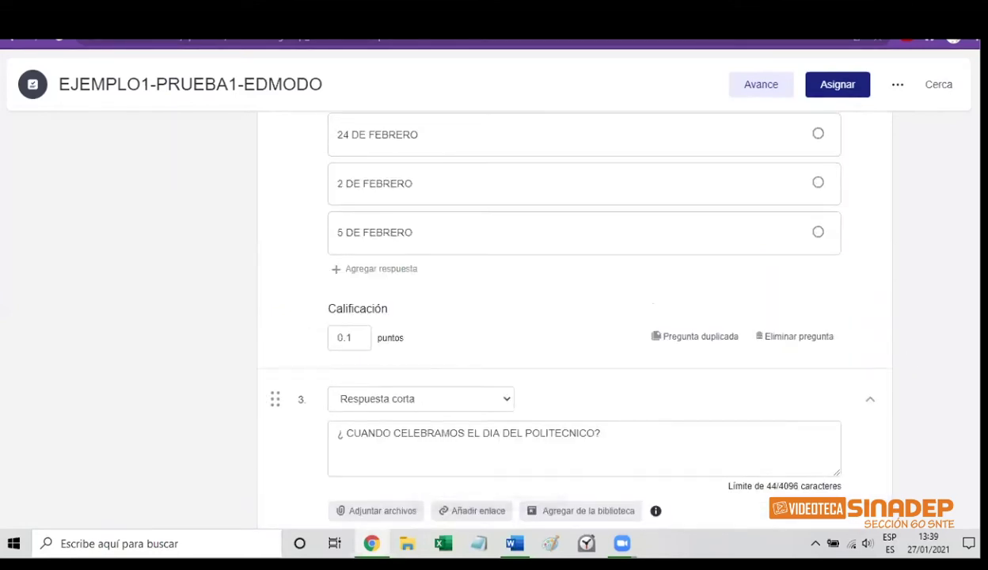
{"action": "scroll", "coordinate": [585, 317], "scroll_direction": "up", "scroll_amount": 5}
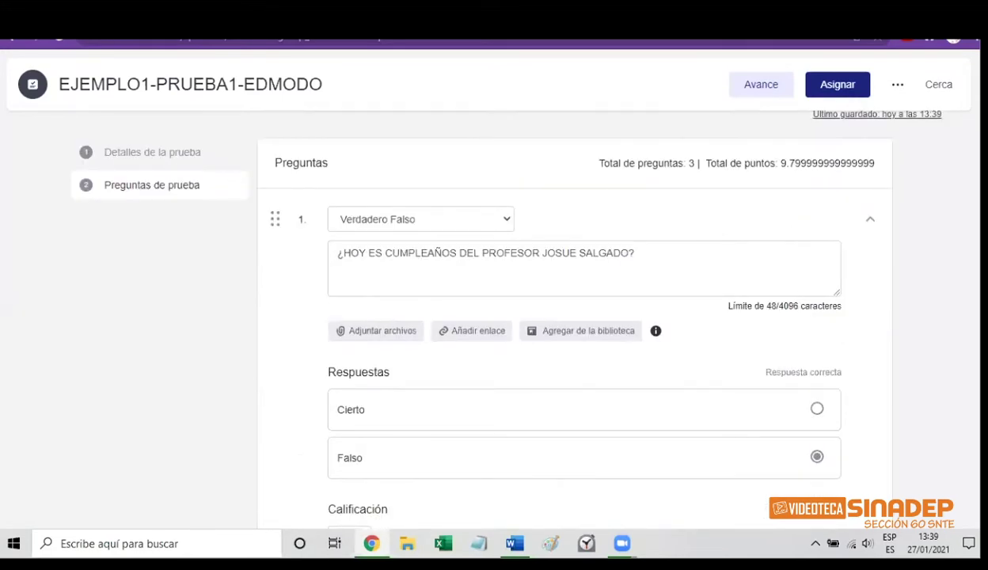
{"action": "scroll", "coordinate": [586, 317], "scroll_direction": "down", "scroll_amount": 8}
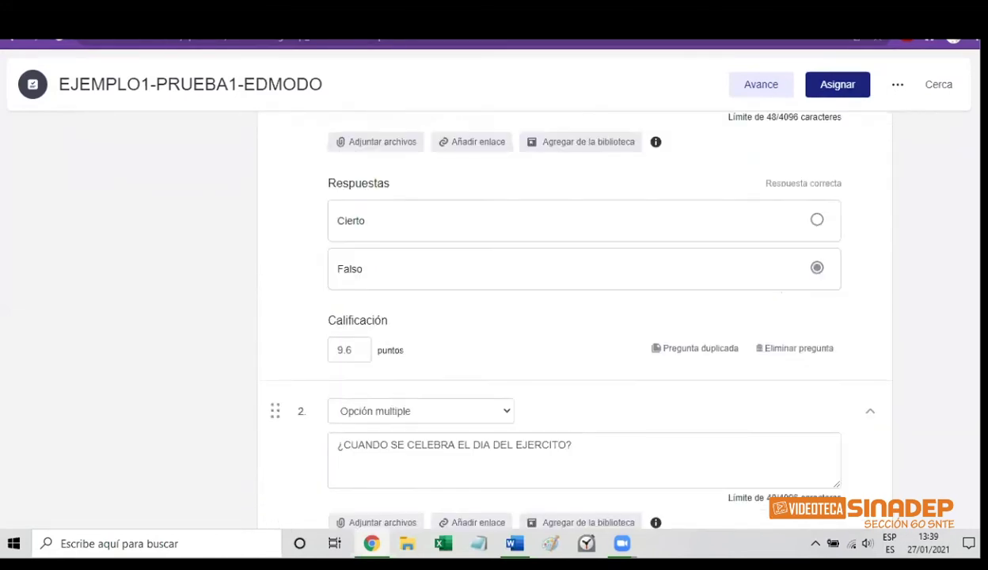
{"action": "scroll", "coordinate": [562, 317], "scroll_direction": "down", "scroll_amount": 7}
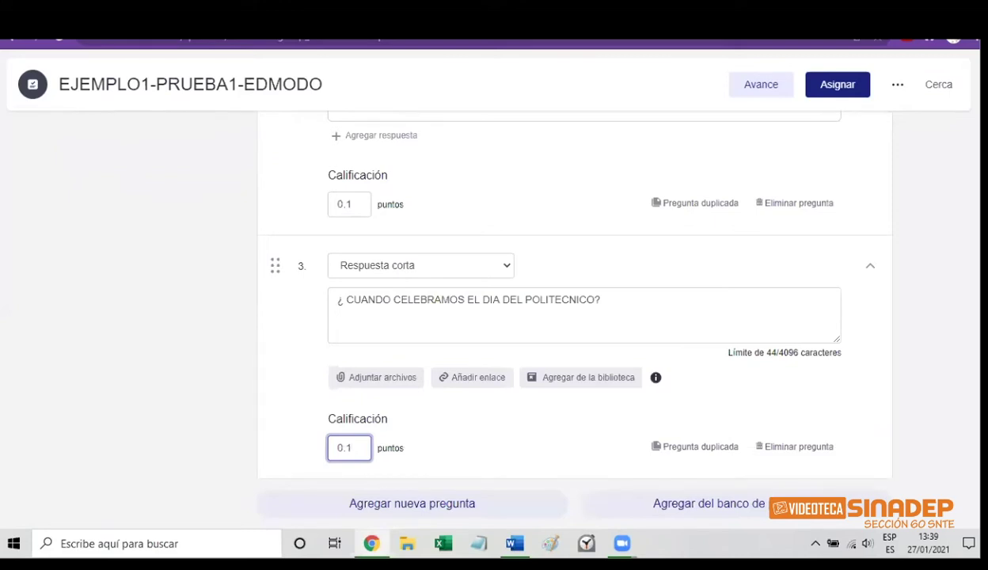
{"action": "key", "text": "BackSpace"}
{"action": "key", "text": "BackSpace"}
{"action": "key", "text": "BackSpace"}
{"action": "type", "text": "0.1"}
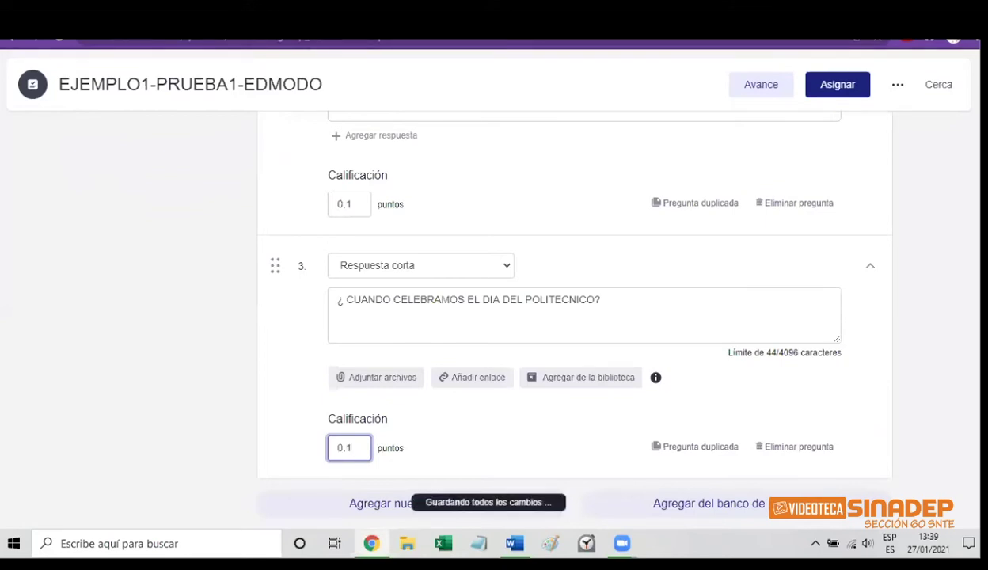
{"action": "scroll", "coordinate": [574, 317], "scroll_direction": "up", "scroll_amount": 15}
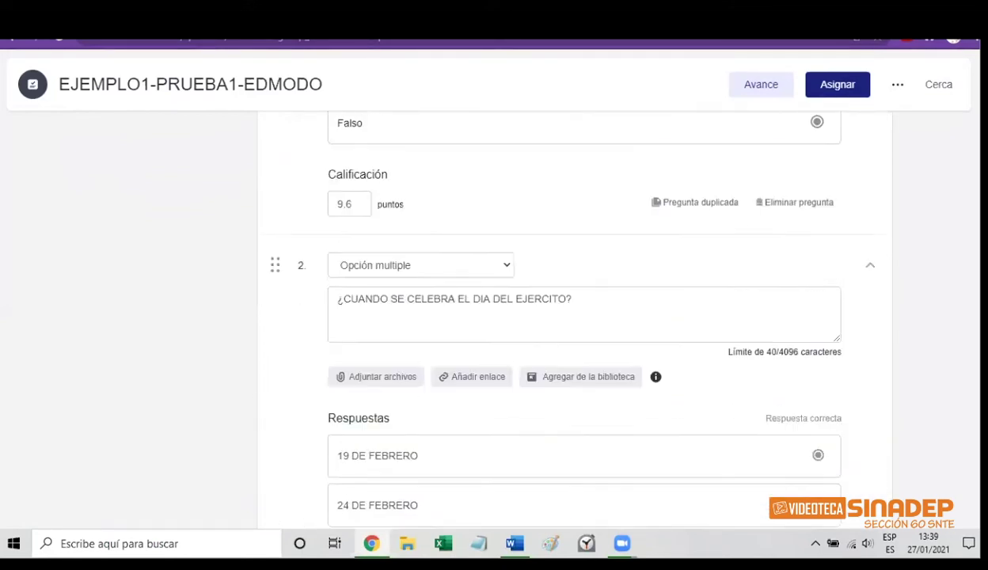
{"action": "scroll", "coordinate": [574, 317], "scroll_direction": "down", "scroll_amount": 8}
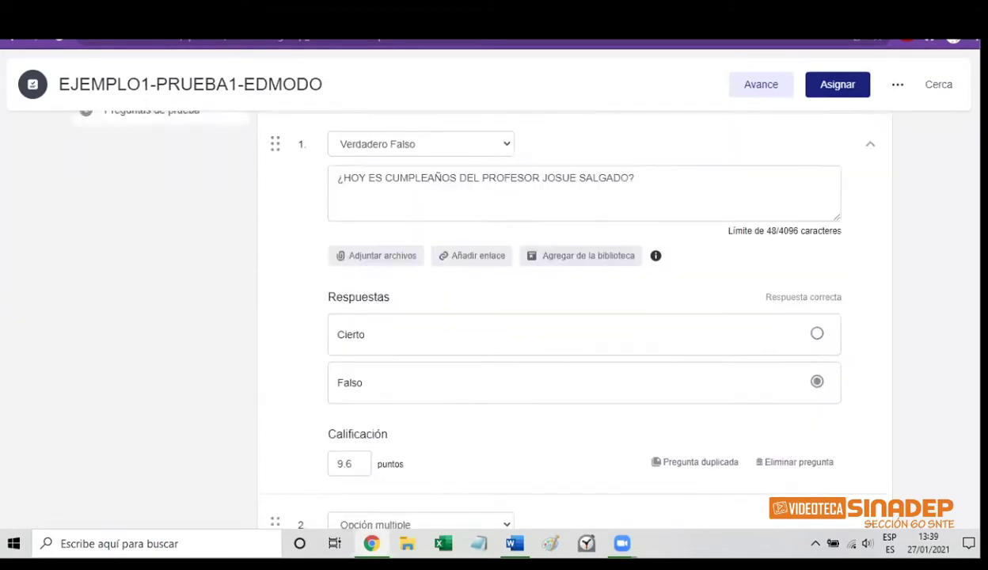
{"action": "scroll", "coordinate": [574, 317], "scroll_direction": "down", "scroll_amount": 3}
{"action": "scroll", "coordinate": [574, 316], "scroll_direction": "up", "scroll_amount": 5}
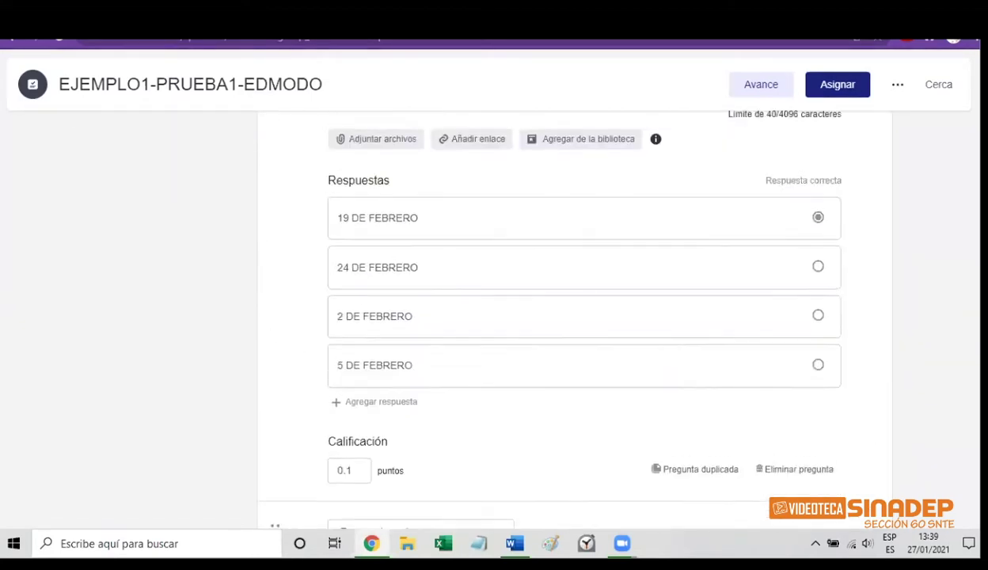
{"action": "scroll", "coordinate": [574, 317], "scroll_direction": "up", "scroll_amount": 2}
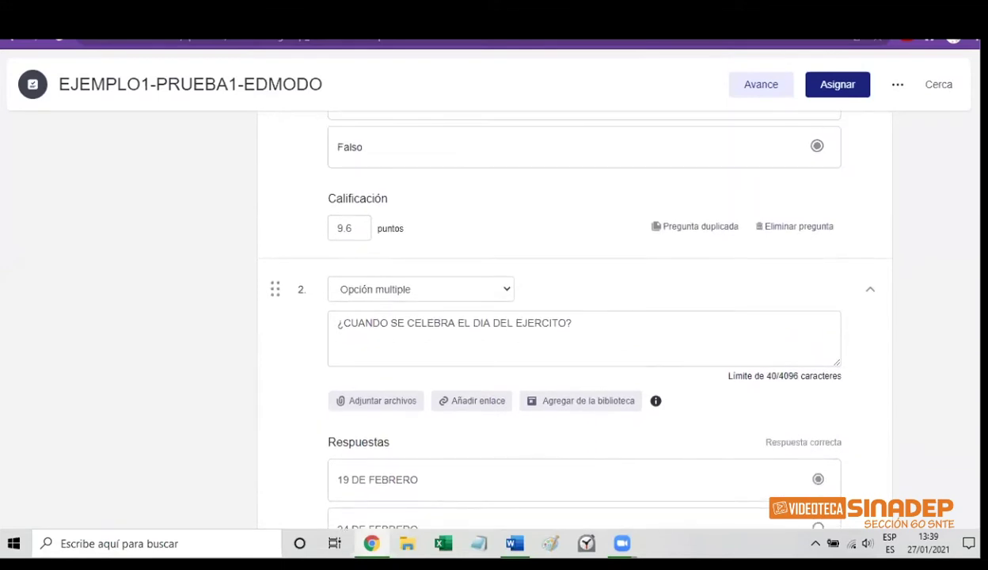
{"action": "scroll", "coordinate": [574, 317], "scroll_direction": "up", "scroll_amount": 3}
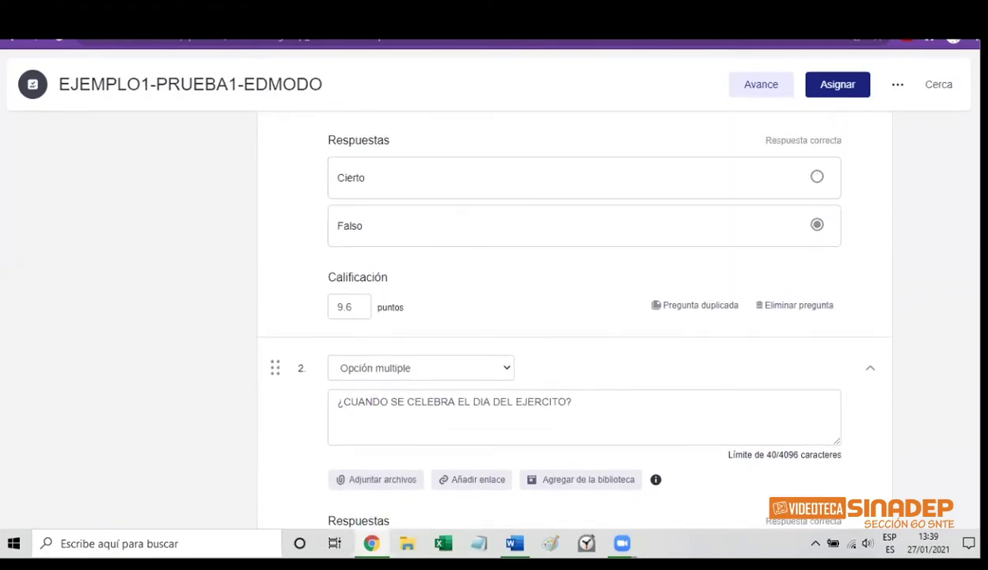
{"action": "scroll", "coordinate": [574, 317], "scroll_direction": "up", "scroll_amount": 2}
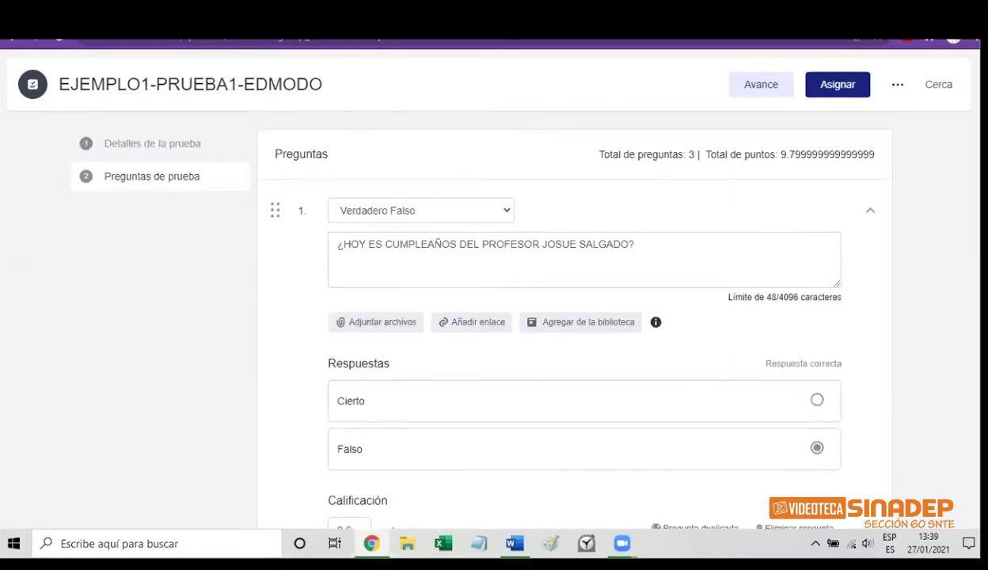
{"action": "scroll", "coordinate": [574, 316], "scroll_direction": "down", "scroll_amount": 7}
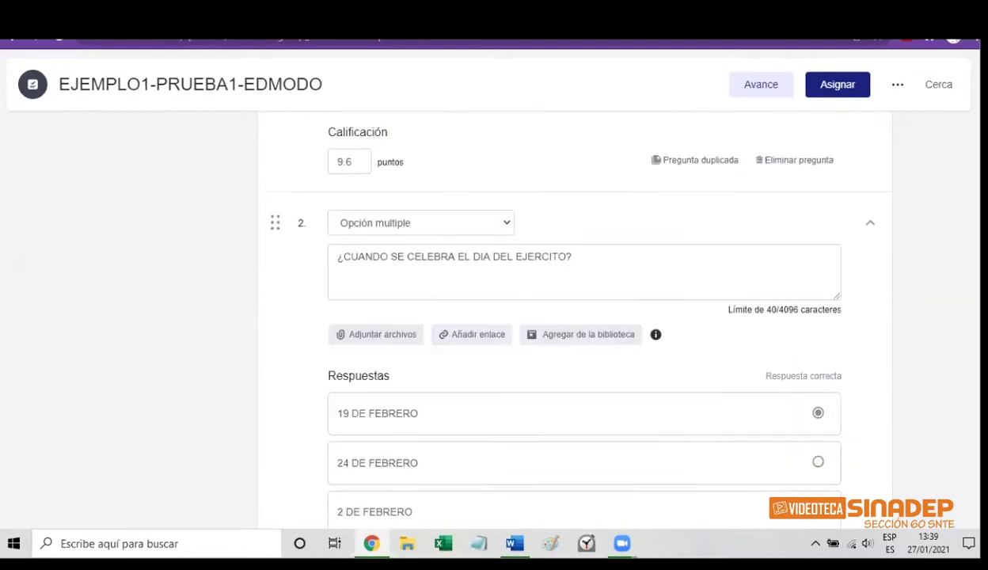
{"action": "scroll", "coordinate": [960, 404], "scroll_direction": "down", "scroll_amount": 5}
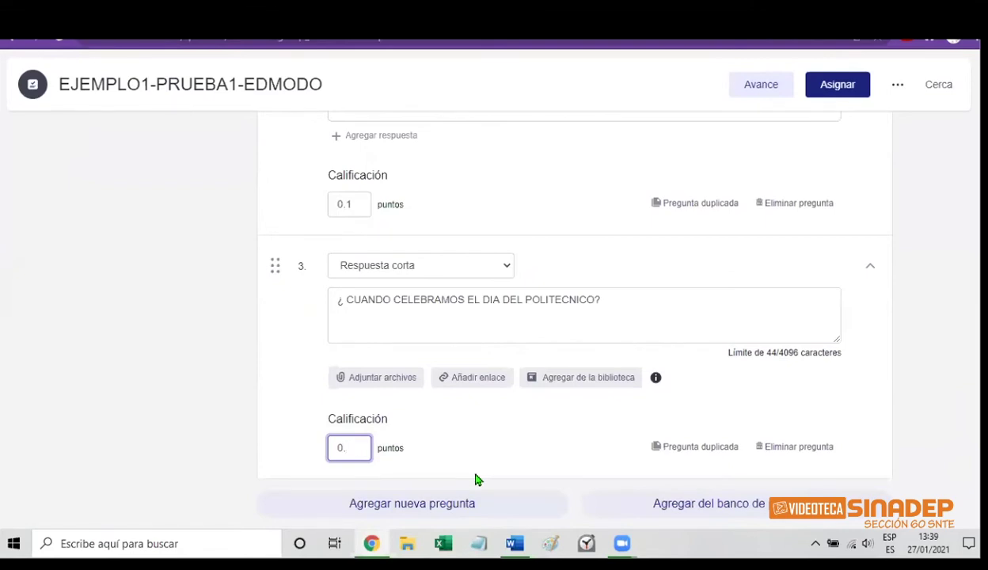
{"action": "type", "text": "2"}
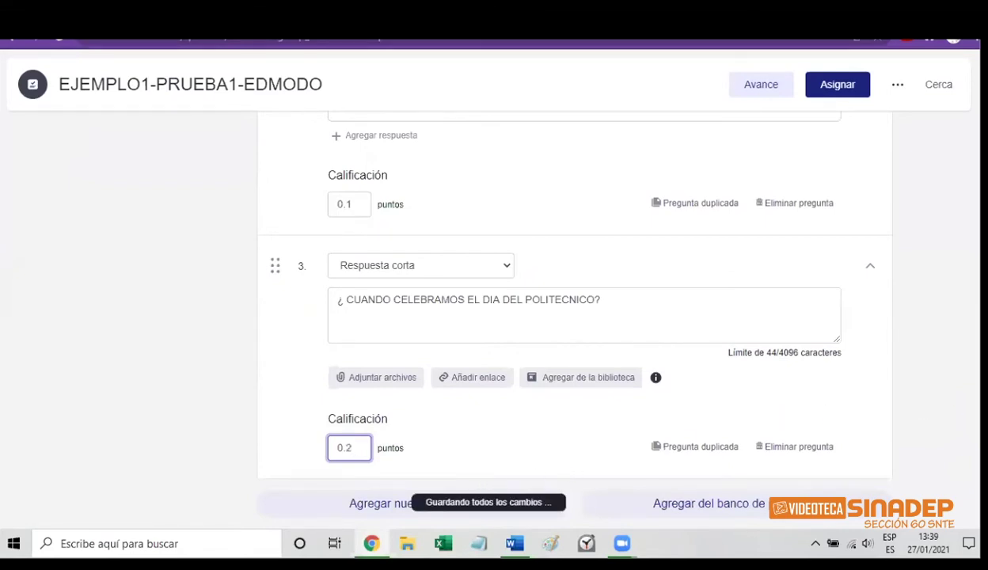
{"action": "scroll", "coordinate": [780, 417], "scroll_direction": "up", "scroll_amount": 4}
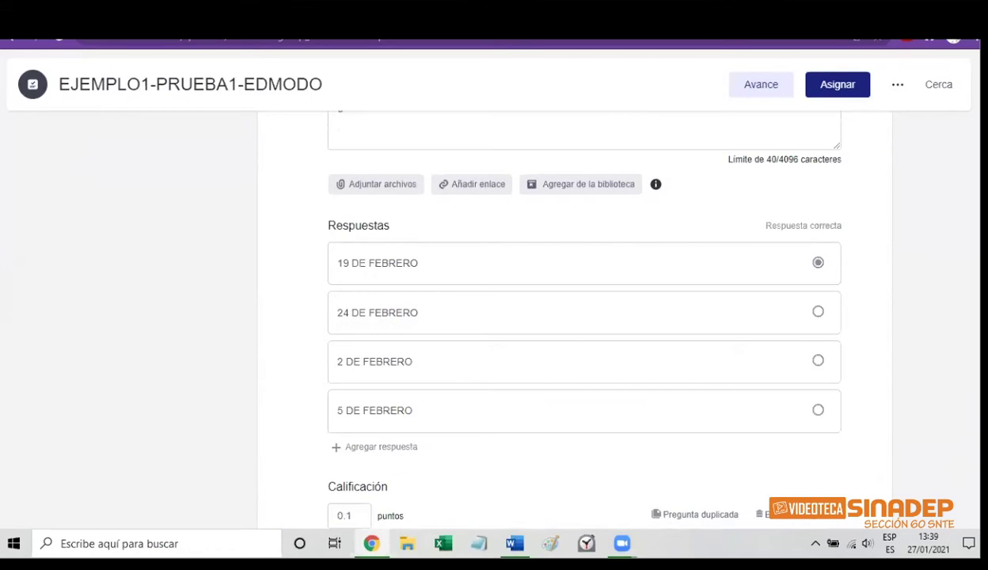
{"action": "scroll", "coordinate": [585, 317], "scroll_direction": "up", "scroll_amount": 6}
{"action": "scroll", "coordinate": [585, 316], "scroll_direction": "down", "scroll_amount": 4}
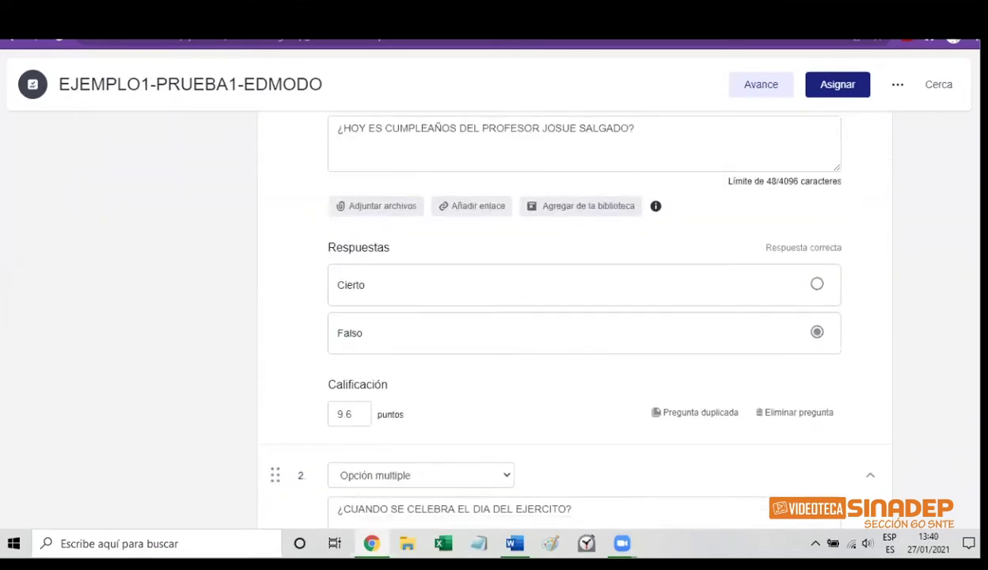
{"action": "scroll", "coordinate": [584, 316], "scroll_direction": "down", "scroll_amount": 5}
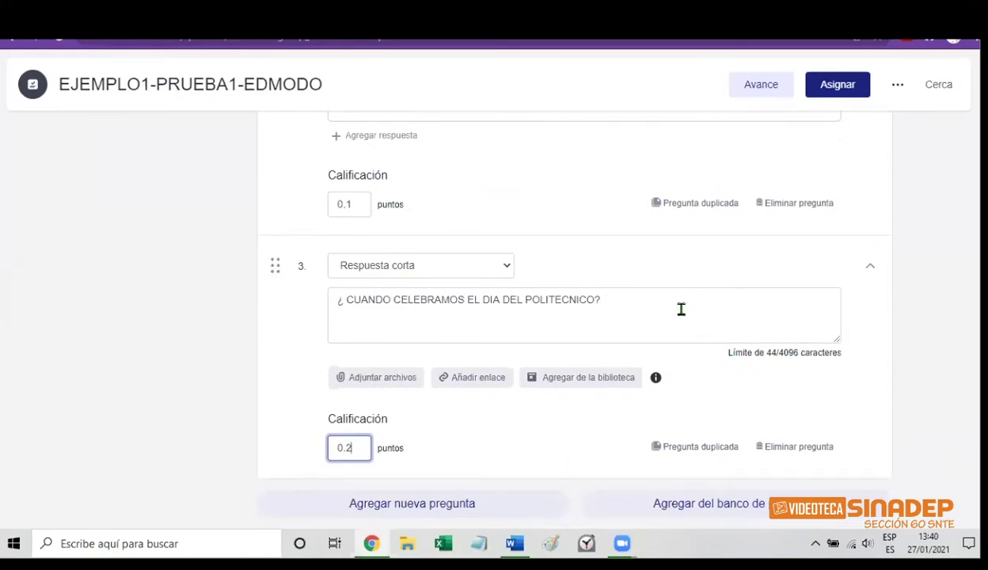
Add a blank fourth question, a Respuesta corta item worth 1 point, below question 3
{"action": "left_click", "coordinate": [434, 505]}
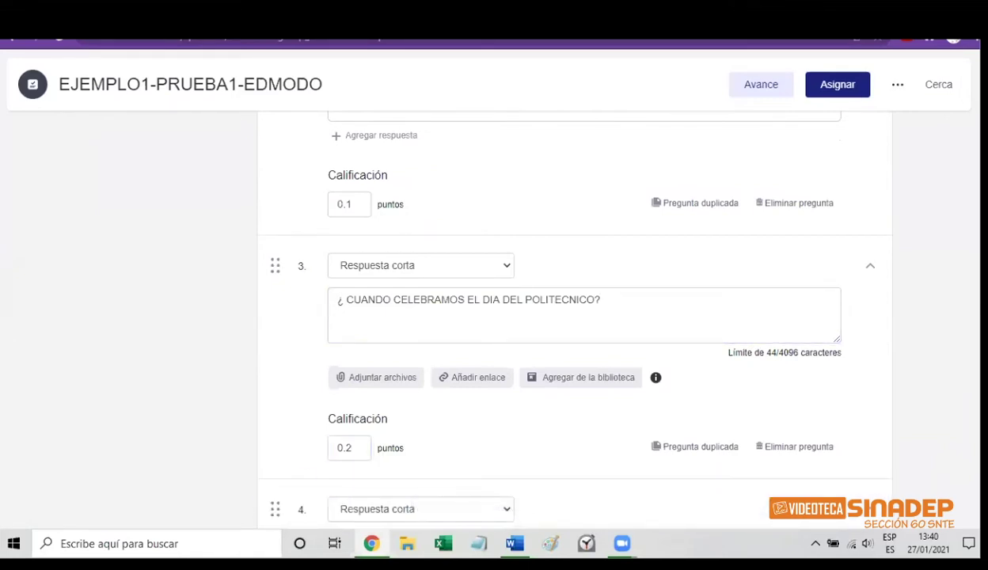
{"action": "scroll", "coordinate": [560, 317], "scroll_direction": "up", "scroll_amount": 5}
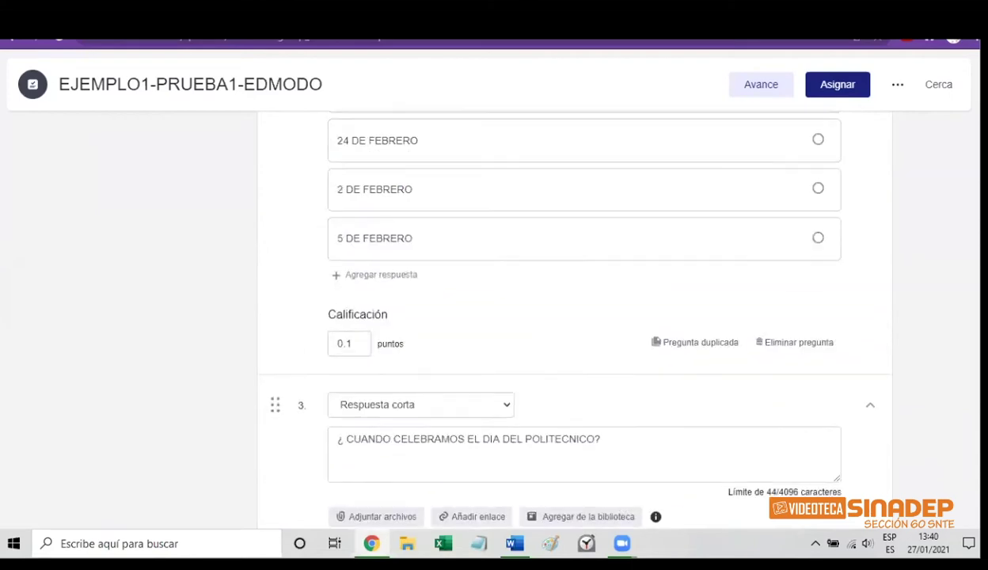
{"action": "scroll", "coordinate": [559, 317], "scroll_direction": "up", "scroll_amount": 3}
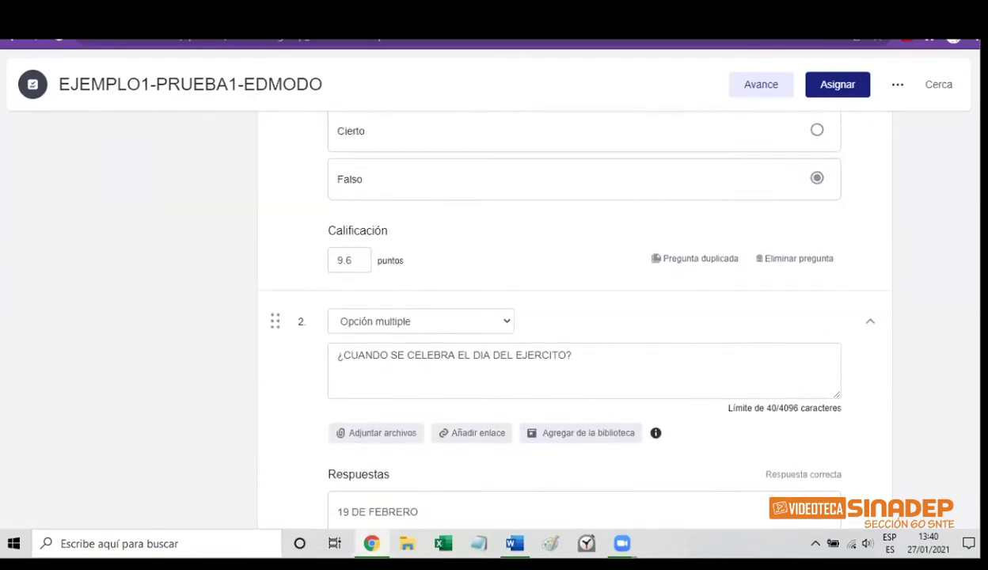
{"action": "scroll", "coordinate": [559, 317], "scroll_direction": "down", "scroll_amount": 4}
{"action": "scroll", "coordinate": [560, 317], "scroll_direction": "down", "scroll_amount": 4}
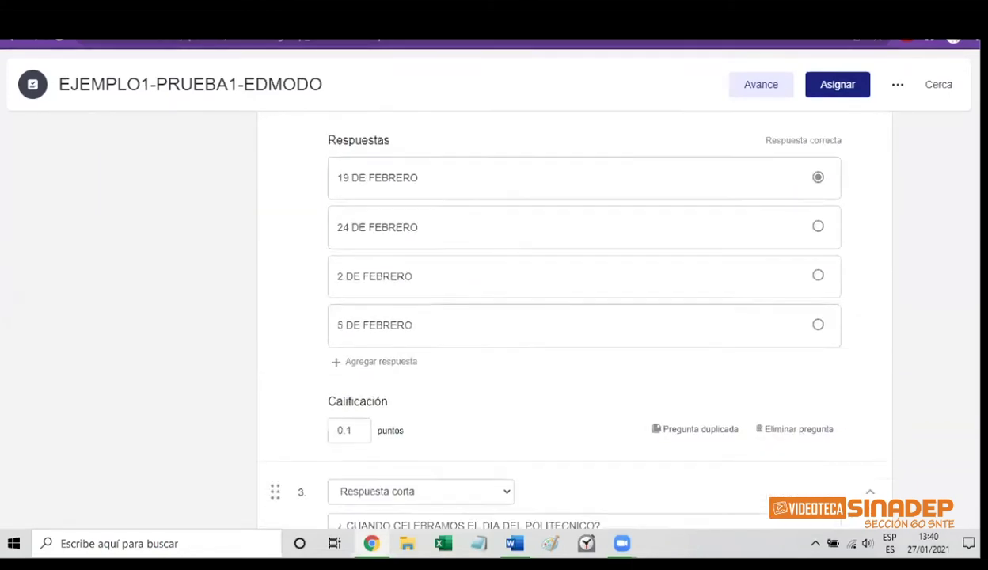
{"action": "scroll", "coordinate": [961, 344], "scroll_direction": "down", "scroll_amount": 4}
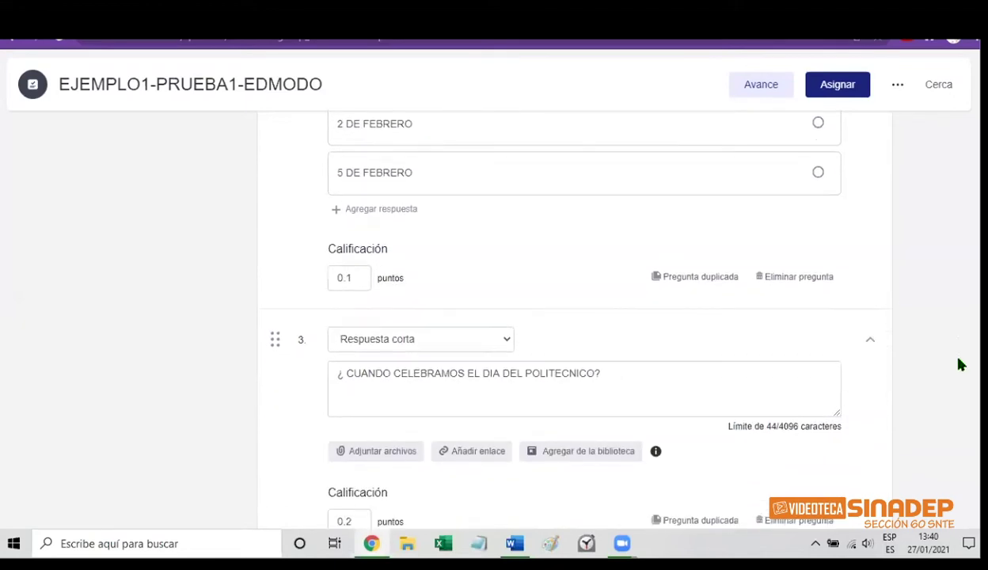
{"action": "scroll", "coordinate": [960, 407], "scroll_direction": "down", "scroll_amount": 2}
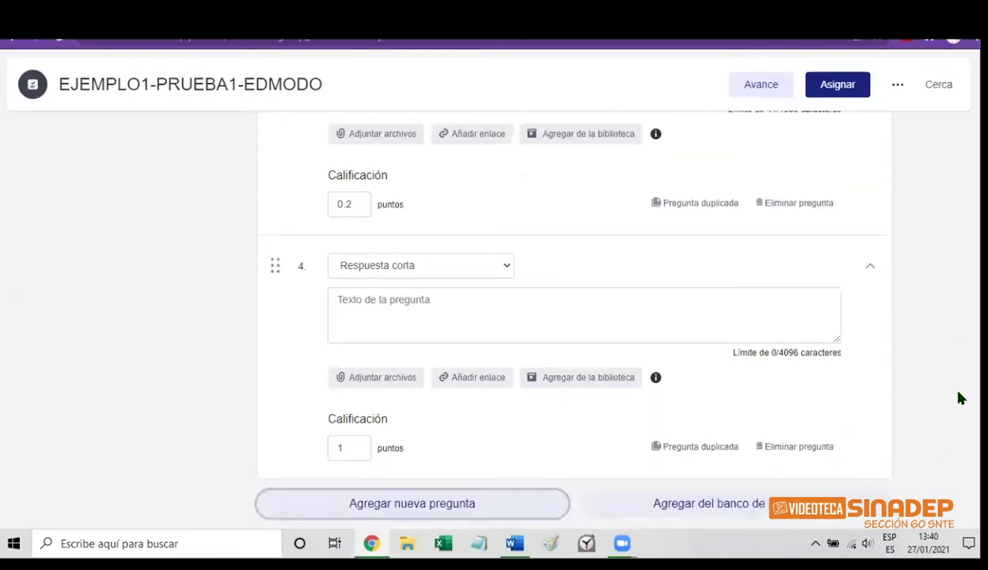
{"action": "scroll", "coordinate": [959, 372], "scroll_direction": "up", "scroll_amount": 3}
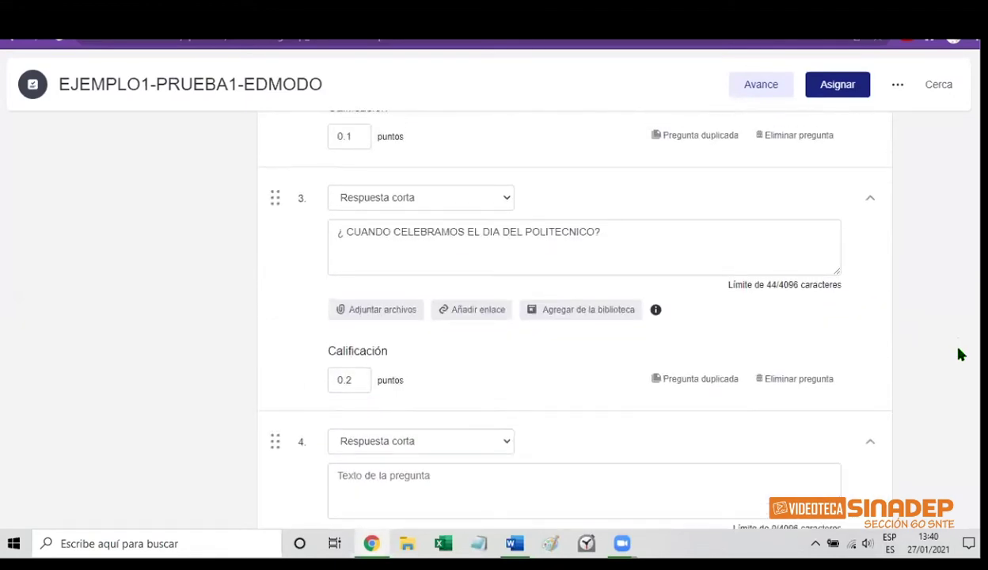
{"action": "scroll", "coordinate": [960, 356], "scroll_direction": "down", "scroll_amount": 2}
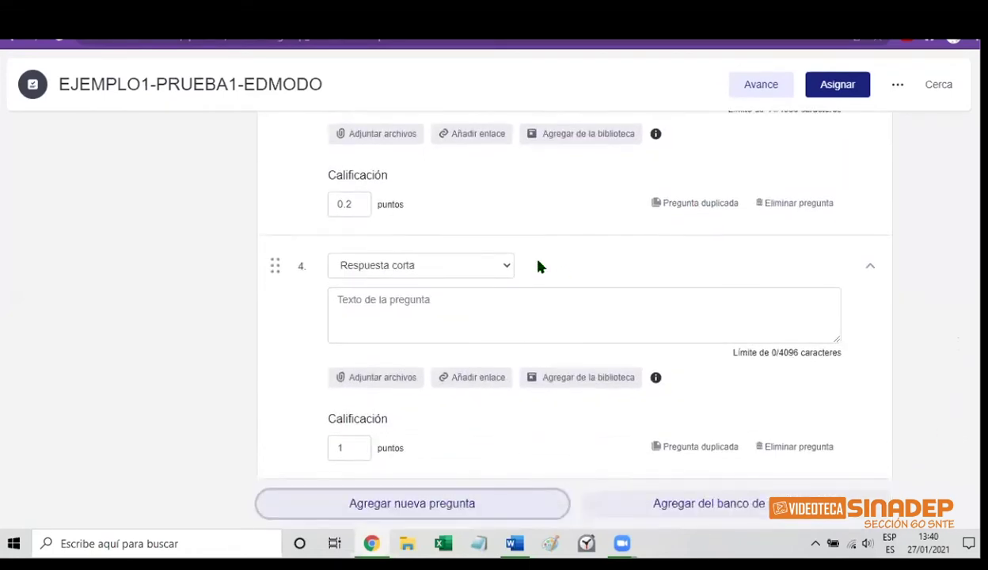
Change question 4's type to Rellenar los espacios en blanco
{"action": "left_click", "coordinate": [507, 271]}
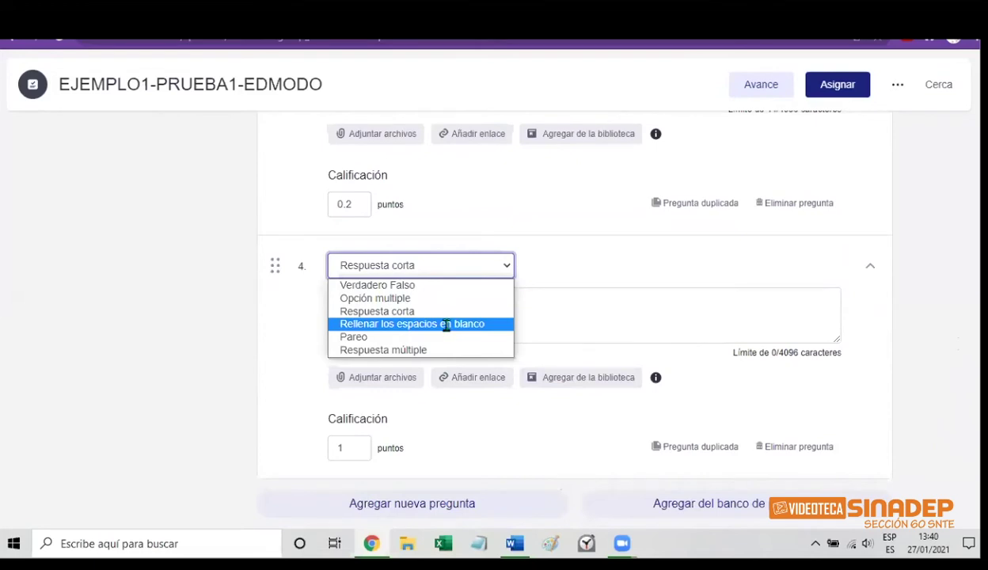
{"action": "left_click", "coordinate": [445, 326]}
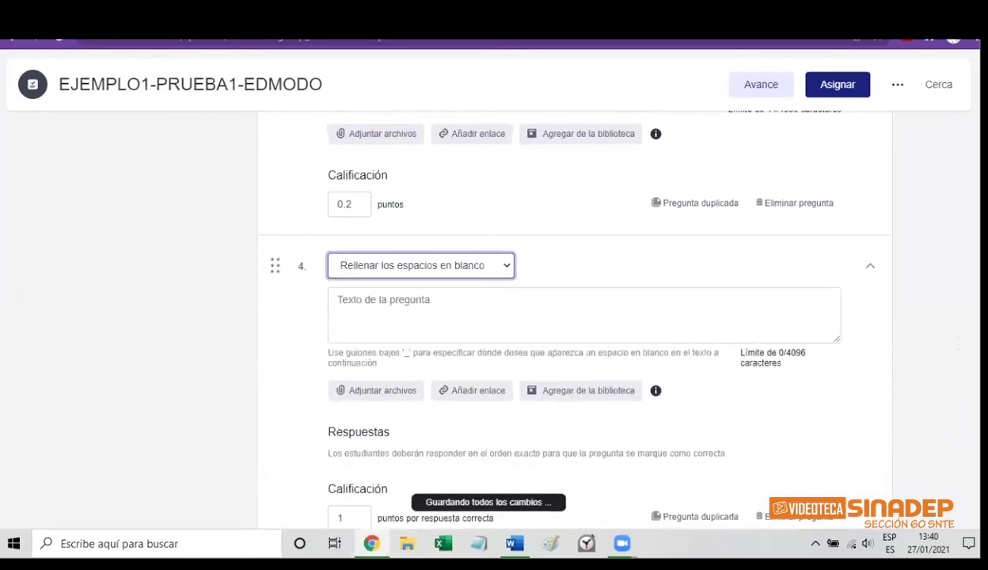
{"action": "scroll", "coordinate": [618, 327], "scroll_direction": "down", "scroll_amount": 1}
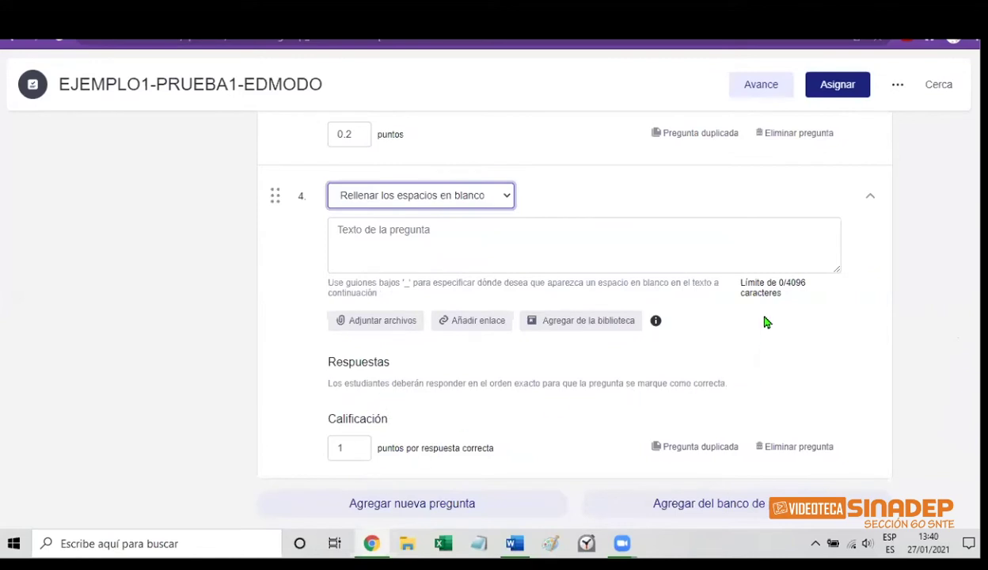
Write question 4 as 'DIME CON QUIEN ____ Y TE DIRE QUIEN ____', with underscores marking both blanks
{"action": "left_click", "coordinate": [403, 236]}
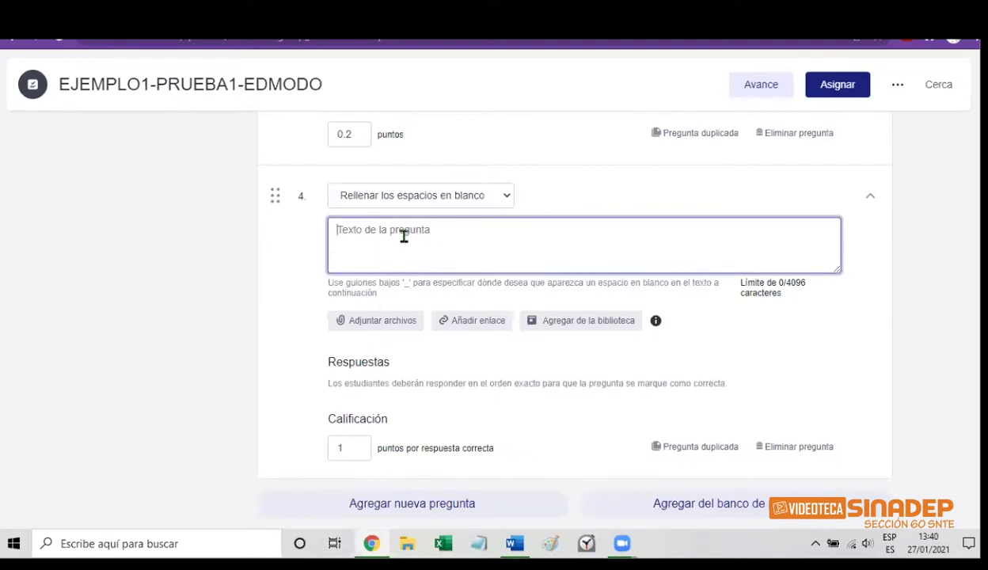
{"action": "type", "text": "DI"}
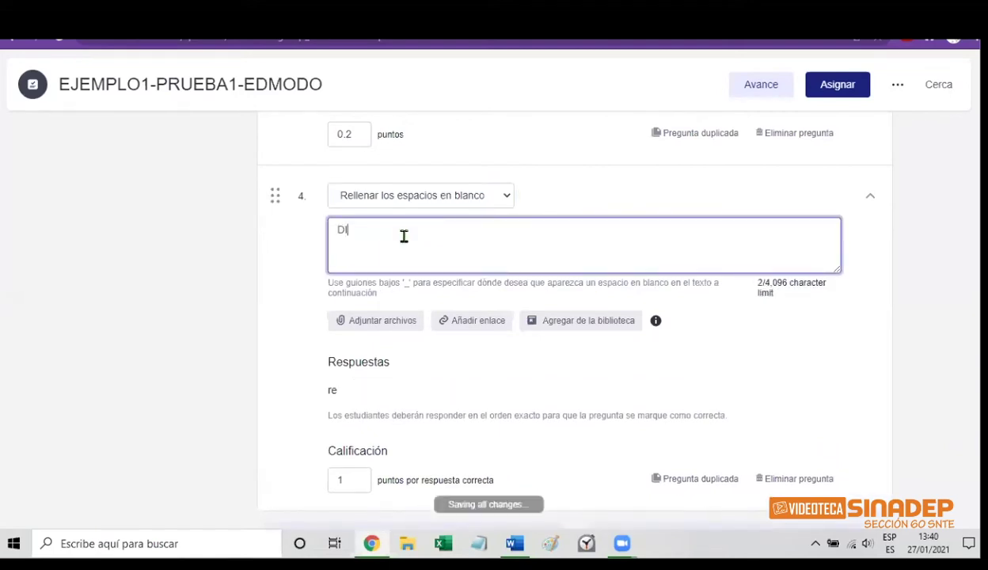
{"action": "type", "text": "ME CON QU"}
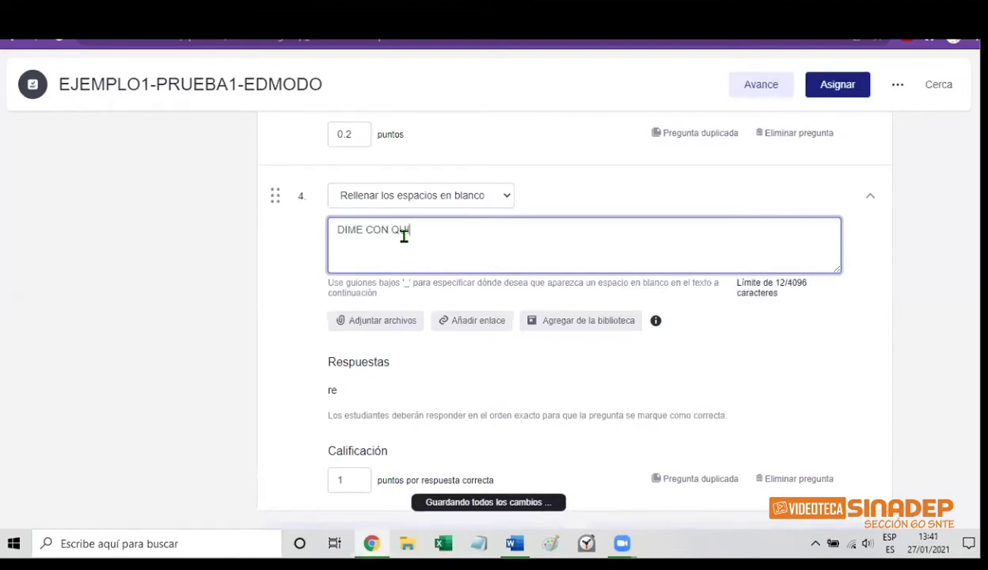
{"action": "type", "text": "IEN ______"}
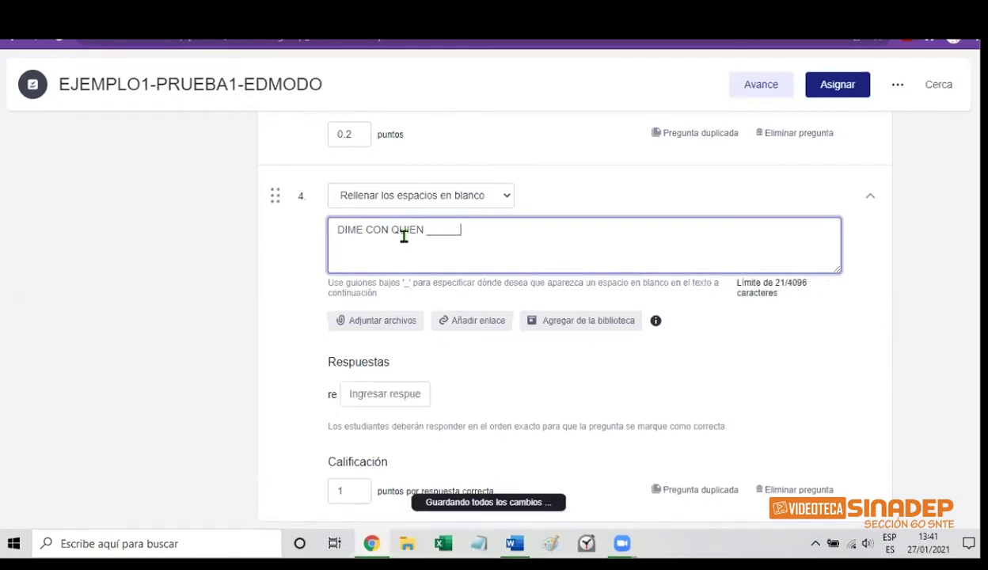
{"action": "type", "text": "_________"}
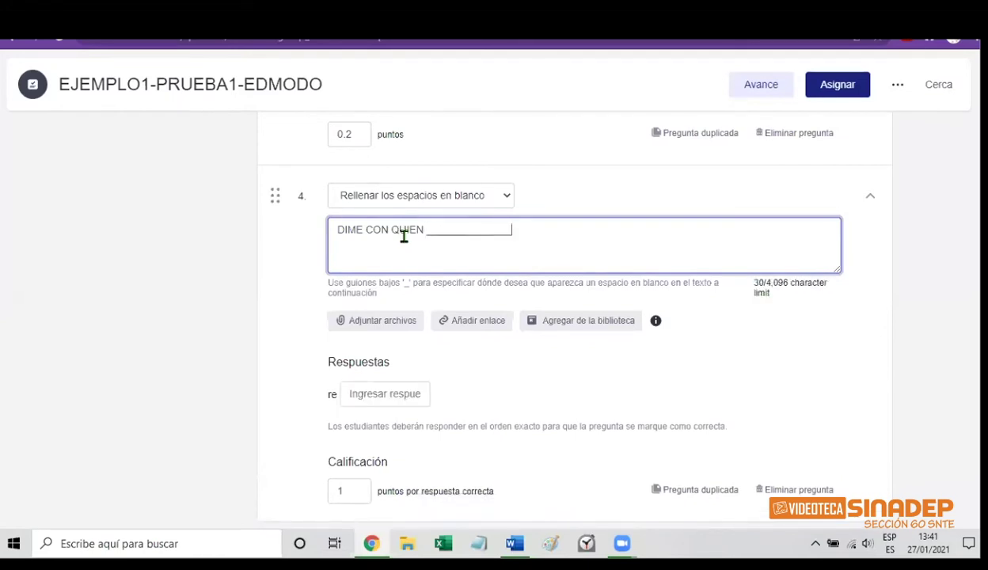
{"action": "type", "text": "__ Y"}
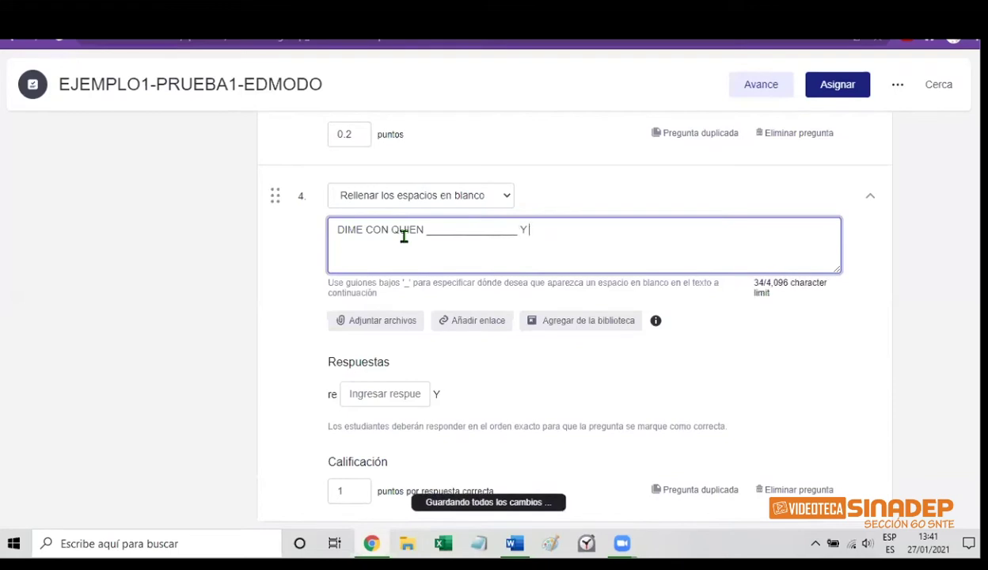
{"action": "type", "text": " TE DIRE Q"}
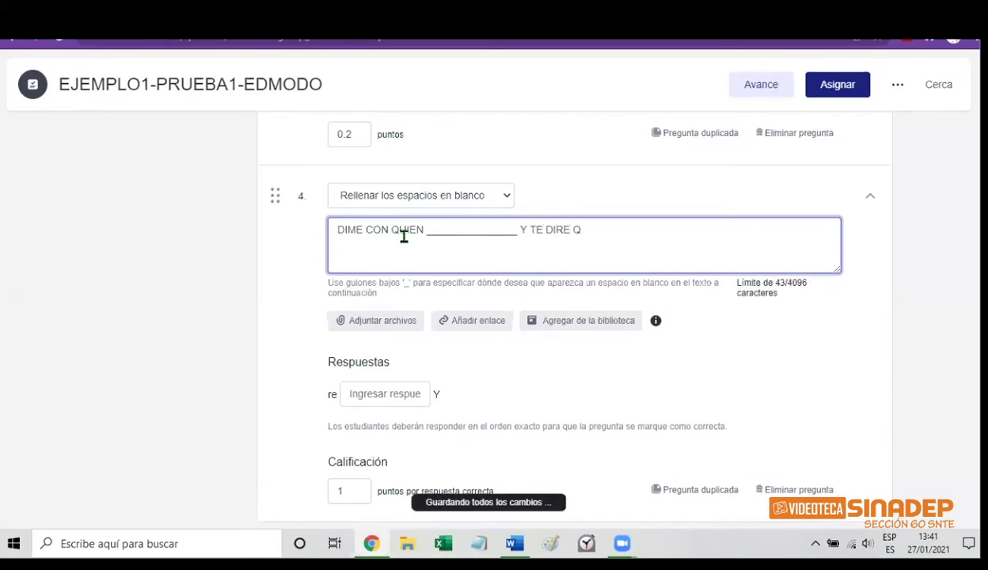
{"action": "key", "text": "BackSpace"}
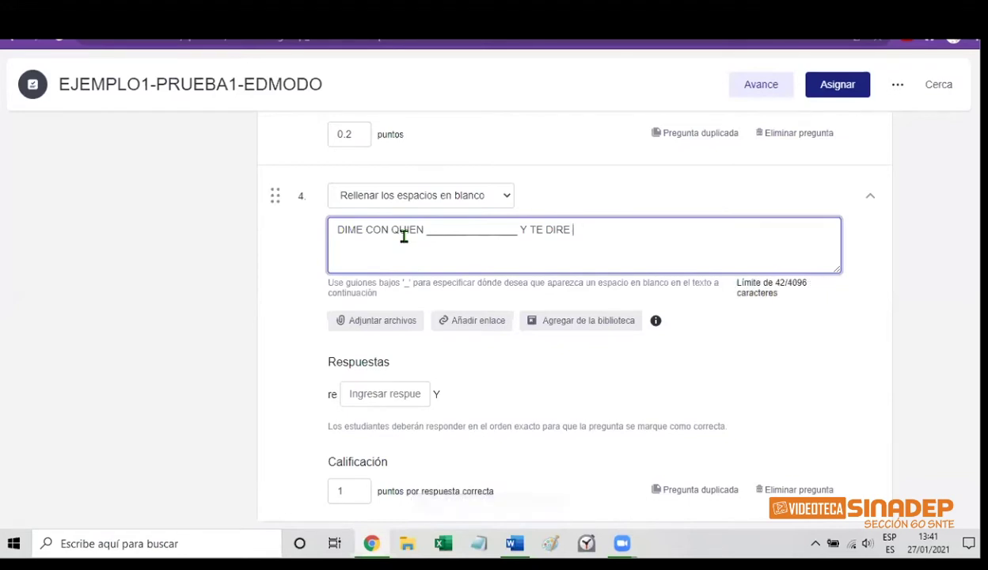
{"action": "type", "text": "__________"}
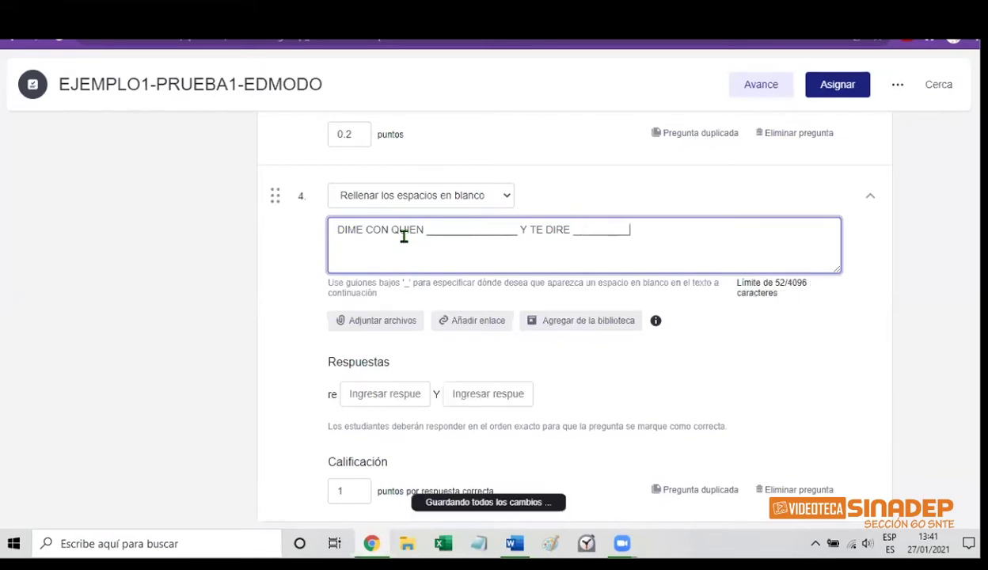
{"action": "type", "text": "_____"}
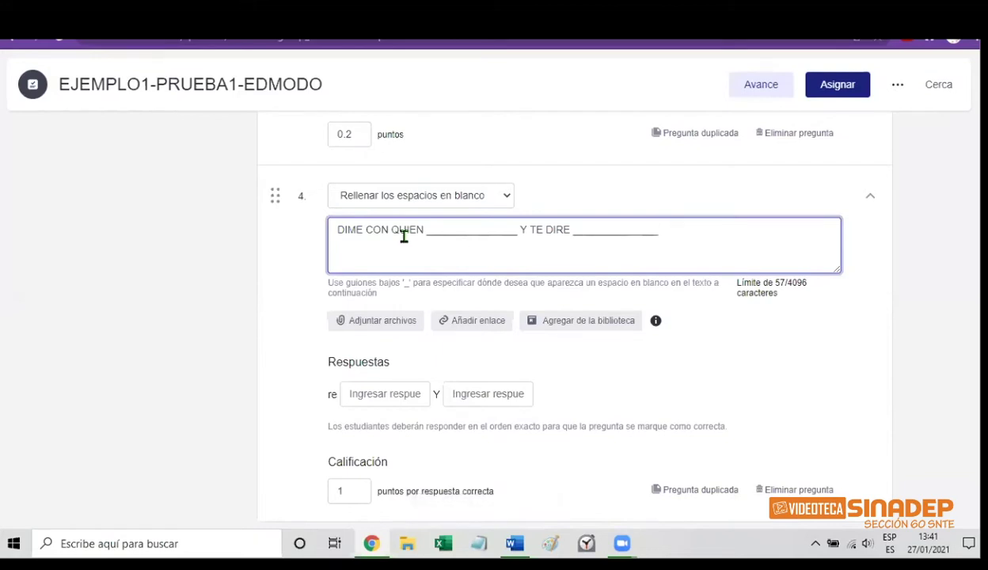
{"action": "key", "text": "Left"}
{"action": "key", "text": "Left"}
{"action": "key", "text": "Left"}
{"action": "key", "text": "Left"}
{"action": "key", "text": "Left"}
{"action": "key", "text": "Left"}
{"action": "key", "text": "Left"}
{"action": "key", "text": "Left"}
{"action": "key", "text": "Left"}
{"action": "key", "text": "Left"}
{"action": "key", "text": "Left"}
{"action": "key", "text": "Left"}
{"action": "key", "text": "Left"}
{"action": "key", "text": "Left"}
{"action": "key", "text": "Left"}
{"action": "type", "text": "QUI"}
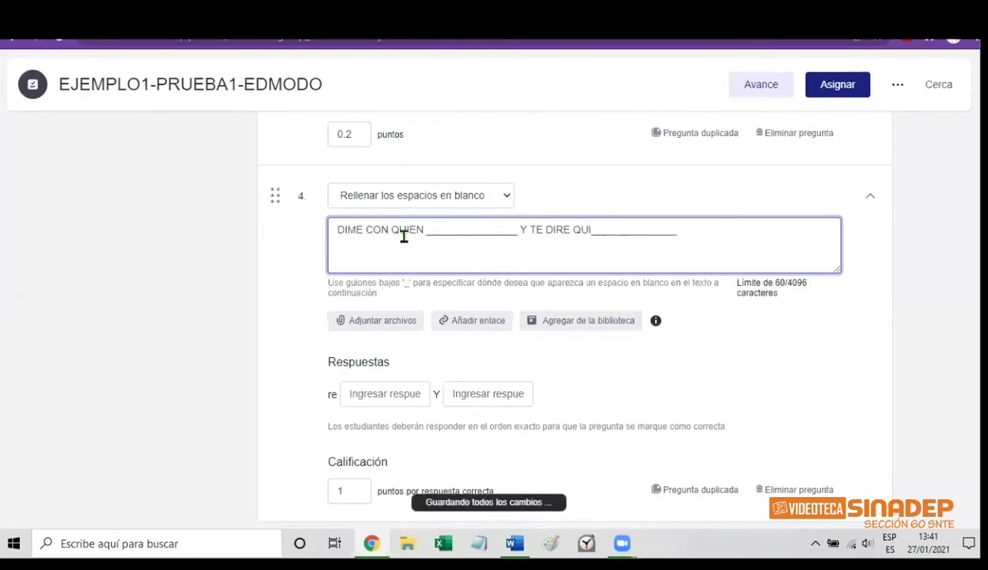
{"action": "type", "text": "EN"}
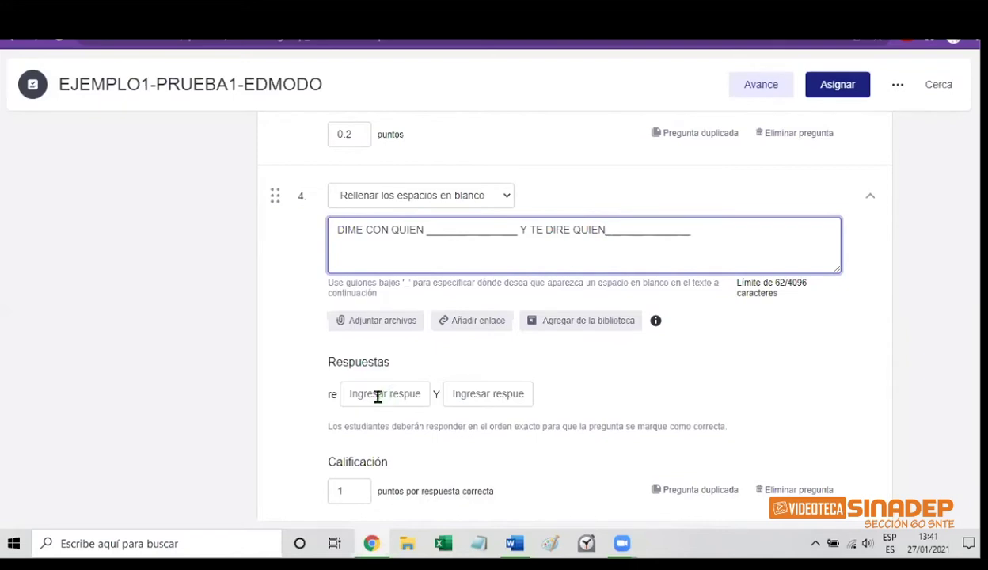
Enter ANDAS and ERES as question 4's two blank answers
{"action": "left_click", "coordinate": [378, 397]}
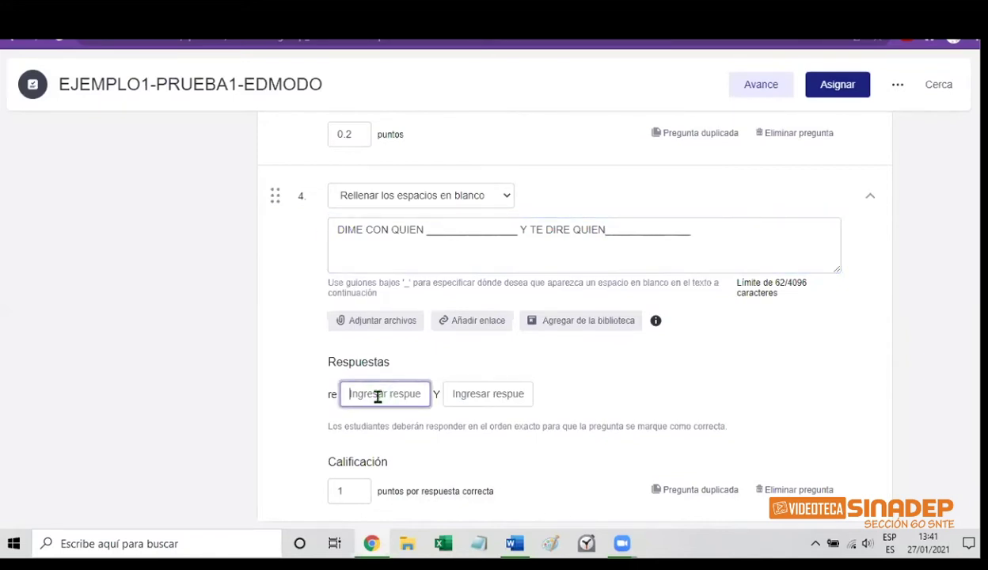
{"action": "type", "text": "ANDAS"}
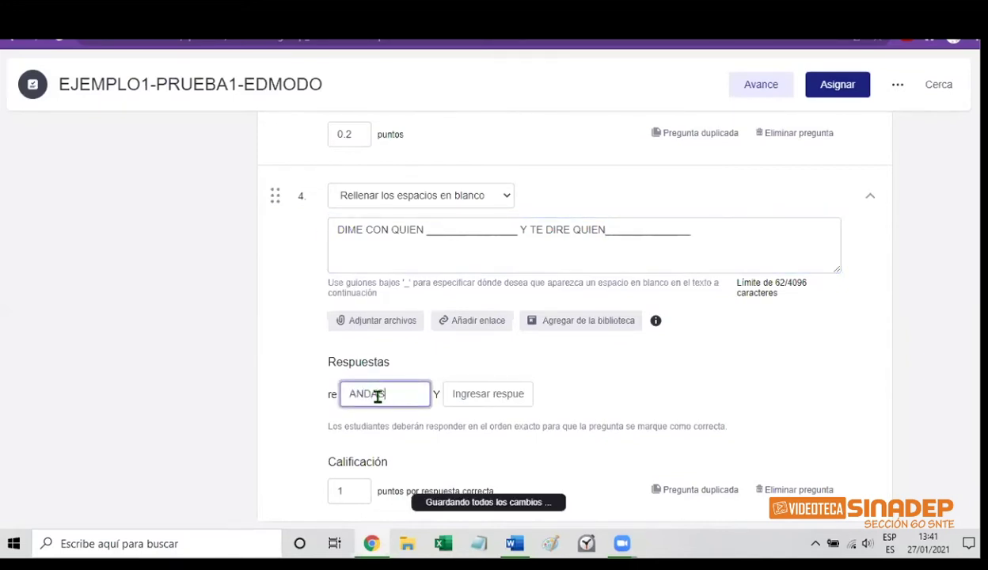
{"action": "left_click", "coordinate": [487, 391]}
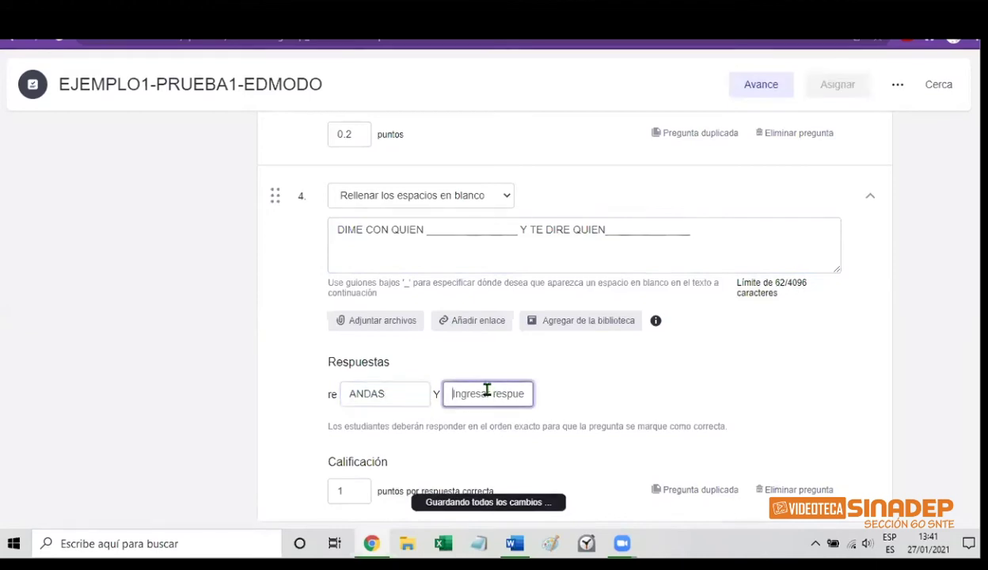
{"action": "type", "text": "ERE"}
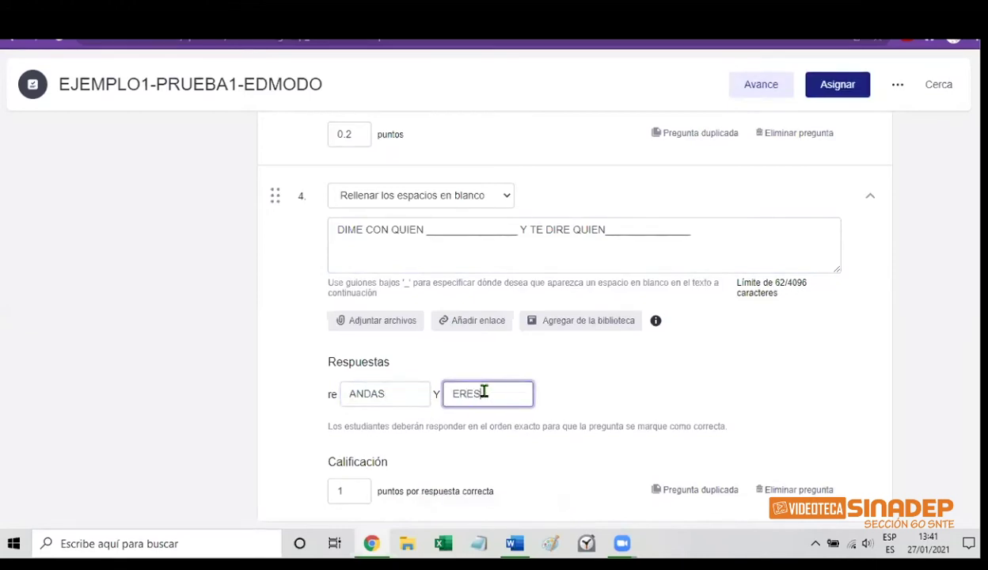
{"action": "type", "text": "S"}
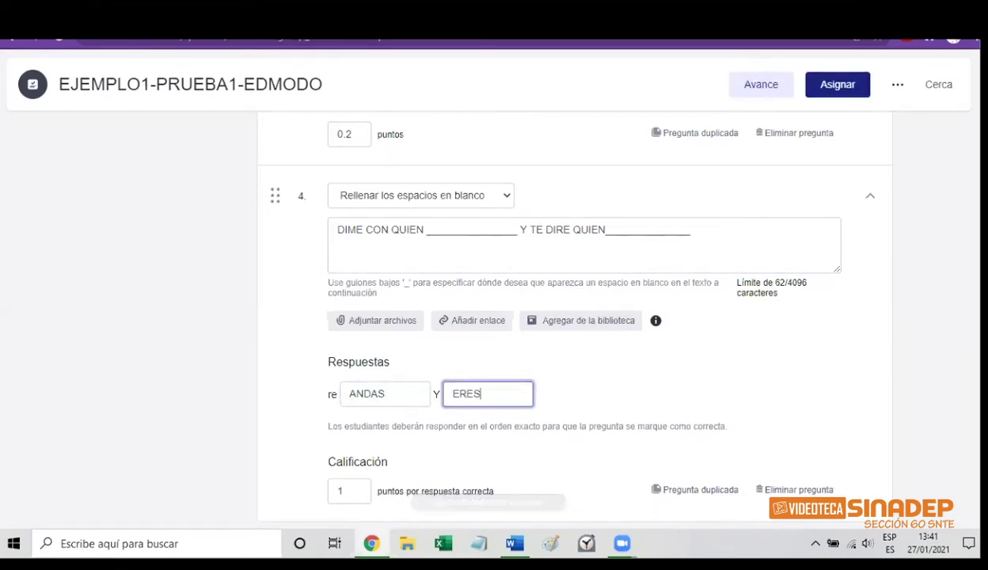
Set question 4's score to .1 points per correct answer
{"action": "scroll", "coordinate": [898, 419], "scroll_direction": "down", "scroll_amount": 1}
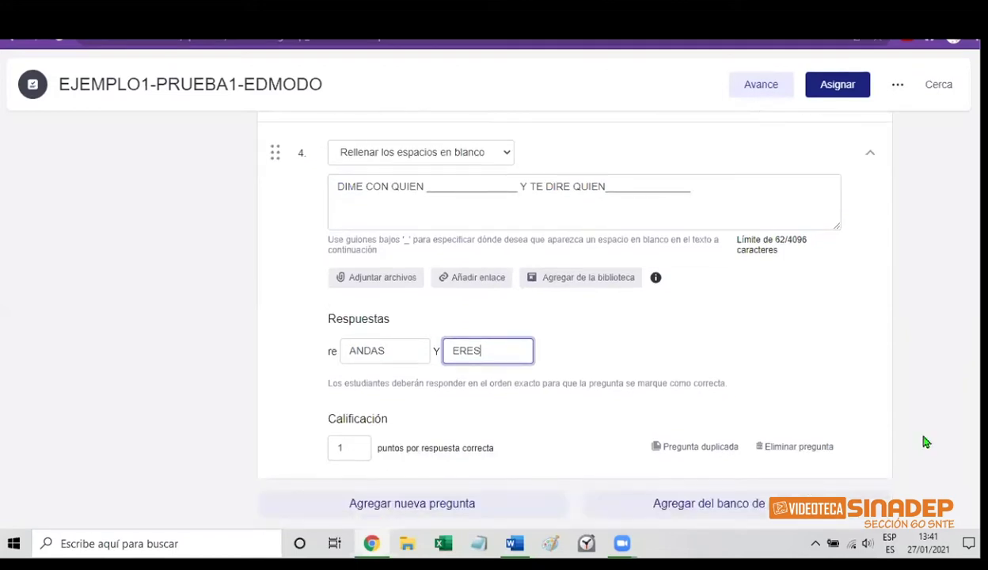
{"action": "left_click", "coordinate": [355, 449]}
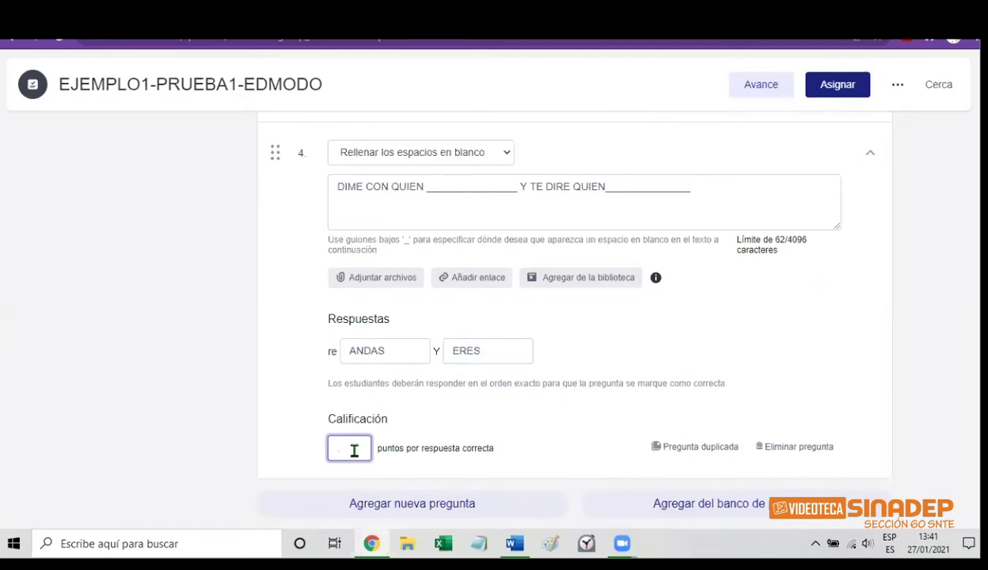
{"action": "type", "text": "1"}
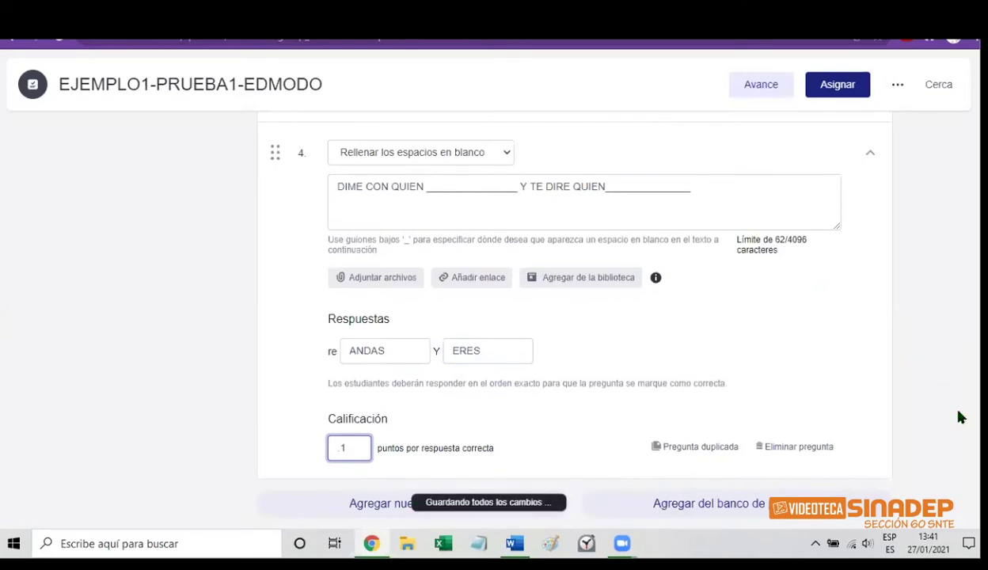
Replace question 3's 0.2 point value with .1 in its Calificación field
{"action": "scroll", "coordinate": [574, 317], "scroll_direction": "up", "scroll_amount": 8}
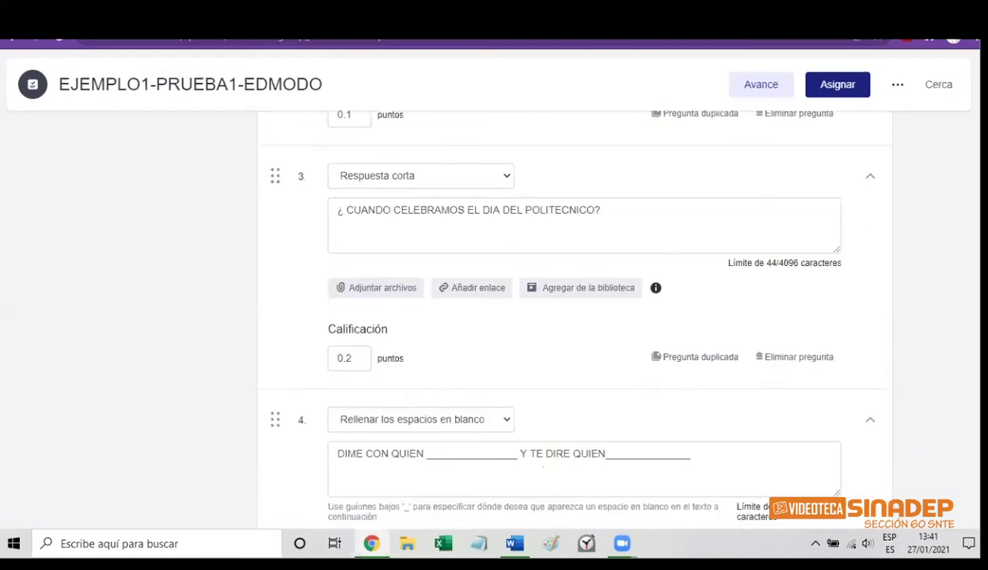
{"action": "scroll", "coordinate": [574, 317], "scroll_direction": "up", "scroll_amount": 10}
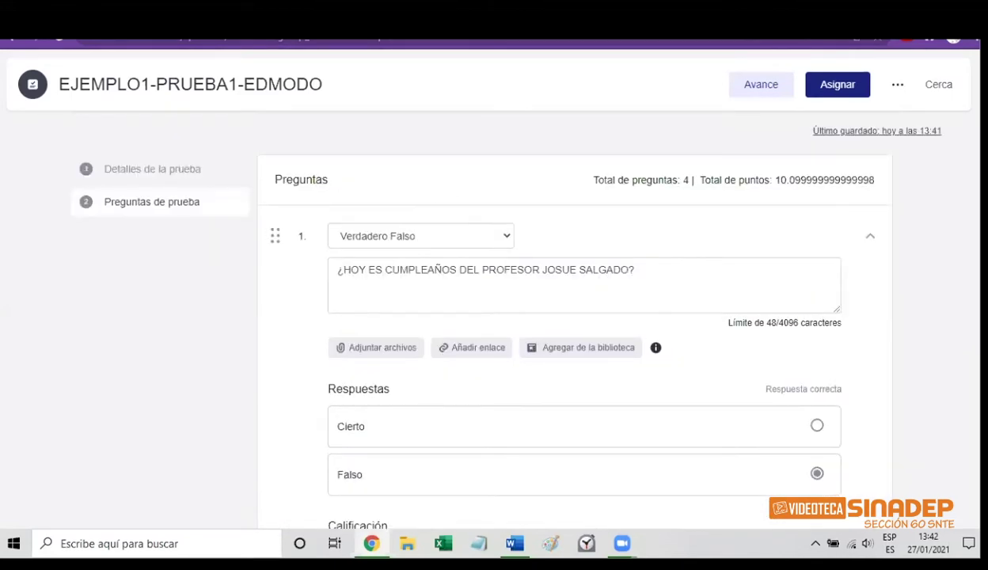
{"action": "scroll", "coordinate": [574, 317], "scroll_direction": "down", "scroll_amount": 4}
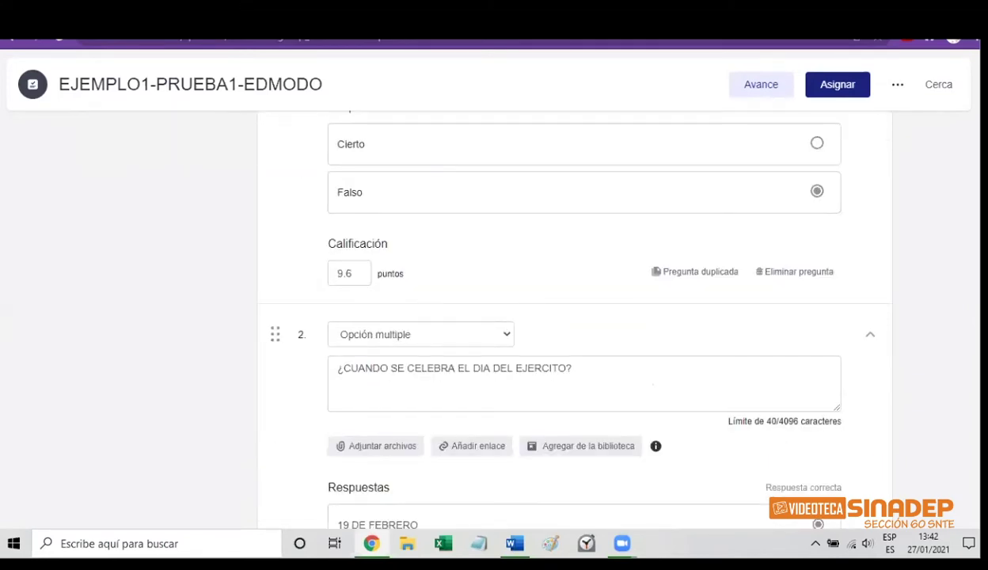
{"action": "scroll", "coordinate": [573, 317], "scroll_direction": "down", "scroll_amount": 7}
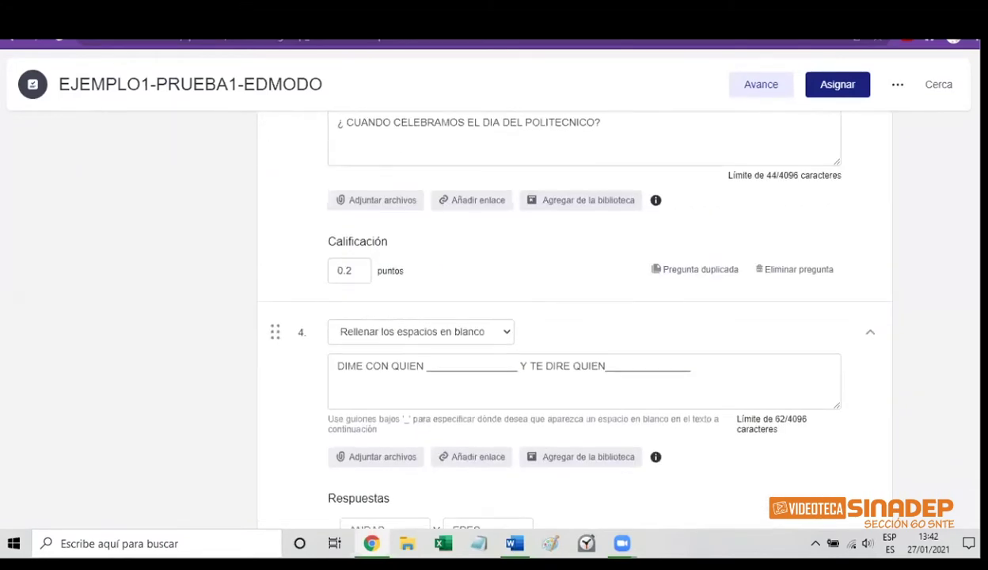
{"action": "key", "text": "BackSpace"}
{"action": "key", "text": "BackSpace"}
{"action": "key", "text": "BackSpace"}
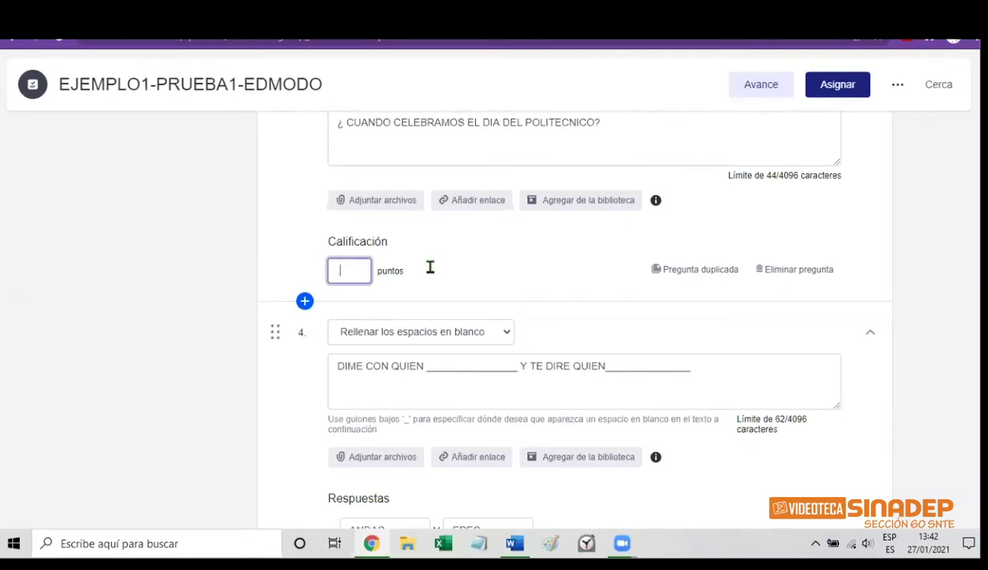
{"action": "type", "text": ".1"}
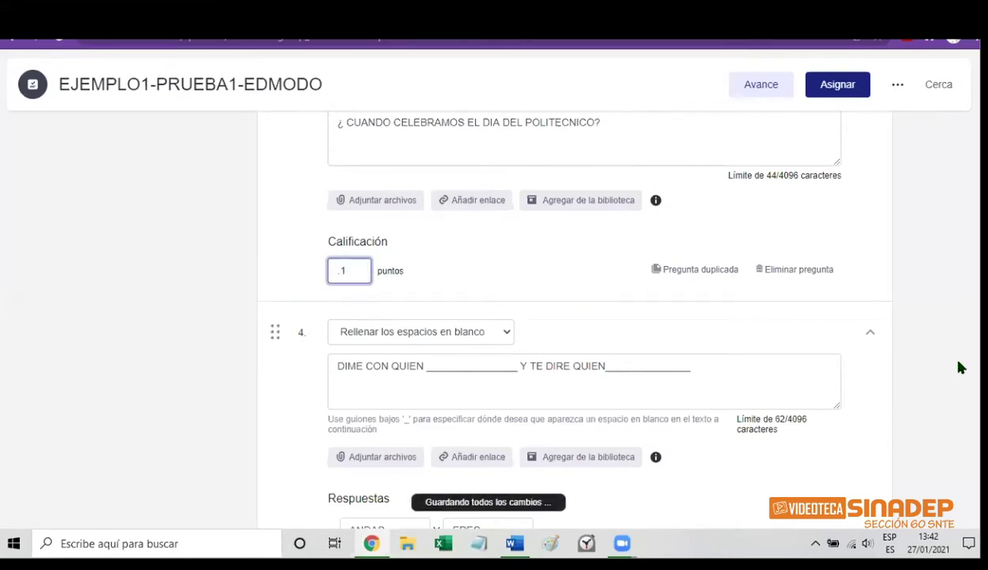
{"action": "scroll", "coordinate": [570, 317], "scroll_direction": "down", "scroll_amount": 3}
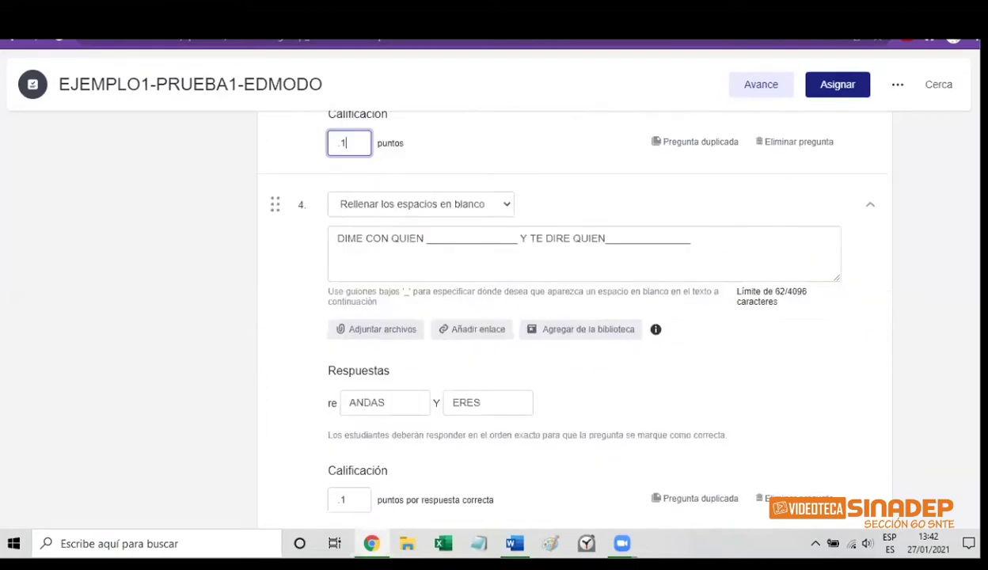
{"action": "scroll", "coordinate": [475, 443], "scroll_direction": "down", "scroll_amount": 1}
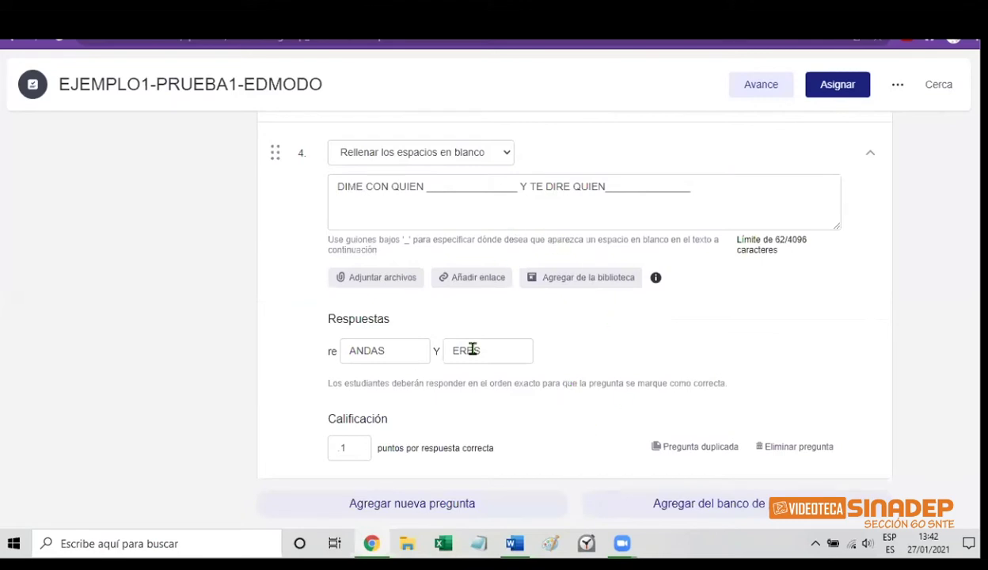
Add question 5 and set its type to Pareo, giving three empty matching pairs
{"action": "left_click", "coordinate": [443, 499]}
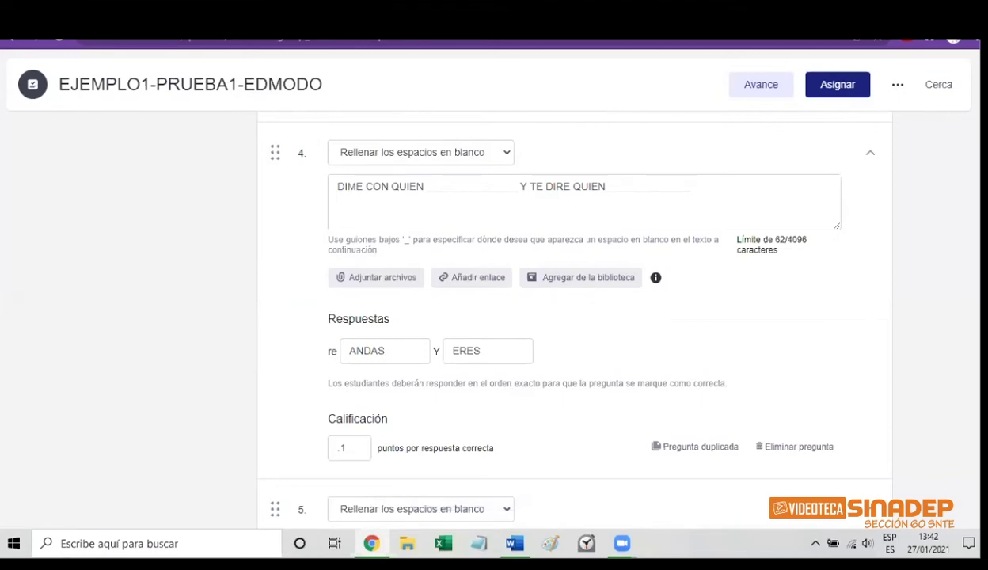
{"action": "scroll", "coordinate": [956, 447], "scroll_direction": "down", "scroll_amount": 4}
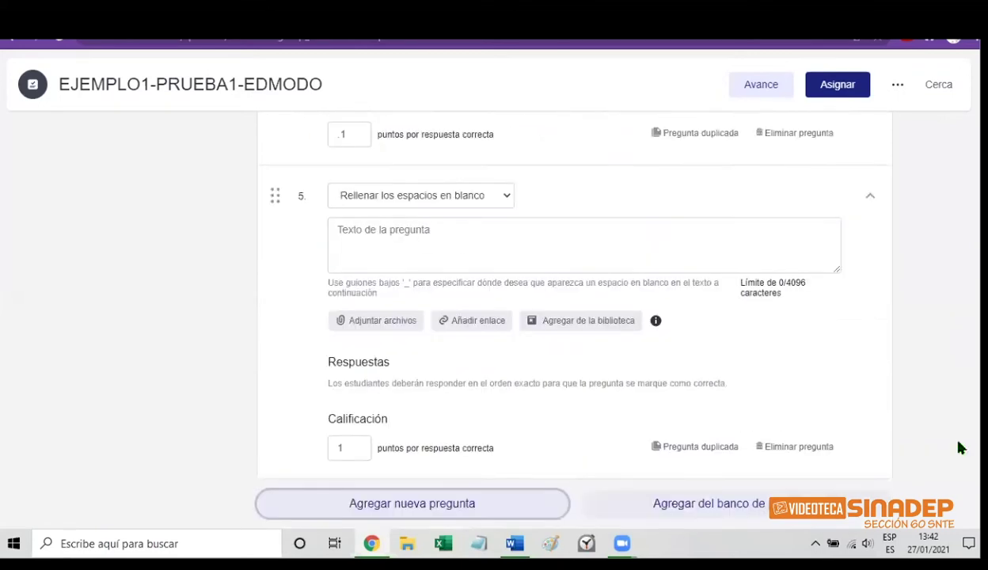
{"action": "left_click", "coordinate": [505, 199]}
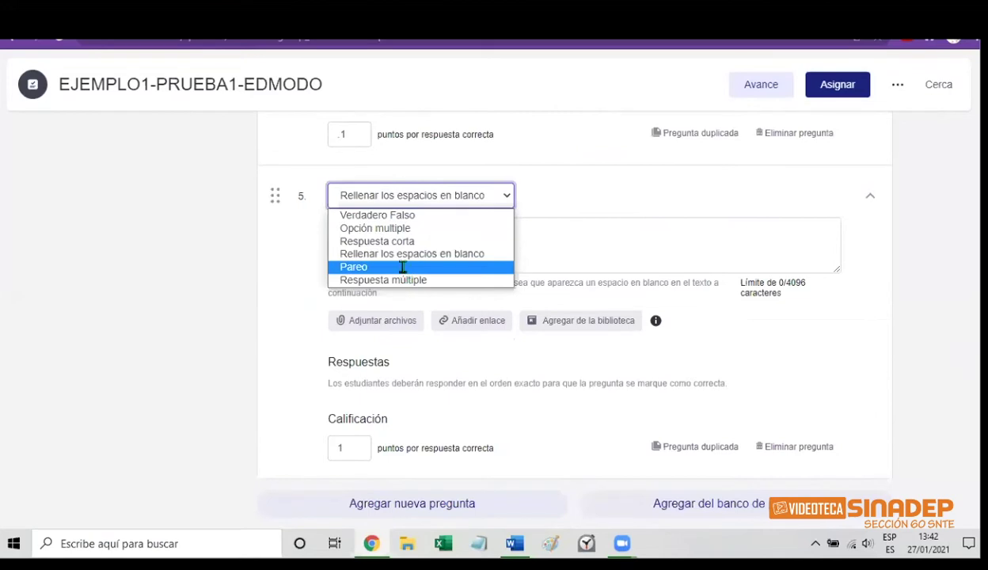
{"action": "left_click", "coordinate": [402, 267]}
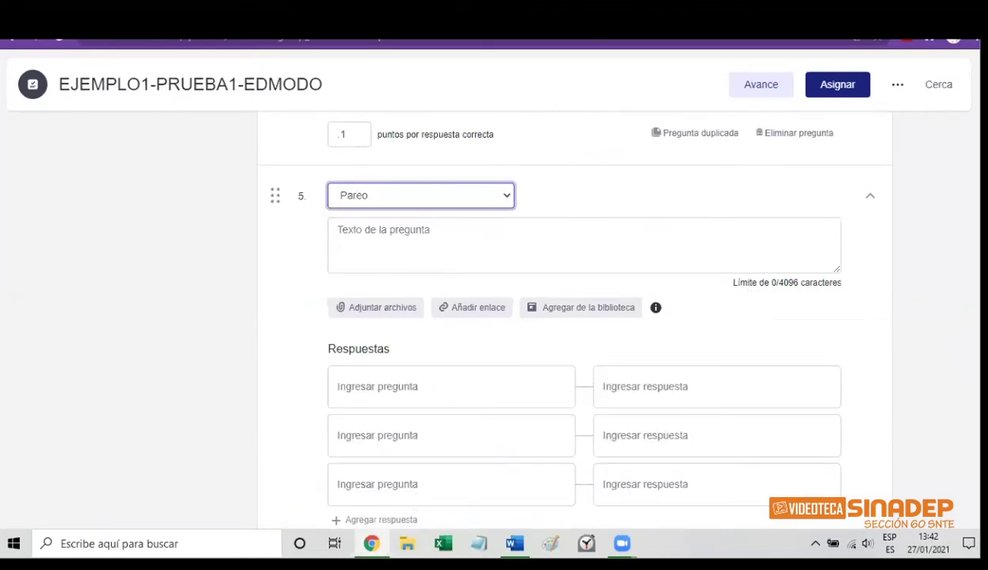
{"action": "scroll", "coordinate": [584, 317], "scroll_direction": "down", "scroll_amount": 2}
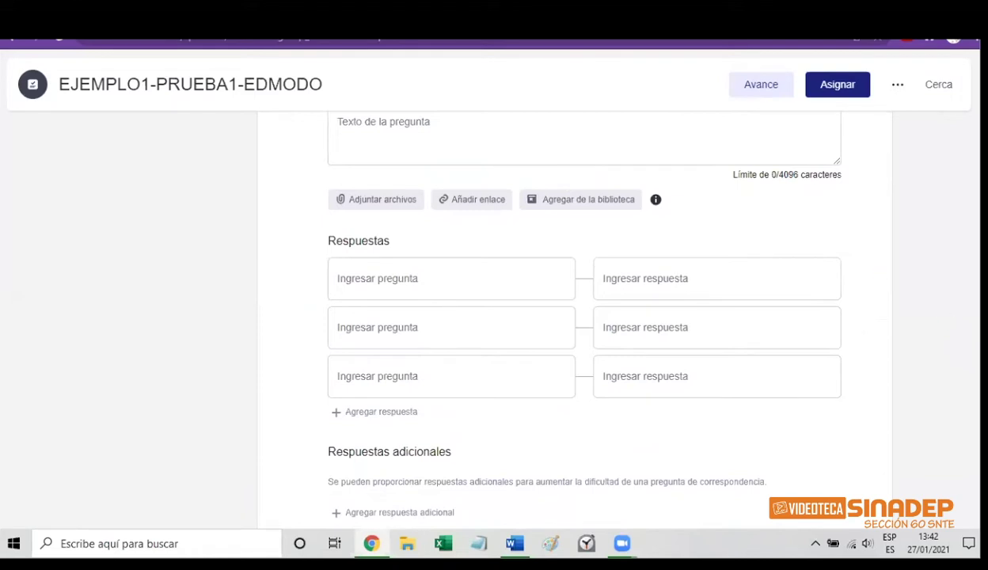
{"action": "scroll", "coordinate": [584, 317], "scroll_direction": "up", "scroll_amount": 1}
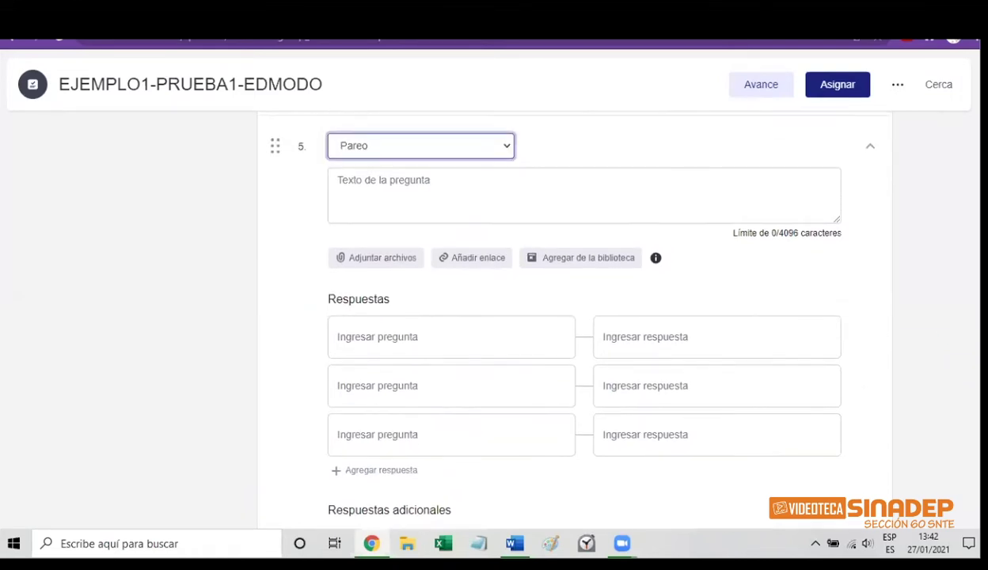
{"action": "scroll", "coordinate": [572, 311], "scroll_direction": "down", "scroll_amount": 1}
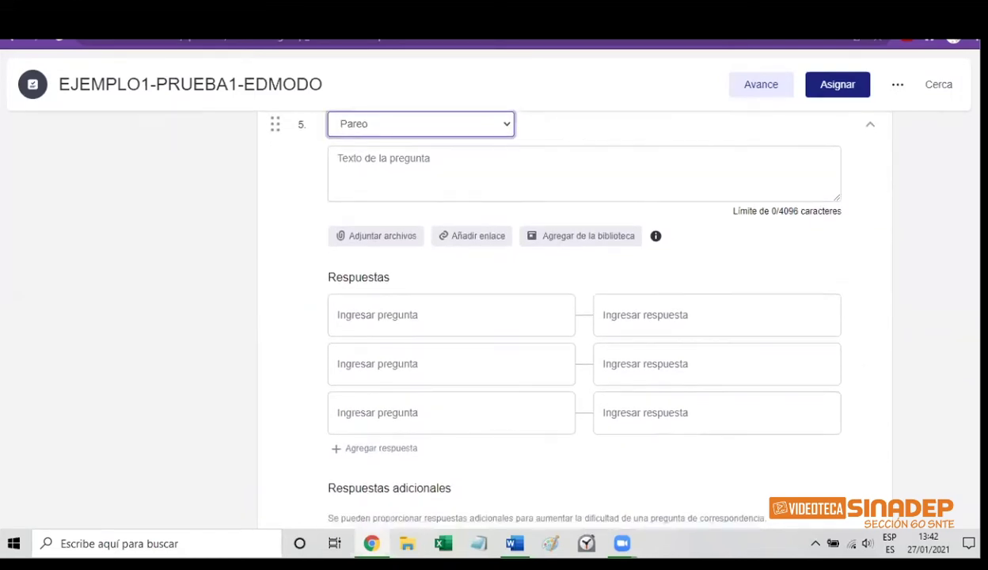
Type RELACIONA LAS COLUMNAS as question 5's instruction text
{"action": "left_click", "coordinate": [378, 156]}
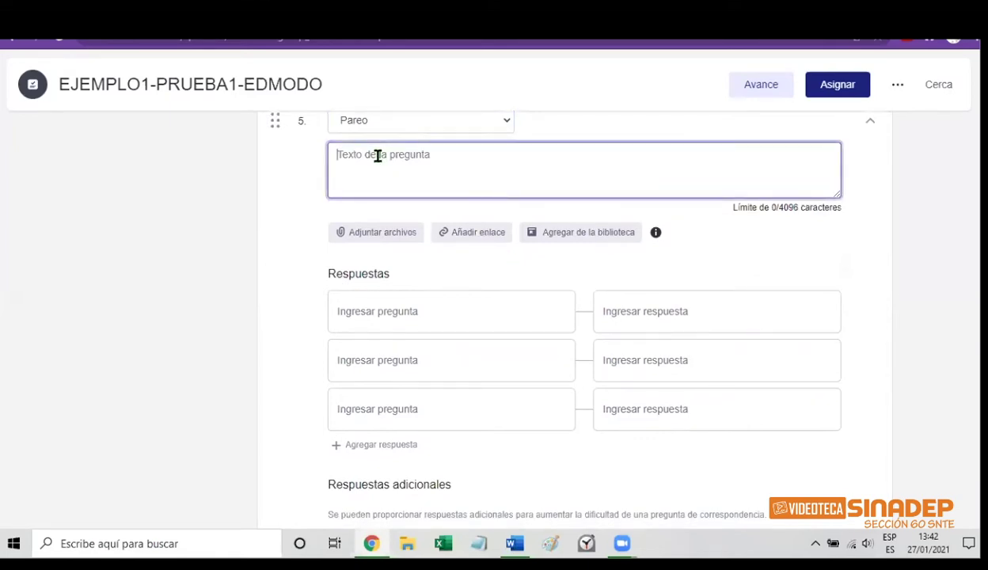
{"action": "type", "text": "REL"}
{"action": "type", "text": "A"}
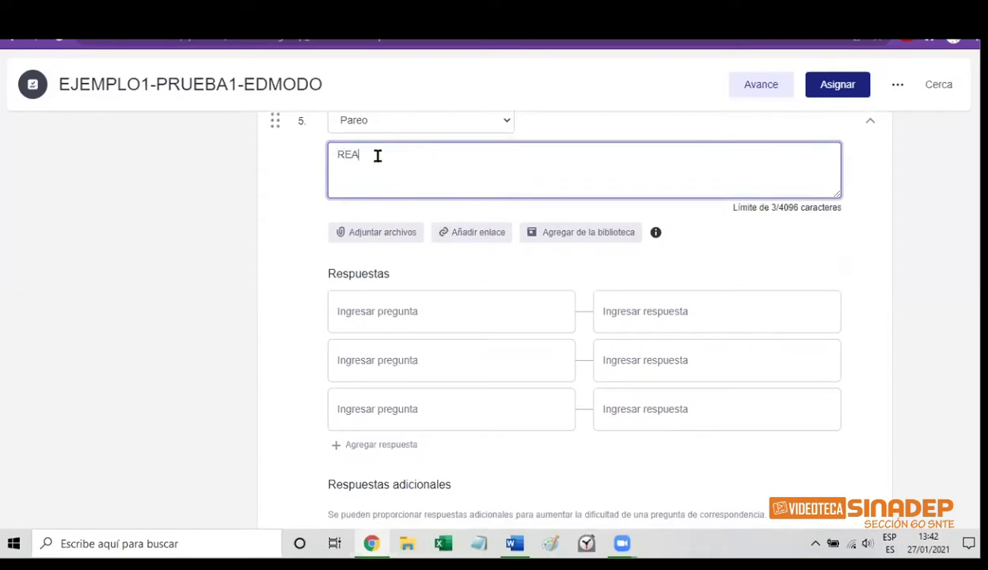
{"action": "key", "text": "BackSpace"}
{"action": "type", "text": "LA"}
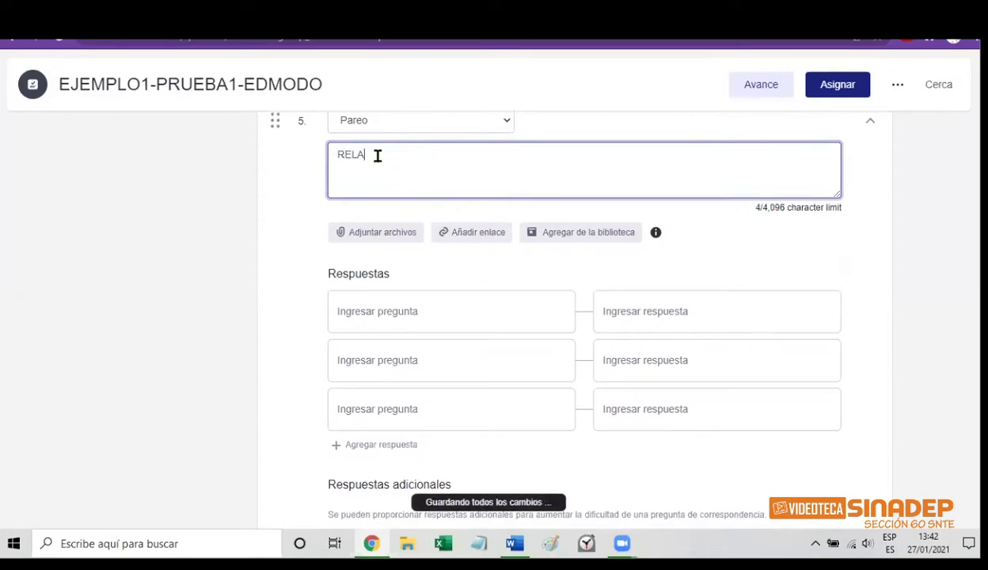
{"action": "type", "text": "CIONA LA"}
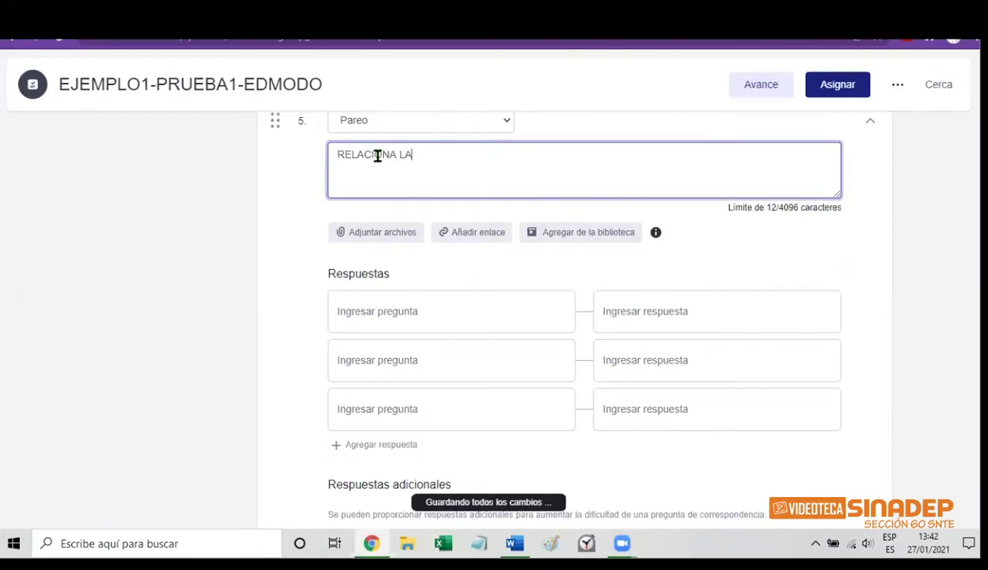
{"action": "type", "text": "S C"}
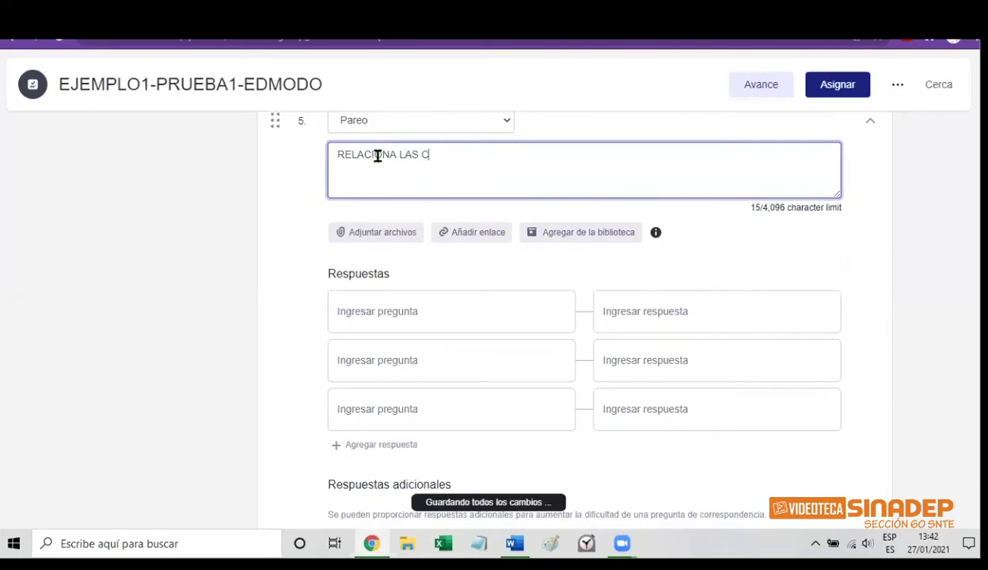
{"action": "type", "text": "OLUMNAS"}
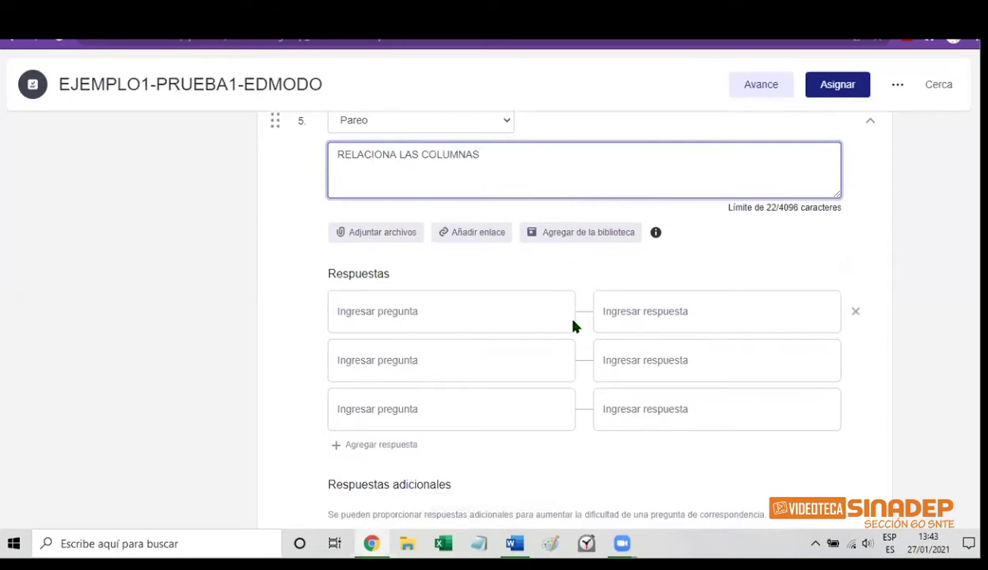
Enter the prompts DIA DEL EJERCITO, DIA DE LA BANDERA and DIA DEL POLITECNICO
{"action": "left_click", "coordinate": [366, 317]}
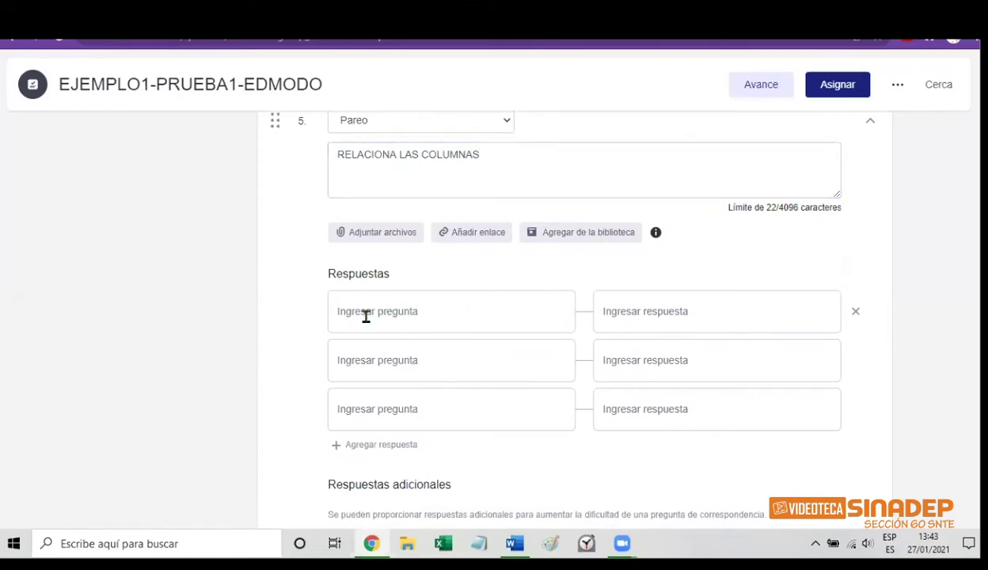
{"action": "type", "text": "Di"}
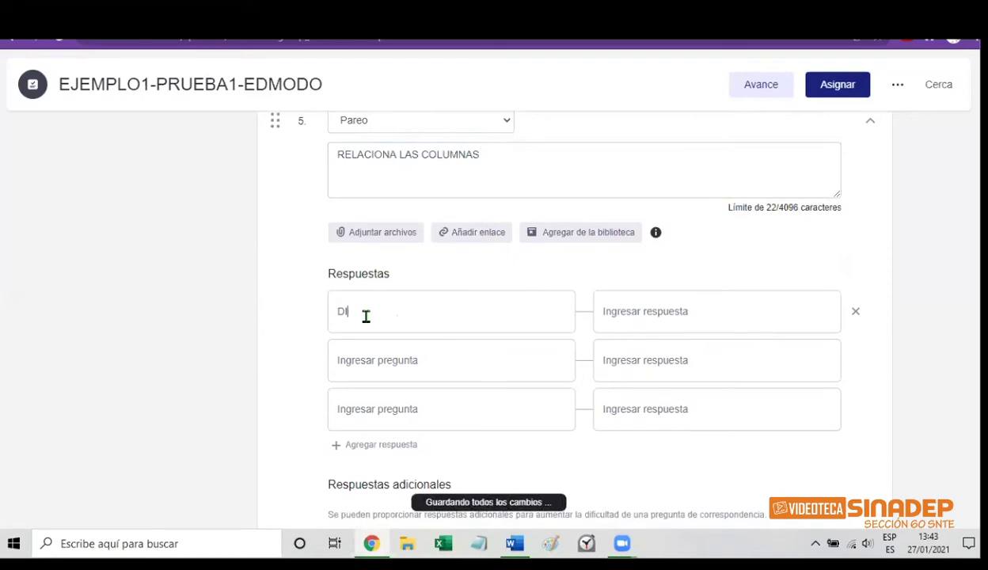
{"action": "type", "text": "A DEL EJERCITO"}
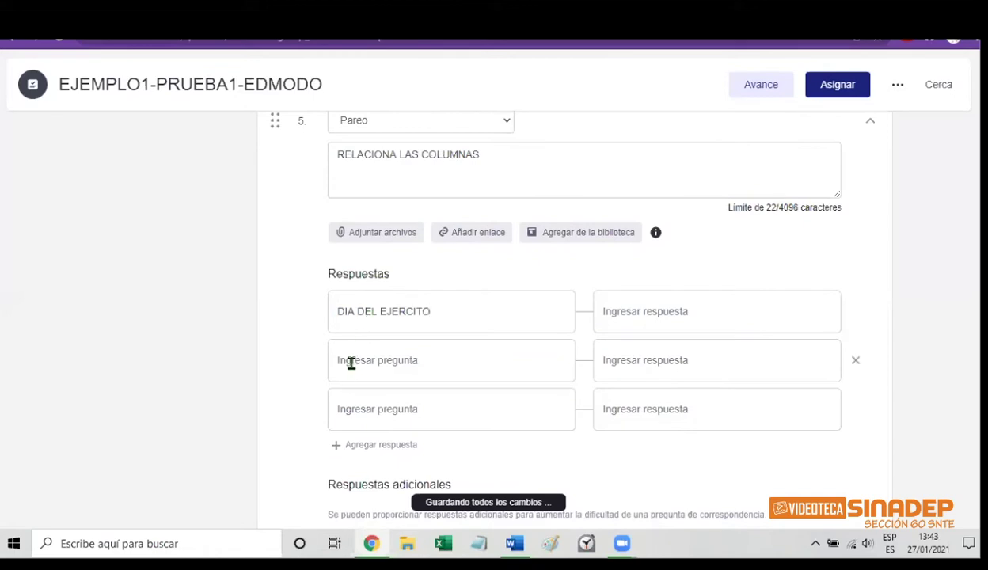
{"action": "left_click", "coordinate": [352, 362]}
{"action": "type", "text": "DI"}
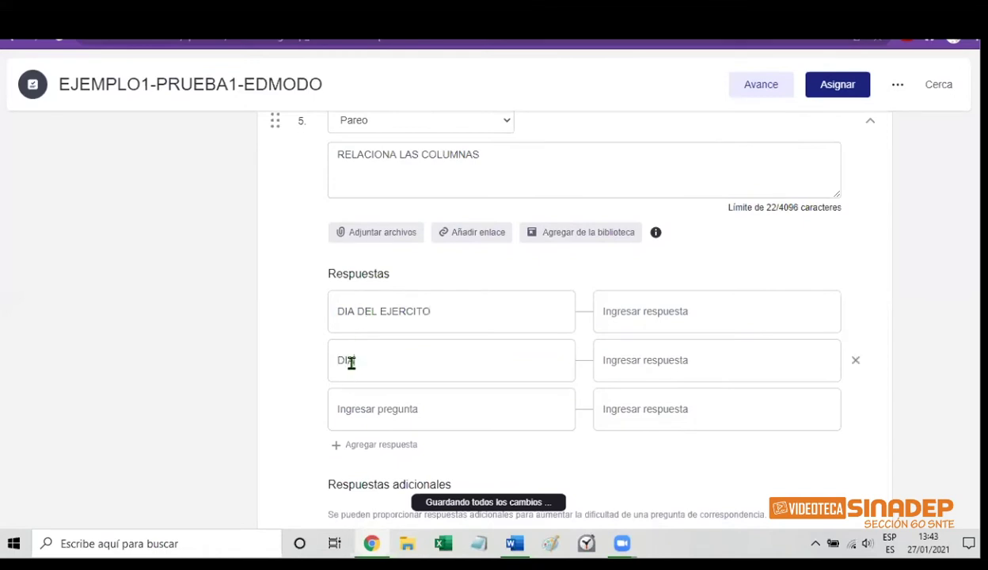
{"action": "type", "text": "A DE LA BANDERA"}
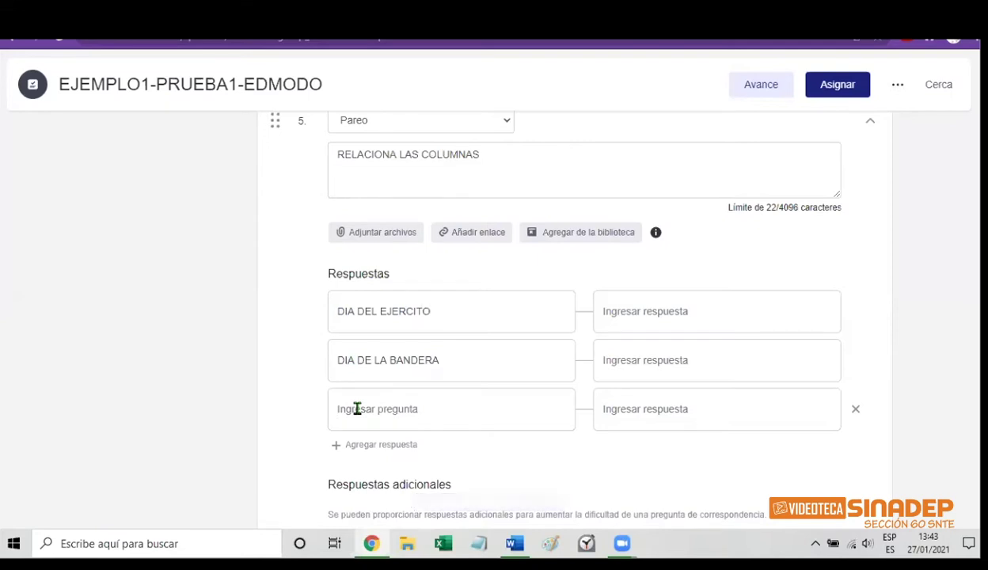
{"action": "type", "text": "DIA"}
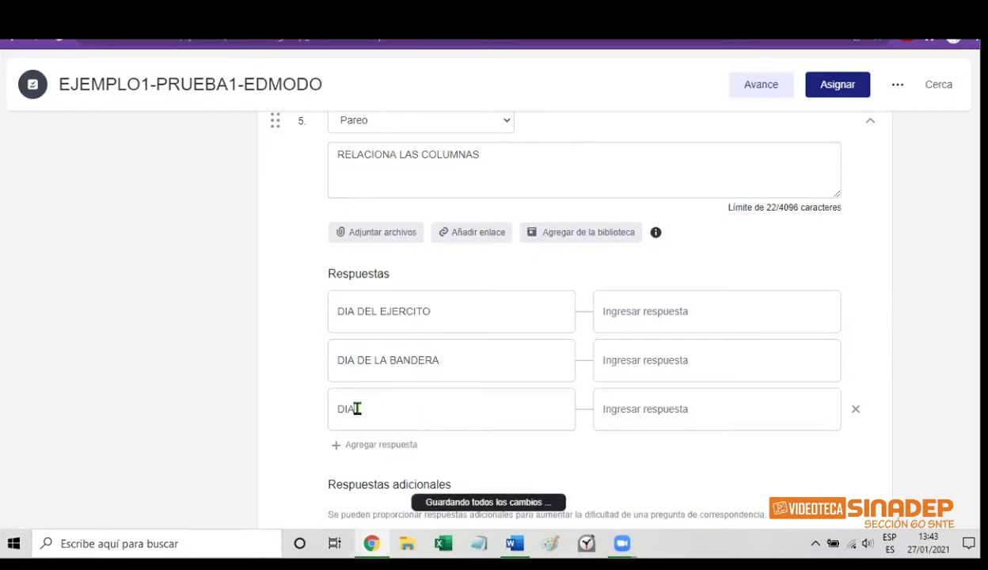
{"action": "type", "text": " DEL POLITECNICO"}
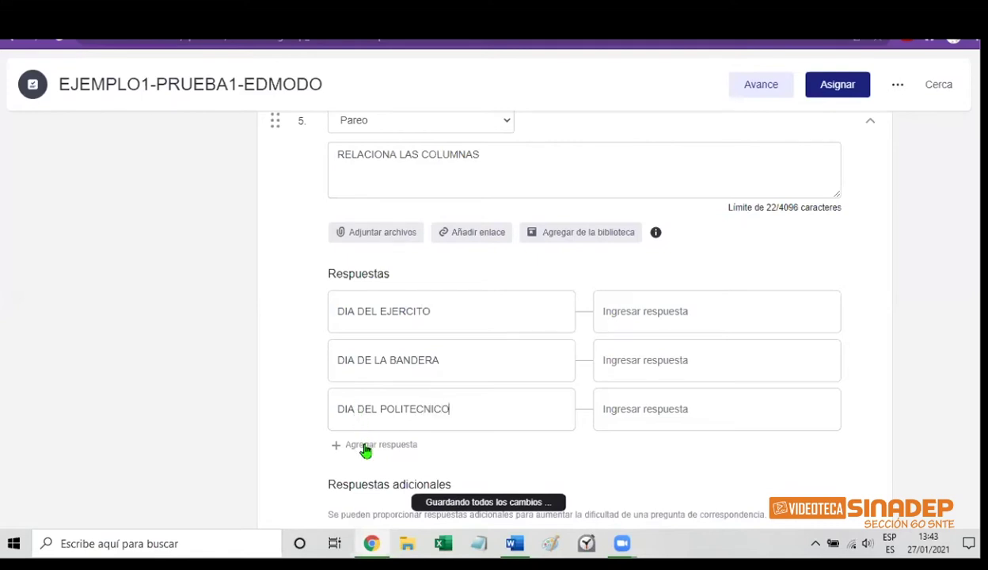
Add a fourth matching pair with the prompt DIA DEL MAESTR@S
{"action": "left_click", "coordinate": [365, 444]}
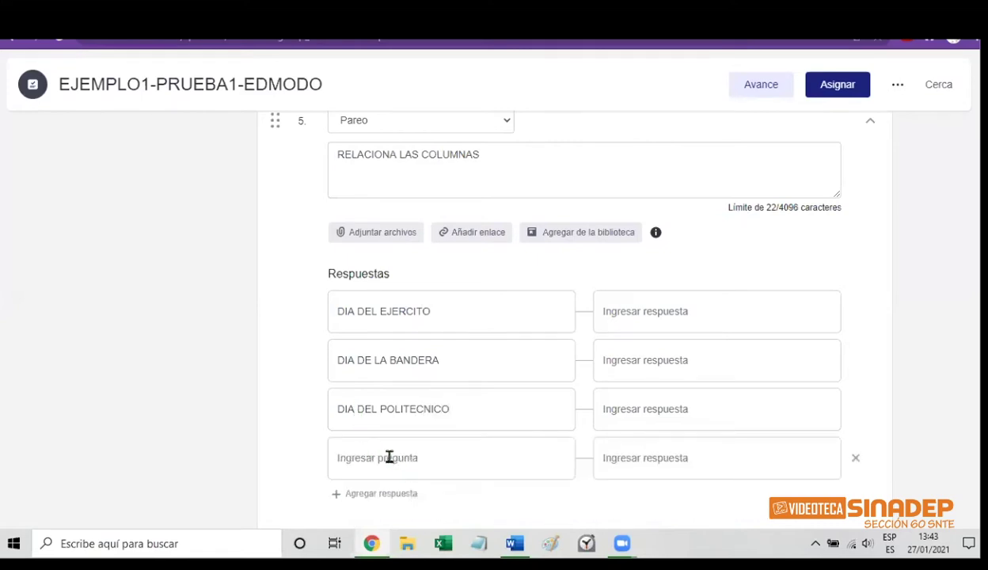
{"action": "left_click", "coordinate": [388, 457]}
{"action": "type", "text": "DIA"}
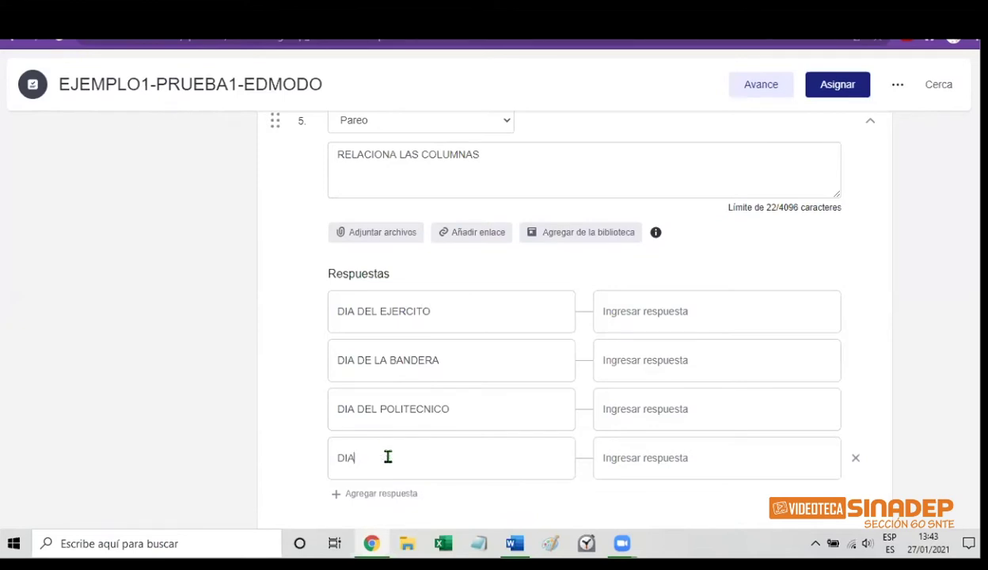
{"action": "type", "text": " DEL MAEST"}
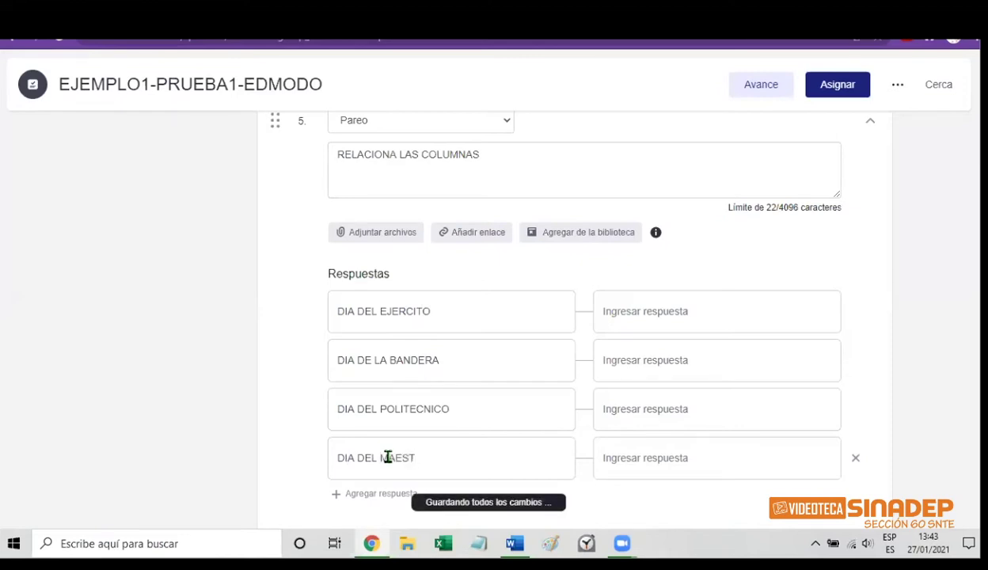
{"action": "type", "text": "RO"}
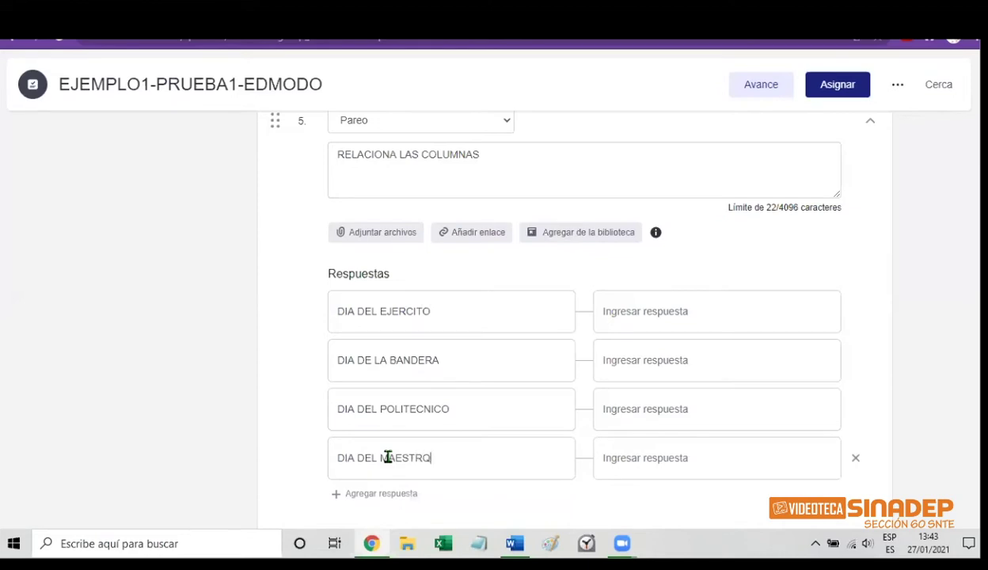
{"action": "key", "text": "BackSpace"}
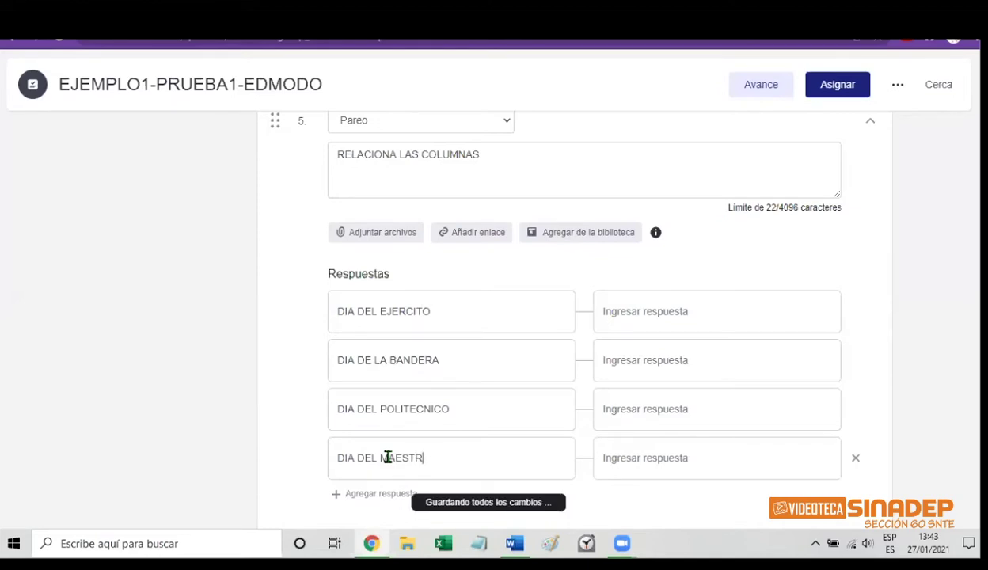
{"action": "type", "text": "@S"}
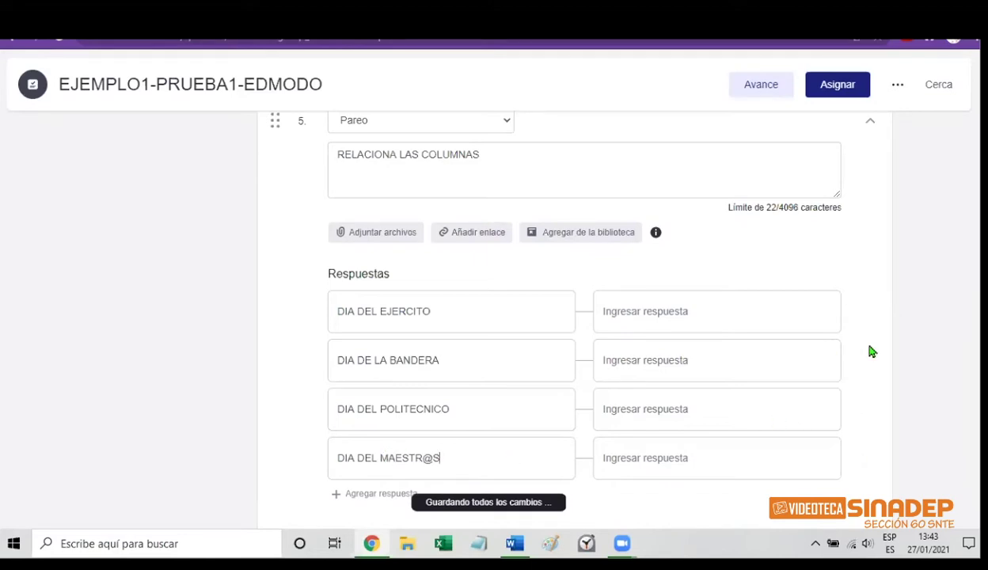
Match the four prompts with 19 DE FEBRERO, 24 DE FEBRERO, 21 MAYO and 15 MAYO
{"action": "scroll", "coordinate": [585, 317], "scroll_direction": "down", "scroll_amount": 2}
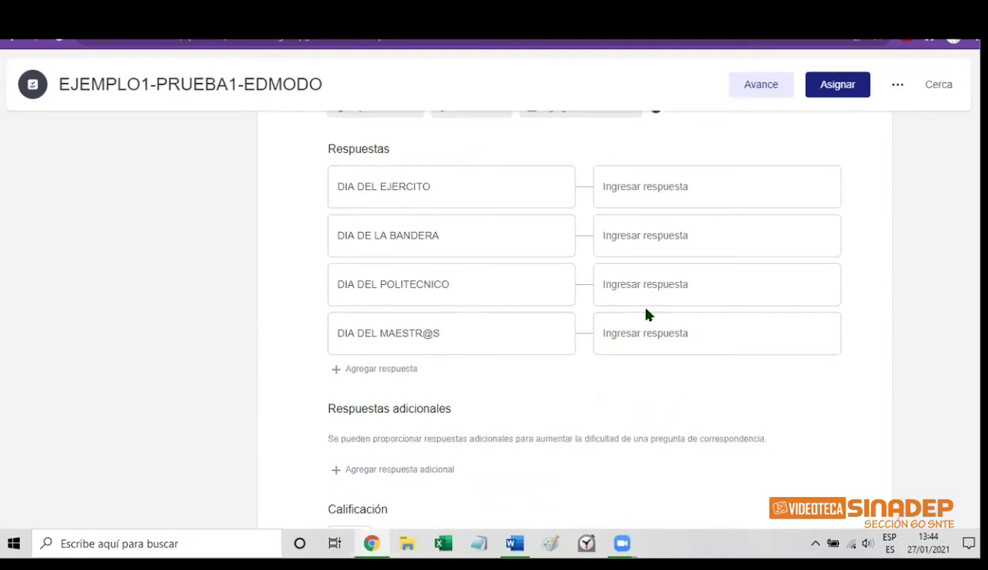
{"action": "left_click", "coordinate": [625, 188]}
{"action": "type", "text": "19 DE"}
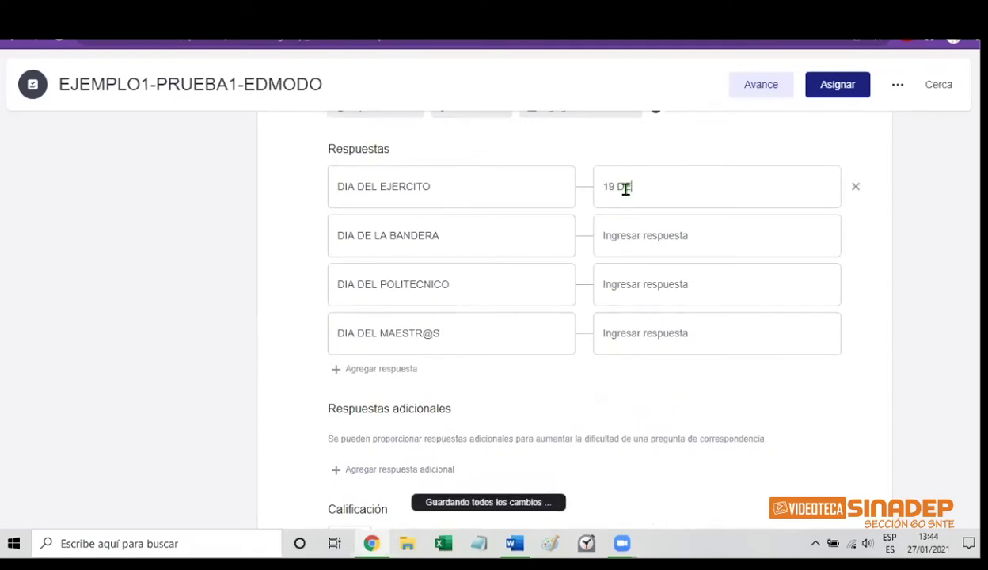
{"action": "type", "text": " FEBRERO"}
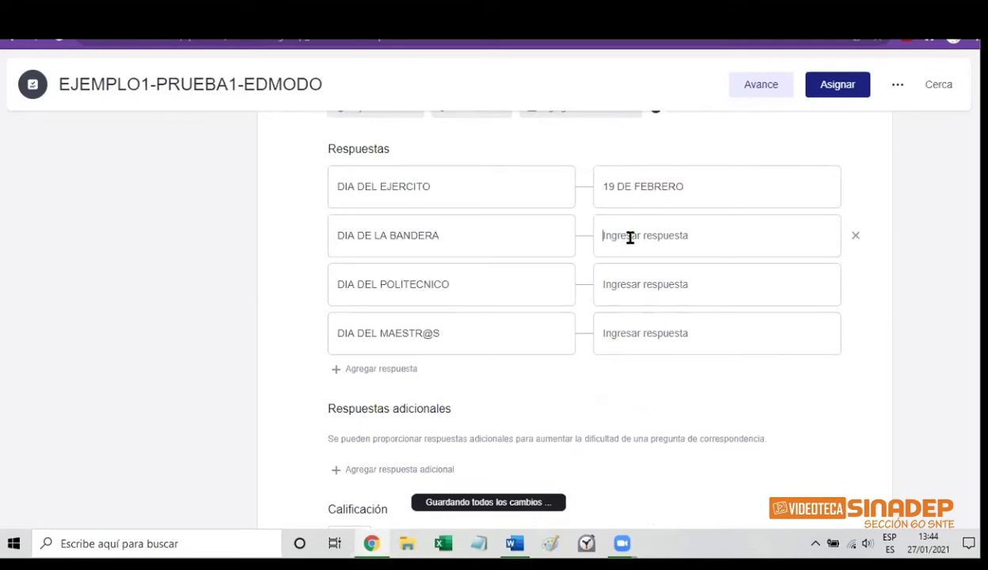
{"action": "left_click", "coordinate": [630, 236]}
{"action": "type", "text": "24 DE"}
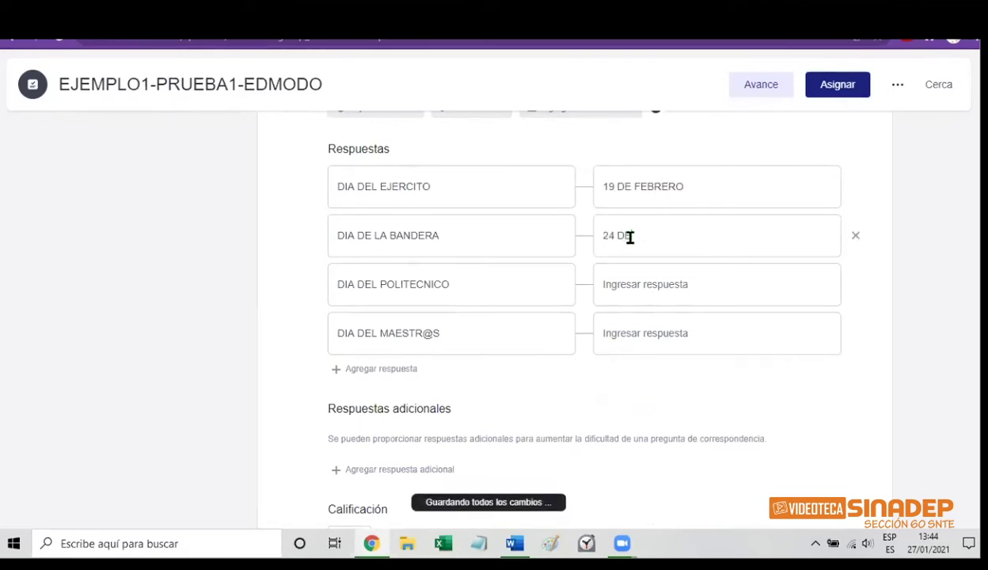
{"action": "type", "text": " FEBRERO"}
{"action": "left_click", "coordinate": [639, 287]}
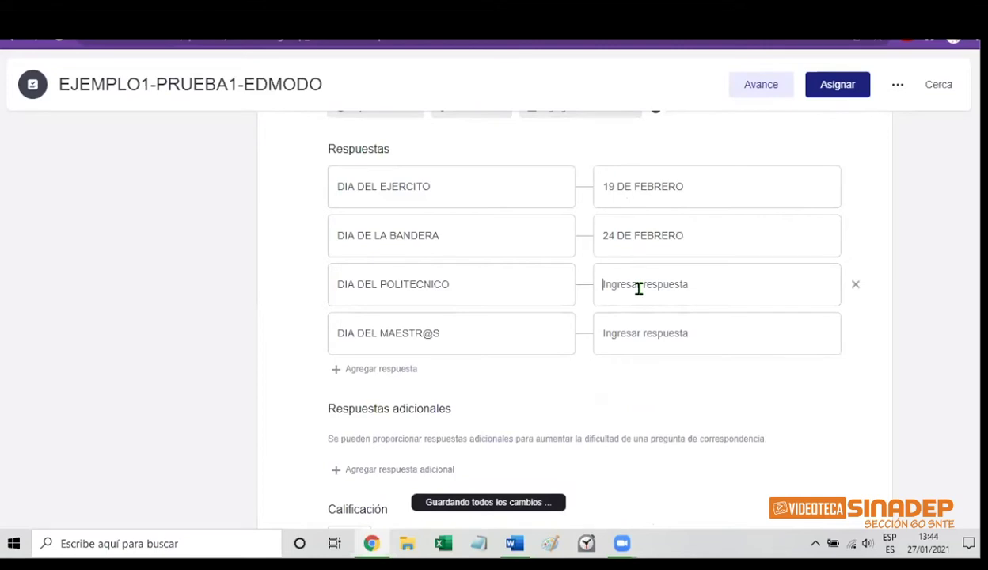
{"action": "type", "text": "21"}
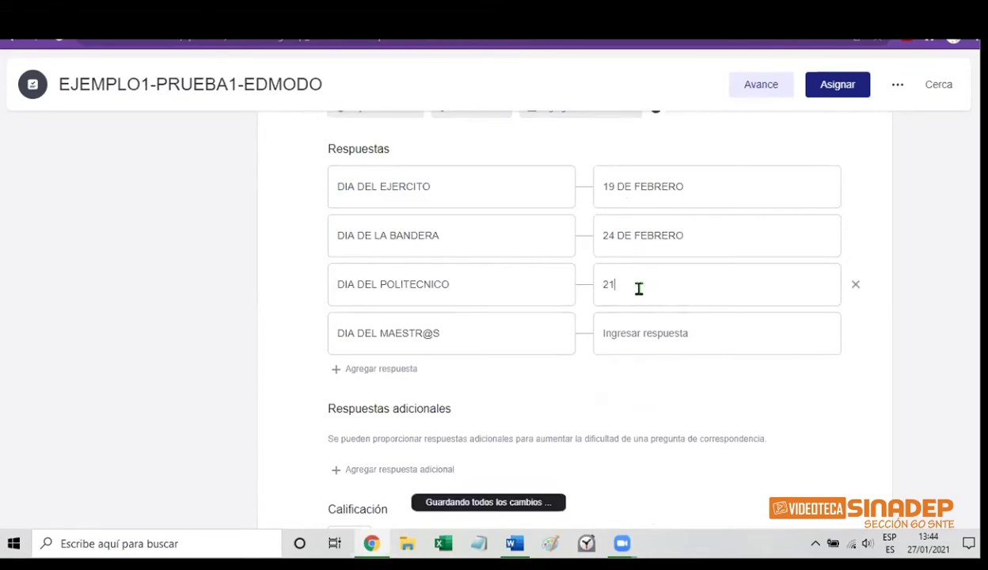
{"action": "type", "text": " MAYO"}
{"action": "left_click", "coordinate": [639, 338]}
{"action": "type", "text": "15"}
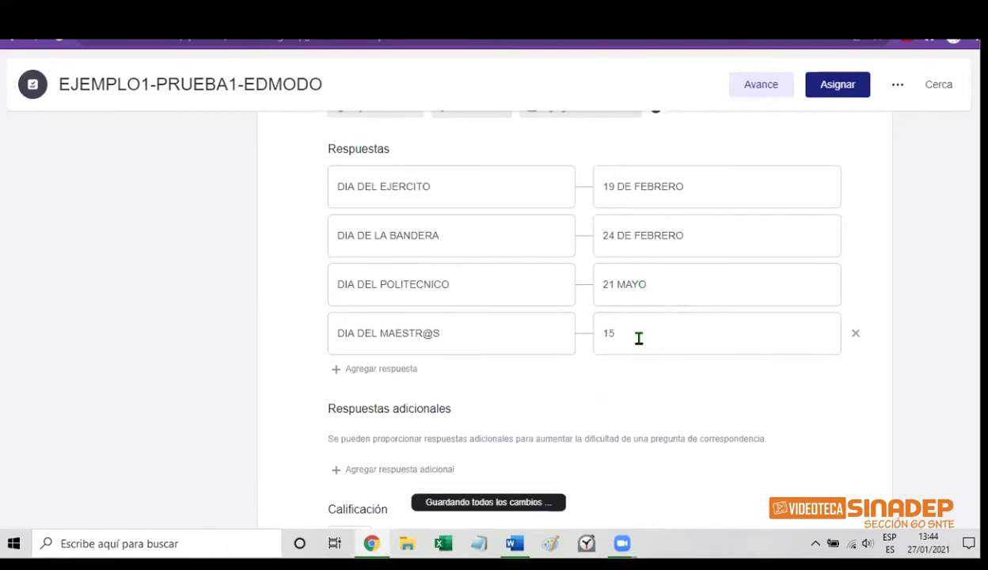
{"action": "type", "text": " MAYO"}
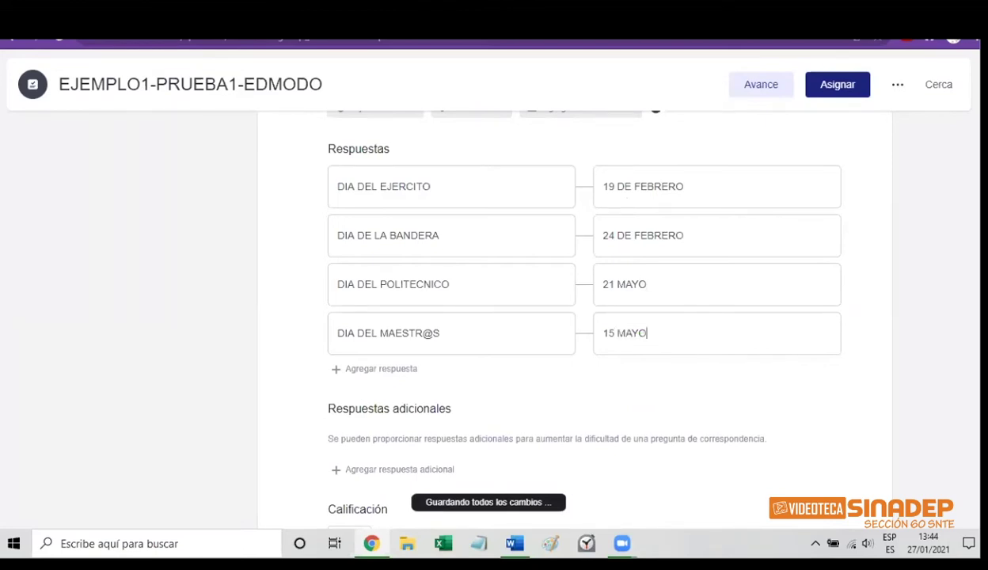
{"action": "scroll", "coordinate": [574, 317], "scroll_direction": "down", "scroll_amount": 2}
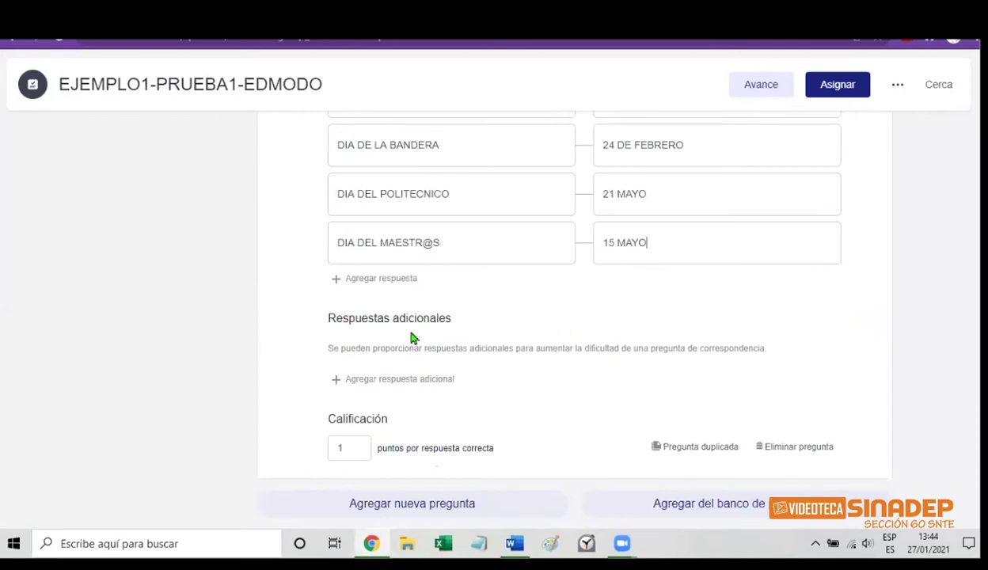
Add distractor answer 5 MAYO, set question 5 to .1 points, and add question 6
{"action": "left_click", "coordinate": [383, 381]}
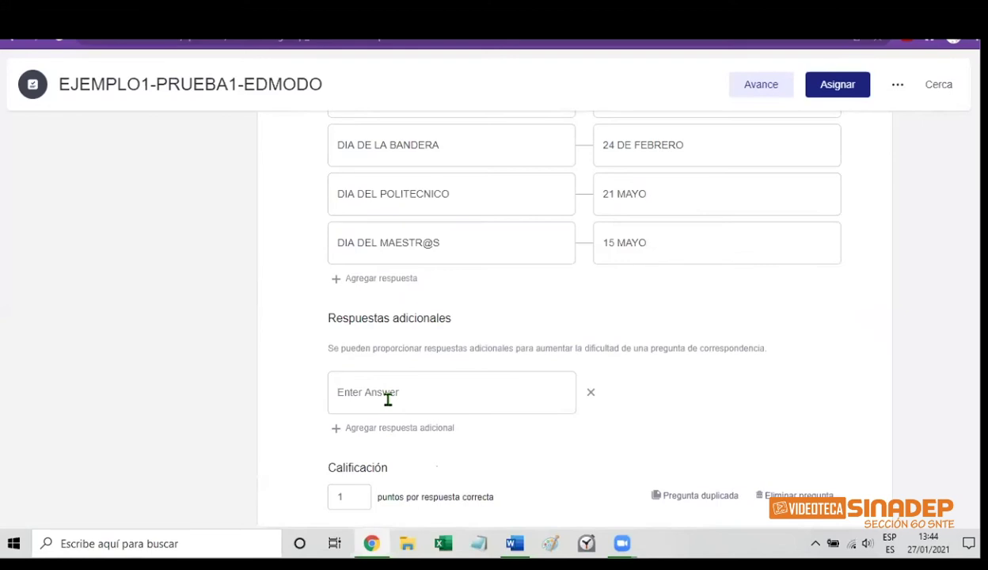
{"action": "type", "text": "5 MAYO"}
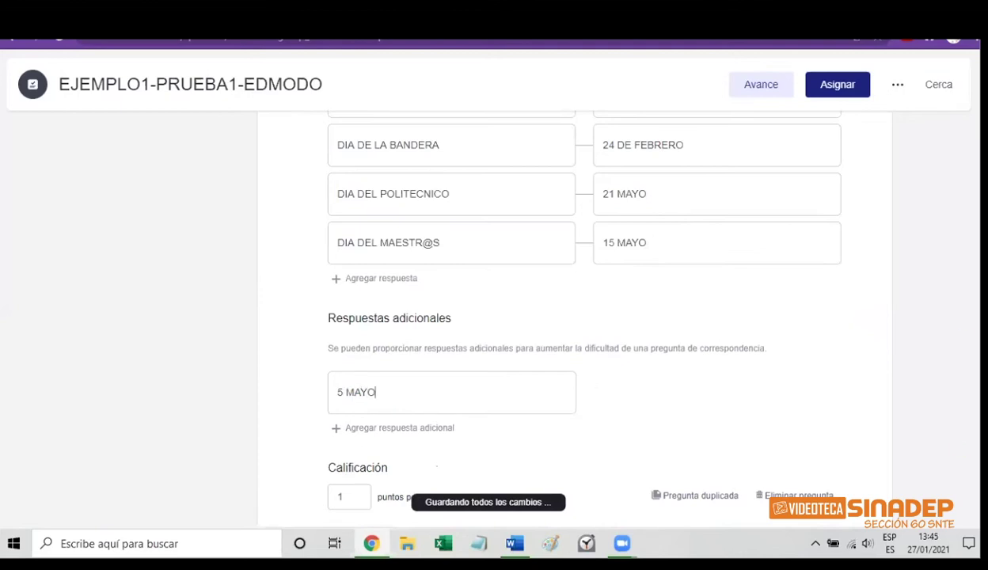
{"action": "scroll", "coordinate": [385, 441], "scroll_direction": "down", "scroll_amount": 1}
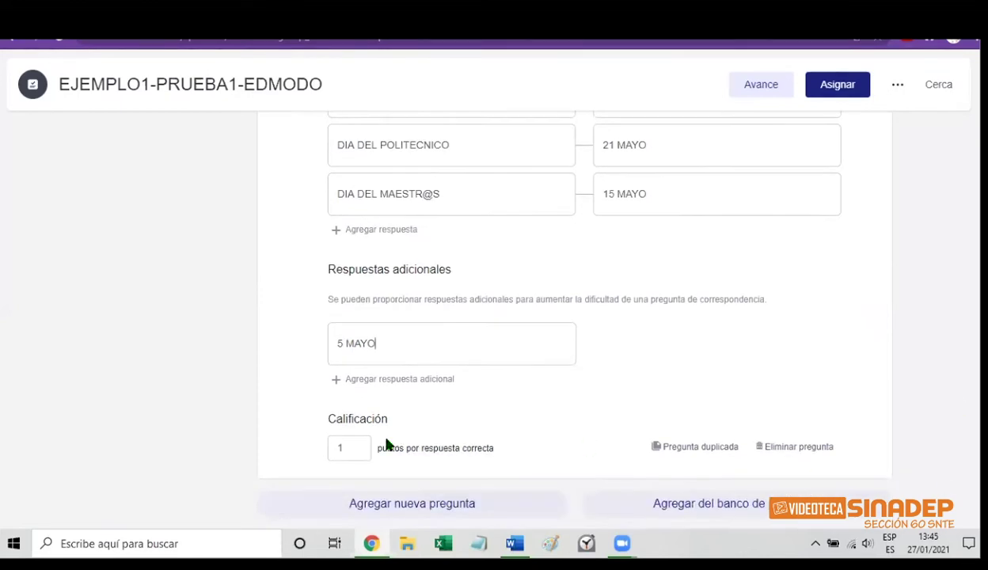
{"action": "left_click", "coordinate": [348, 447]}
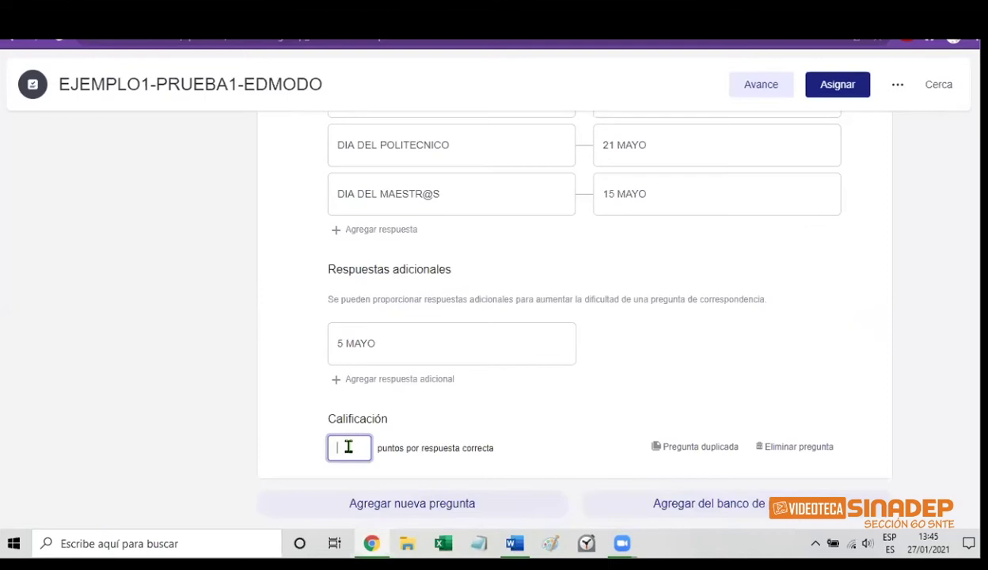
{"action": "type", "text": ".1"}
{"action": "left_click", "coordinate": [419, 505]}
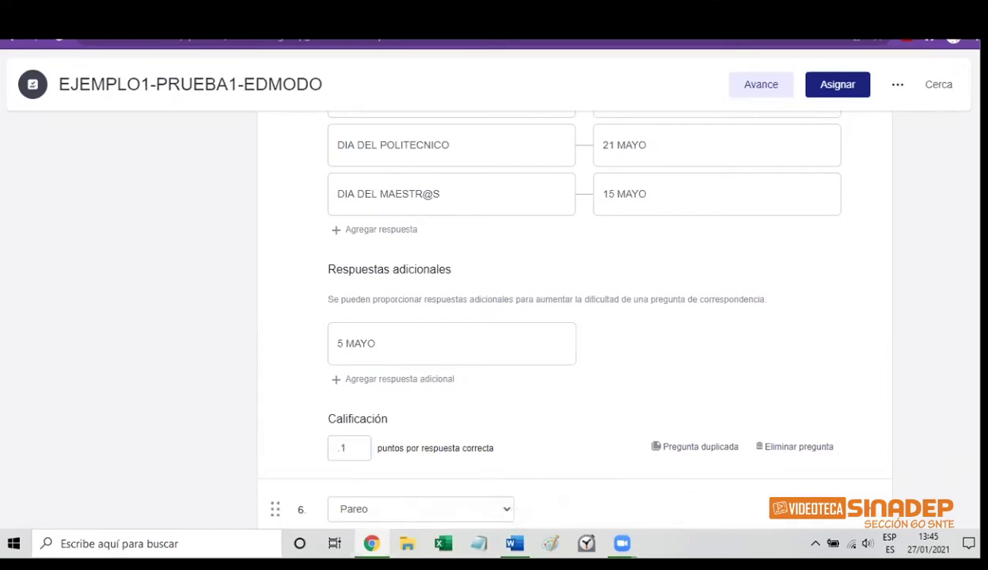
Change question 6's type from matching to Respuesta múltiple, leaving three empty answers
{"action": "scroll", "coordinate": [560, 312], "scroll_direction": "down", "scroll_amount": 7}
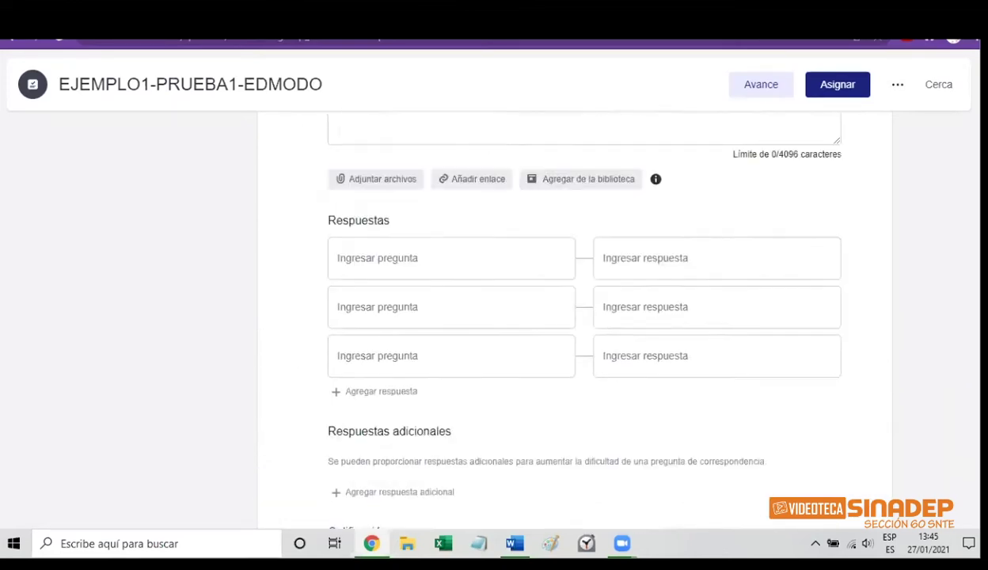
{"action": "scroll", "coordinate": [494, 317], "scroll_direction": "up", "scroll_amount": 3}
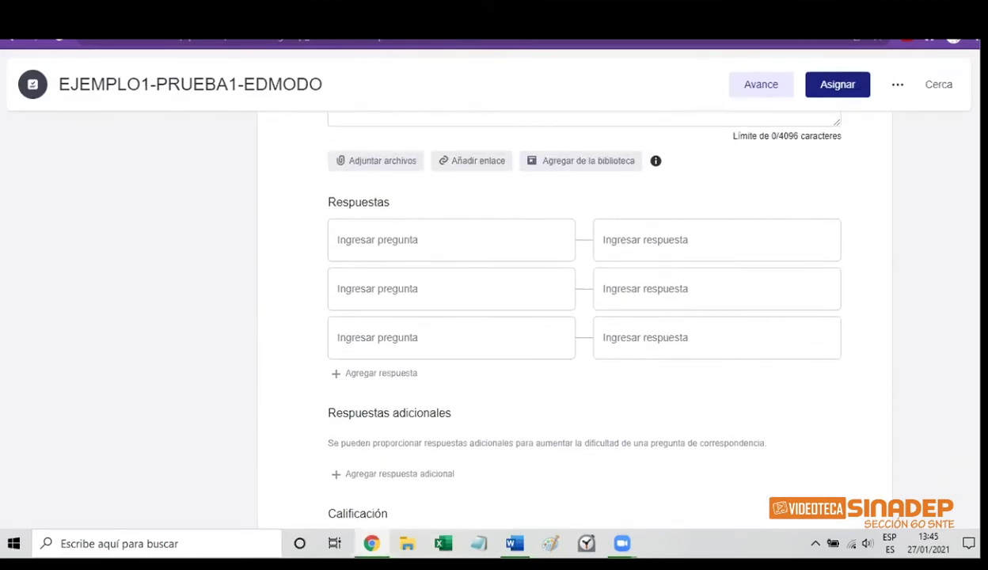
{"action": "scroll", "coordinate": [570, 317], "scroll_direction": "up", "scroll_amount": 3}
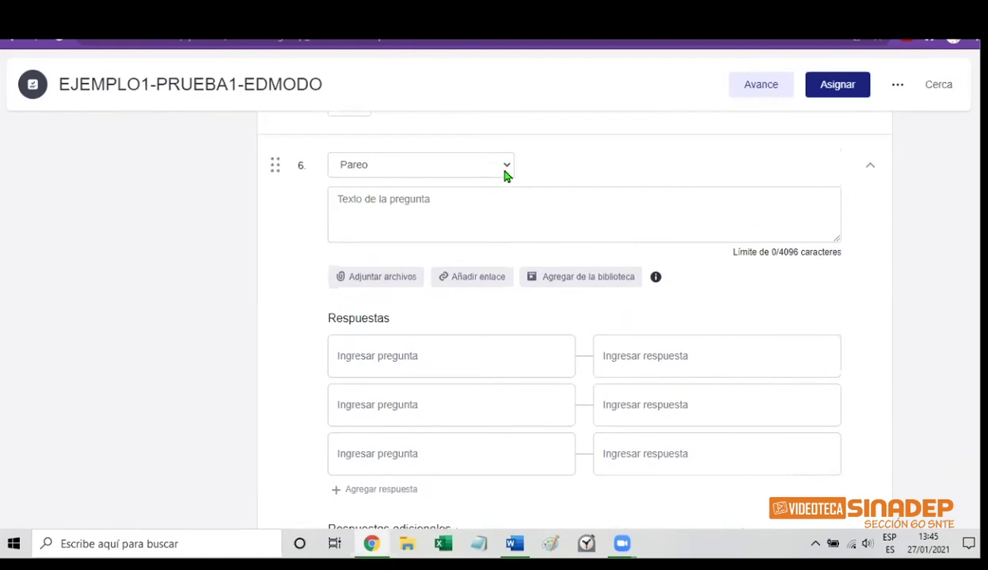
{"action": "left_click", "coordinate": [506, 166]}
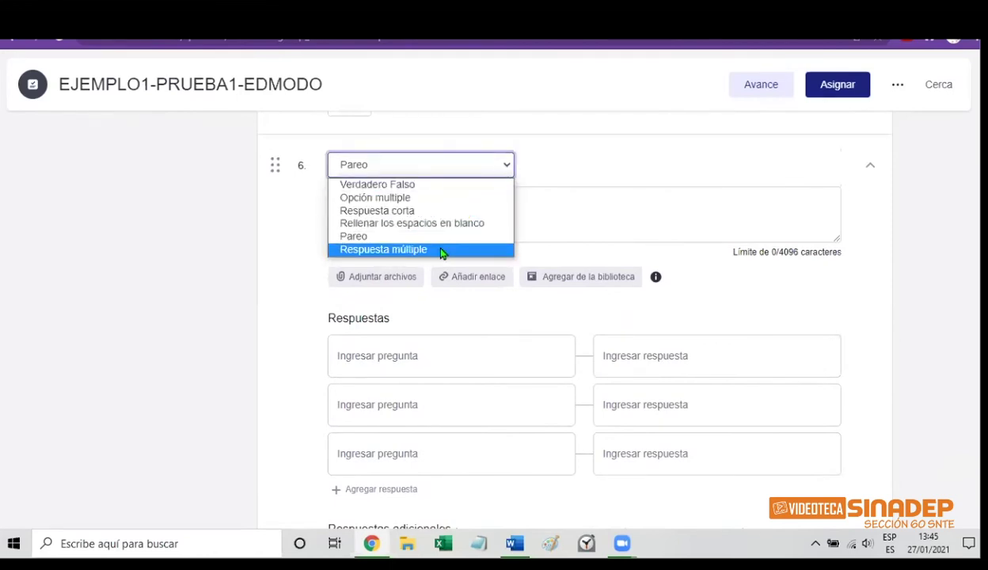
{"action": "left_click", "coordinate": [442, 250]}
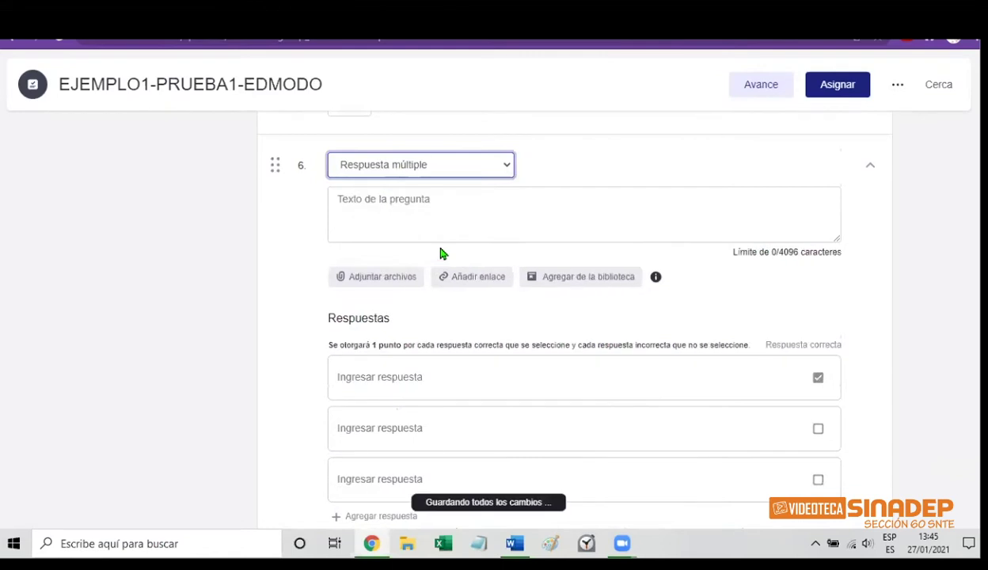
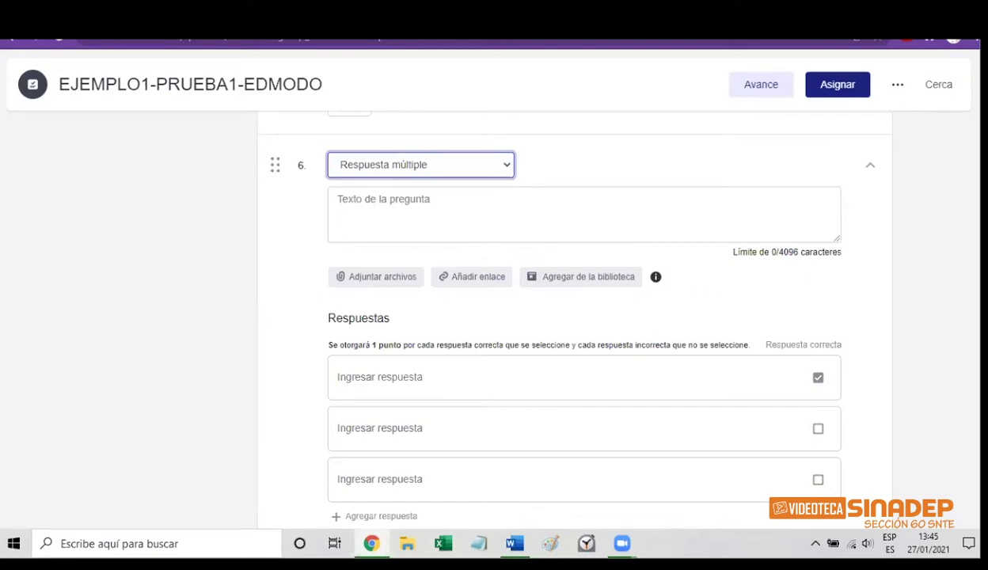
Type SELECCIONA LOS NOMBRES DE LAS ASESORAS DEL DIPLOMADO as question 6's wording
{"action": "scroll", "coordinate": [561, 312], "scroll_direction": "down", "scroll_amount": 3}
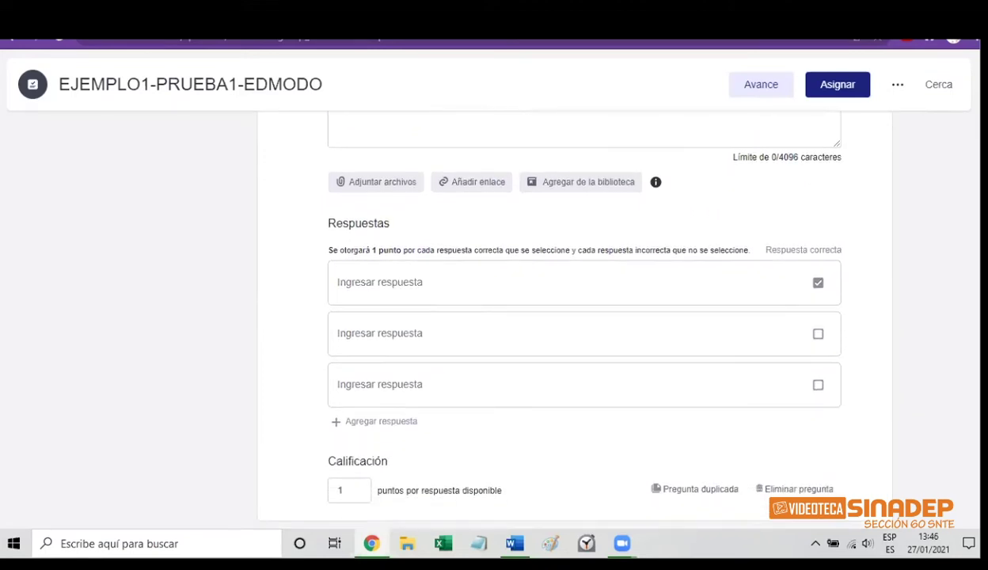
{"action": "left_click", "coordinate": [369, 283]}
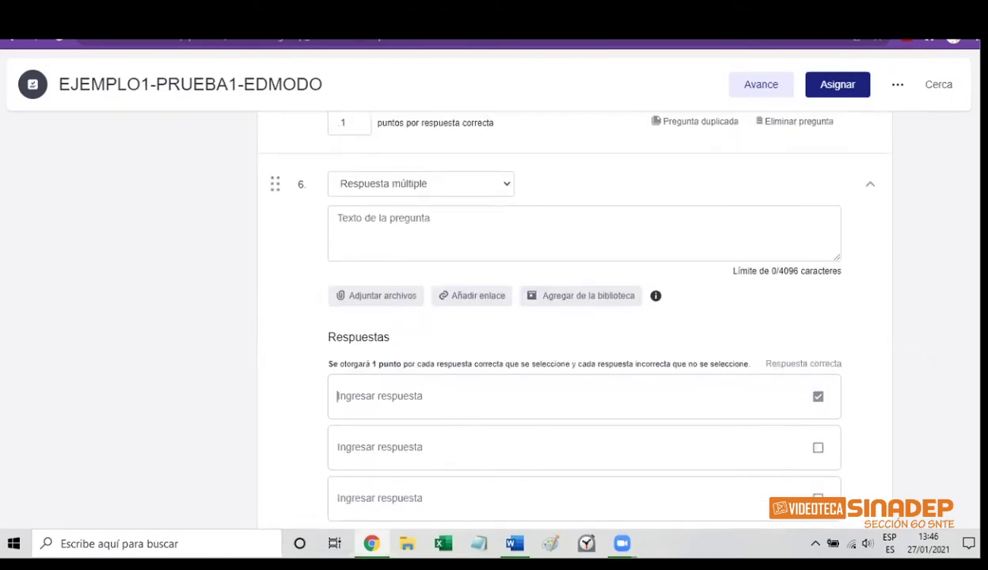
{"action": "left_click", "coordinate": [395, 257]}
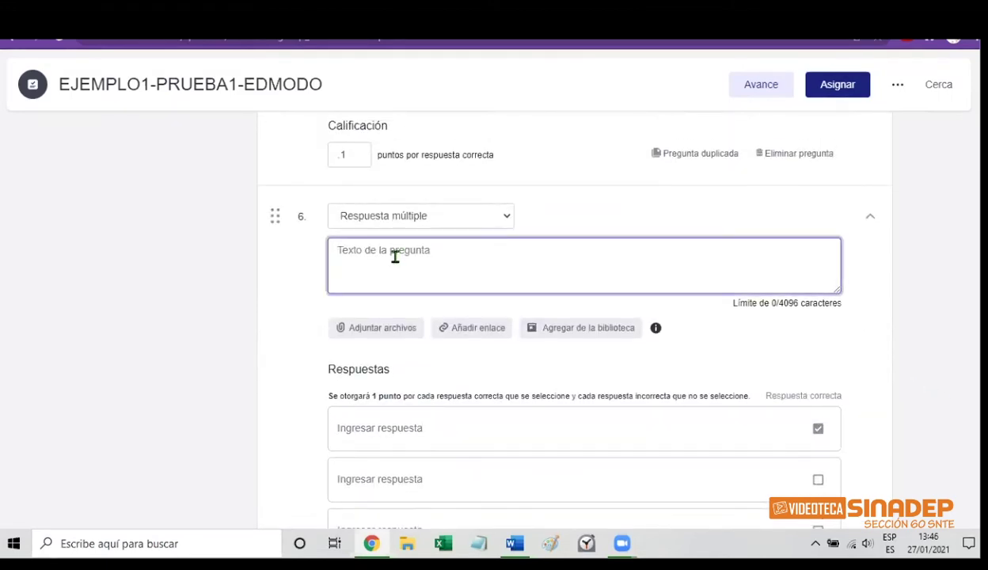
{"action": "type", "text": "SE"}
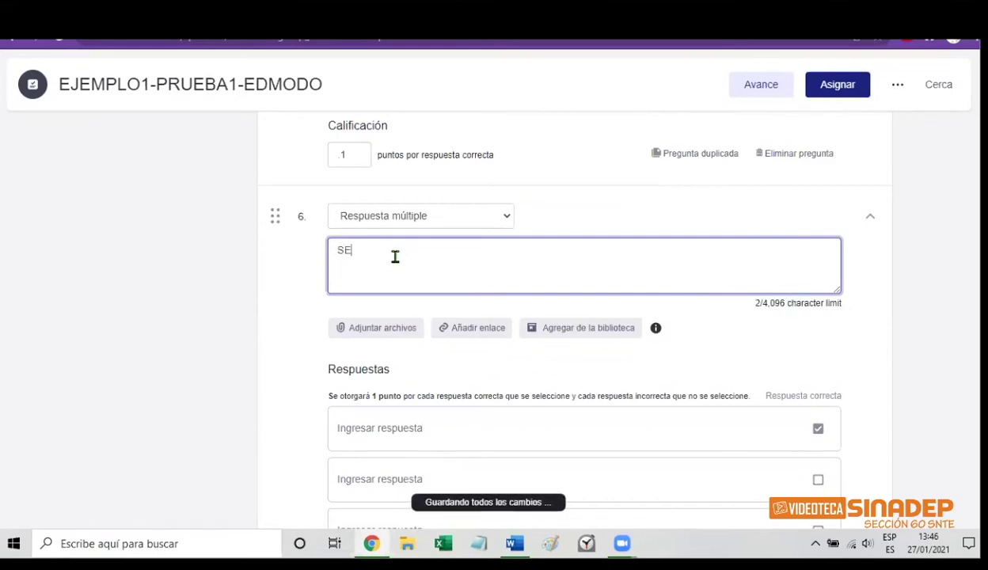
{"action": "type", "text": "LECC"}
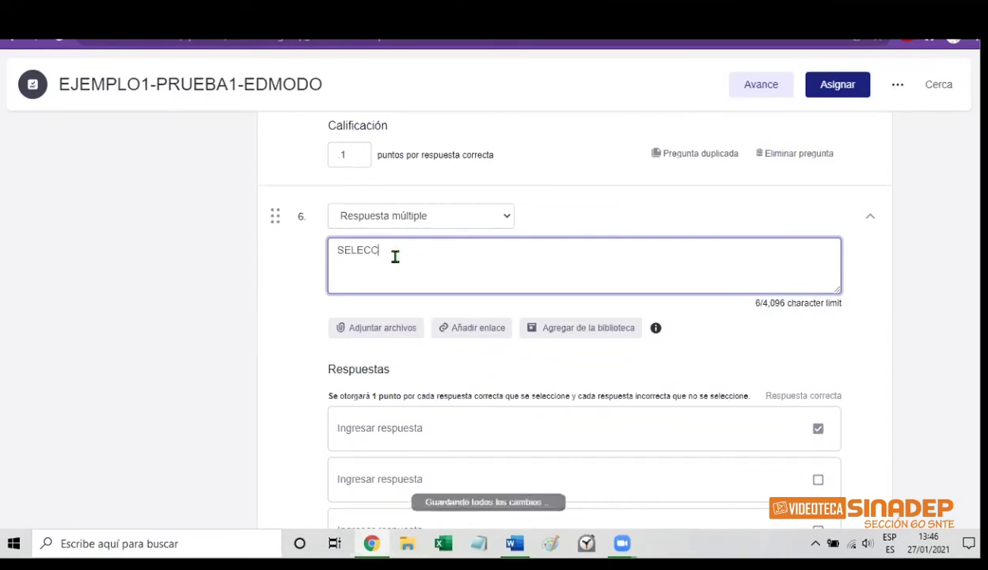
{"action": "type", "text": "IONA "}
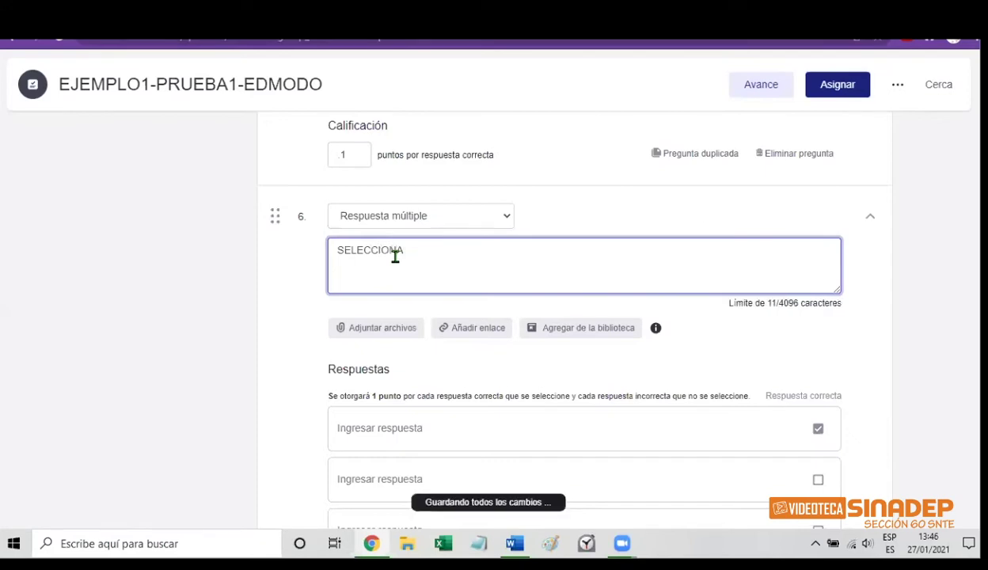
{"action": "type", "text": "LOS N"}
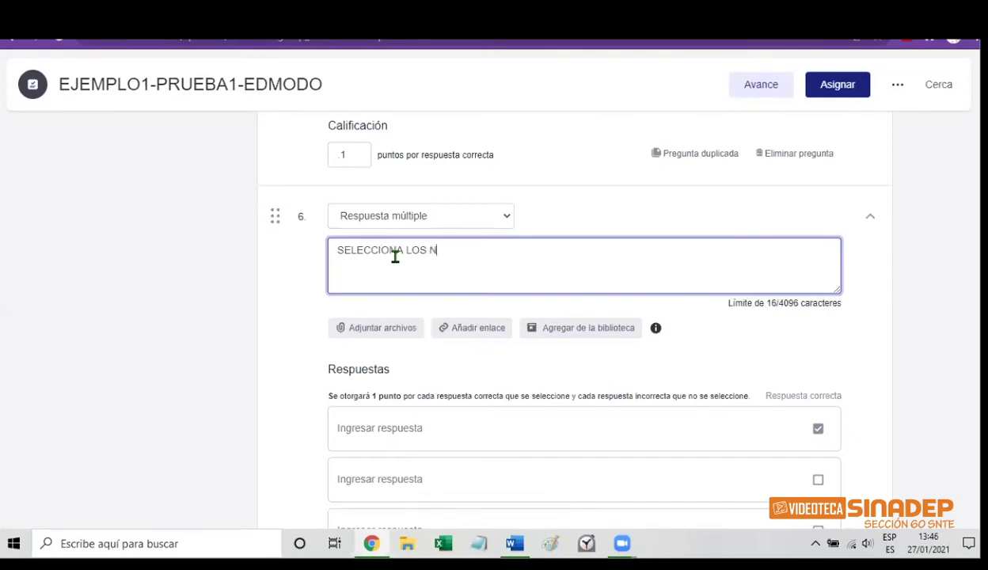
{"action": "type", "text": "OMBRES "}
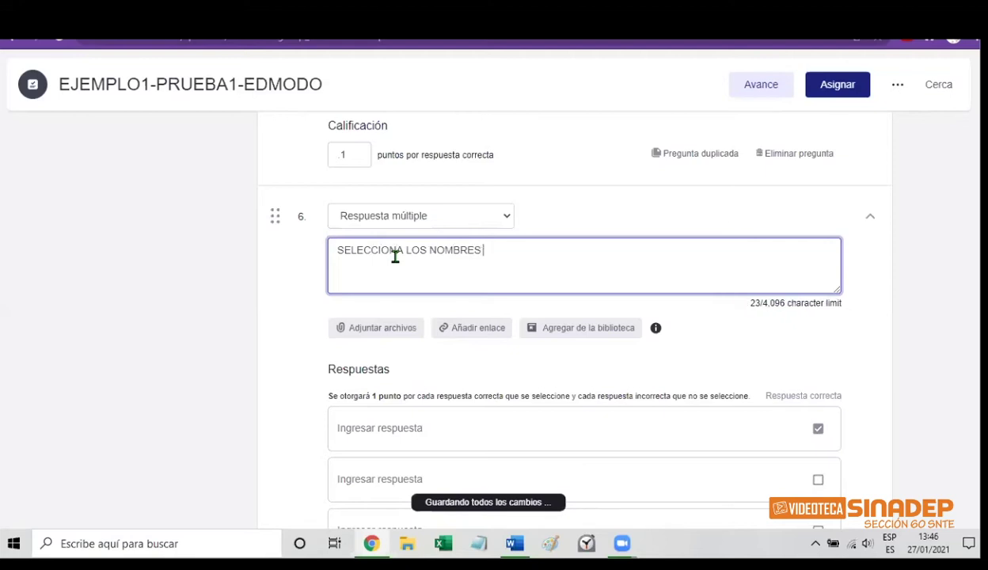
{"action": "type", "text": "DE L"}
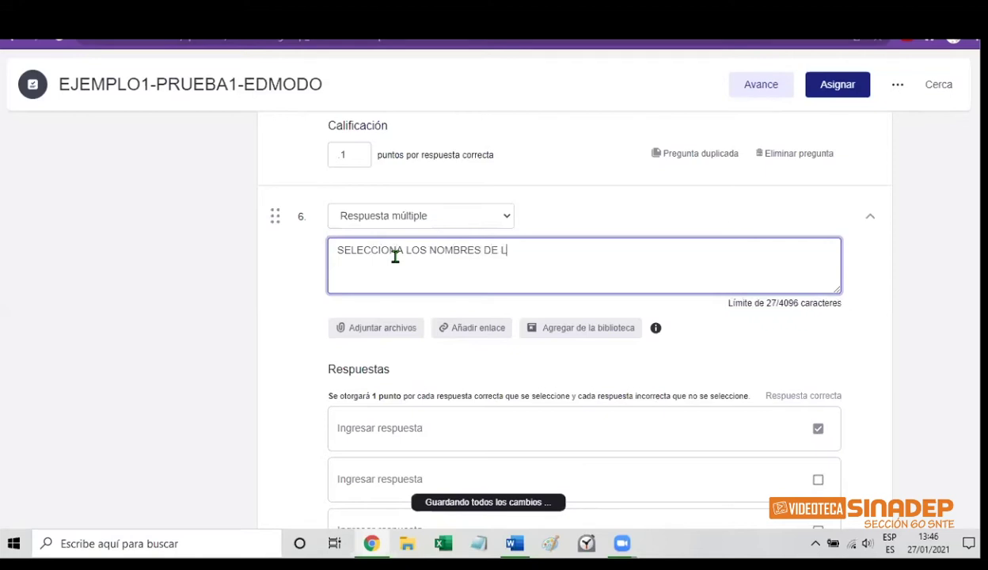
{"action": "type", "text": "AS "}
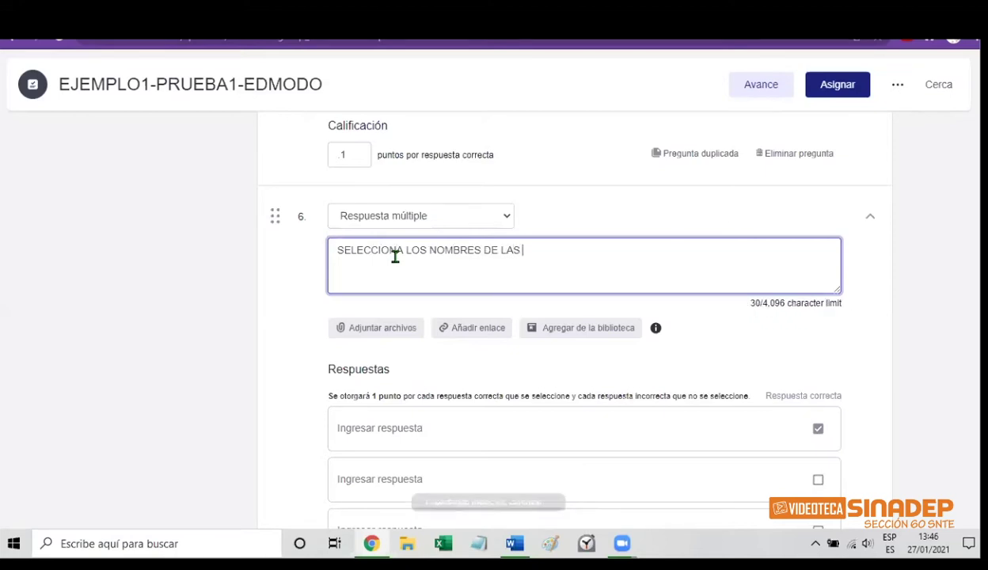
{"action": "type", "text": "ASESORAS"}
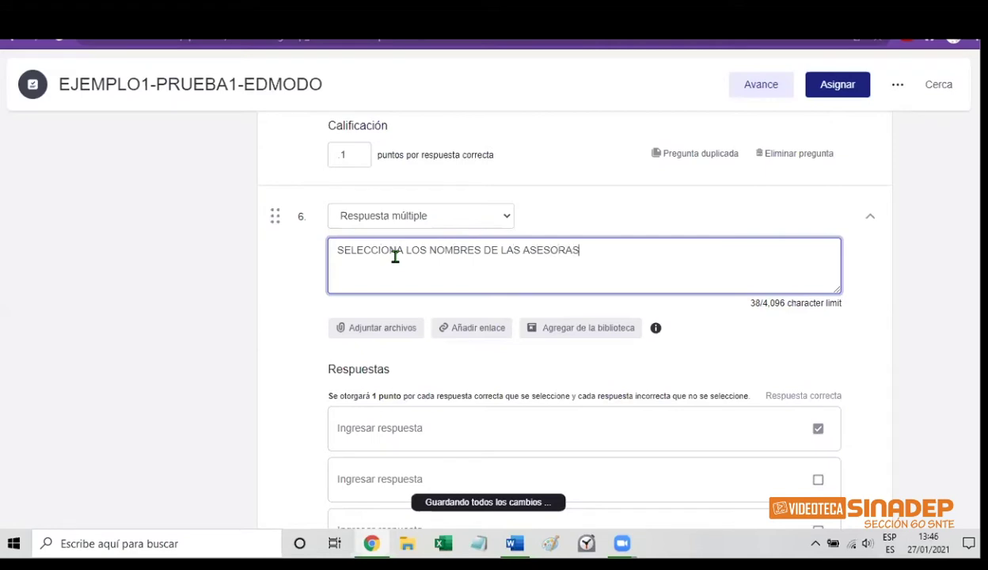
{"action": "type", "text": " DEL DIPLOMADO"}
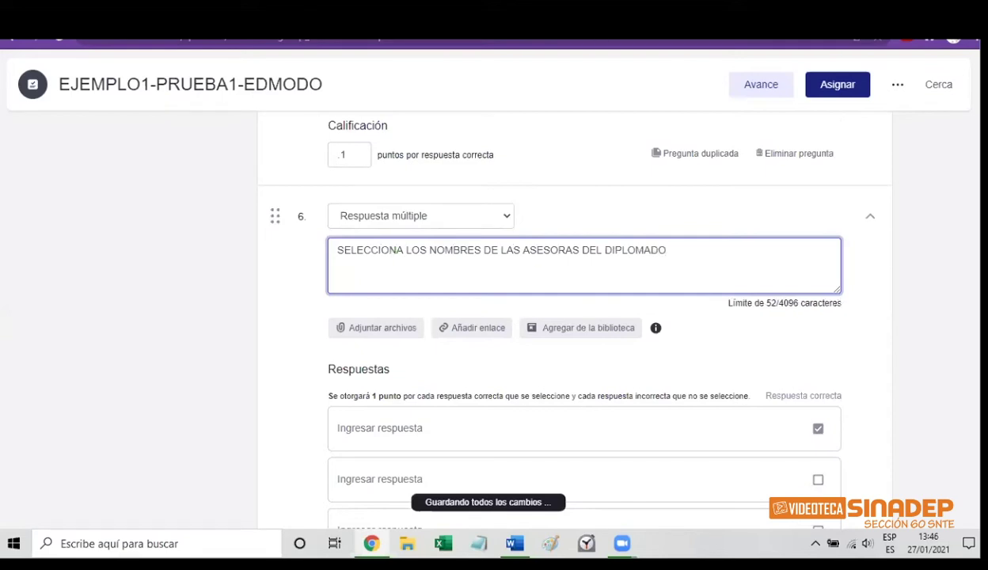
Fill the first four answer options with ELI, MAGY, MAYRA and MONSE
{"action": "scroll", "coordinate": [560, 317], "scroll_direction": "down", "scroll_amount": 1}
{"action": "scroll", "coordinate": [560, 316], "scroll_direction": "down", "scroll_amount": 2}
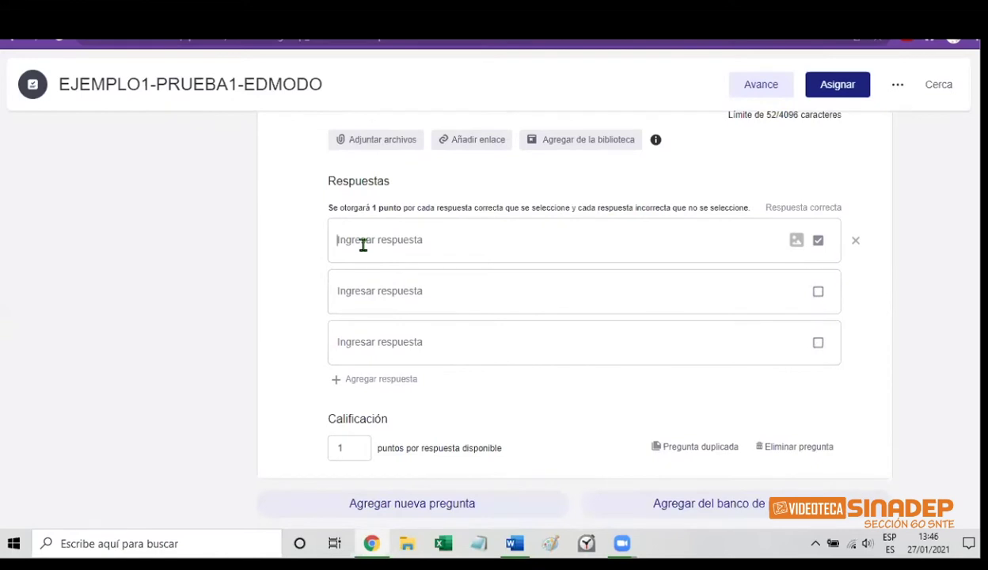
{"action": "type", "text": "E"}
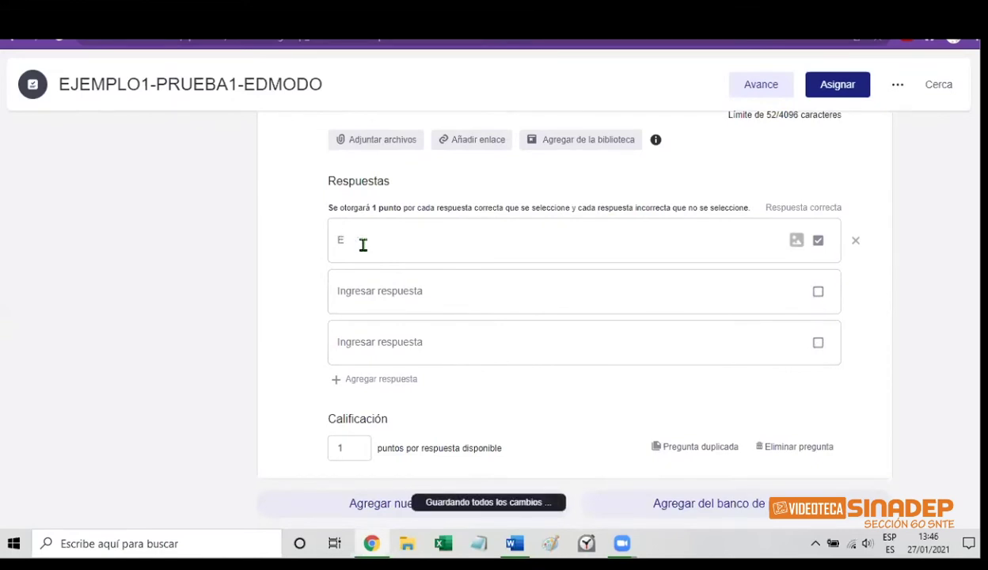
{"action": "type", "text": "LI"}
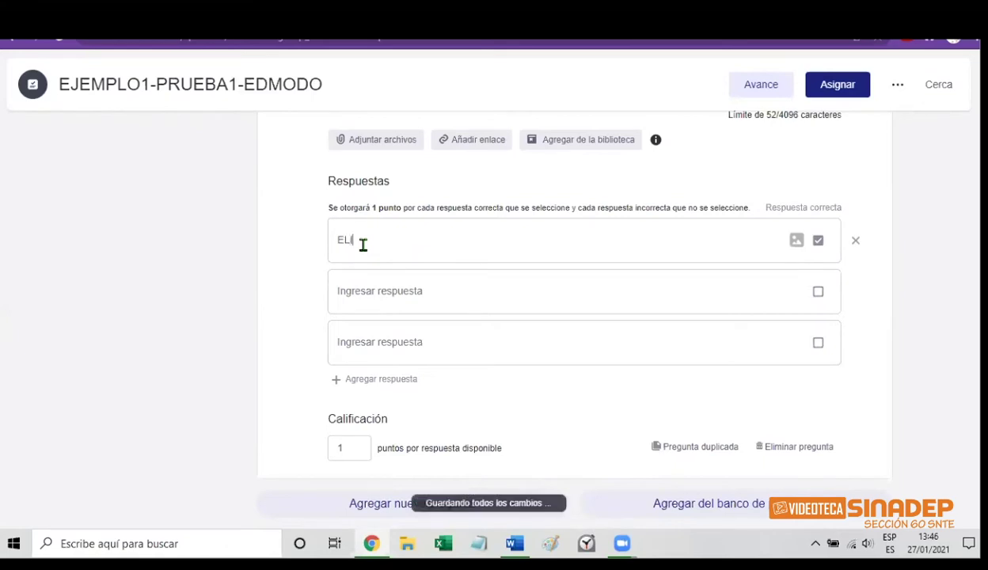
{"action": "left_click", "coordinate": [349, 286]}
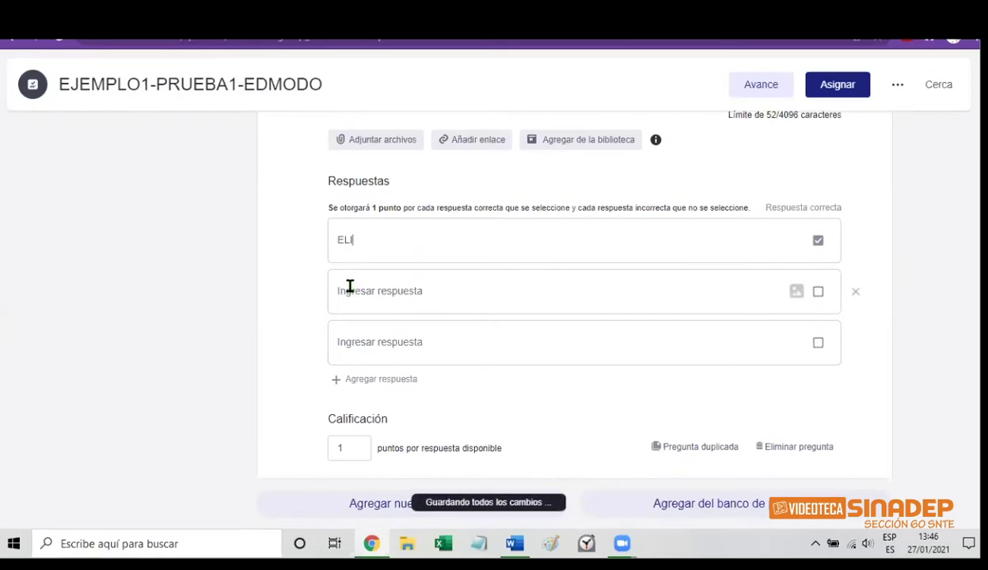
{"action": "type", "text": "M"}
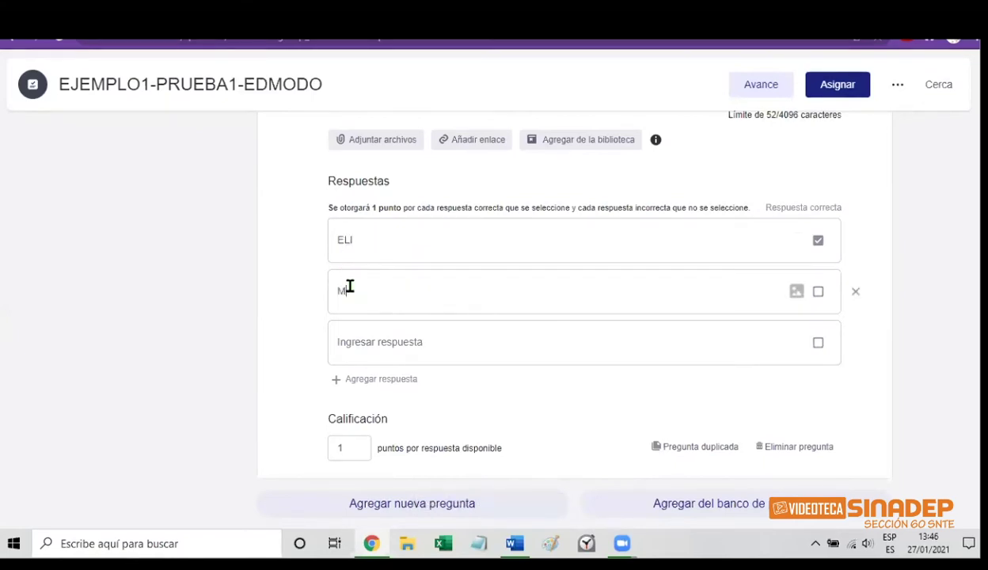
{"action": "type", "text": "AGY"}
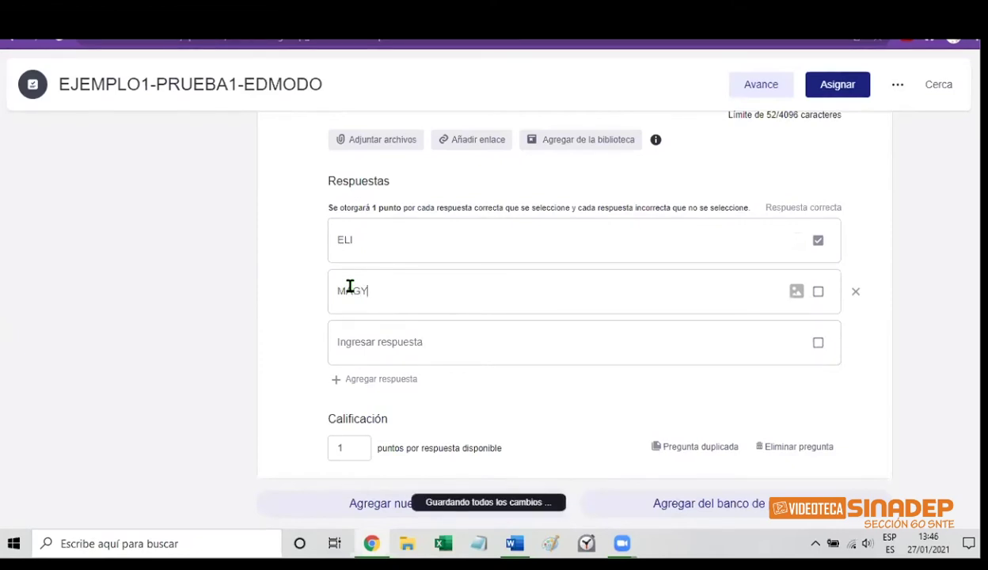
{"action": "left_click", "coordinate": [349, 342]}
{"action": "type", "text": "MAYRA"}
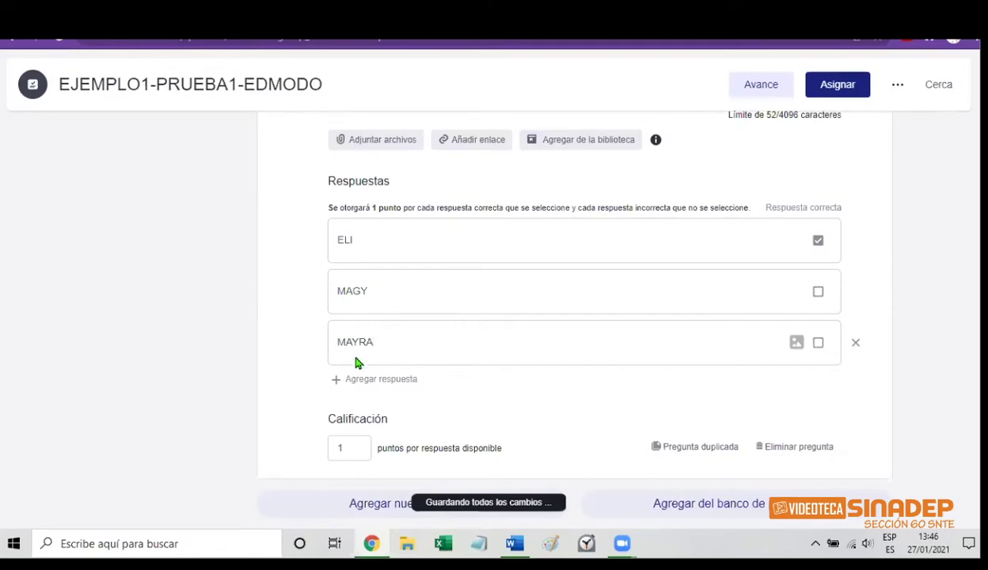
{"action": "left_click", "coordinate": [355, 380]}
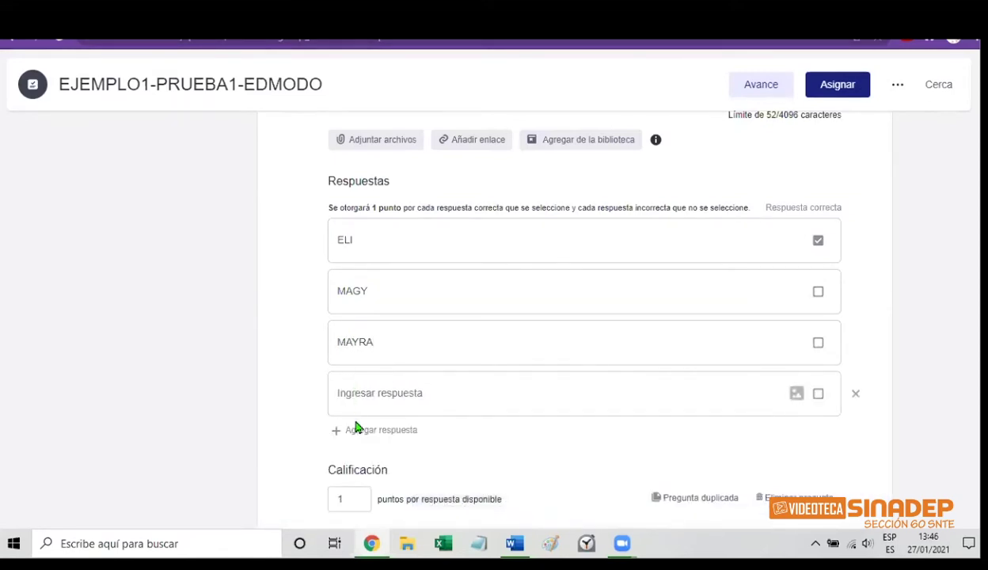
{"action": "left_click", "coordinate": [357, 394]}
{"action": "type", "text": "M"}
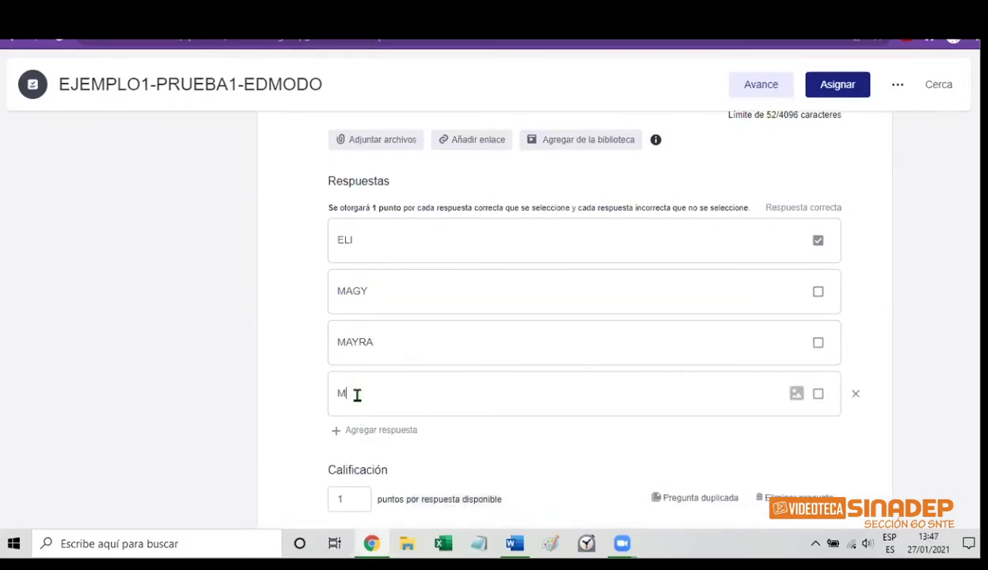
{"action": "type", "text": "OIS"}
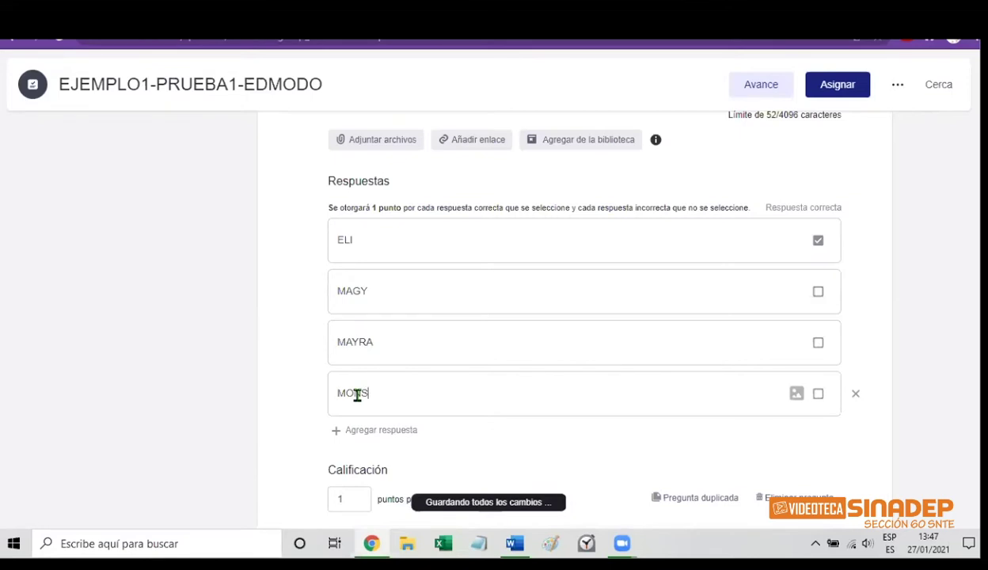
{"action": "type", "text": "E"}
Add answer options NAYELY, ADRIANA and JANET, leaving a blank answer row below
{"action": "left_click", "coordinate": [361, 432]}
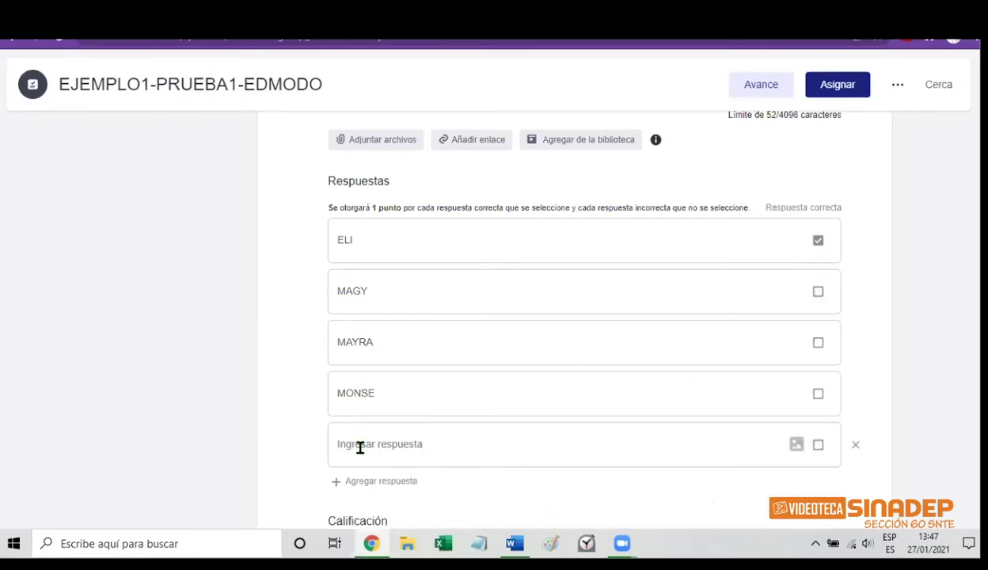
{"action": "type", "text": "NAY"}
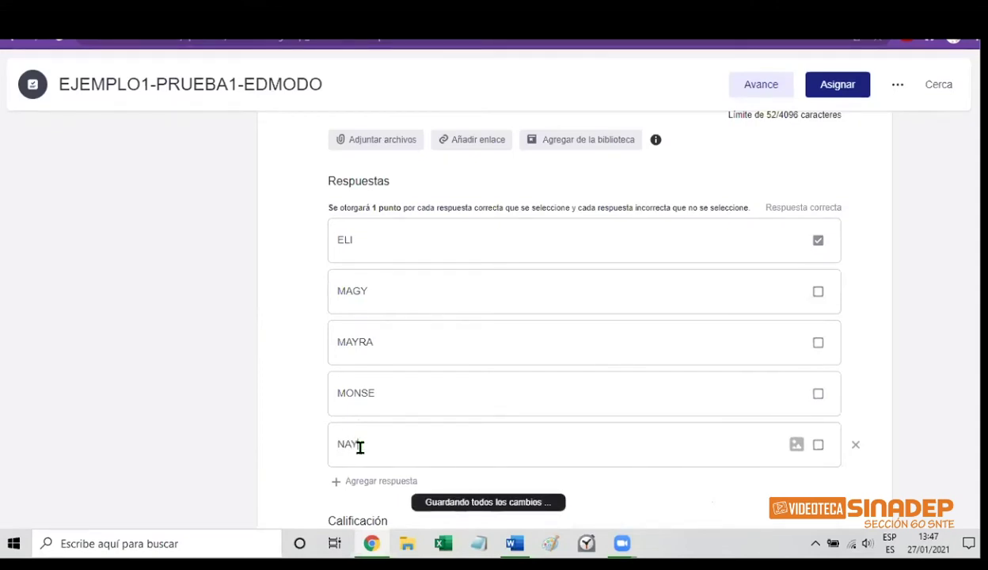
{"action": "type", "text": "ELY"}
{"action": "scroll", "coordinate": [584, 317], "scroll_direction": "down", "scroll_amount": 2}
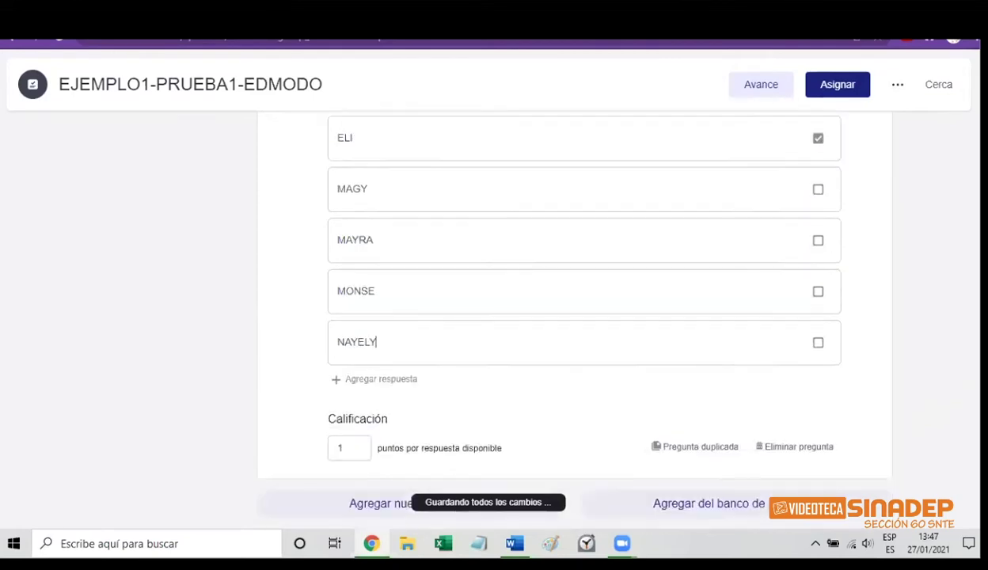
{"action": "left_click", "coordinate": [348, 382]}
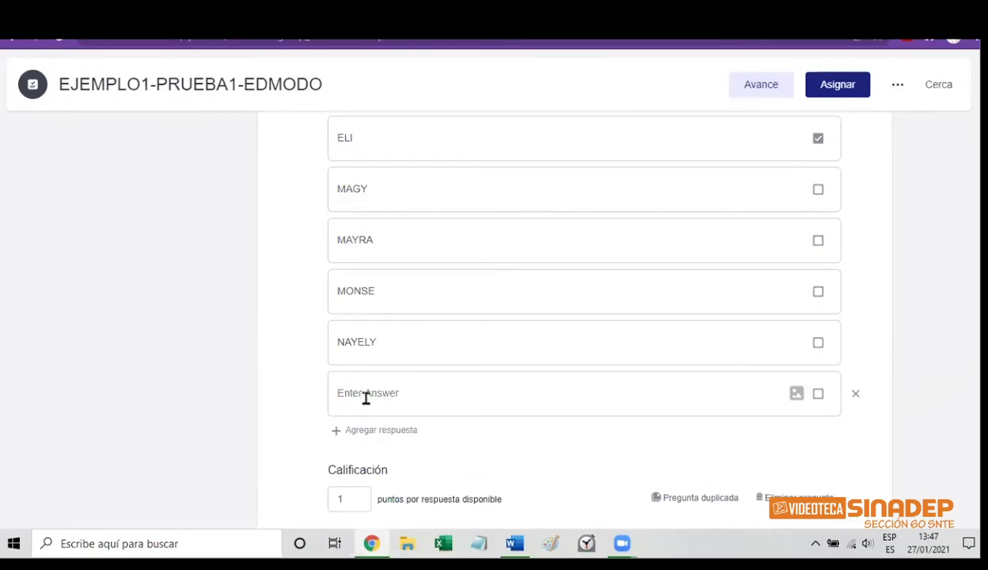
{"action": "type", "text": "ADRIAN"}
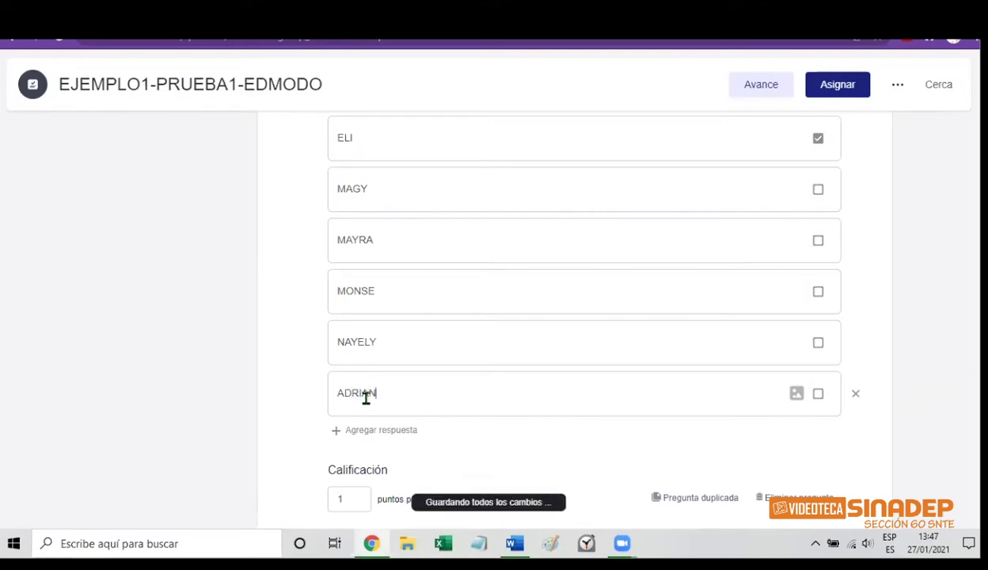
{"action": "type", "text": "A"}
{"action": "left_click", "coordinate": [366, 432]}
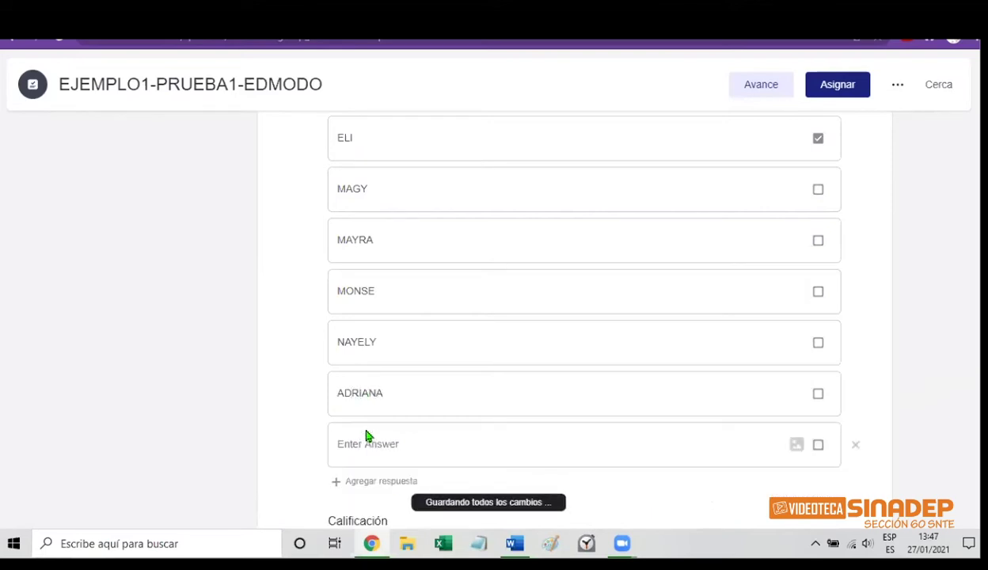
{"action": "left_click", "coordinate": [370, 447]}
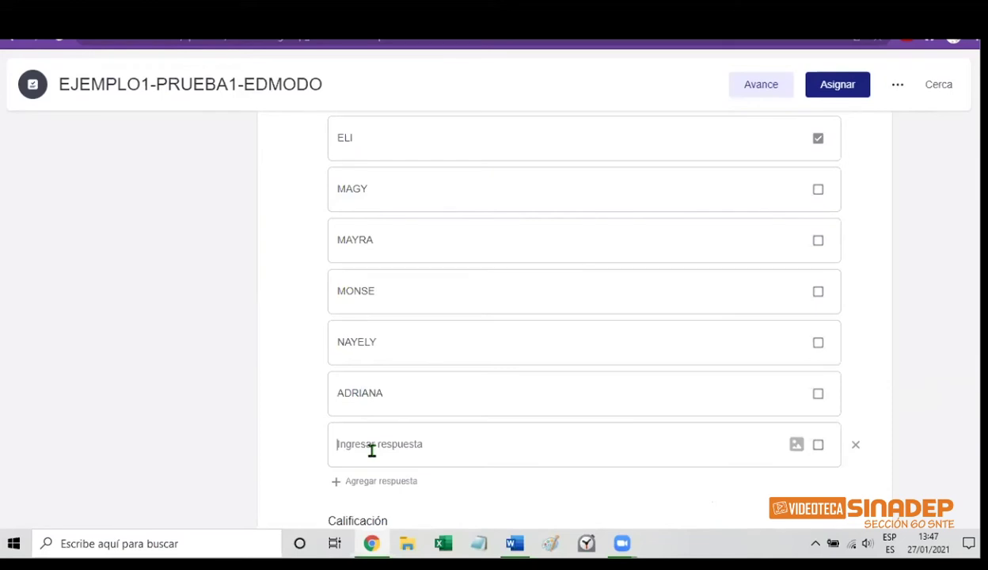
{"action": "type", "text": "JANET"}
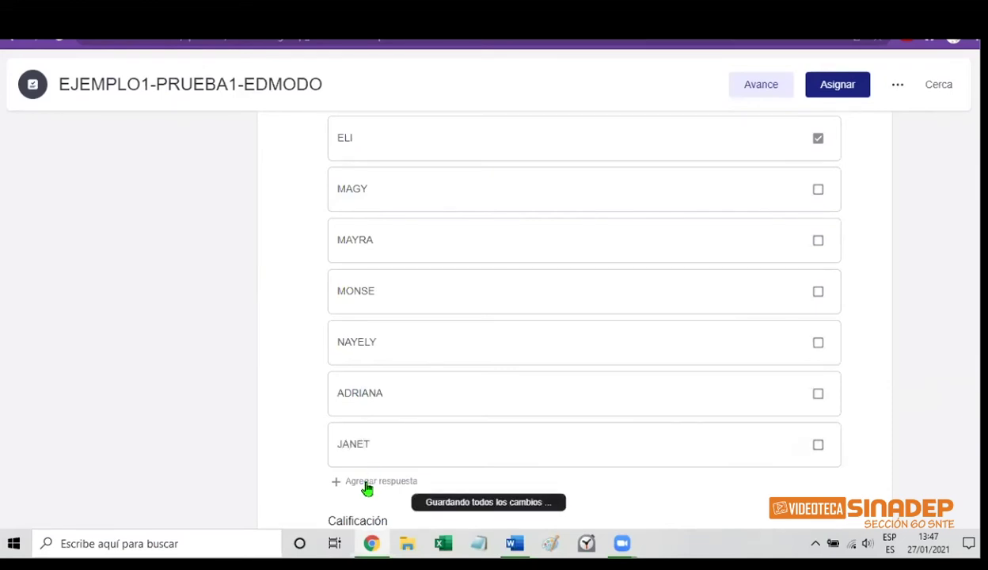
{"action": "left_click", "coordinate": [367, 485]}
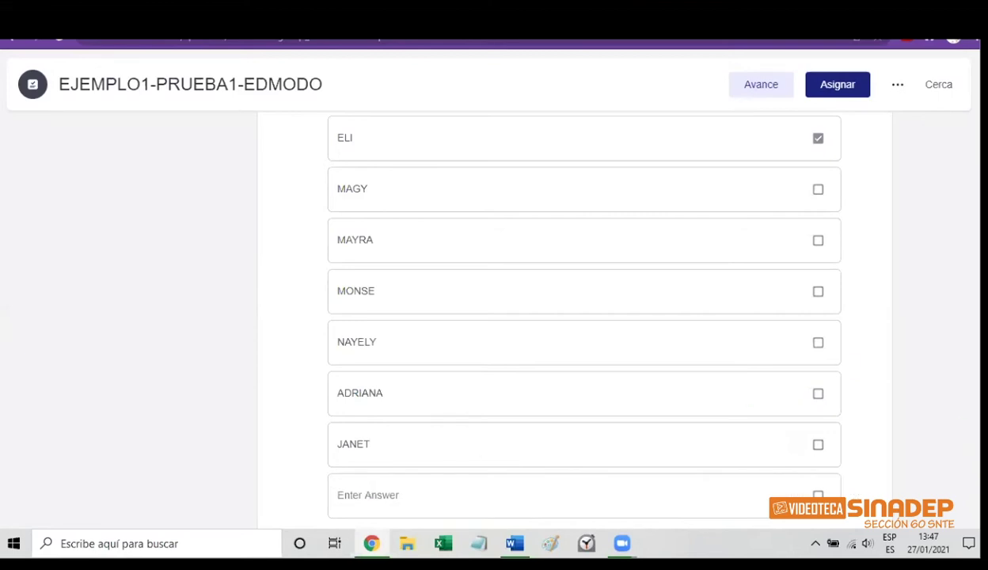
{"action": "scroll", "coordinate": [574, 317], "scroll_direction": "down", "scroll_amount": 2}
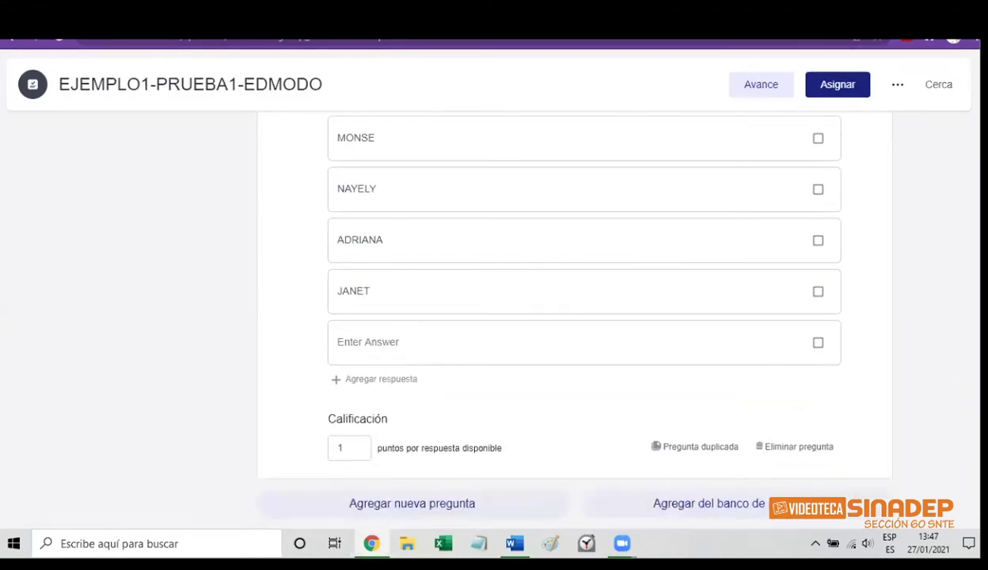
Add the answer ENHEDEE, correcting the misspelled HENEDEE
{"action": "left_click", "coordinate": [358, 345]}
{"action": "type", "text": "HENEDEE"}
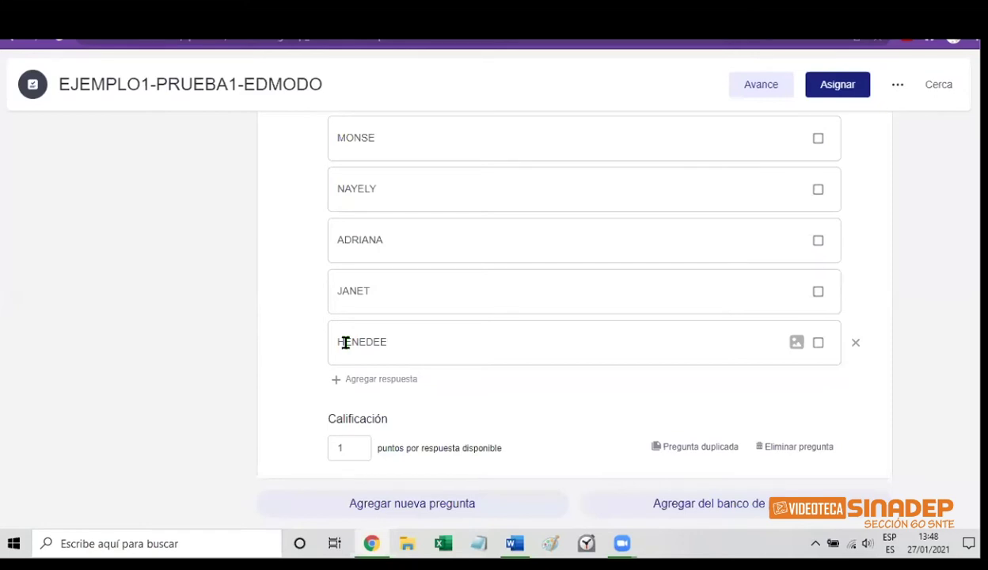
{"action": "double_click", "coordinate": [345, 342]}
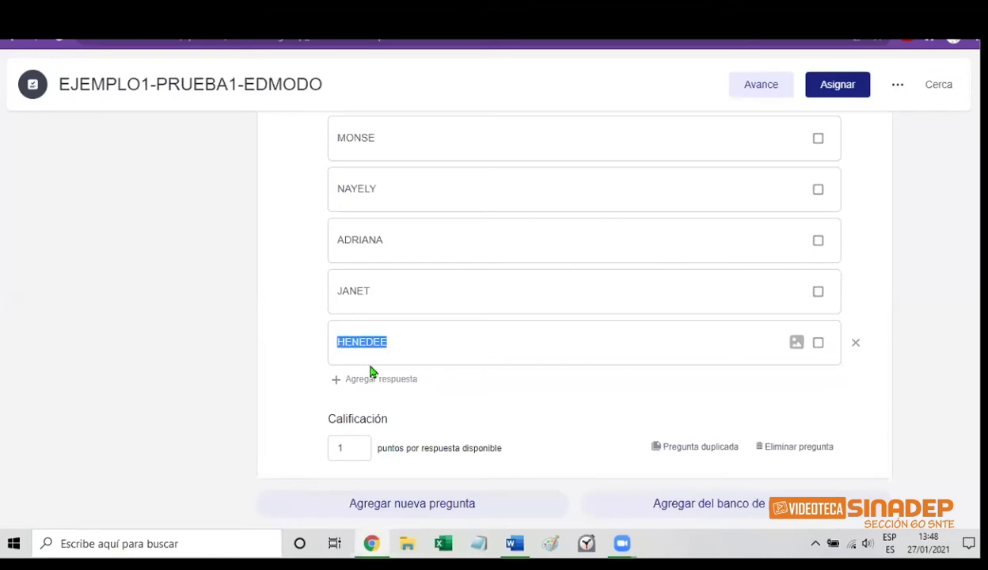
{"action": "left_click", "coordinate": [348, 341]}
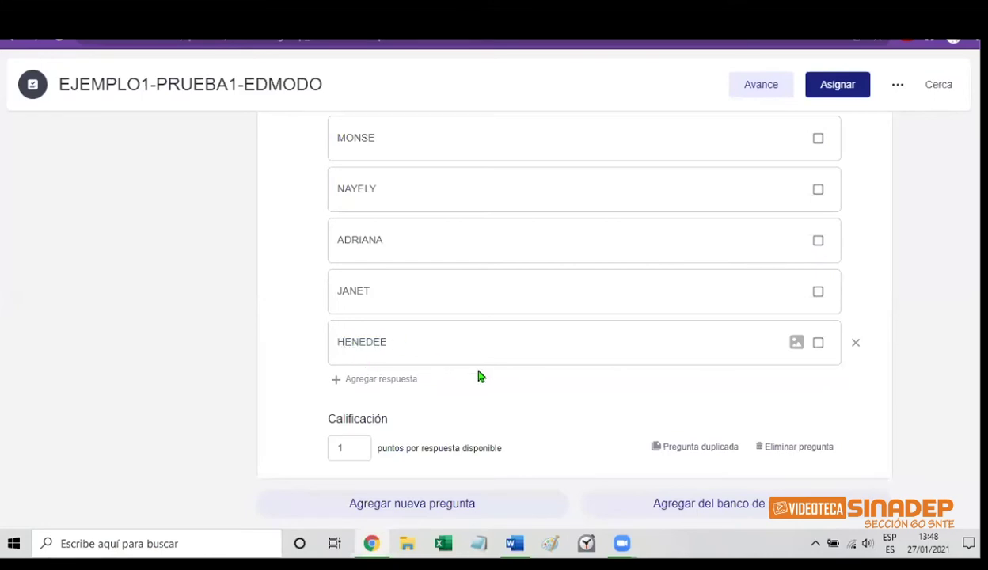
{"action": "key", "text": "BackSpace"}
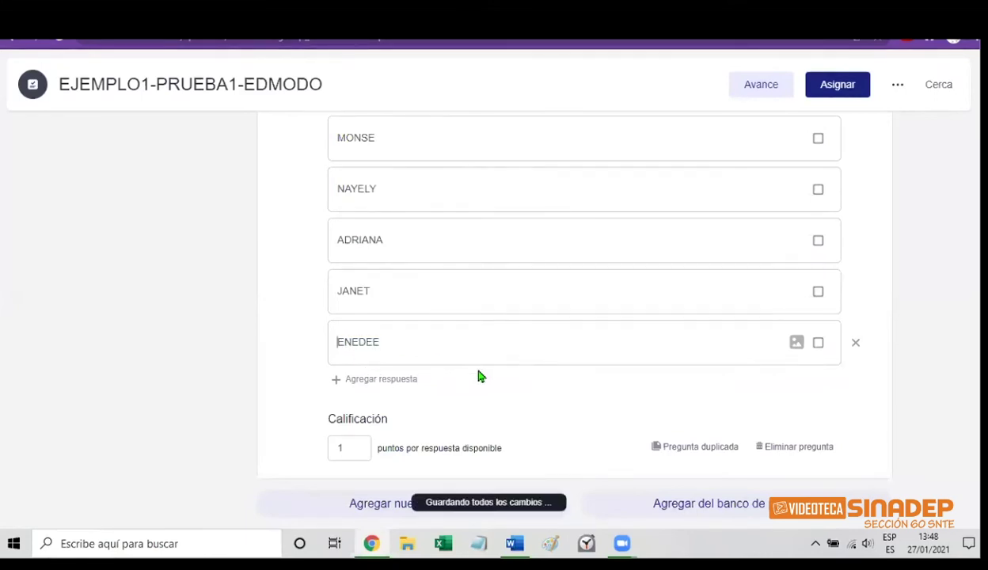
{"action": "left_click", "coordinate": [354, 342]}
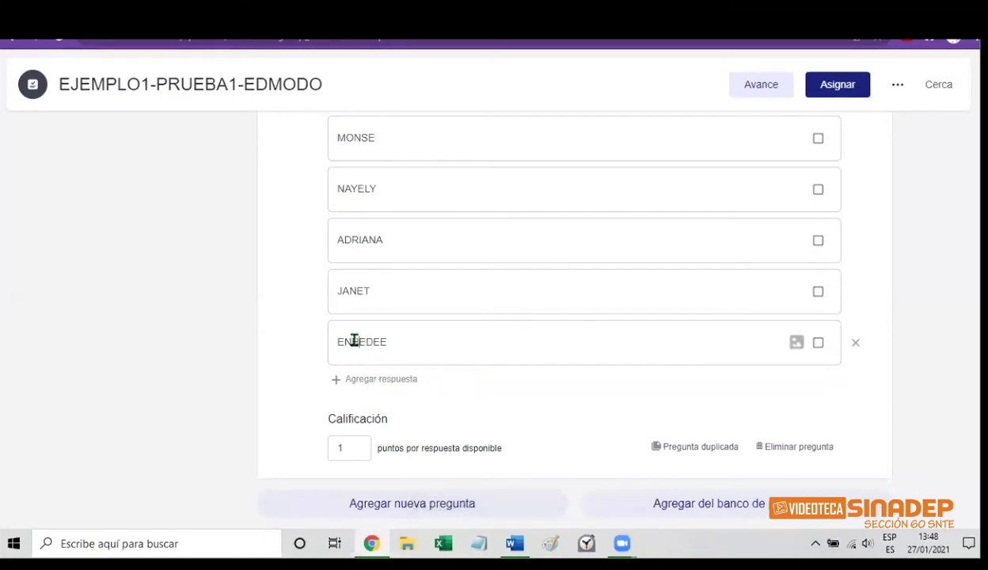
{"action": "type", "text": "H"}
Add answer options JANITA, PERLA, ARACELI, ARGELIA and MINERVA
{"action": "left_click", "coordinate": [380, 381]}
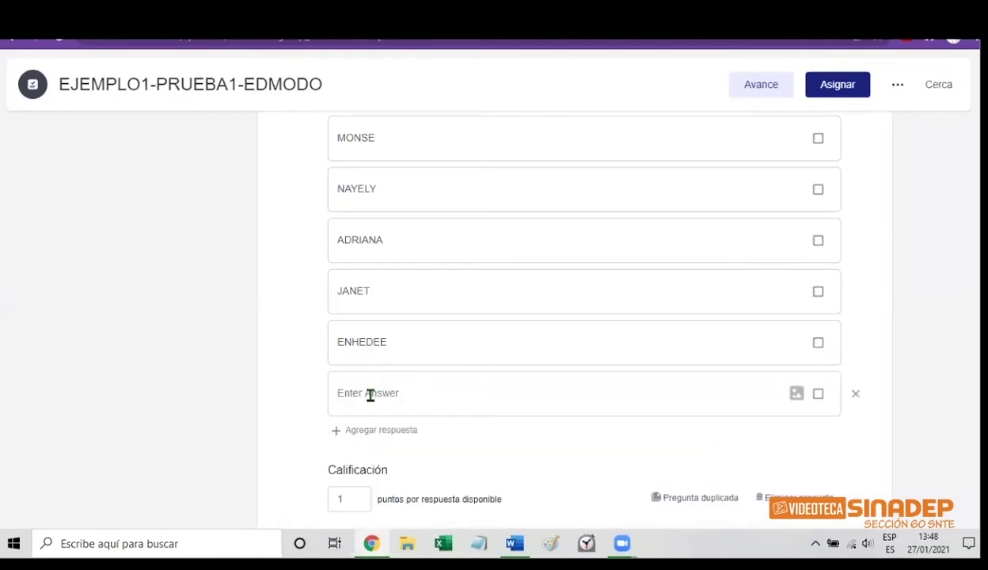
{"action": "type", "text": "JANI"}
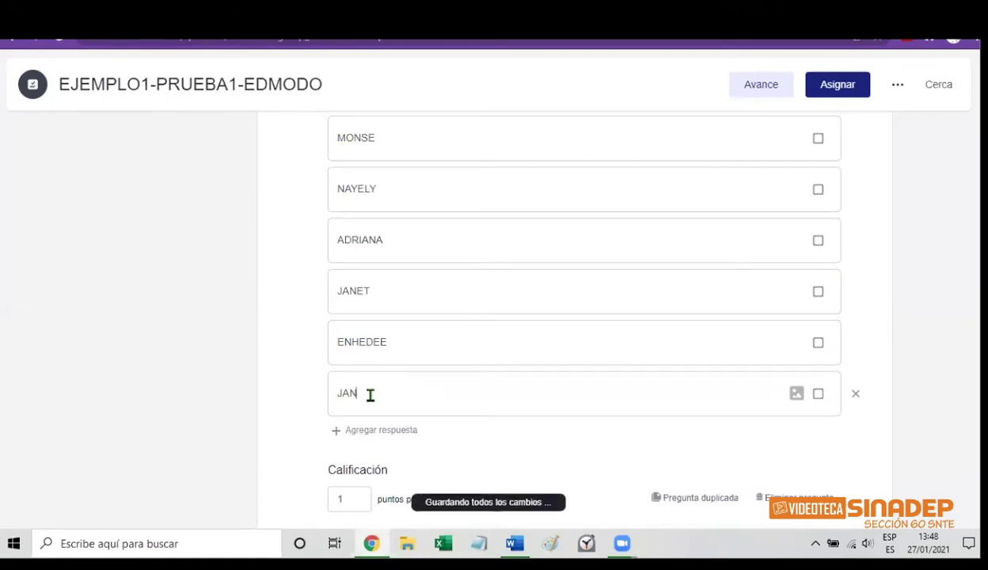
{"action": "type", "text": "TA"}
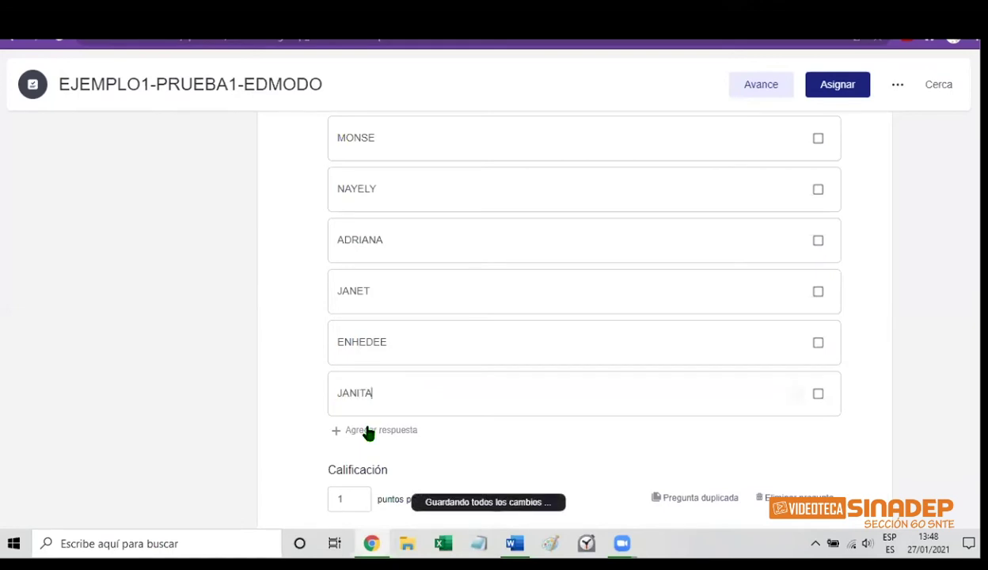
{"action": "left_click", "coordinate": [366, 434]}
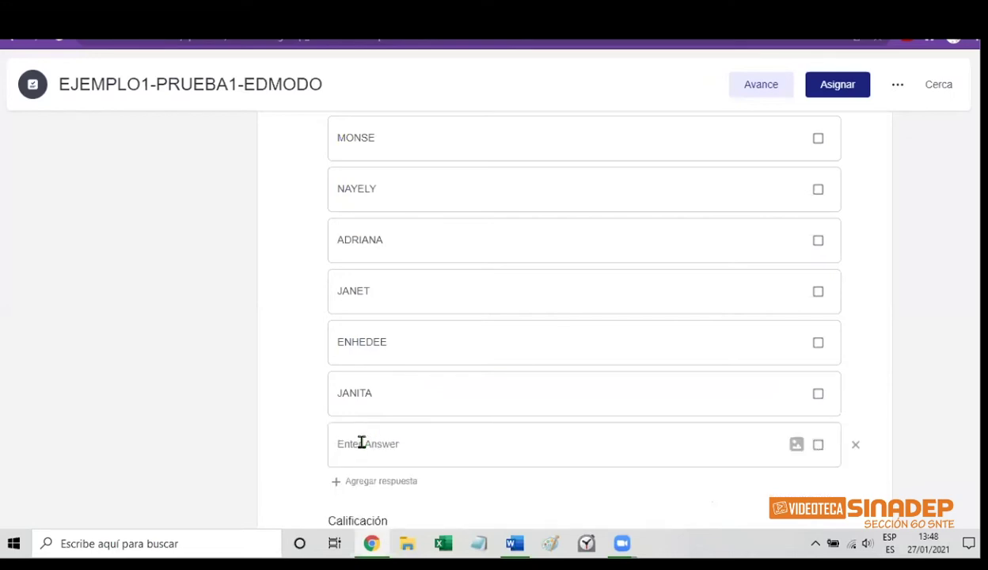
{"action": "type", "text": "PERLA"}
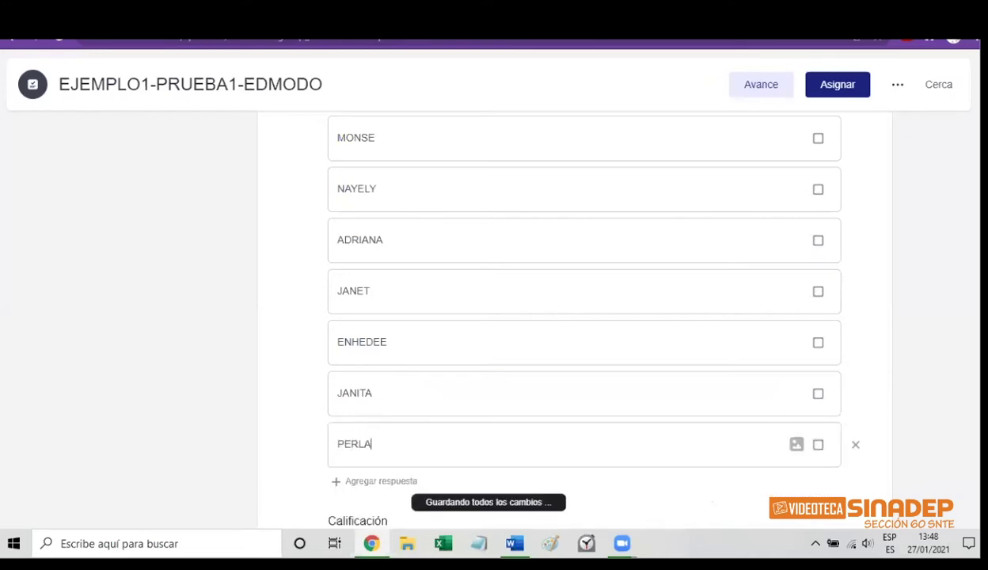
{"action": "scroll", "coordinate": [380, 333], "scroll_direction": "down", "scroll_amount": 2}
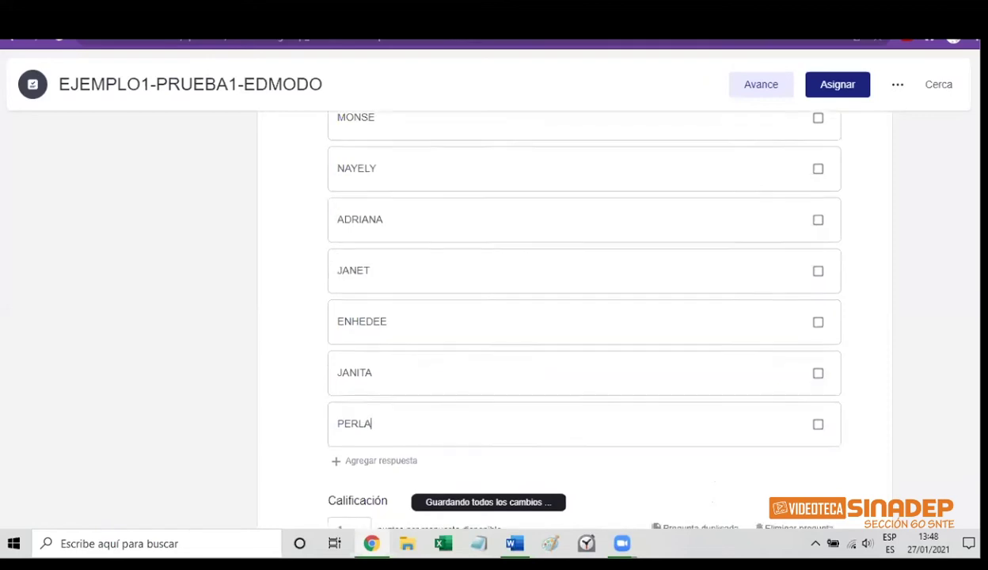
{"action": "left_click", "coordinate": [361, 382]}
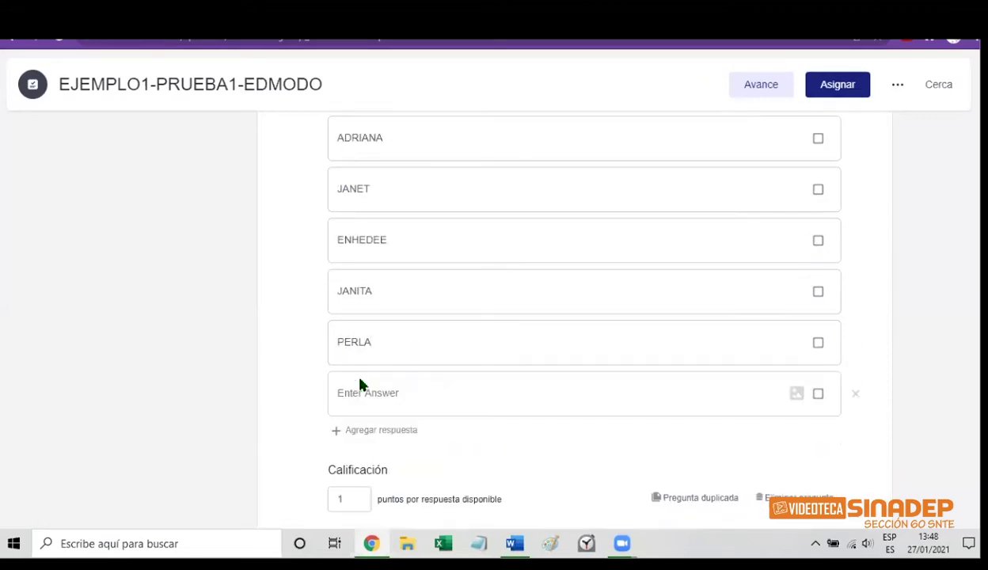
{"action": "type", "text": "A"}
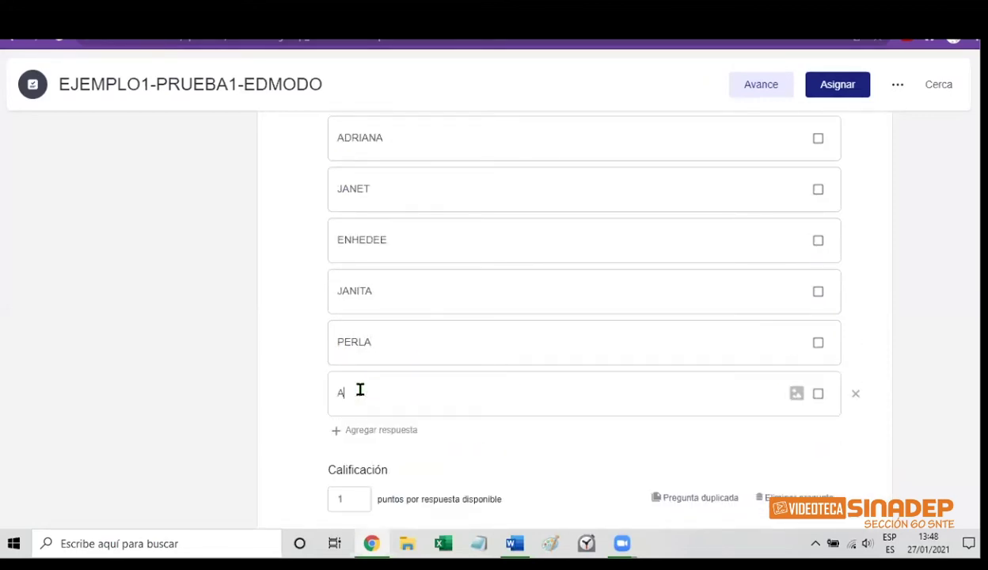
{"action": "type", "text": "RACELI"}
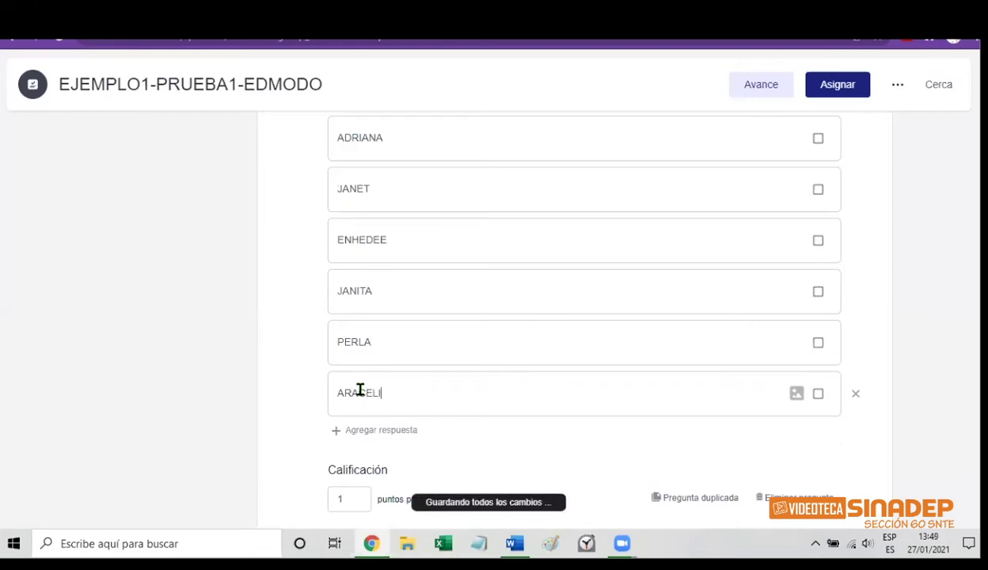
{"action": "left_click", "coordinate": [353, 433]}
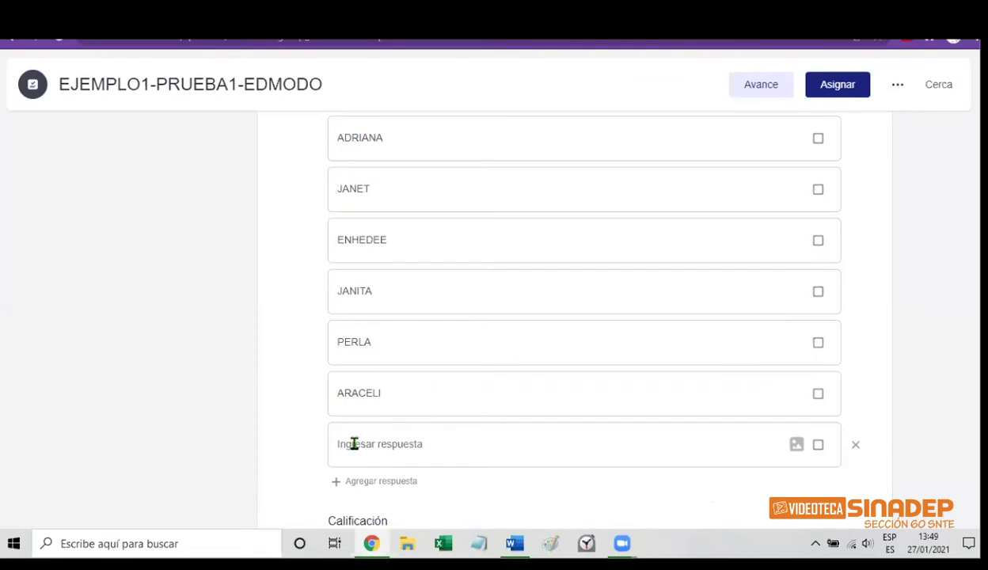
{"action": "type", "text": "ARGELIA"}
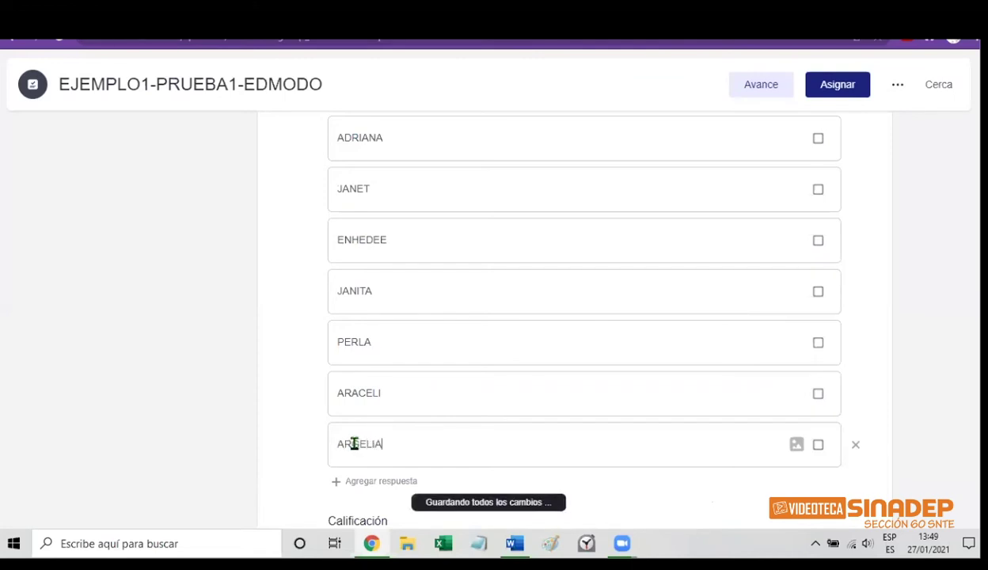
{"action": "left_click", "coordinate": [362, 482]}
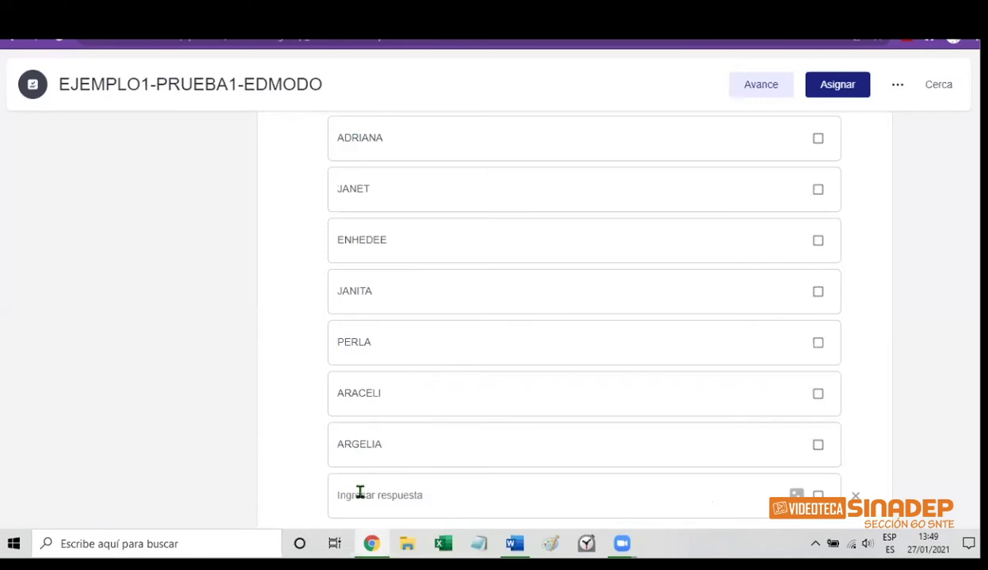
{"action": "type", "text": "MIN"}
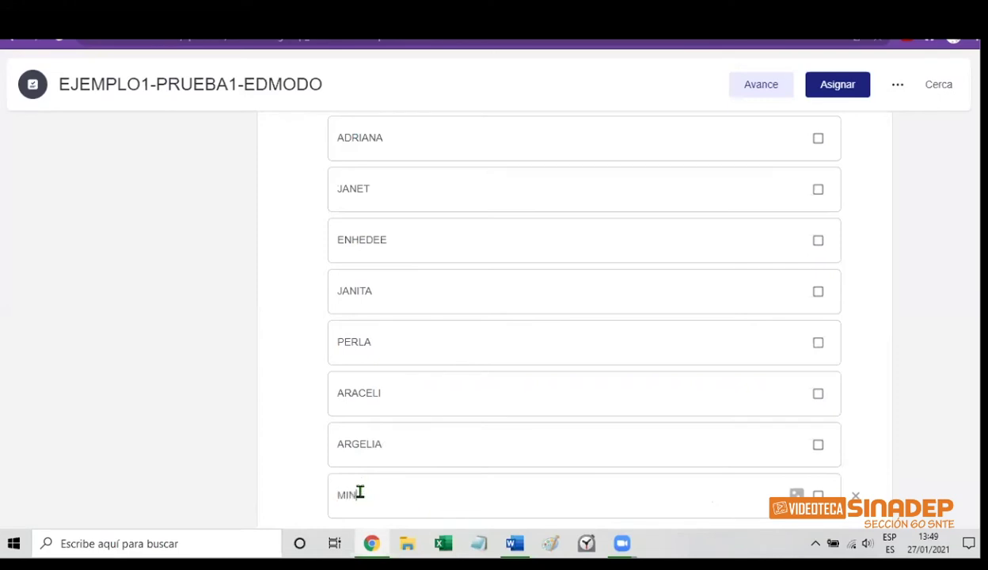
{"action": "type", "text": "ERVA"}
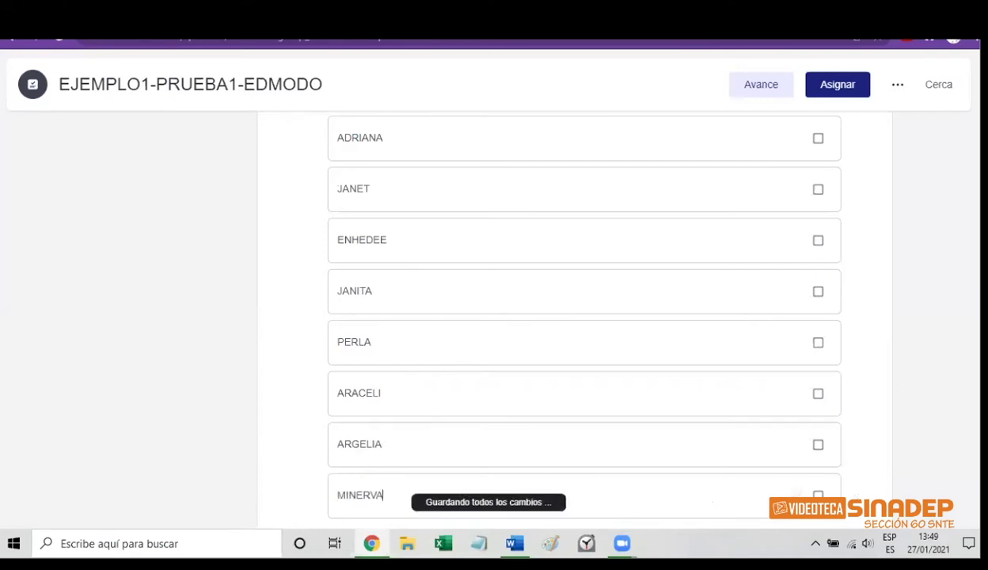
{"action": "scroll", "coordinate": [959, 407], "scroll_direction": "up", "scroll_amount": 5}
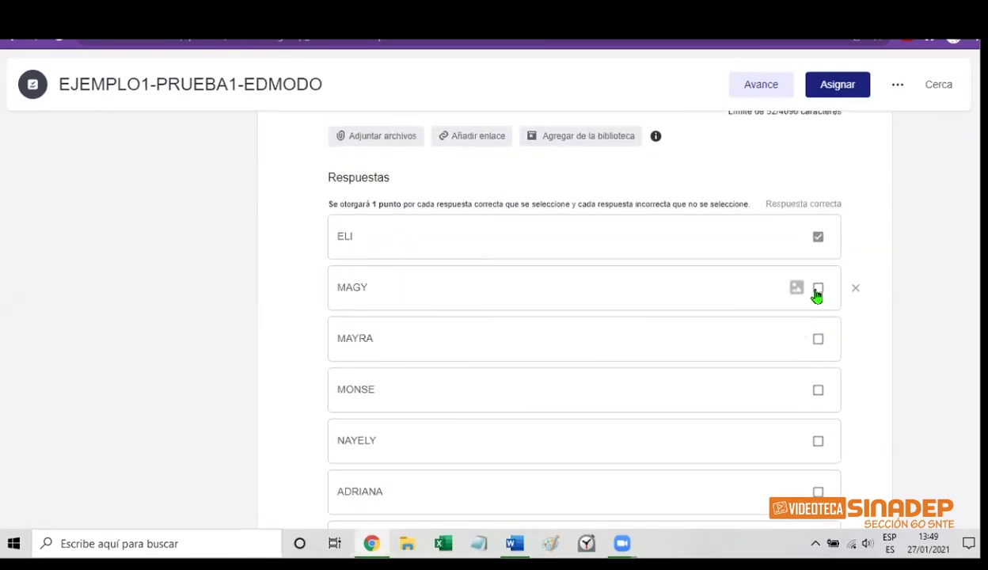
Tick Respuesta correcta for MAGY, MAYRA, MONSE, NAYELY, ADRIANA, ENHEDEE and JANET
{"action": "left_click", "coordinate": [817, 290]}
{"action": "left_click", "coordinate": [817, 340]}
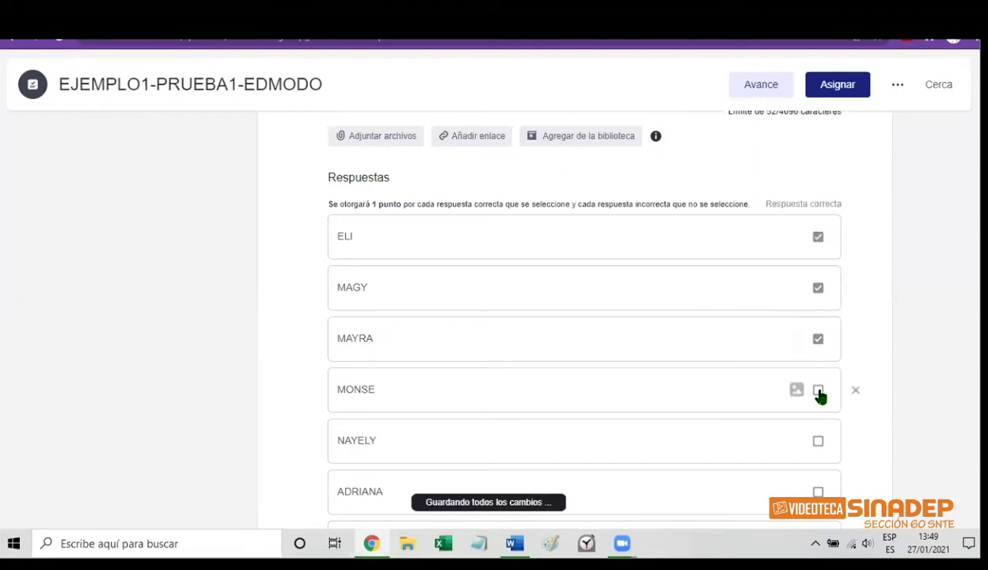
{"action": "left_click", "coordinate": [818, 442]}
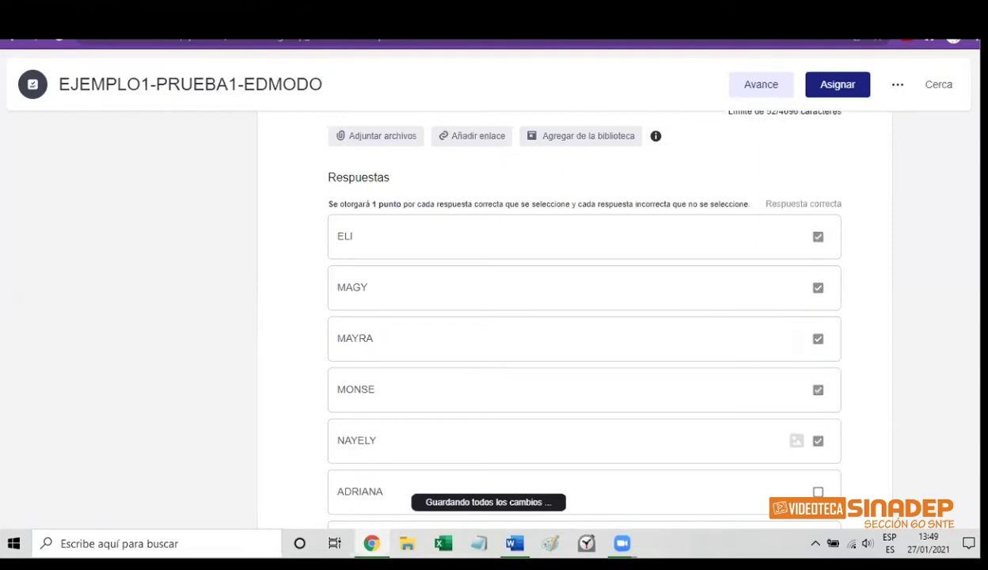
{"action": "left_click", "coordinate": [817, 389]}
{"action": "scroll", "coordinate": [854, 357], "scroll_direction": "down", "scroll_amount": 3}
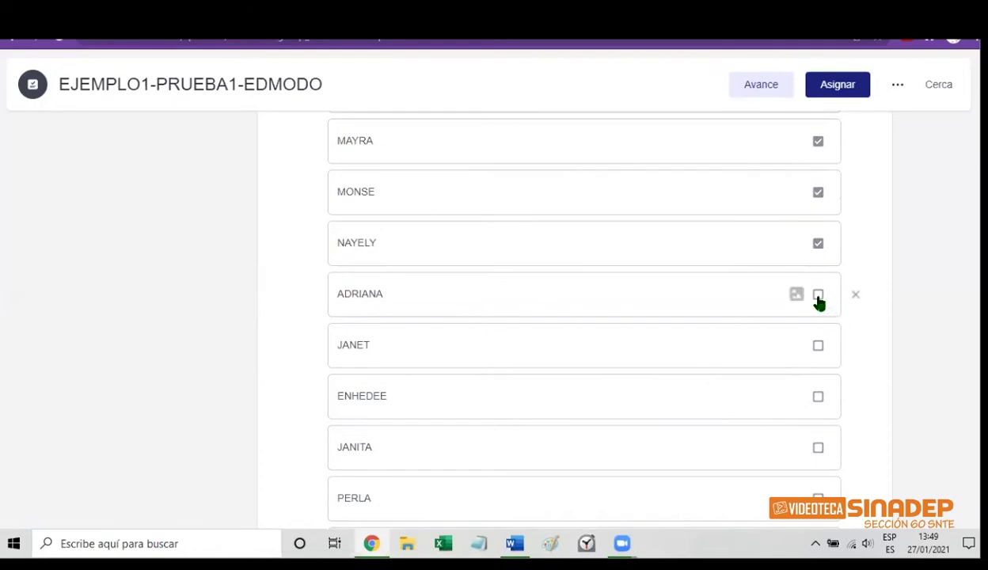
{"action": "left_click", "coordinate": [817, 298]}
{"action": "left_click", "coordinate": [818, 395]}
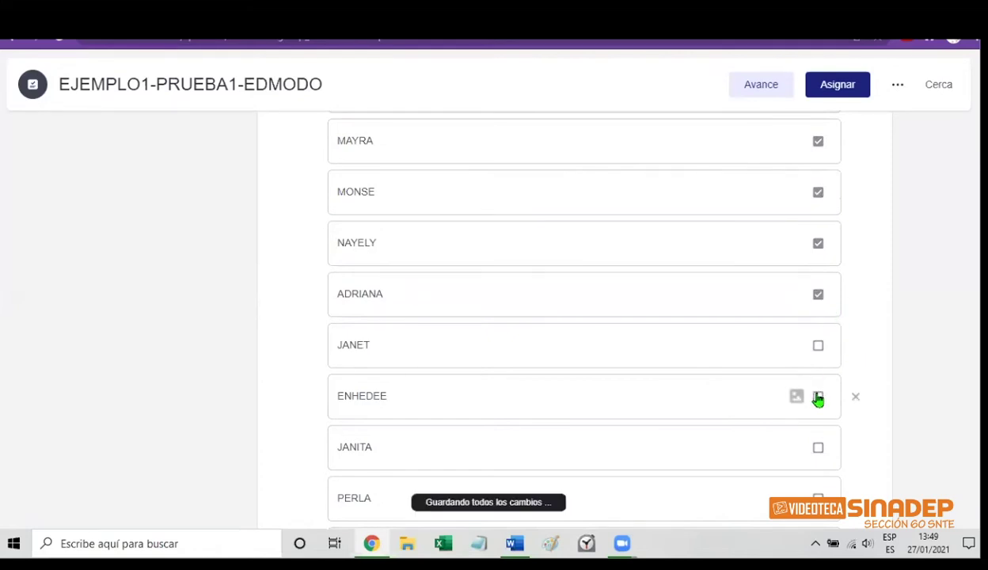
{"action": "left_click", "coordinate": [818, 348]}
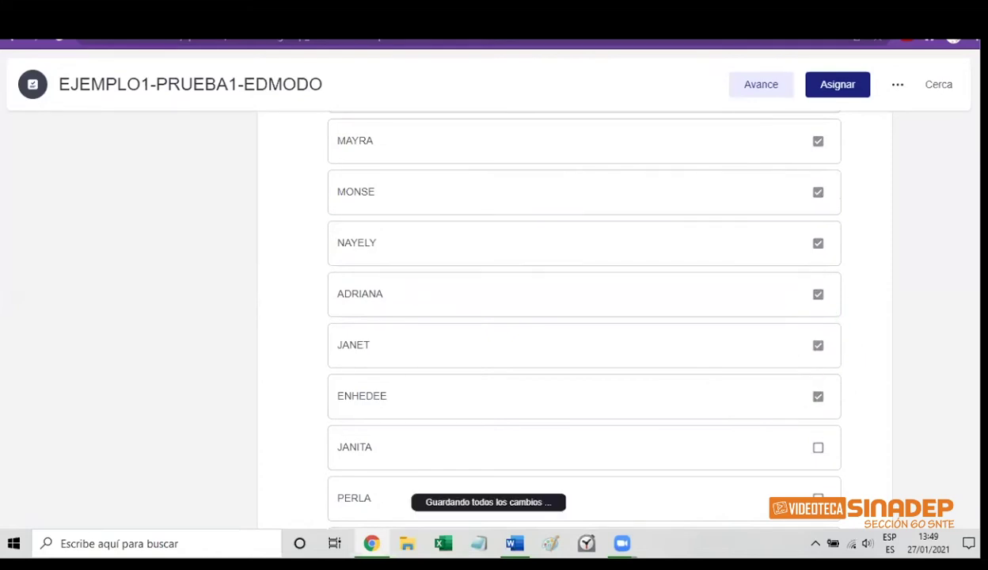
{"action": "scroll", "coordinate": [584, 316], "scroll_direction": "up", "scroll_amount": 3}
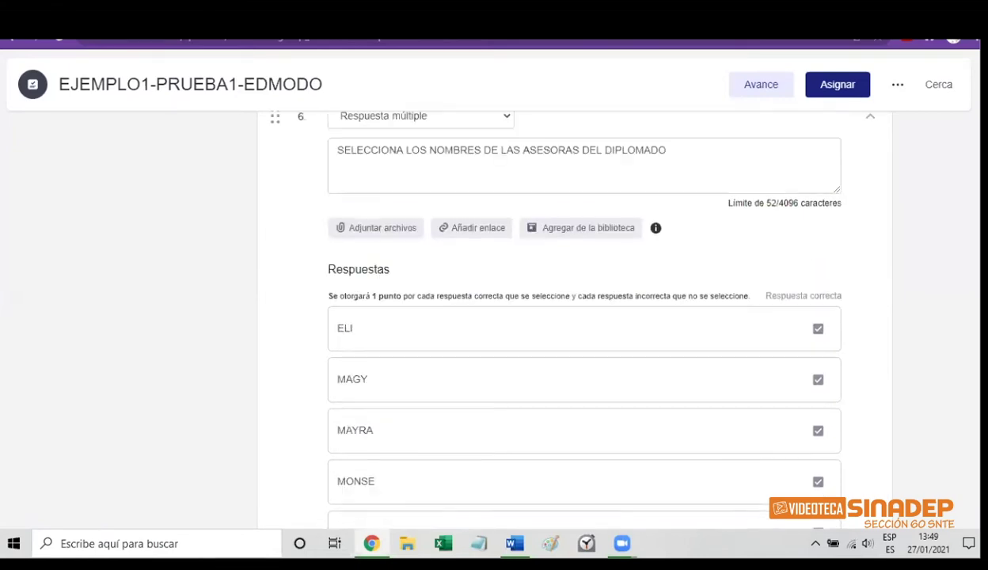
{"action": "scroll", "coordinate": [584, 317], "scroll_direction": "down", "scroll_amount": 5}
{"action": "scroll", "coordinate": [585, 317], "scroll_direction": "down", "scroll_amount": 2}
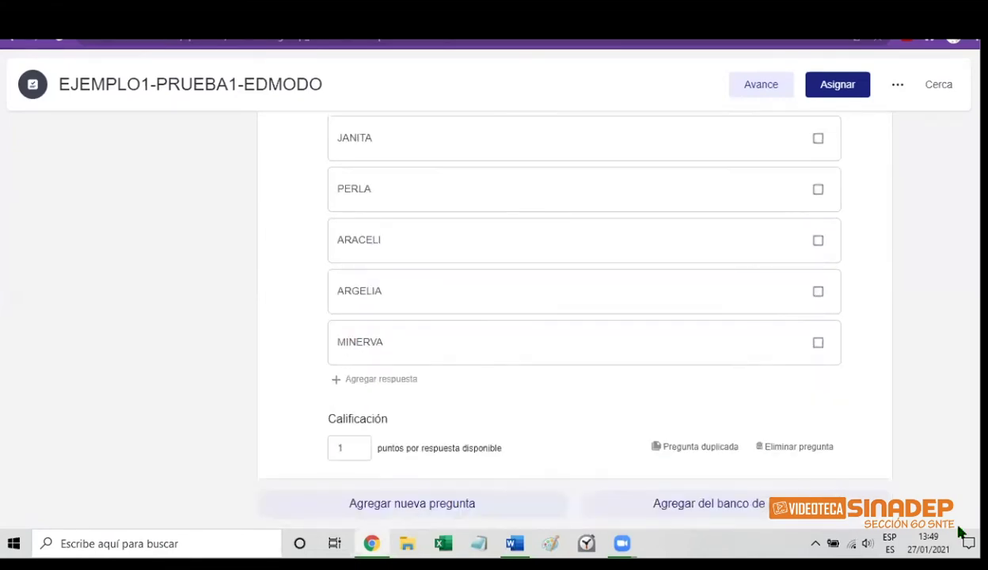
{"action": "left_click", "coordinate": [346, 448]}
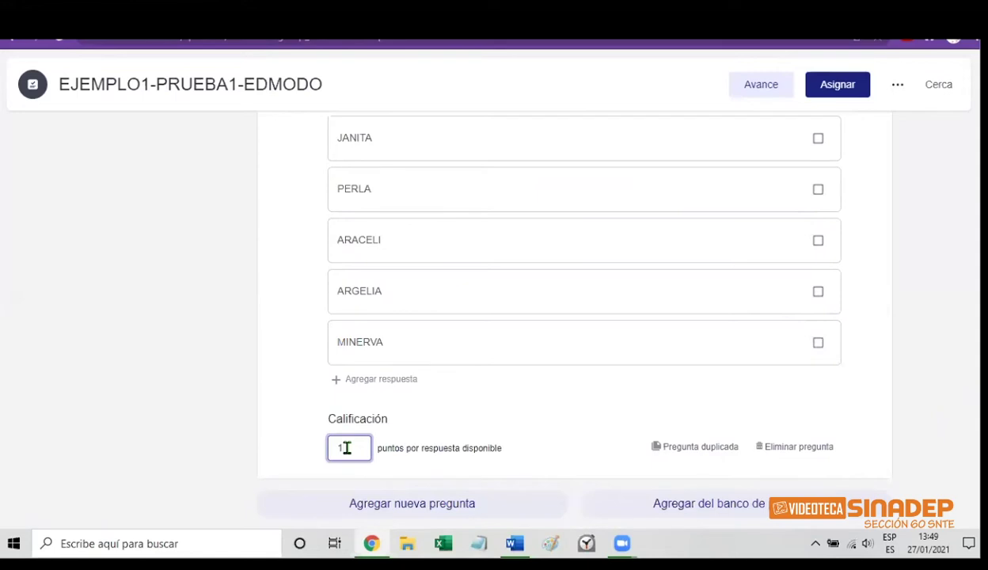
{"action": "type", "text": "0"}
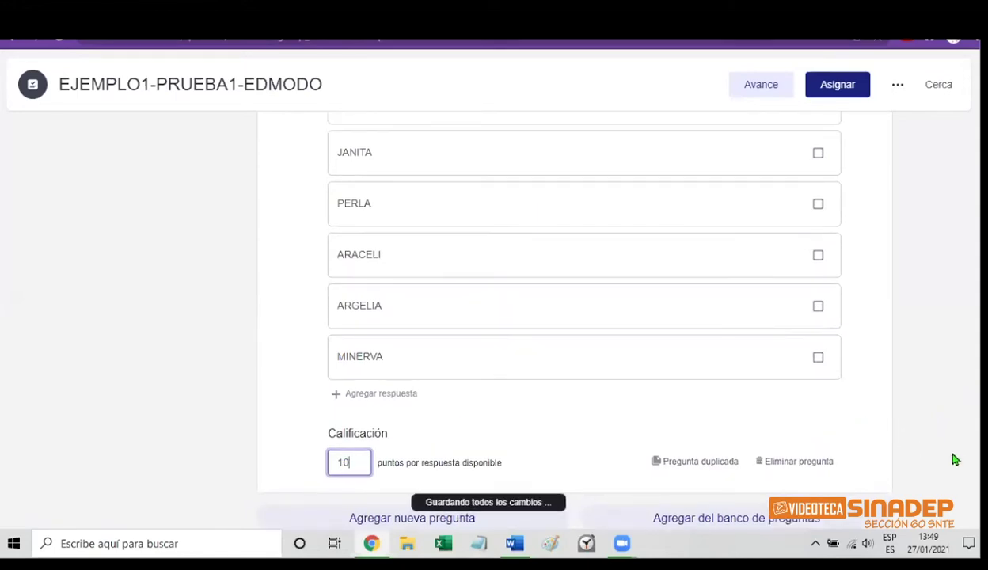
{"action": "scroll", "coordinate": [584, 316], "scroll_direction": "up", "scroll_amount": 20}
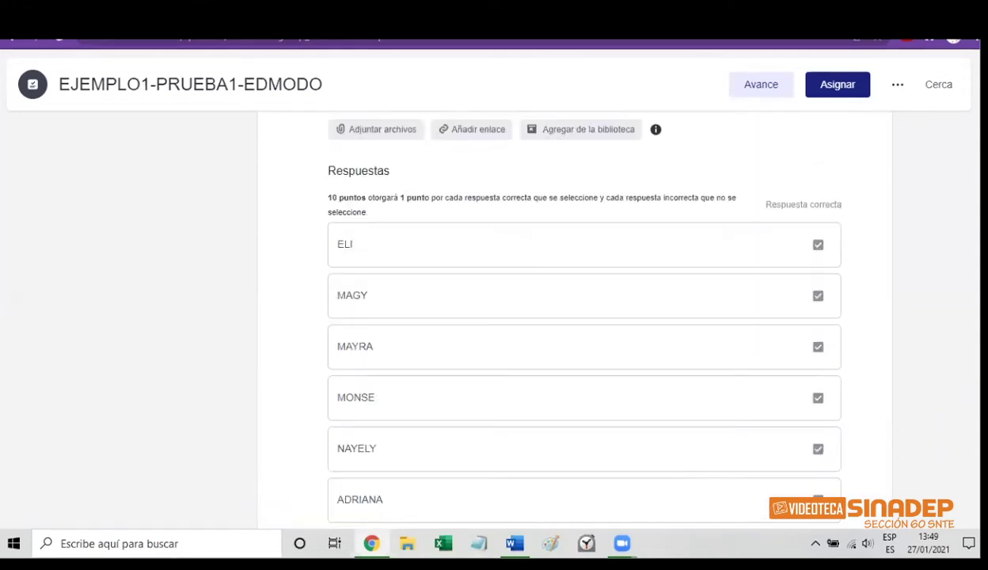
{"action": "scroll", "coordinate": [584, 316], "scroll_direction": "up", "scroll_amount": 5}
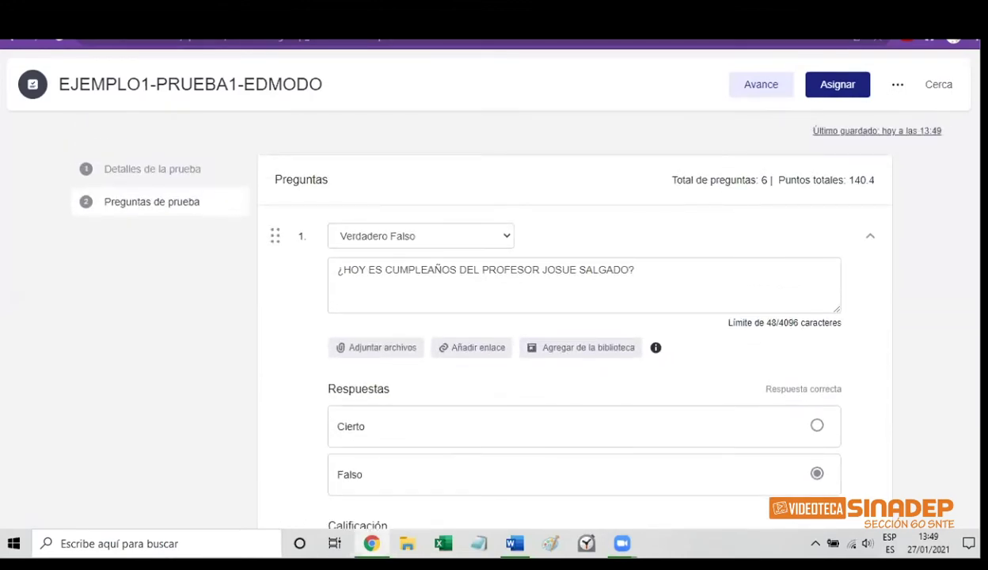
{"action": "scroll", "coordinate": [584, 316], "scroll_direction": "down", "scroll_amount": 10}
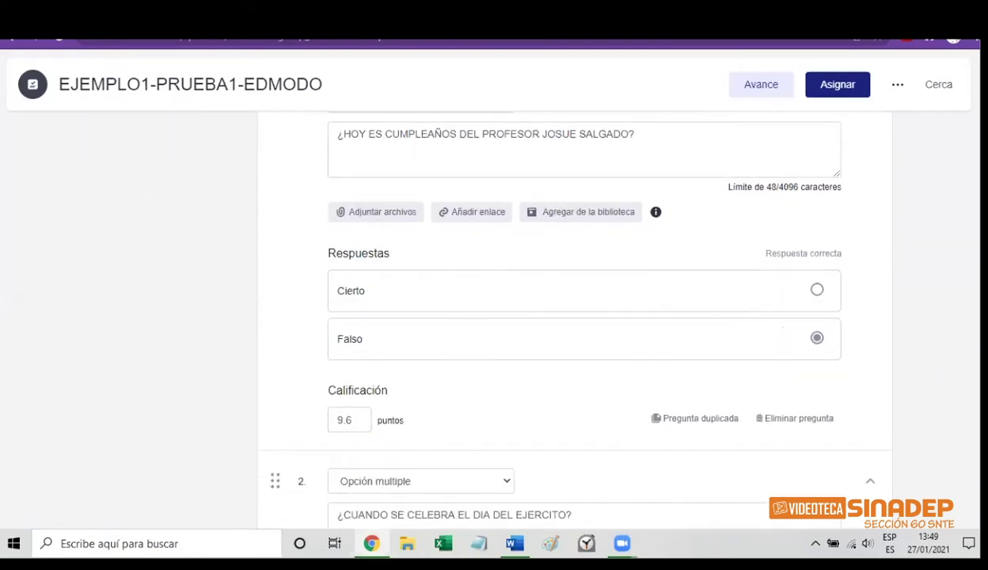
{"action": "scroll", "coordinate": [960, 388], "scroll_direction": "down", "scroll_amount": 15}
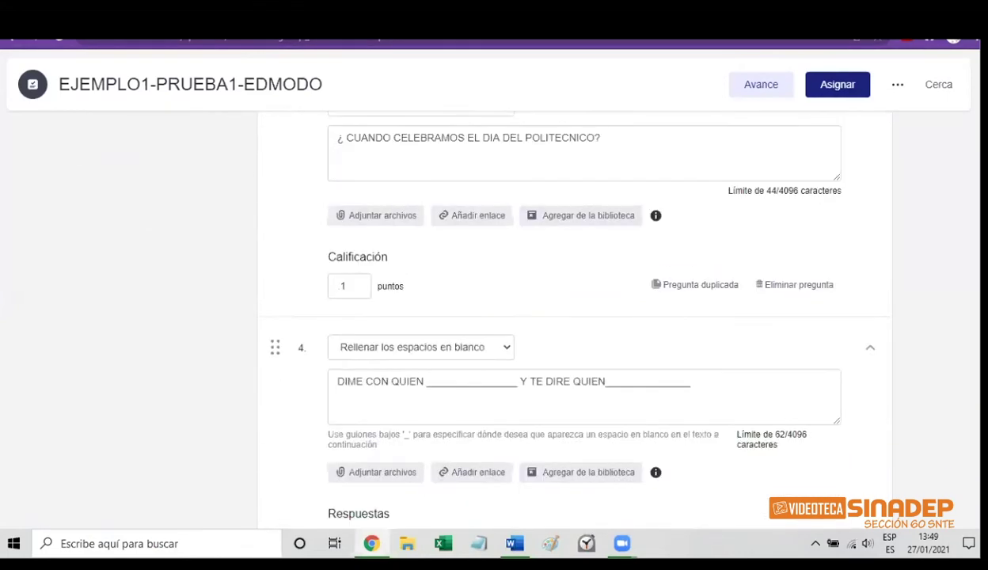
{"action": "scroll", "coordinate": [960, 388], "scroll_direction": "down", "scroll_amount": 10}
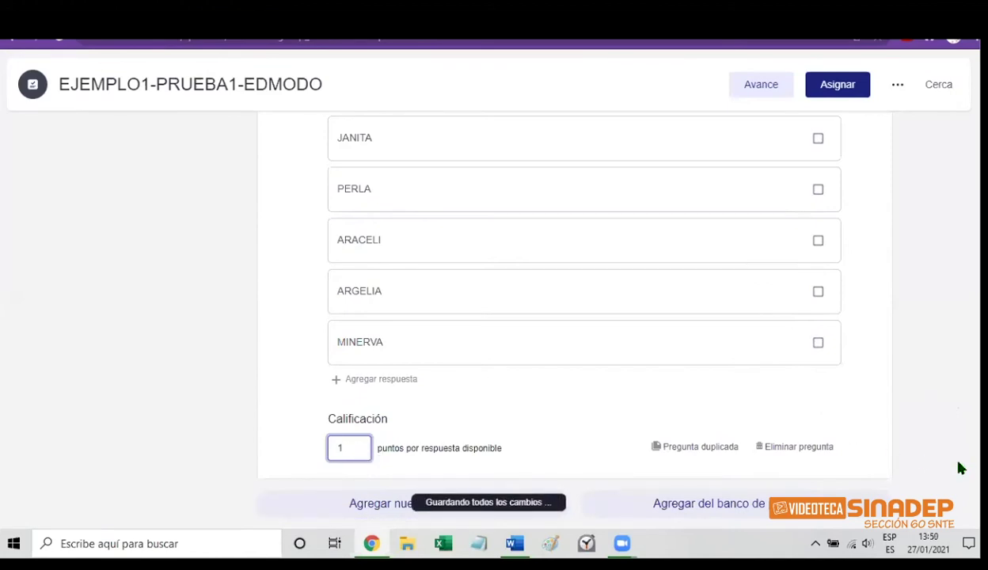
{"action": "scroll", "coordinate": [960, 468], "scroll_direction": "up", "scroll_amount": 6}
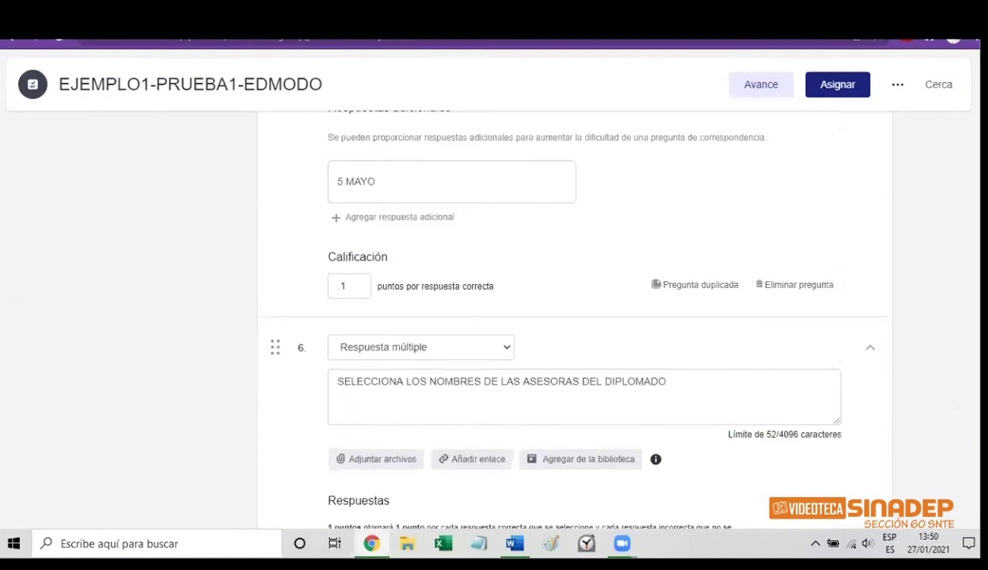
{"action": "scroll", "coordinate": [574, 316], "scroll_direction": "up", "scroll_amount": 20}
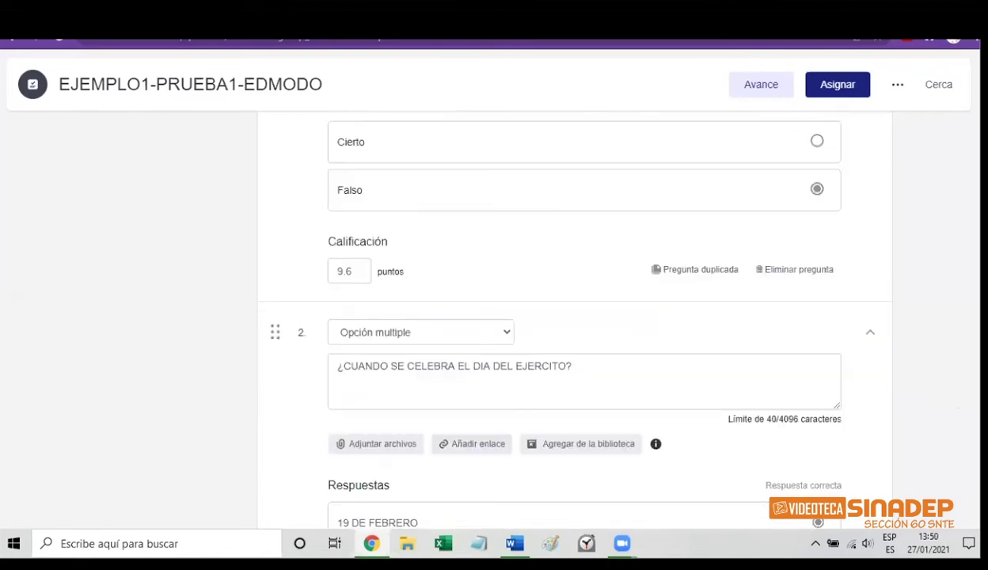
{"action": "scroll", "coordinate": [574, 316], "scroll_direction": "up", "scroll_amount": 5}
{"action": "scroll", "coordinate": [574, 316], "scroll_direction": "down", "scroll_amount": 15}
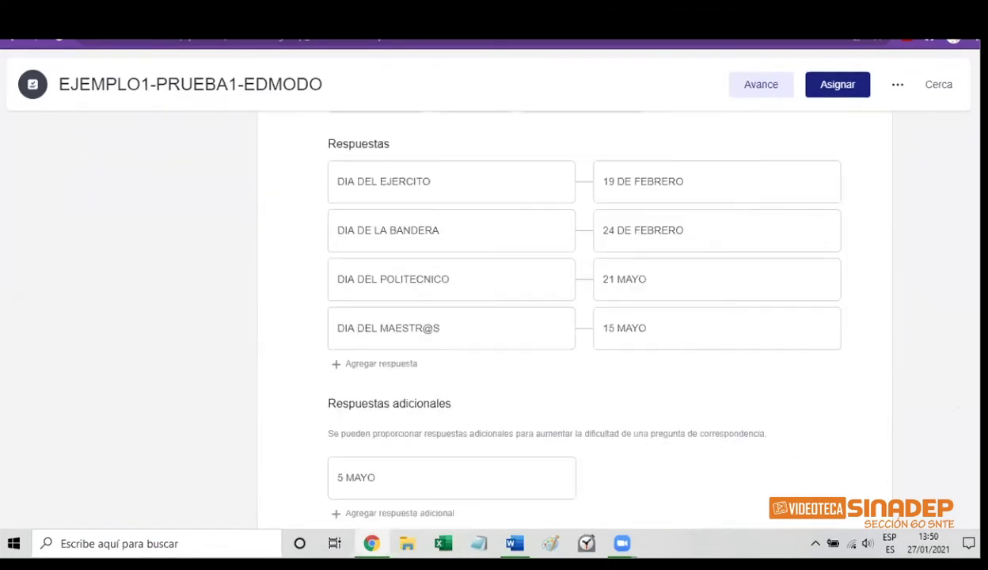
{"action": "scroll", "coordinate": [960, 497], "scroll_direction": "down", "scroll_amount": 10}
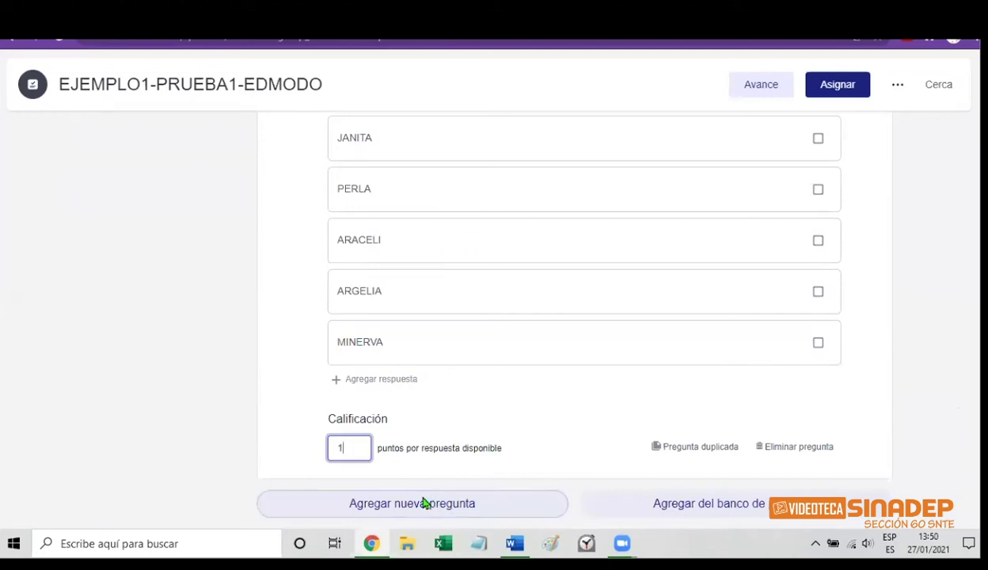
Add question 7 as a Respuesta corta item reading NOMBRE AP/AM/Ns, BOLETA, GRUPO
{"action": "left_click", "coordinate": [438, 504]}
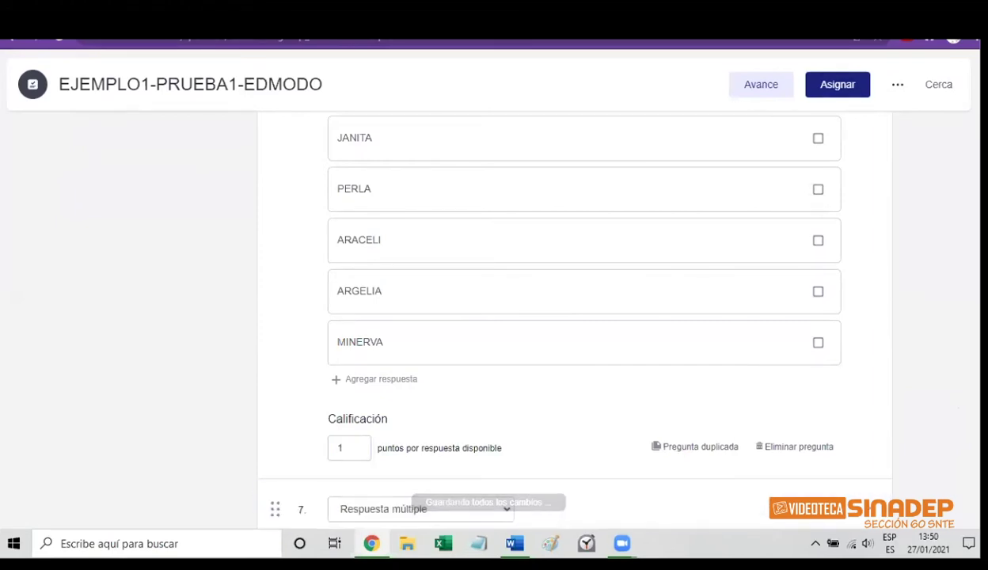
{"action": "scroll", "coordinate": [570, 317], "scroll_direction": "down", "scroll_amount": 2}
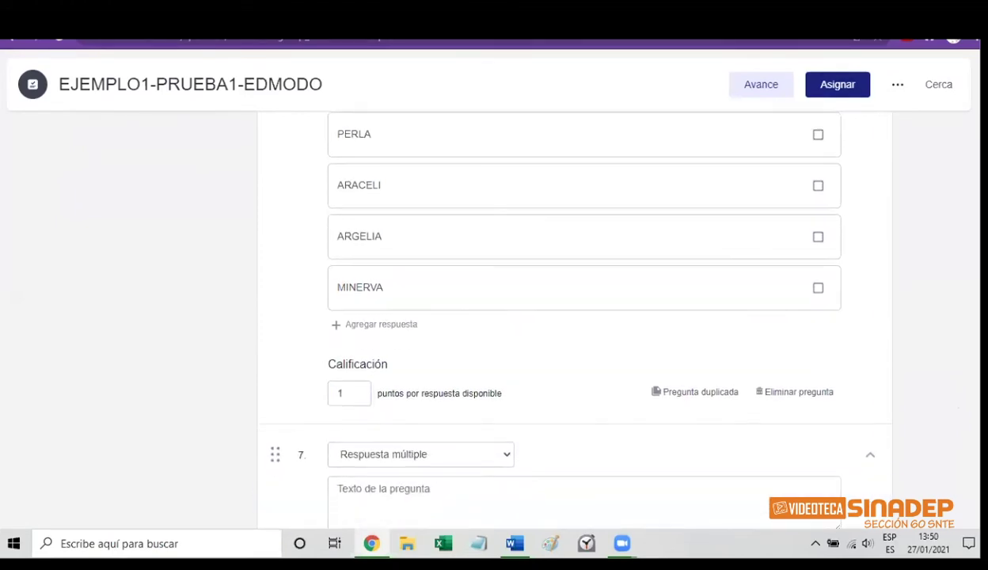
{"action": "scroll", "coordinate": [570, 317], "scroll_direction": "down", "scroll_amount": 2}
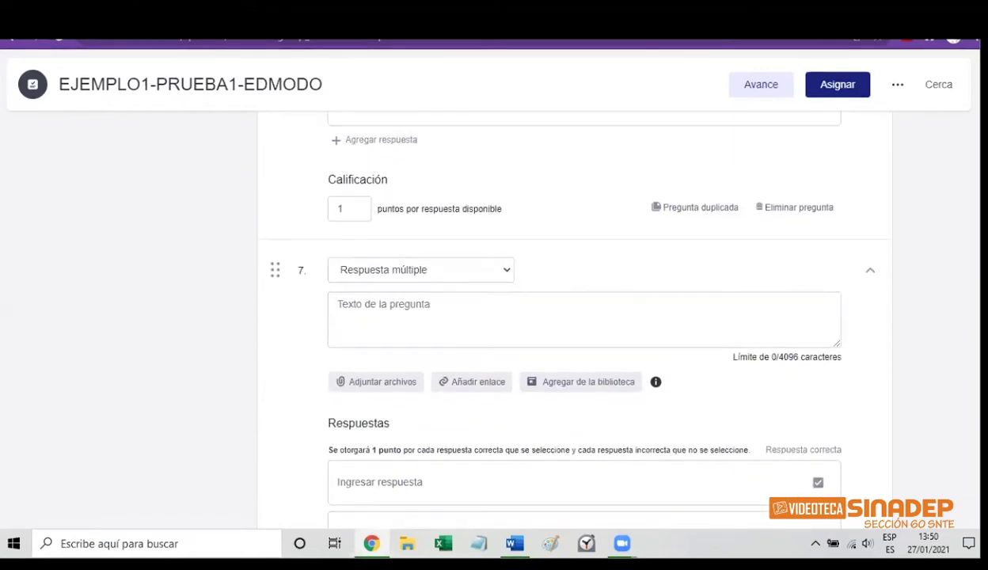
{"action": "scroll", "coordinate": [570, 316], "scroll_direction": "up", "scroll_amount": 1}
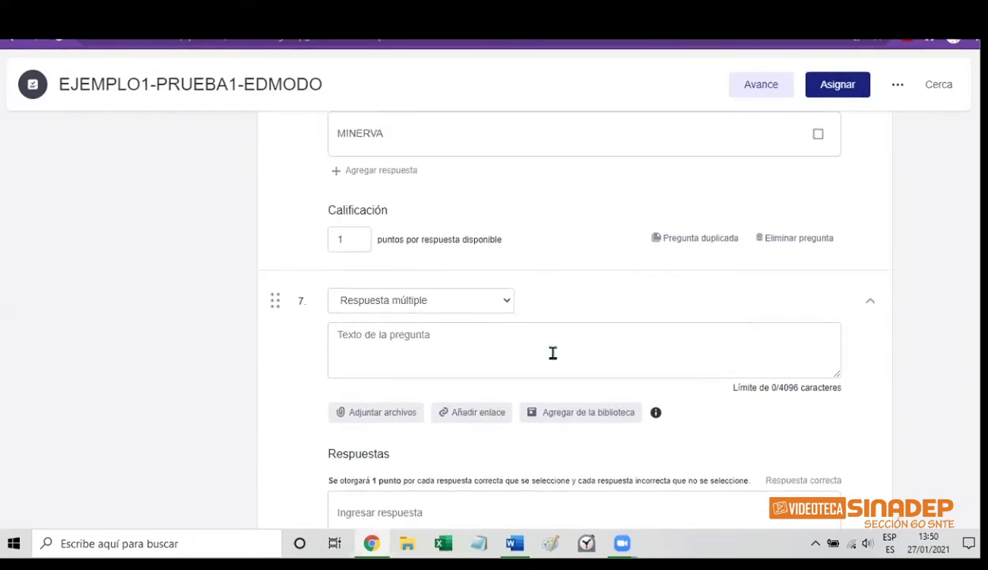
{"action": "left_click", "coordinate": [507, 303]}
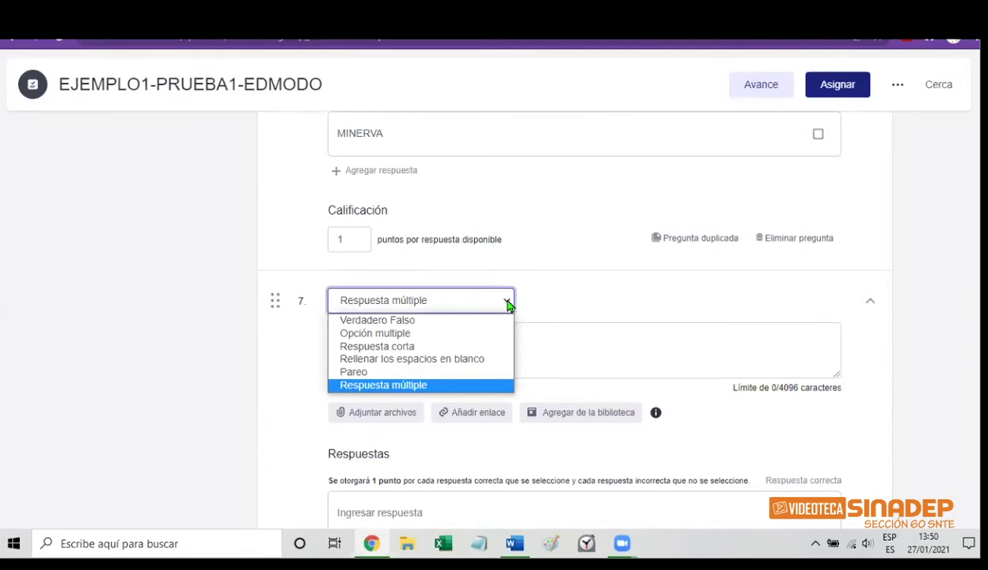
{"action": "left_click", "coordinate": [448, 347]}
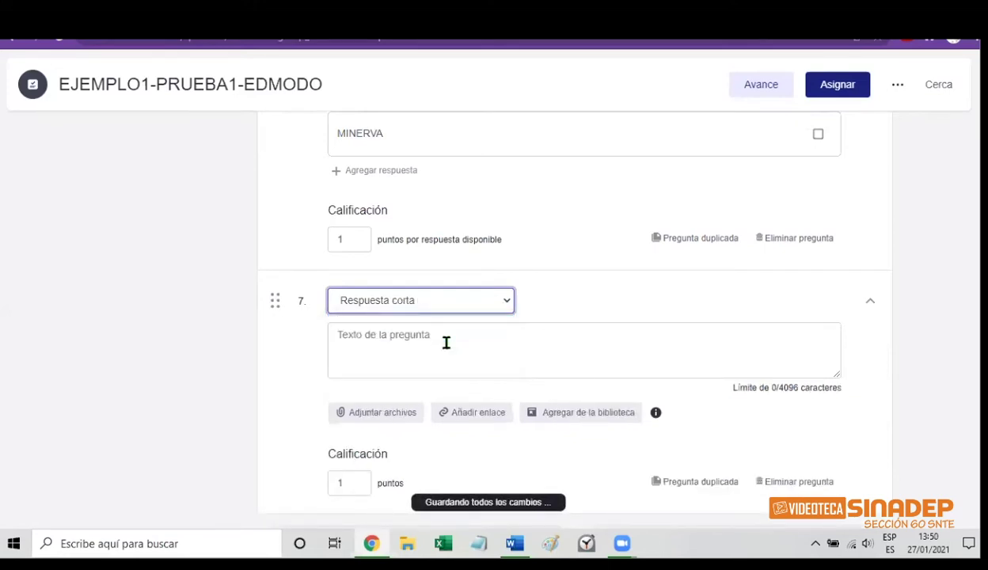
{"action": "left_click", "coordinate": [399, 340]}
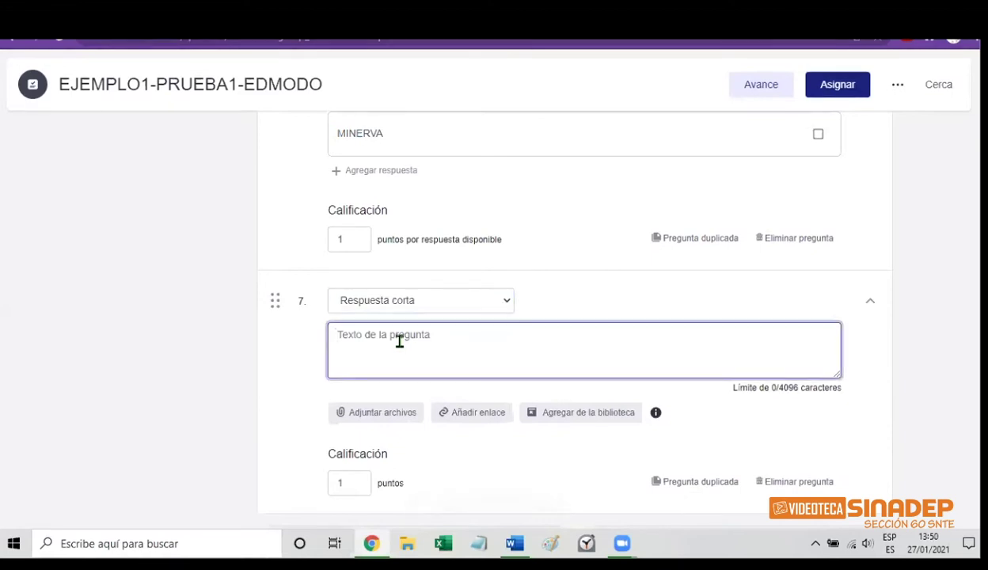
{"action": "type", "text": "N"}
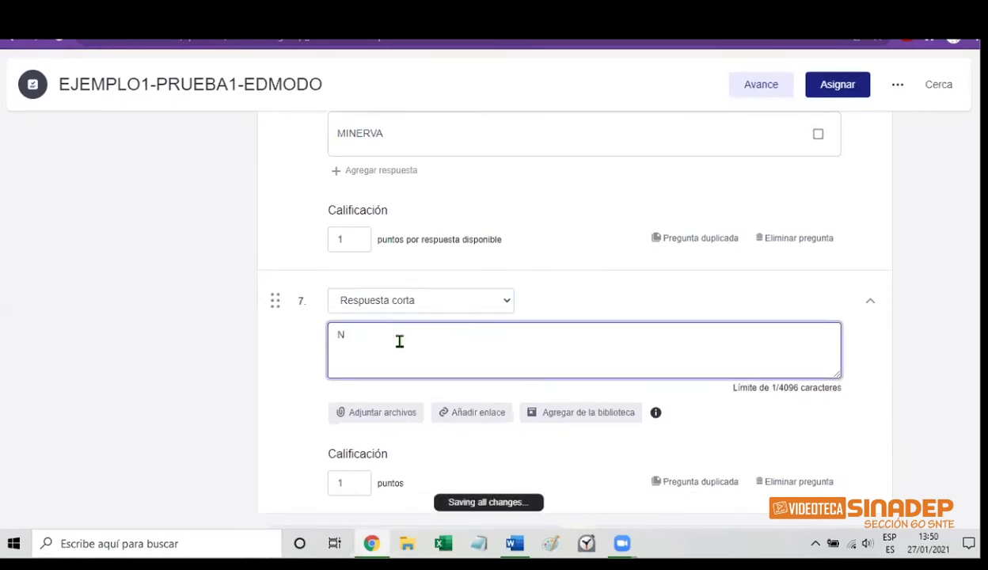
{"action": "type", "text": "OMBRE "}
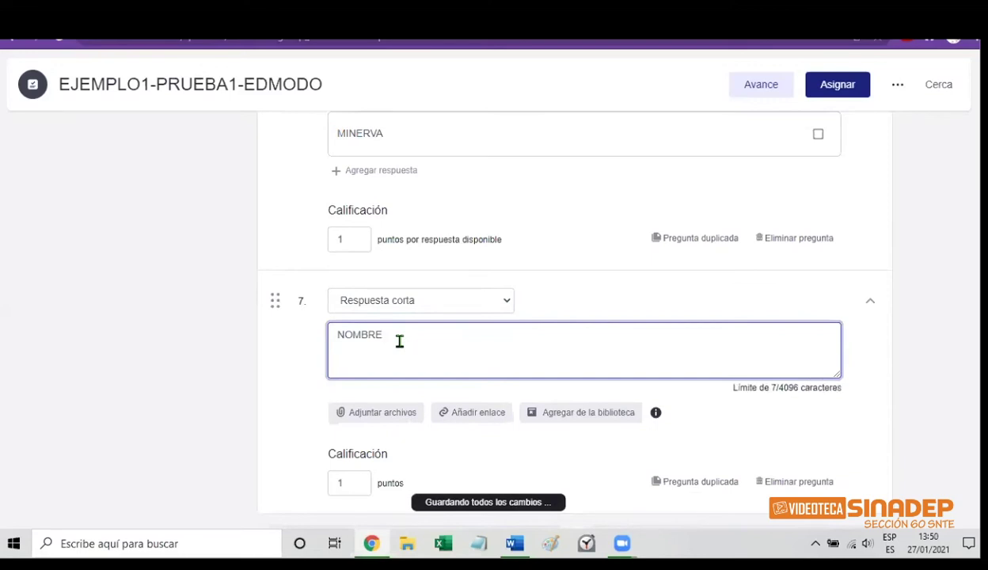
{"action": "type", "text": "AP/A"}
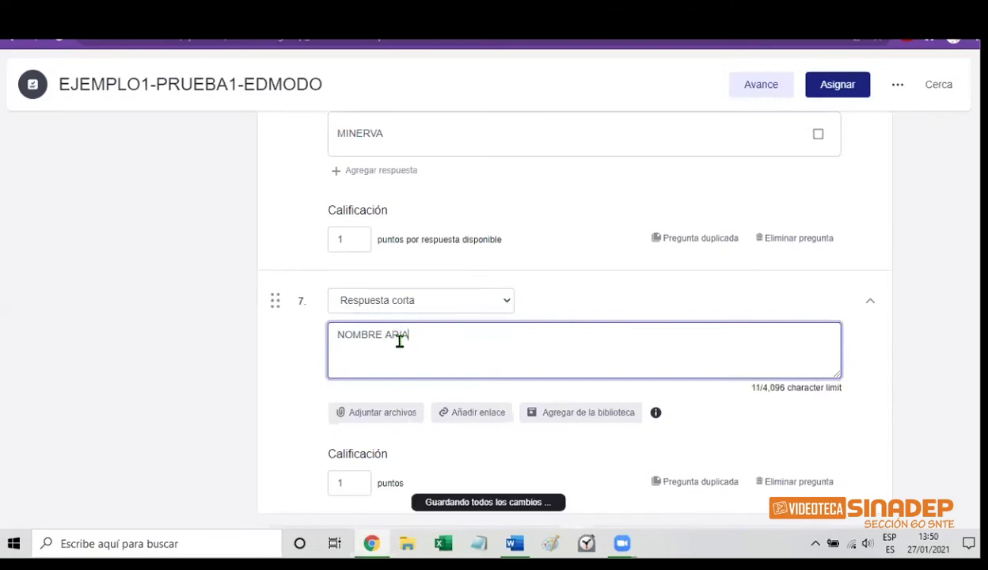
{"action": "type", "text": "RAM/Ns"}
{"action": "type", "text": ". "}
{"action": "type", "text": "BOLET"}
{"action": "type", "text": "A"}
{"action": "type", "text": ", "}
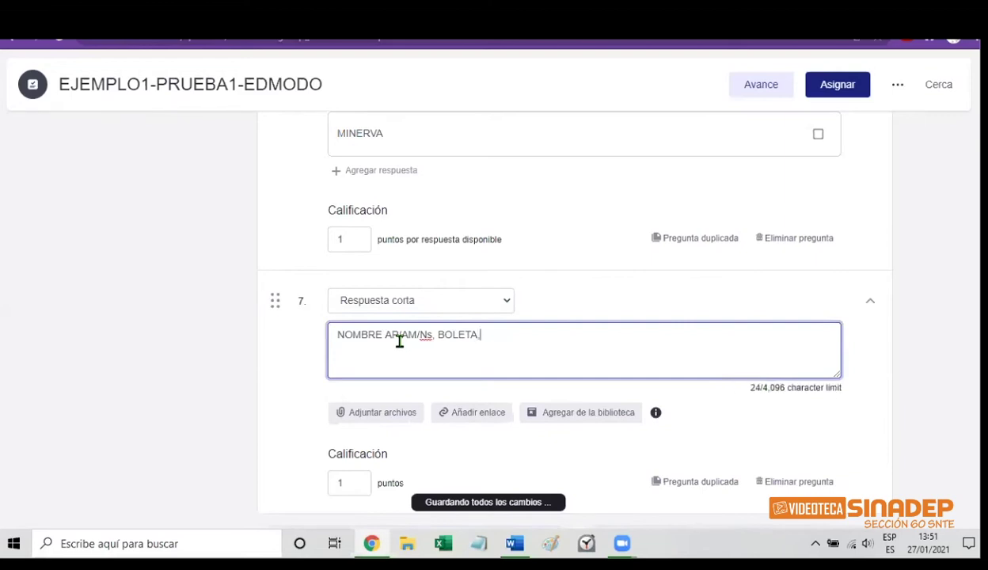
{"action": "type", "text": "GRUPO"}
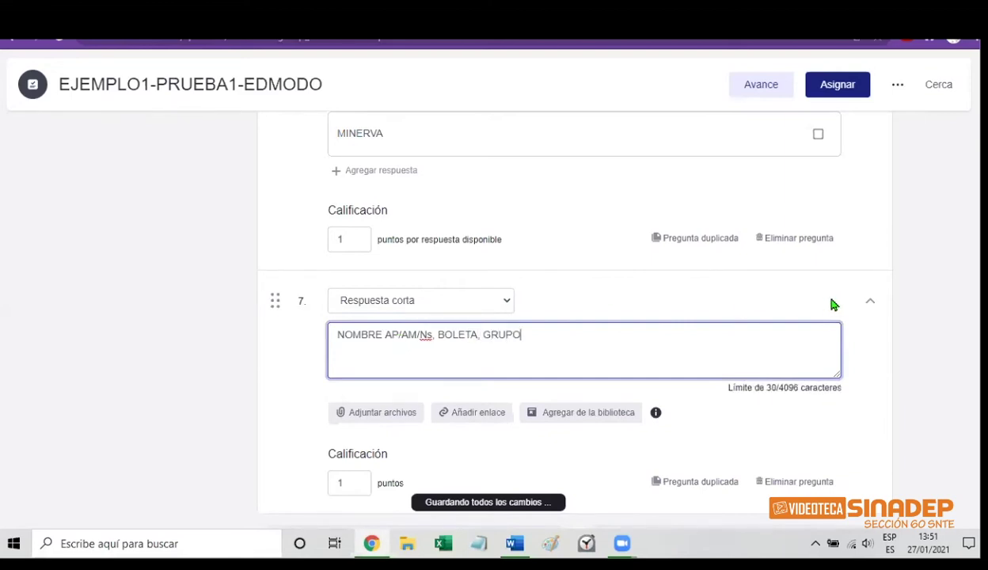
Drag the short-answer name question up past question 6 and the matching and fill-in-the-blanks questions
{"action": "left_click", "coordinate": [276, 300]}
{"action": "left_click_drag", "start_coordinate": [276, 300], "coordinate": [276, 148]}
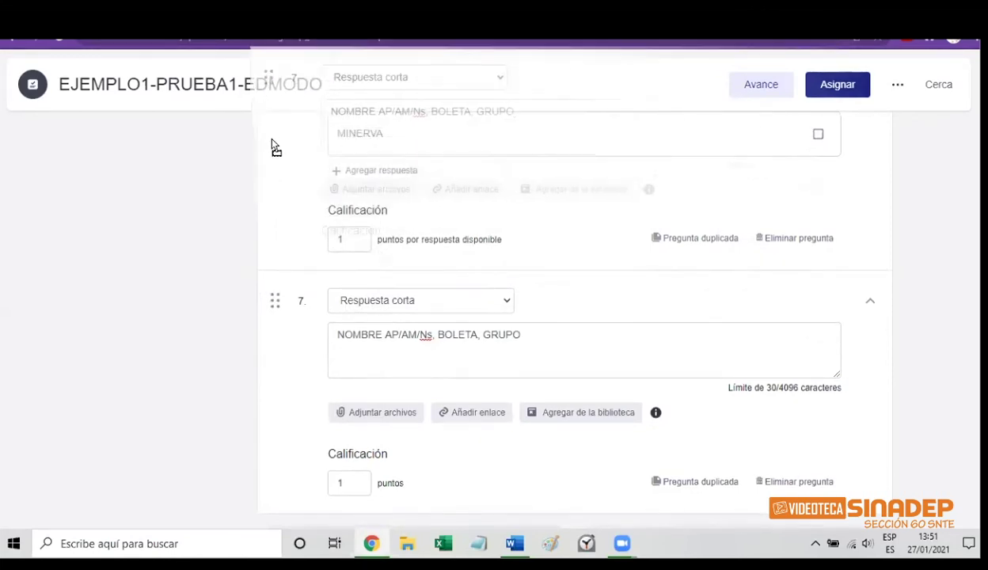
{"action": "scroll", "coordinate": [648, 273], "scroll_direction": "up", "scroll_amount": 3}
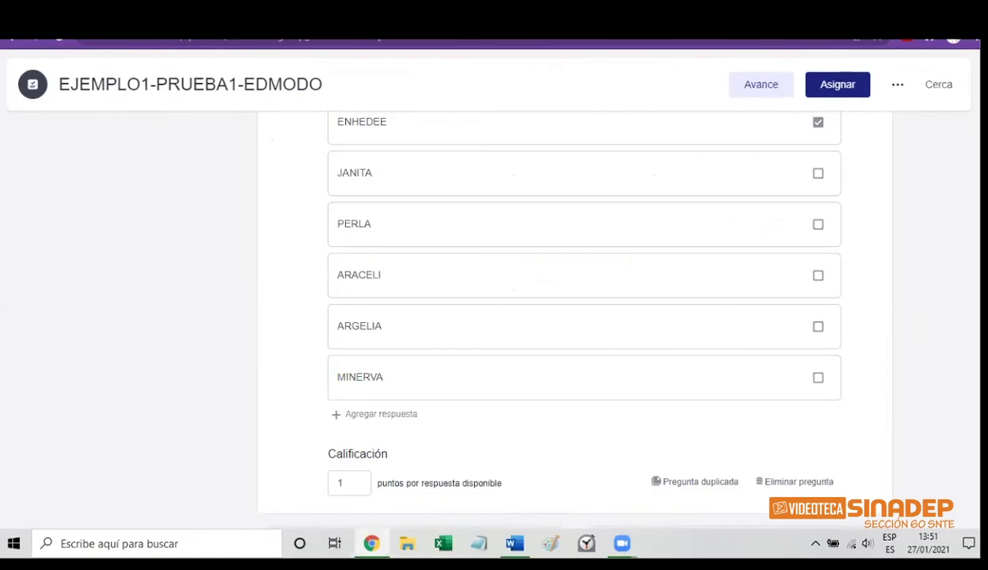
{"action": "scroll", "coordinate": [584, 316], "scroll_direction": "up", "scroll_amount": 8}
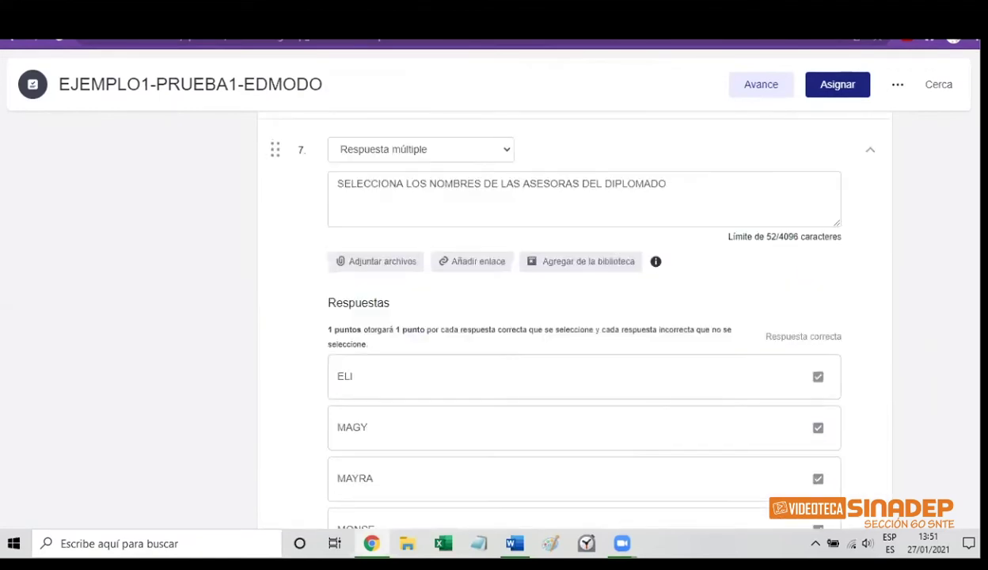
{"action": "scroll", "coordinate": [584, 316], "scroll_direction": "up", "scroll_amount": 2}
{"action": "scroll", "coordinate": [427, 293], "scroll_direction": "up", "scroll_amount": 3}
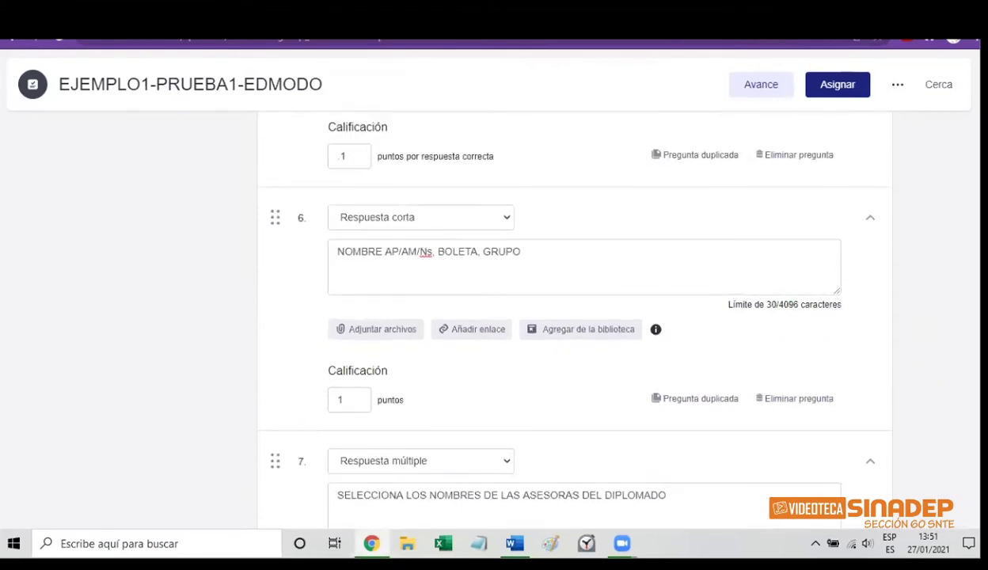
{"action": "scroll", "coordinate": [396, 450], "scroll_direction": "up", "scroll_amount": 3}
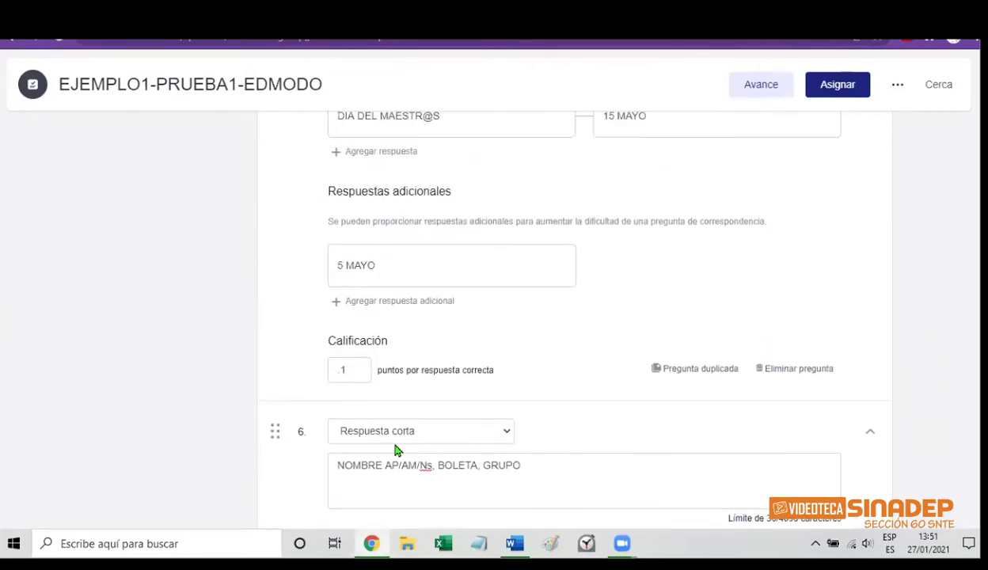
{"action": "left_click_drag", "start_coordinate": [273, 430], "coordinate": [270, 115]}
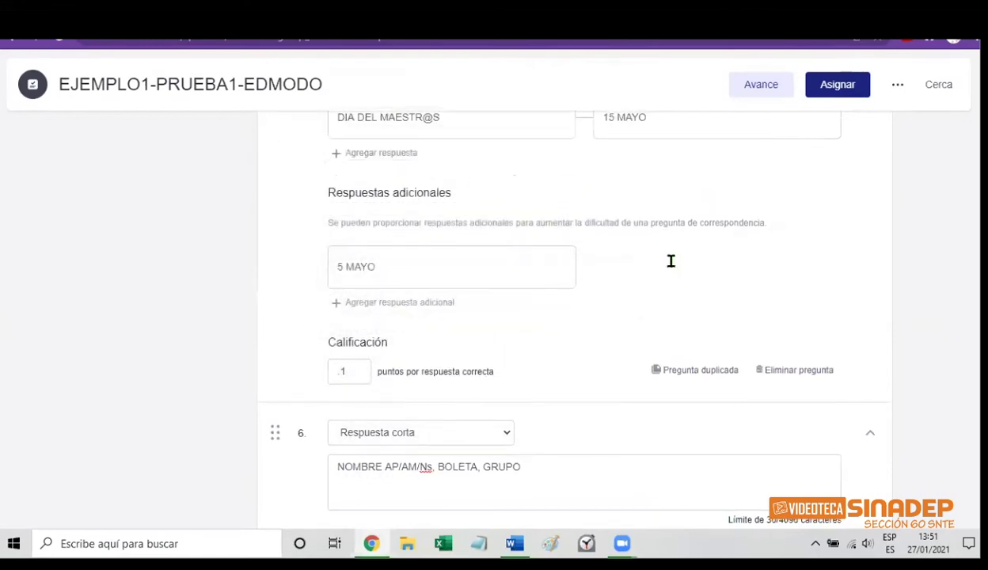
{"action": "scroll", "coordinate": [957, 342], "scroll_direction": "up", "scroll_amount": 3}
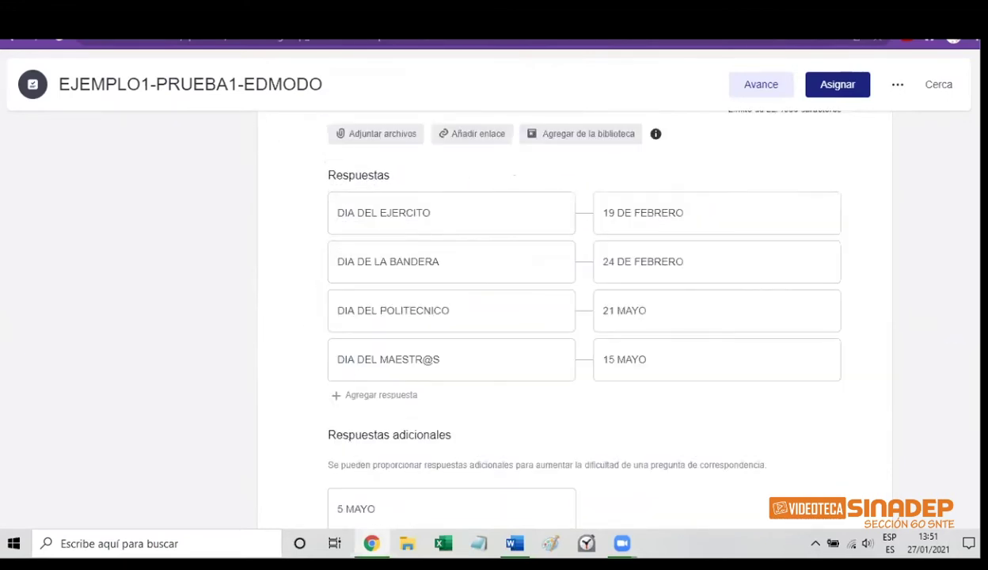
{"action": "scroll", "coordinate": [560, 317], "scroll_direction": "up", "scroll_amount": 3}
{"action": "scroll", "coordinate": [560, 316], "scroll_direction": "up", "scroll_amount": 4}
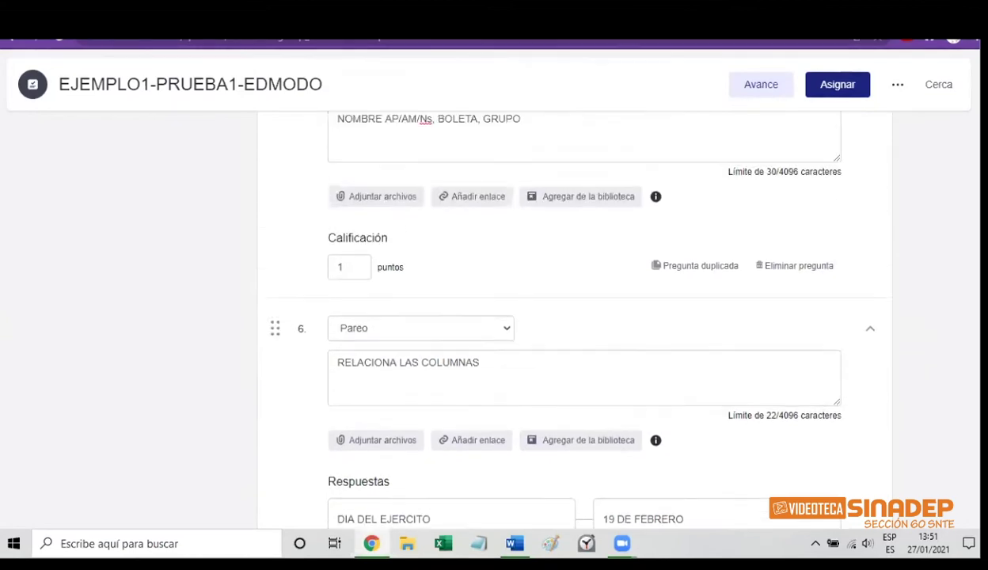
{"action": "scroll", "coordinate": [960, 276], "scroll_direction": "up", "scroll_amount": 3}
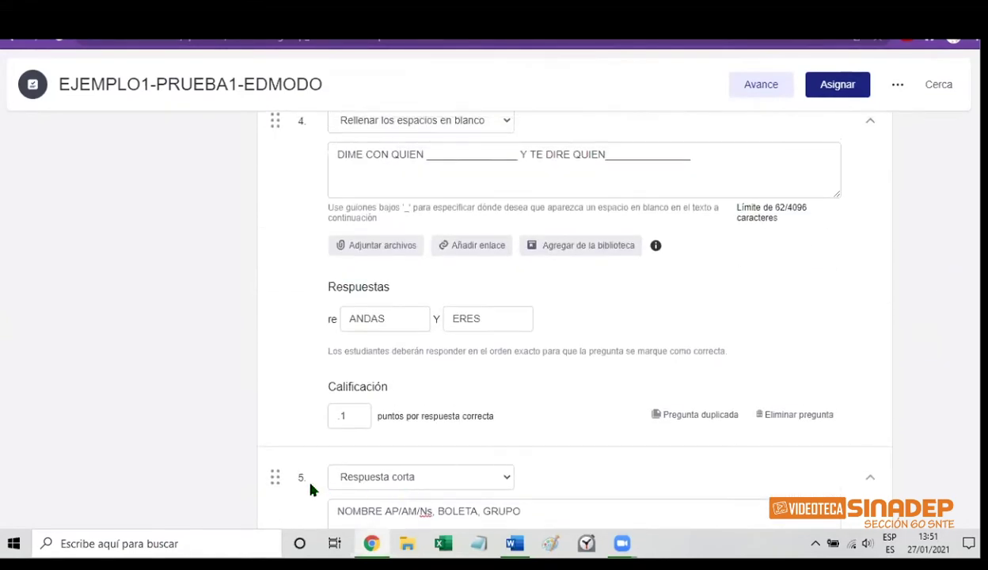
{"action": "left_click_drag", "start_coordinate": [278, 474], "coordinate": [266, 143]}
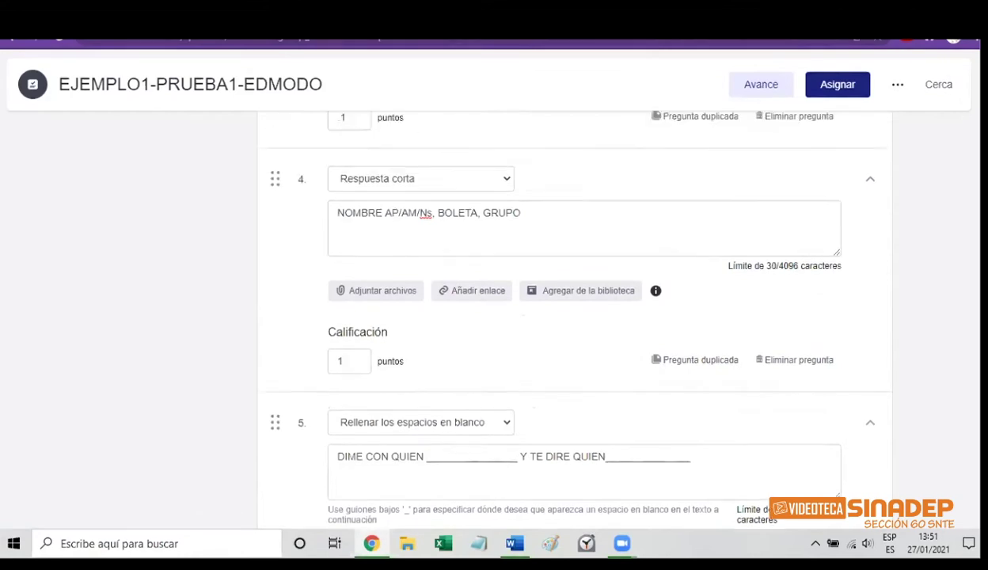
{"action": "scroll", "coordinate": [574, 316], "scroll_direction": "up", "scroll_amount": 5}
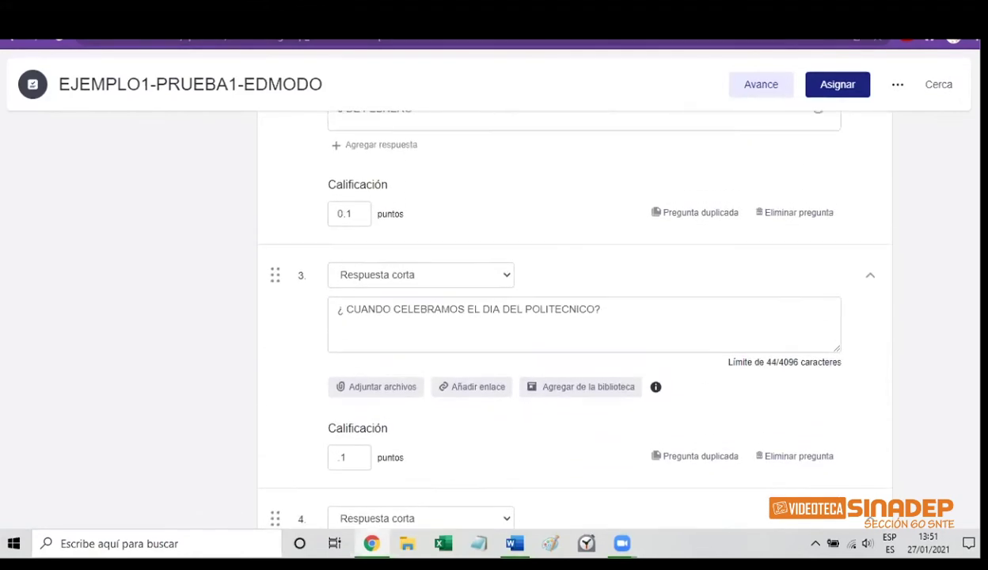
{"action": "scroll", "coordinate": [560, 309], "scroll_direction": "down", "scroll_amount": 1}
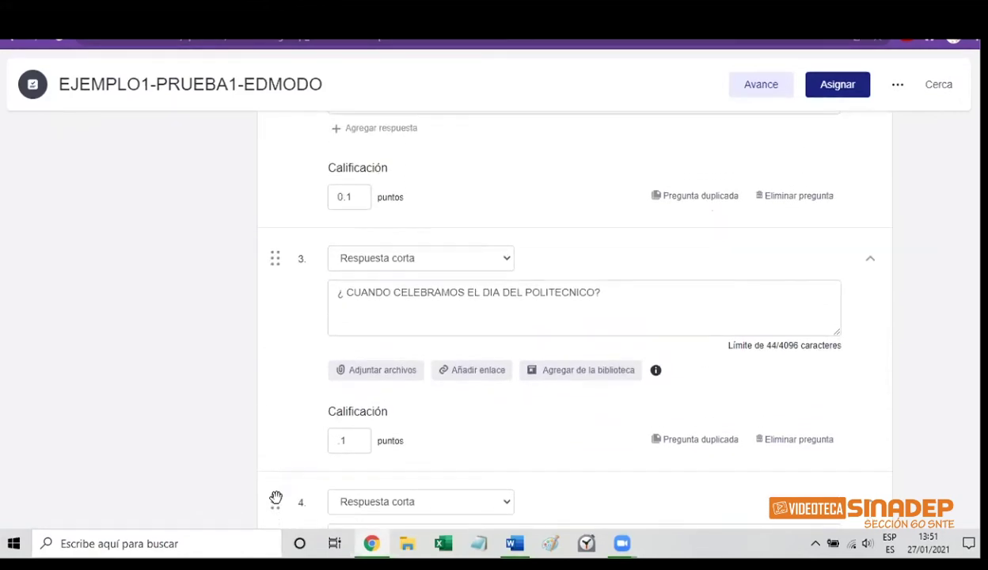
Move question 4 above question 3, then drag the name question to the top of the quiz
{"action": "left_click_drag", "start_coordinate": [276, 498], "coordinate": [266, 126]}
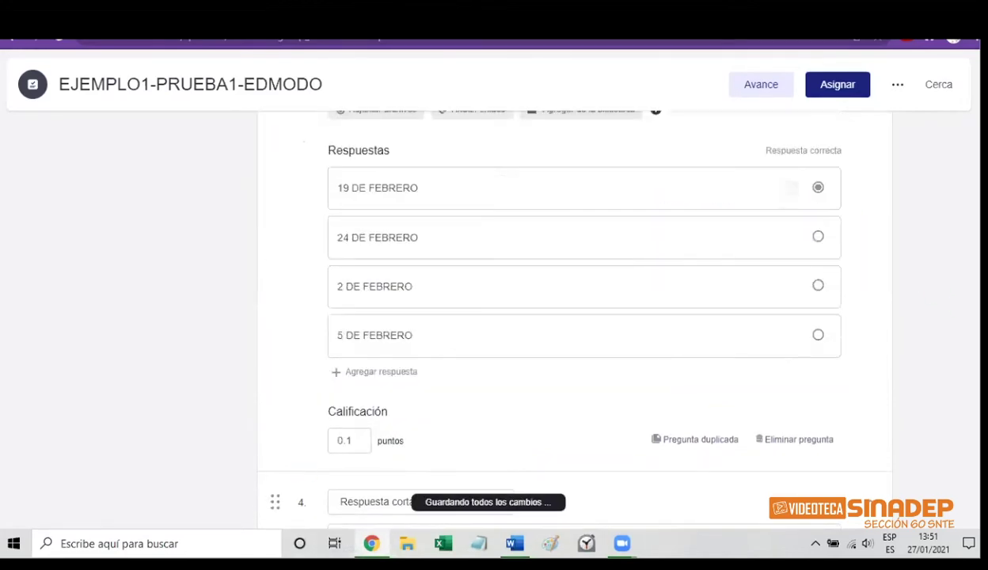
{"action": "scroll", "coordinate": [574, 316], "scroll_direction": "up", "scroll_amount": 5}
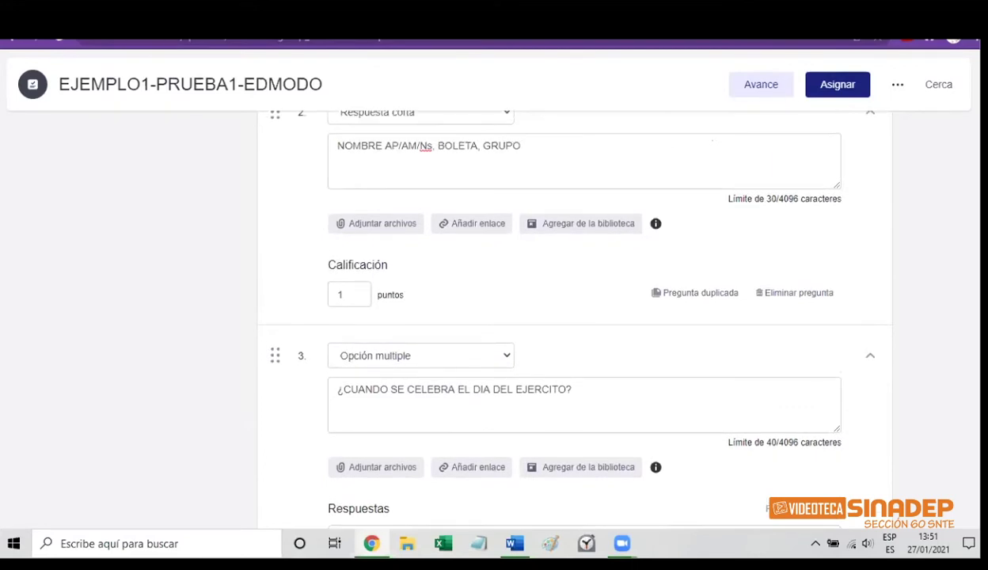
{"action": "scroll", "coordinate": [379, 323], "scroll_direction": "up", "scroll_amount": 4}
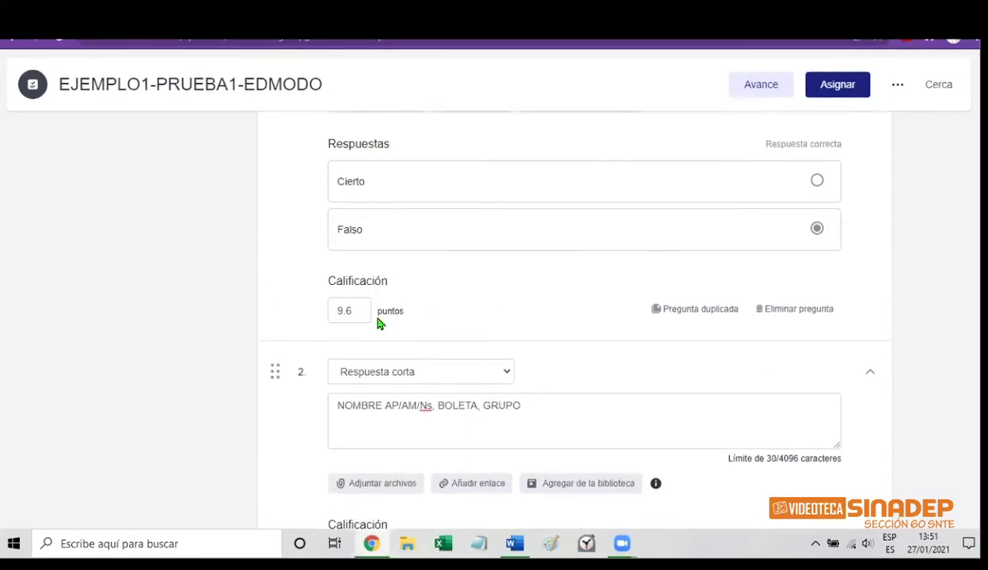
{"action": "left_click_drag", "start_coordinate": [276, 370], "coordinate": [269, 79]}
{"action": "scroll", "coordinate": [570, 317], "scroll_direction": "up", "scroll_amount": 5}
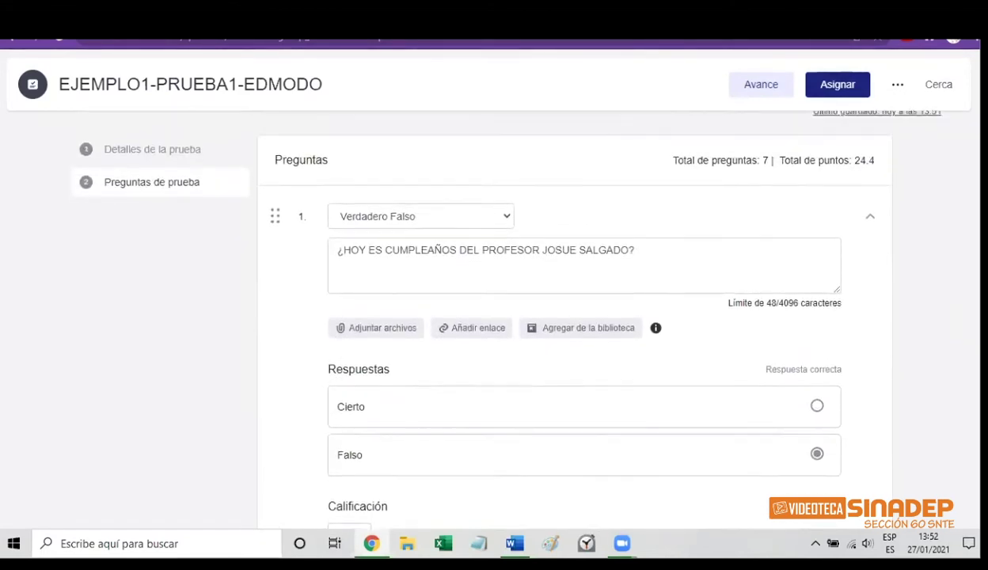
{"action": "scroll", "coordinate": [570, 317], "scroll_direction": "down", "scroll_amount": 5}
{"action": "scroll", "coordinate": [570, 317], "scroll_direction": "down", "scroll_amount": 2}
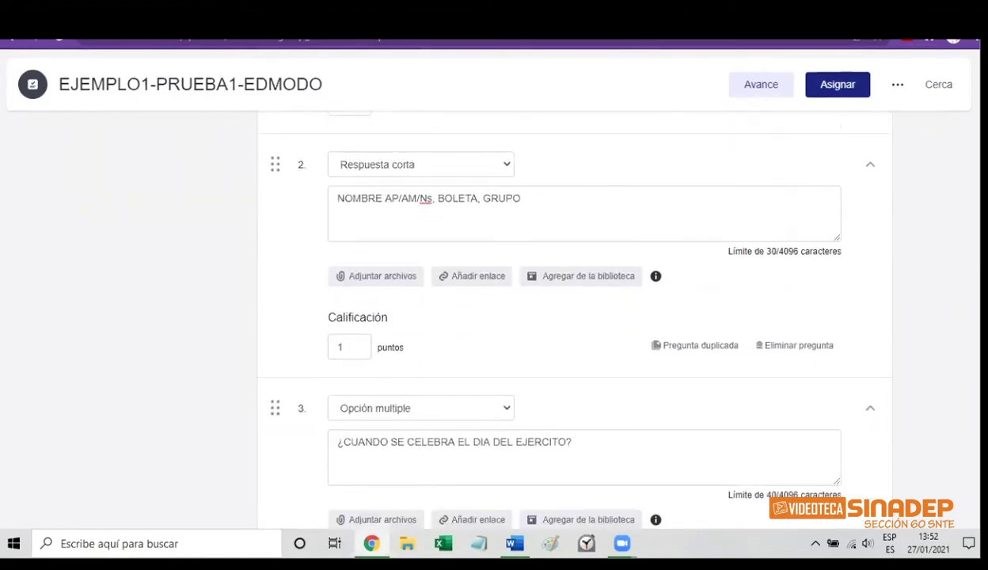
{"action": "scroll", "coordinate": [570, 317], "scroll_direction": "up", "scroll_amount": 5}
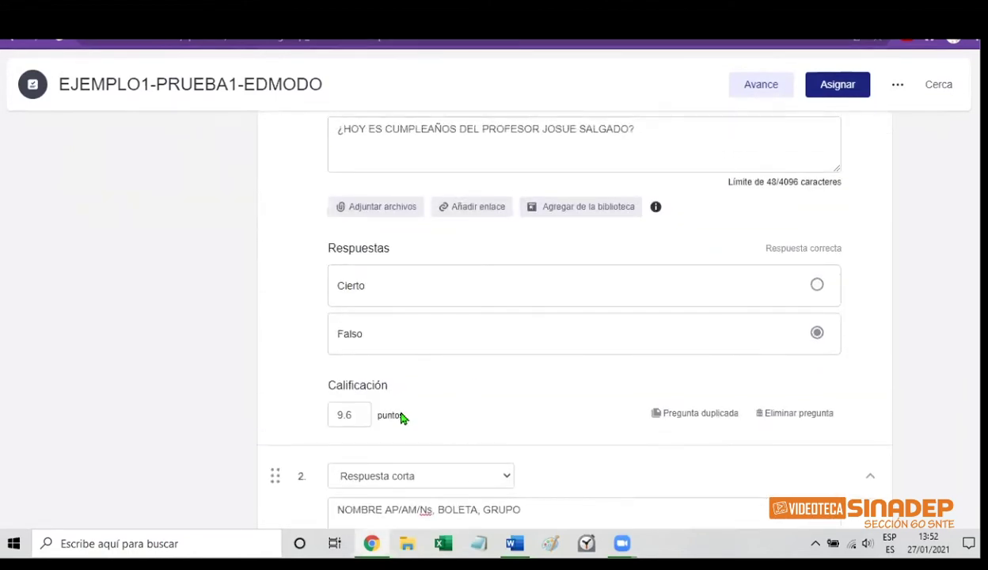
{"action": "left_click_drag", "start_coordinate": [273, 477], "coordinate": [258, 127]}
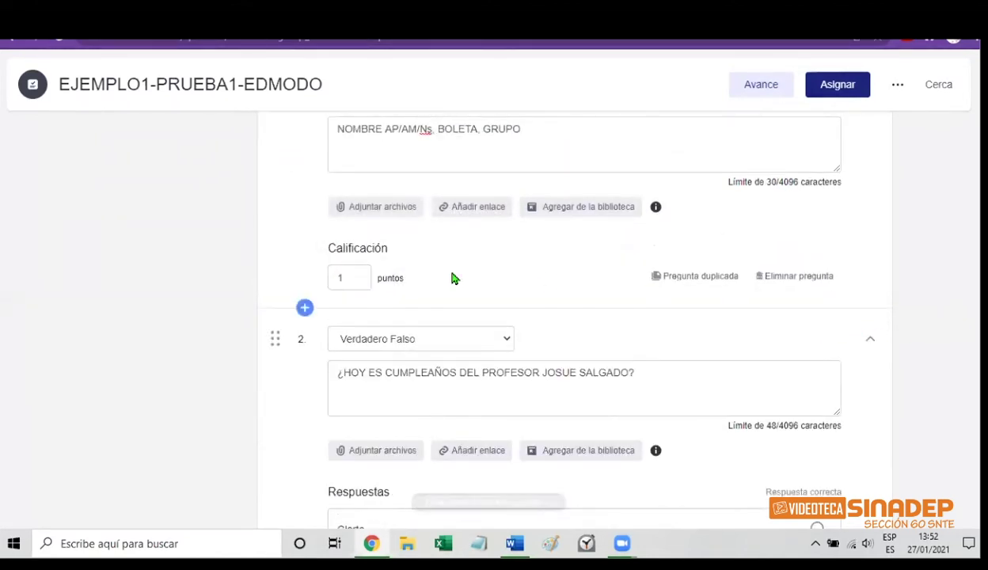
Set the name question's Calificación to 0 and the true/false question's to 9.0
{"action": "left_click", "coordinate": [344, 277]}
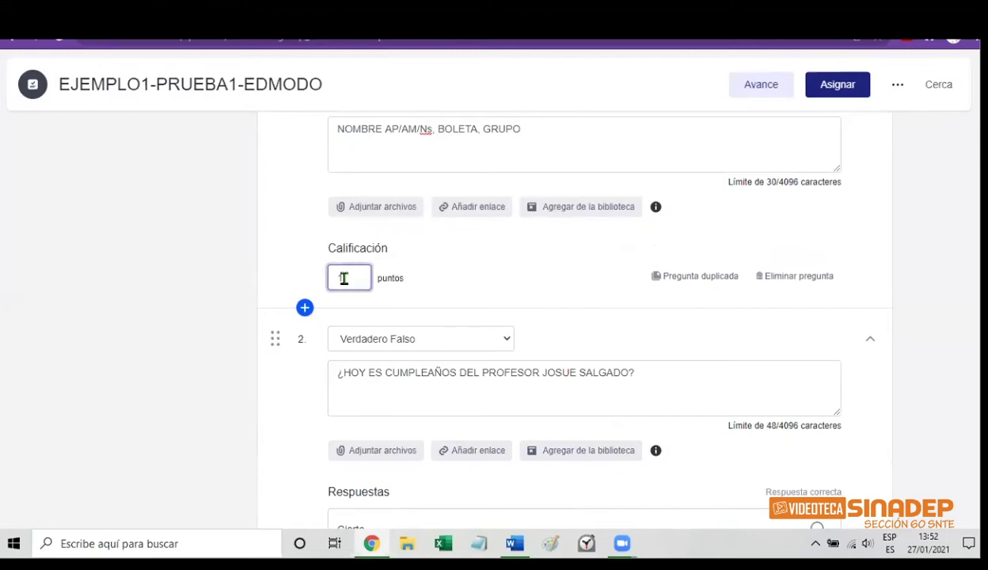
{"action": "key", "text": "BackSpace"}
{"action": "type", "text": "0"}
{"action": "scroll", "coordinate": [922, 191], "scroll_direction": "down", "scroll_amount": 4}
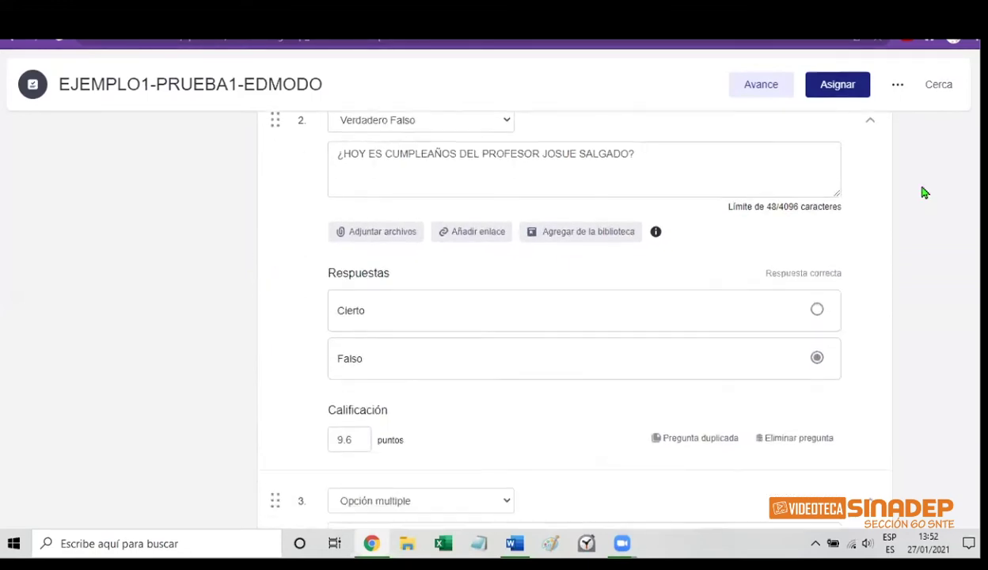
{"action": "scroll", "coordinate": [357, 367], "scroll_direction": "down", "scroll_amount": 1}
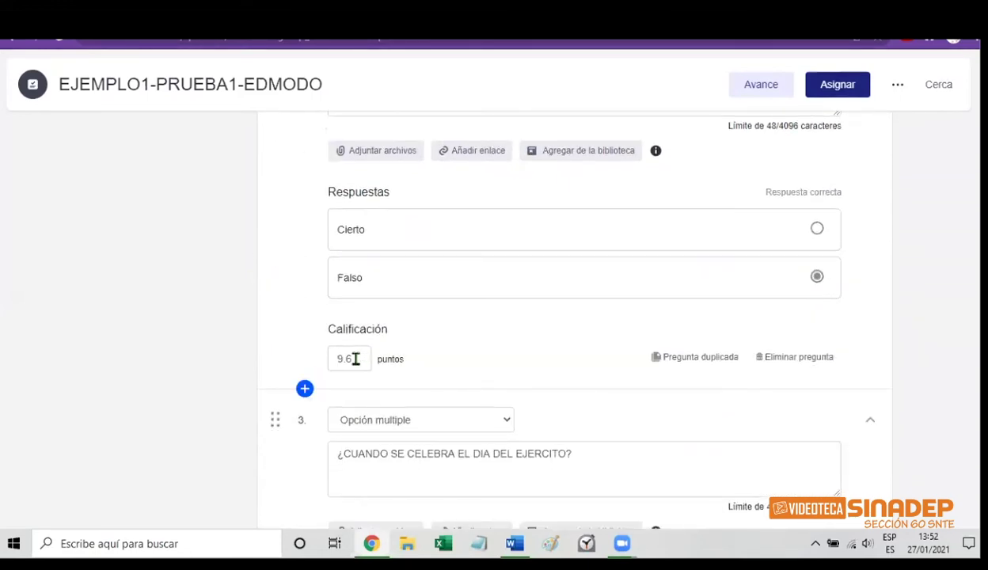
{"action": "left_click", "coordinate": [355, 358]}
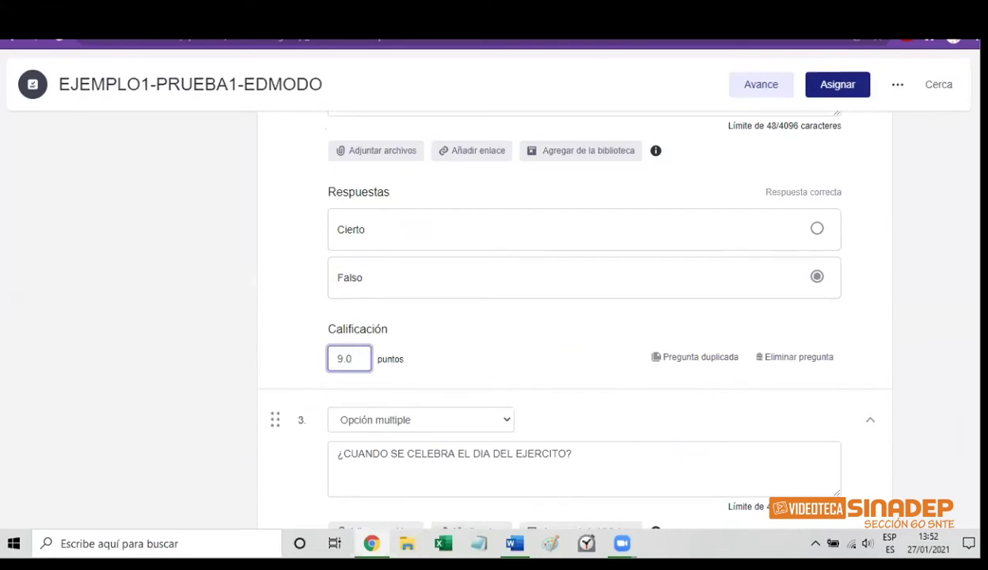
{"action": "scroll", "coordinate": [590, 317], "scroll_direction": "up", "scroll_amount": 4}
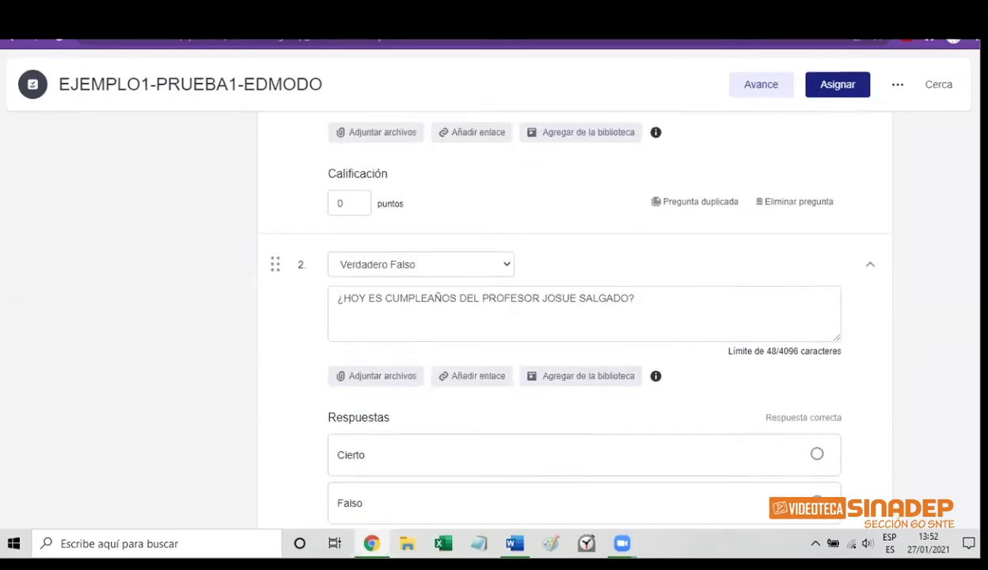
{"action": "scroll", "coordinate": [590, 317], "scroll_direction": "up", "scroll_amount": 3}
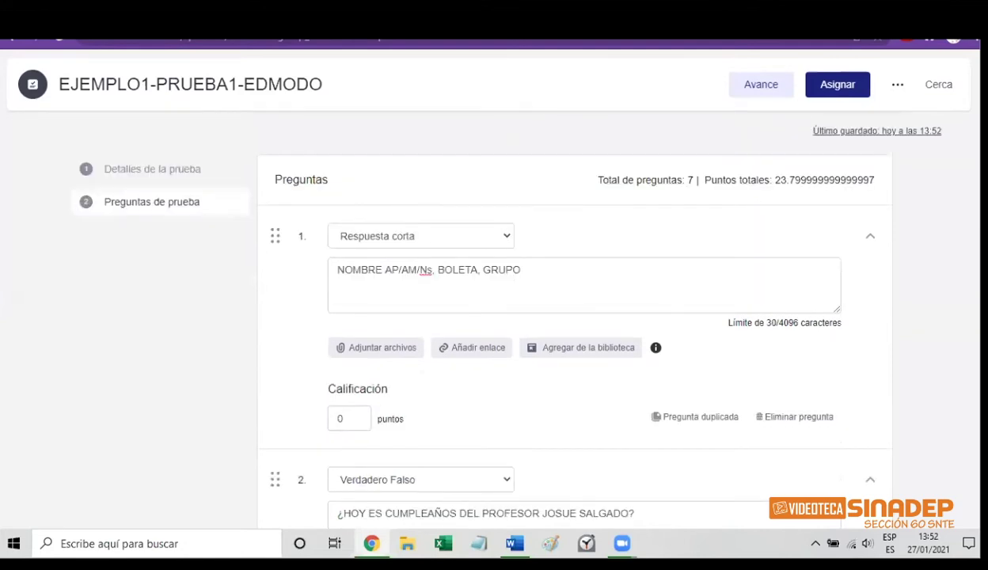
{"action": "scroll", "coordinate": [589, 317], "scroll_direction": "down", "scroll_amount": 2}
{"action": "scroll", "coordinate": [590, 317], "scroll_direction": "down", "scroll_amount": 20}
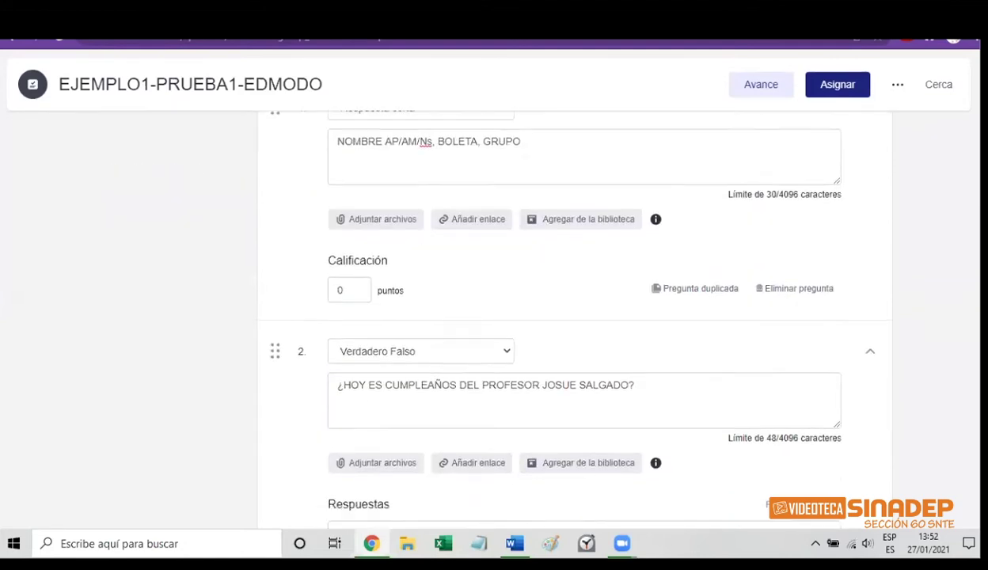
{"action": "scroll", "coordinate": [589, 316], "scroll_direction": "down", "scroll_amount": 6}
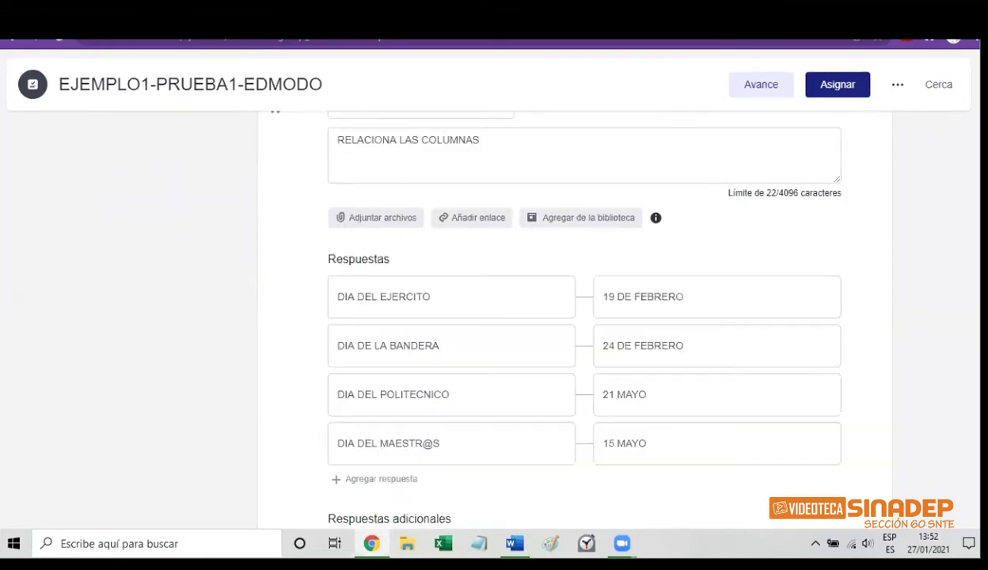
{"action": "scroll", "coordinate": [589, 316], "scroll_direction": "down", "scroll_amount": 12}
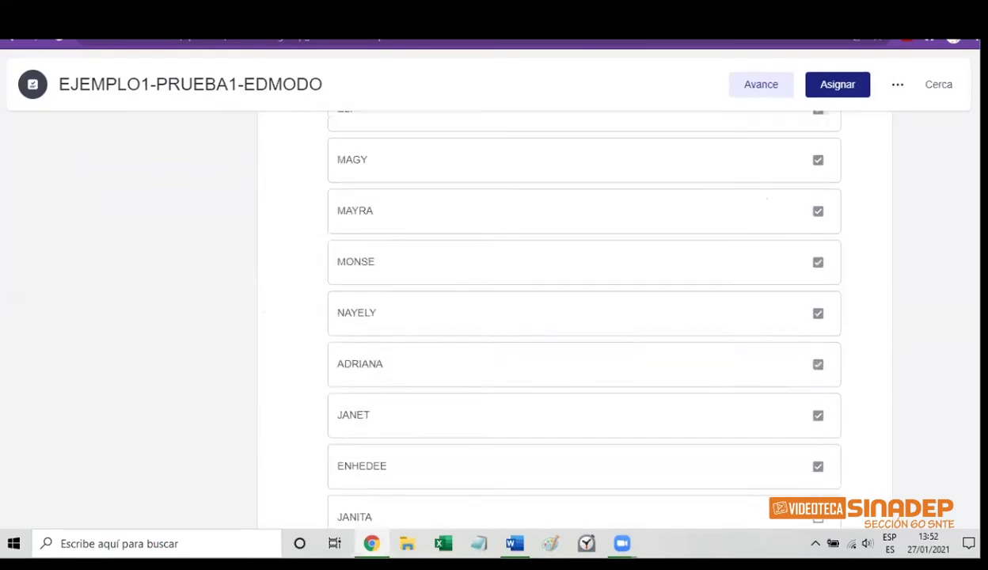
{"action": "scroll", "coordinate": [589, 317], "scroll_direction": "up", "scroll_amount": 6}
{"action": "scroll", "coordinate": [590, 317], "scroll_direction": "up", "scroll_amount": 15}
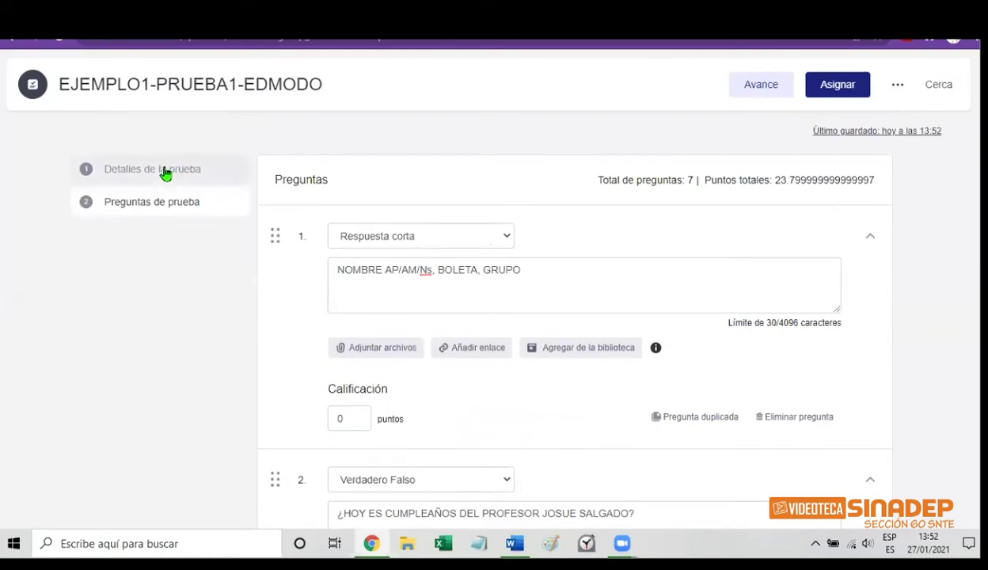
Enter CONTESTAR LO QUE SE INDICA in the Instrucciones box of Detalles de la prueba
{"action": "left_click", "coordinate": [165, 172]}
{"action": "left_click", "coordinate": [330, 297]}
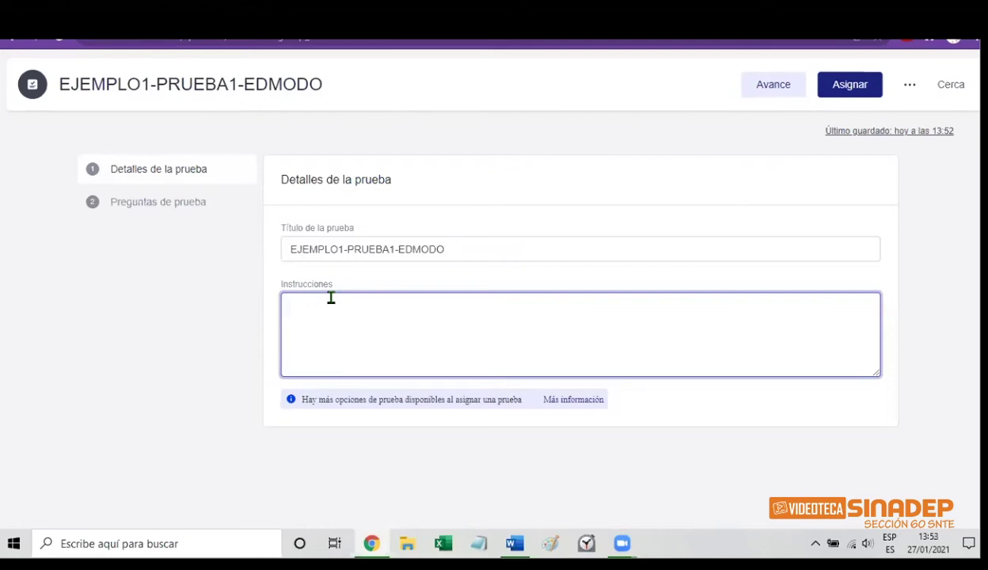
{"action": "type", "text": "CONTESTAR"}
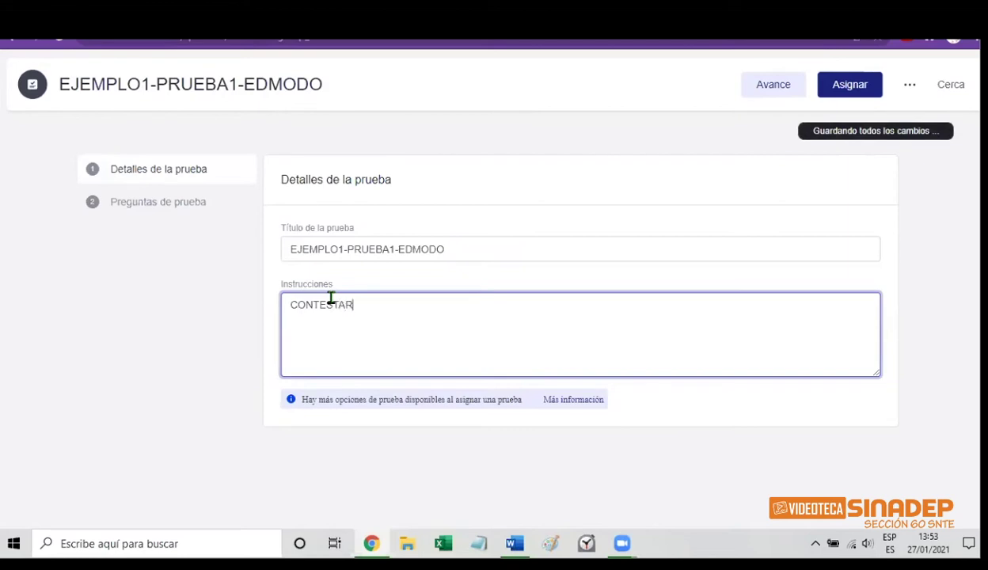
{"action": "type", "text": " LO"}
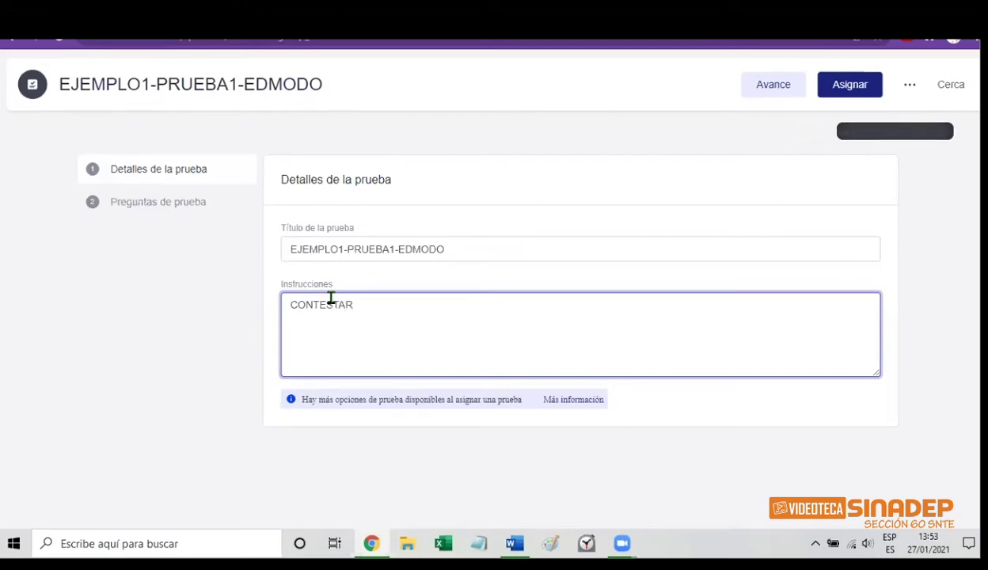
{"action": "type", "text": " QUE "}
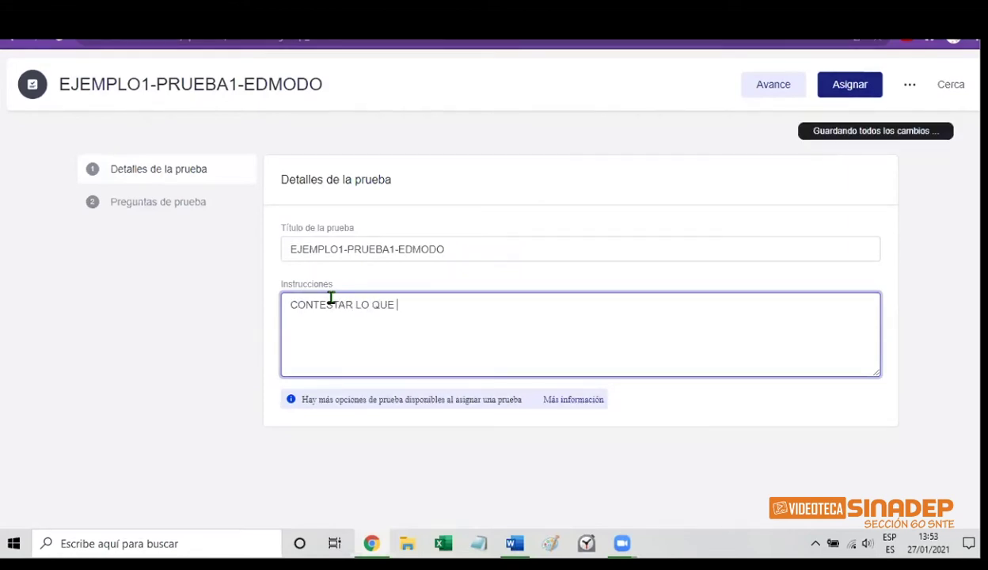
{"action": "type", "text": "SE INDICA"}
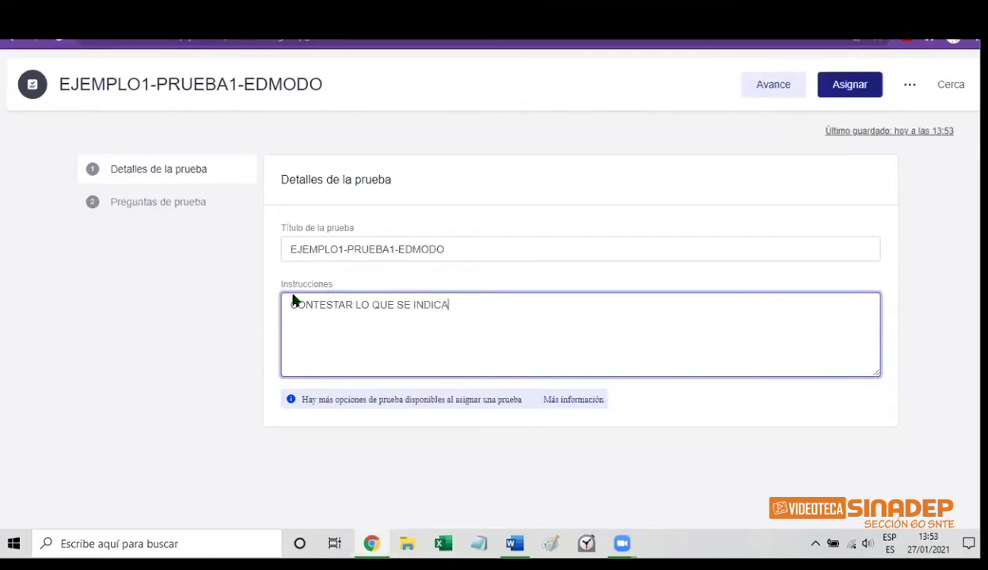
Attempt an Avance preview from the questions list and close the zero-point error dialog
{"action": "left_click", "coordinate": [146, 216]}
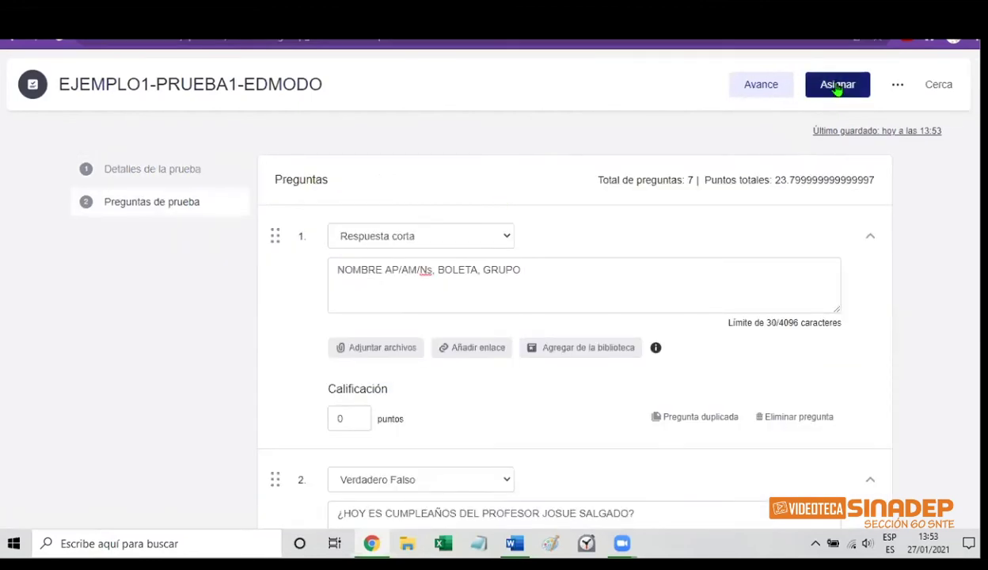
{"action": "left_click", "coordinate": [898, 87]}
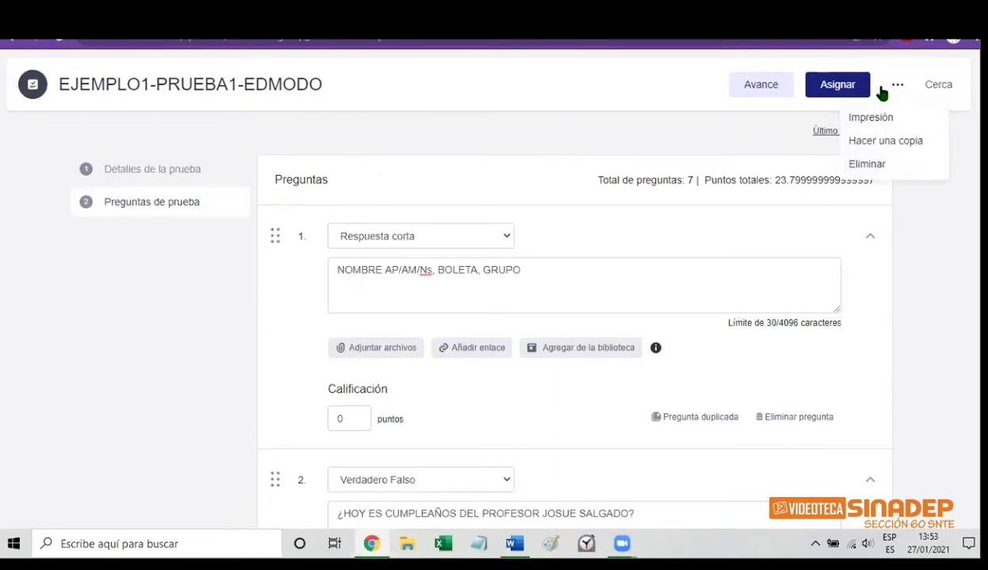
{"action": "left_click", "coordinate": [763, 92]}
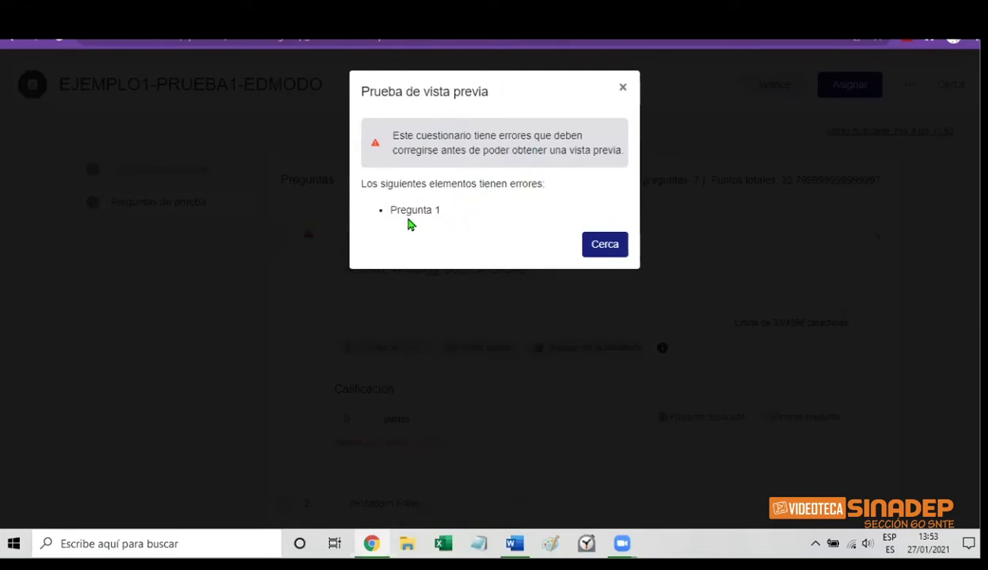
{"action": "left_click", "coordinate": [599, 249]}
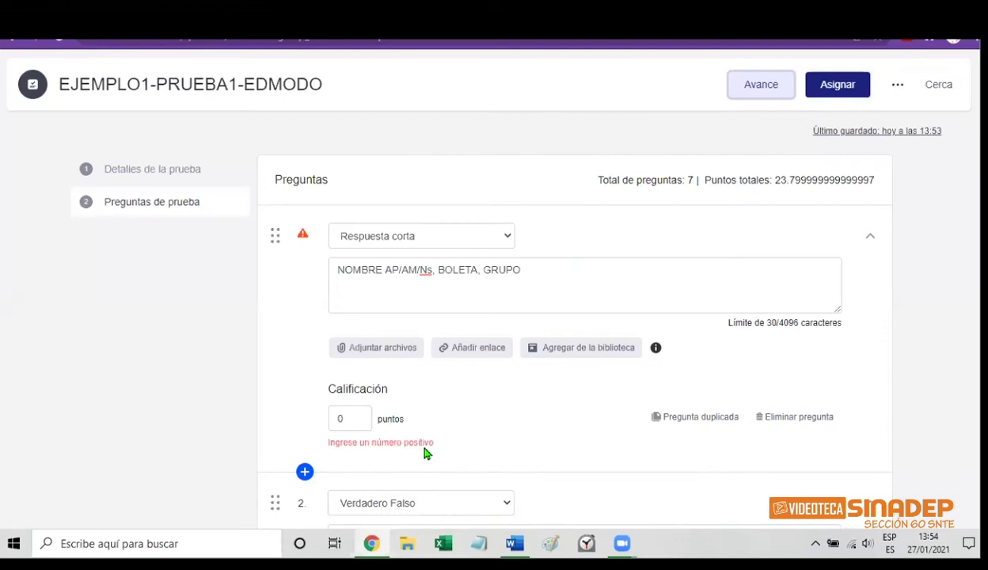
Change question 1's score to 0.1 points and open the quiz preview again
{"action": "left_click", "coordinate": [349, 417]}
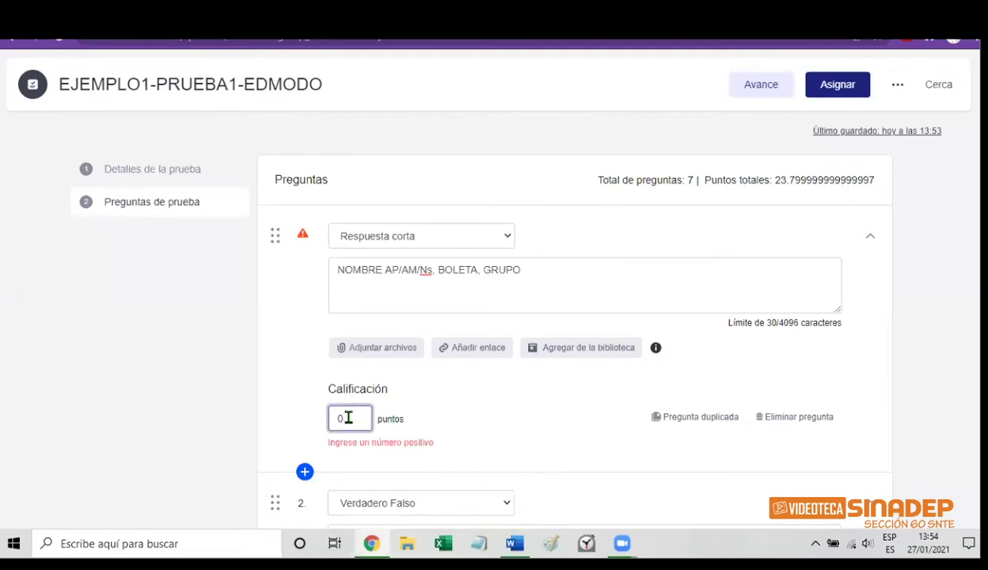
{"action": "type", "text": ".1"}
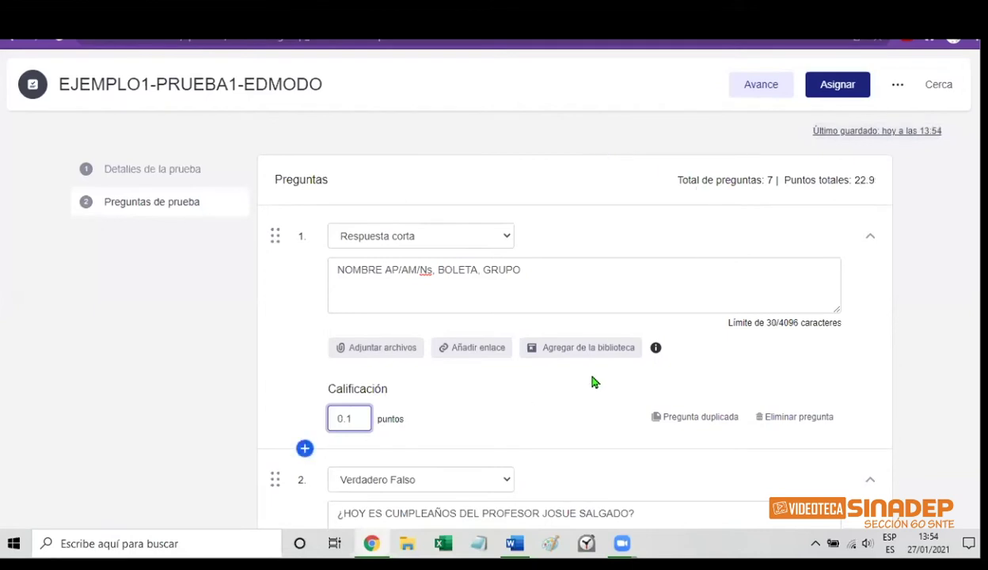
{"action": "left_click", "coordinate": [921, 311]}
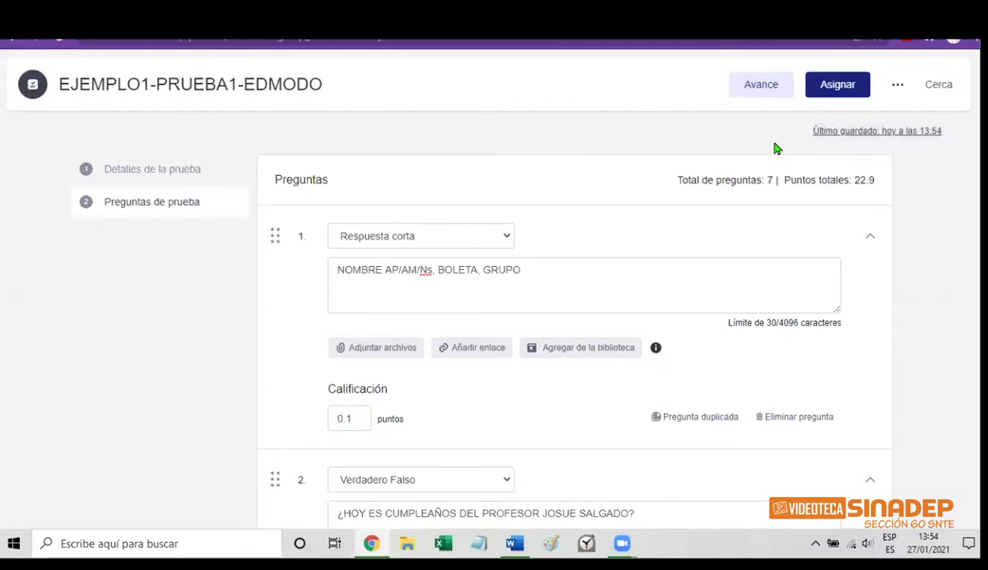
{"action": "left_click", "coordinate": [758, 91]}
{"action": "left_click", "coordinate": [759, 84]}
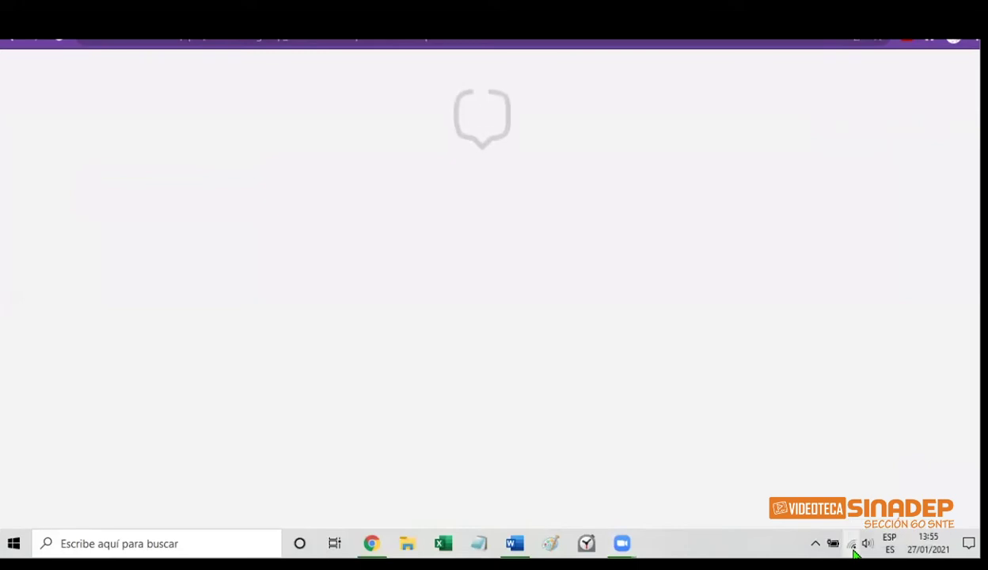
Switch the computer's Wi-Fi from INFINITUM39E9_2.4 to the b8ed14 network
{"action": "left_click", "coordinate": [853, 546]}
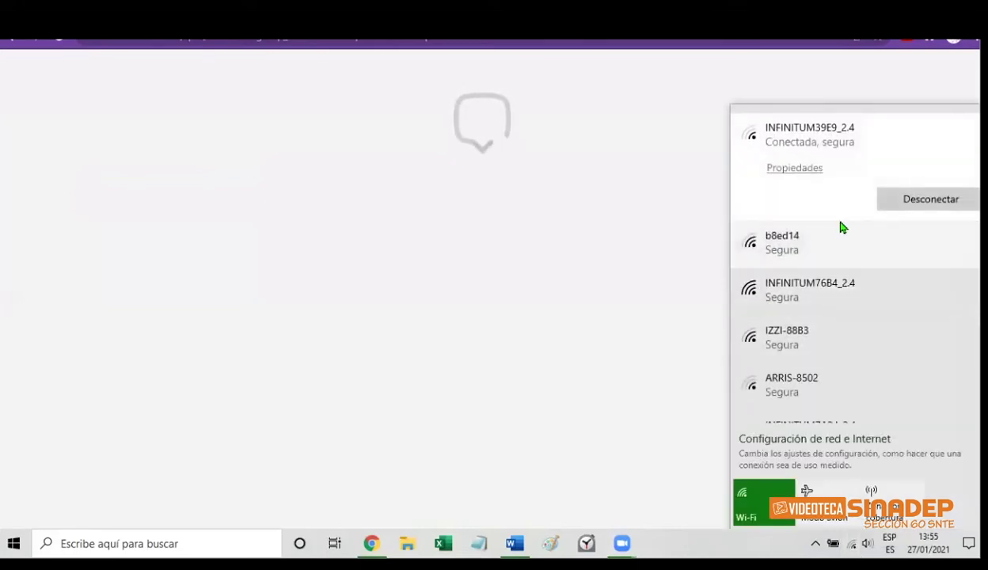
{"action": "left_click", "coordinate": [821, 245]}
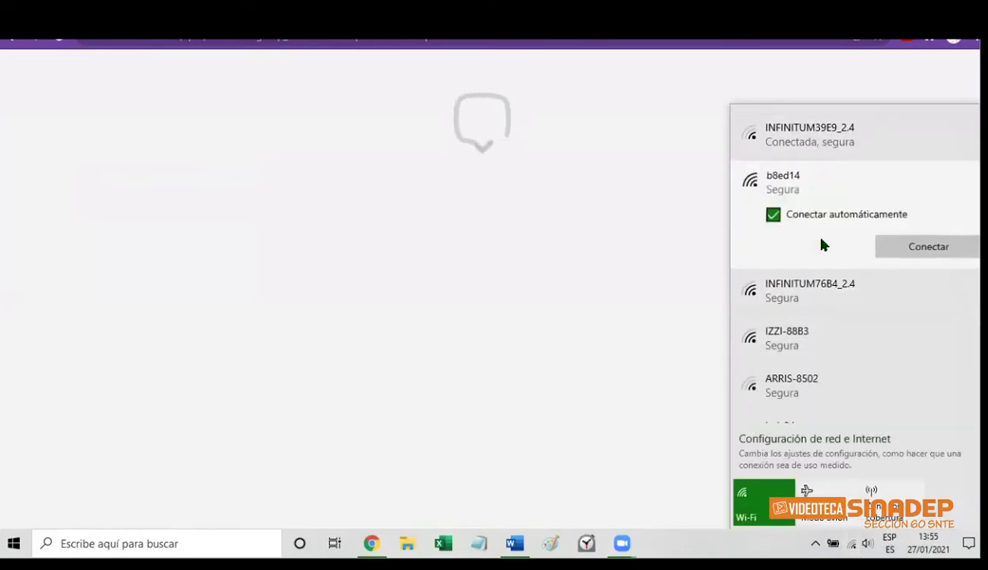
{"action": "left_click", "coordinate": [907, 249]}
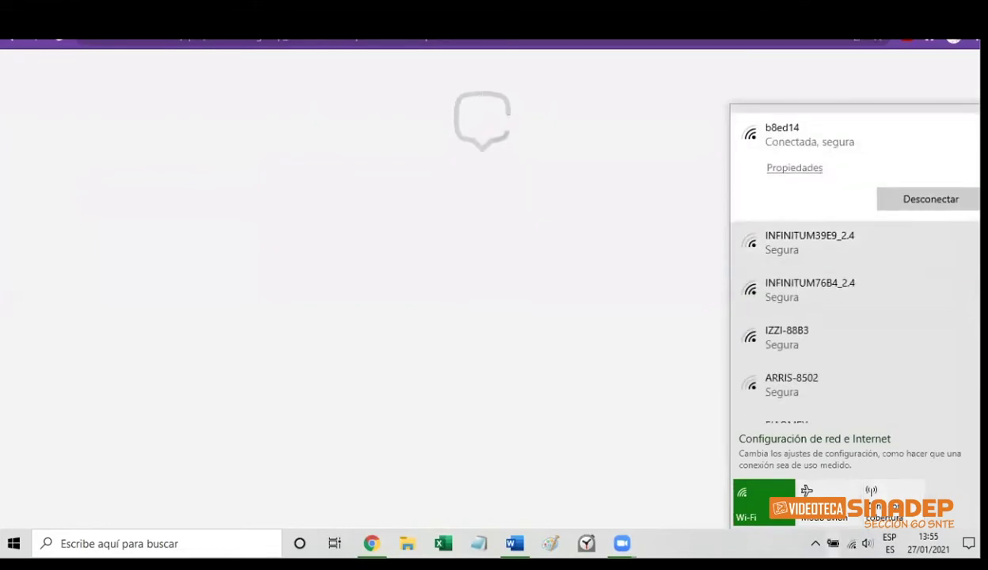
{"action": "left_click", "coordinate": [753, 551]}
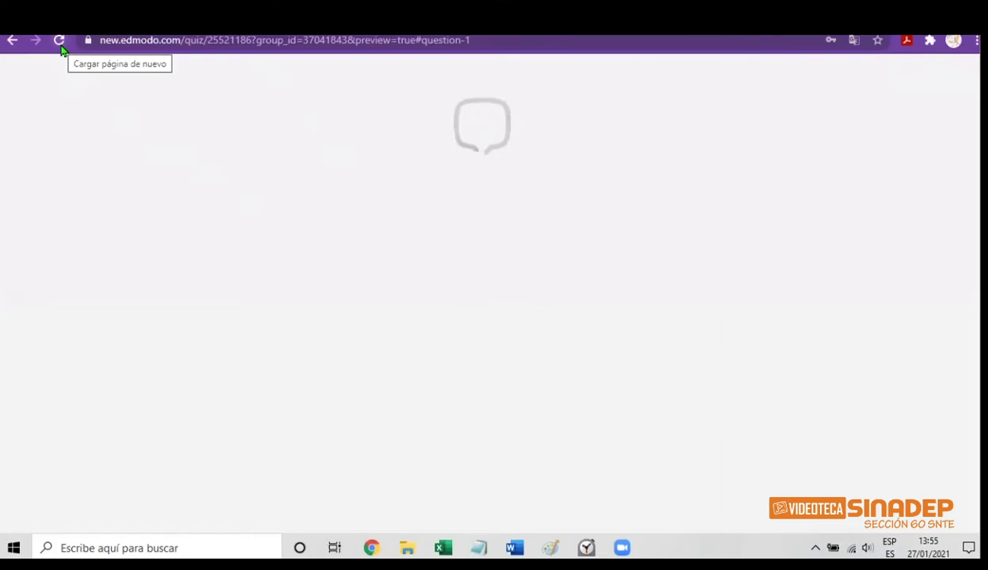
Reload the stalled quiz preview and dismiss the page translation offer
{"action": "left_click", "coordinate": [61, 46]}
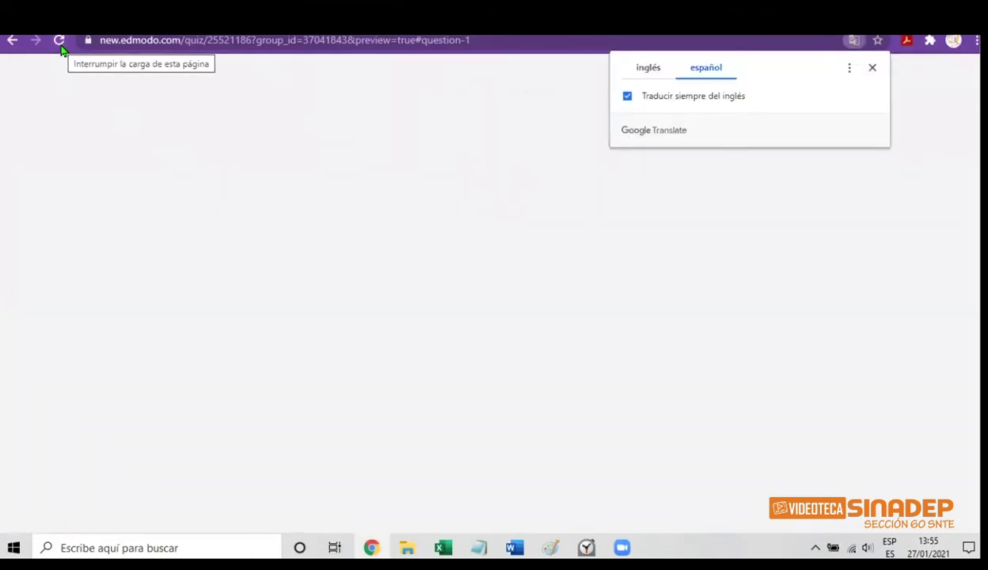
{"action": "left_click", "coordinate": [873, 70]}
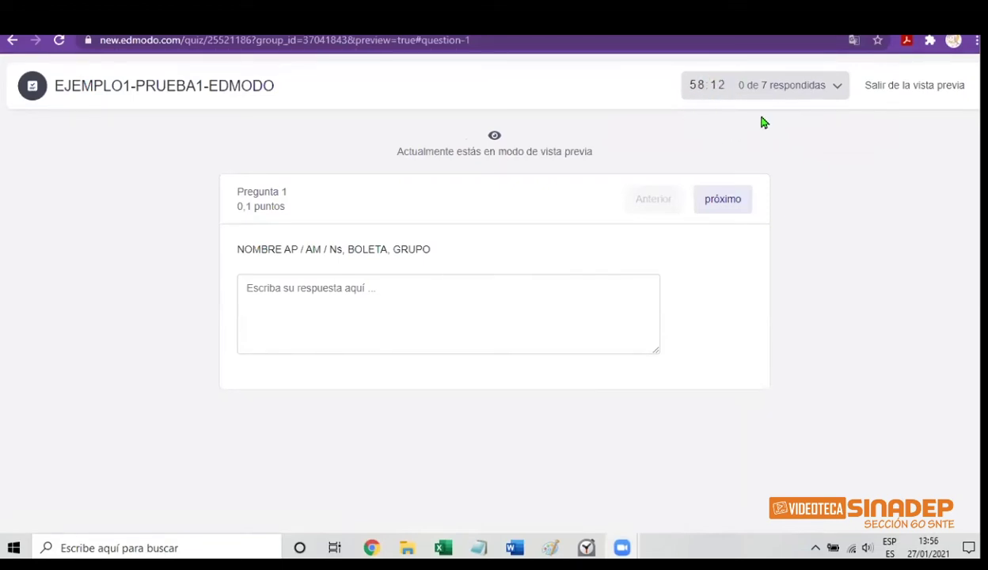
{"action": "left_click", "coordinate": [837, 95]}
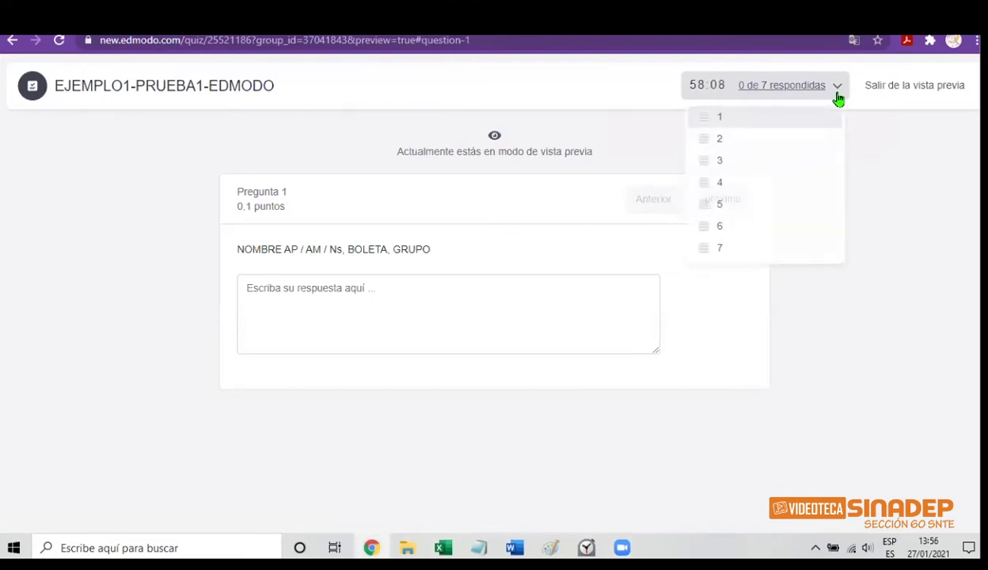
{"action": "left_click", "coordinate": [838, 95]}
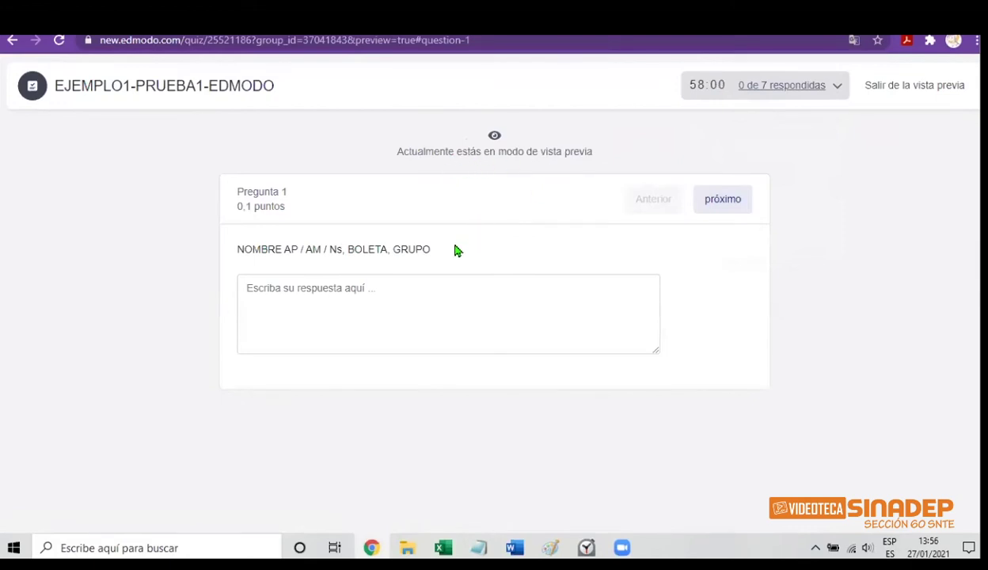
Answer question 1 with the student's name, ID number and group, then go to question 2
{"action": "left_click", "coordinate": [334, 296]}
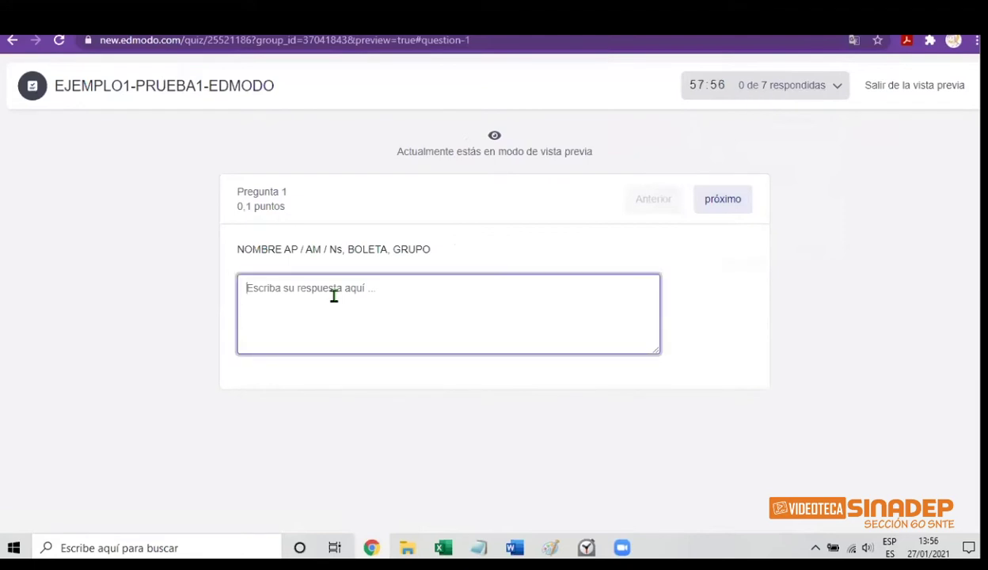
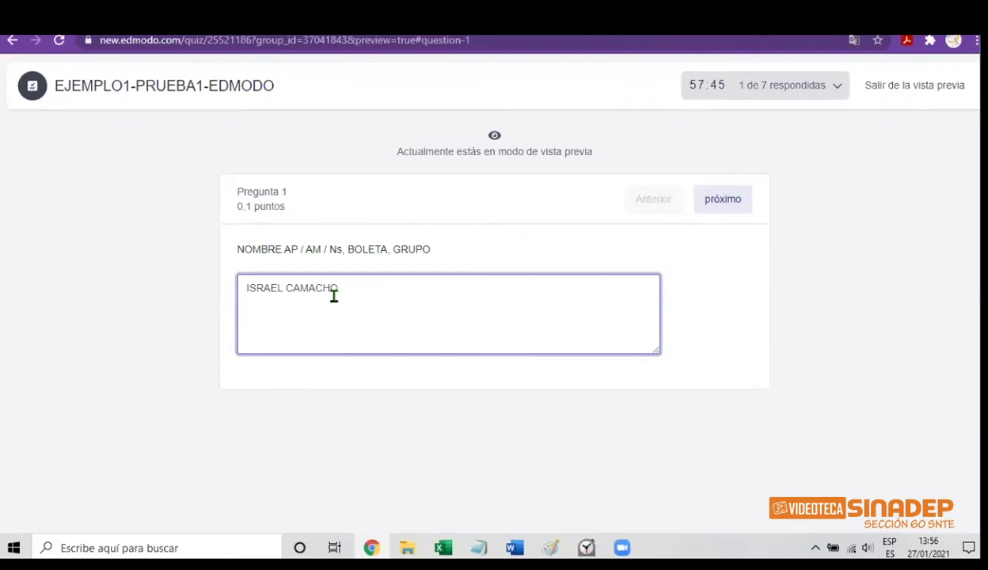
{"action": "type", "text": " R"}
{"action": "type", "text": ". "}
{"action": "type", "text": ", "}
{"action": "type", "text": "GRUPO"}
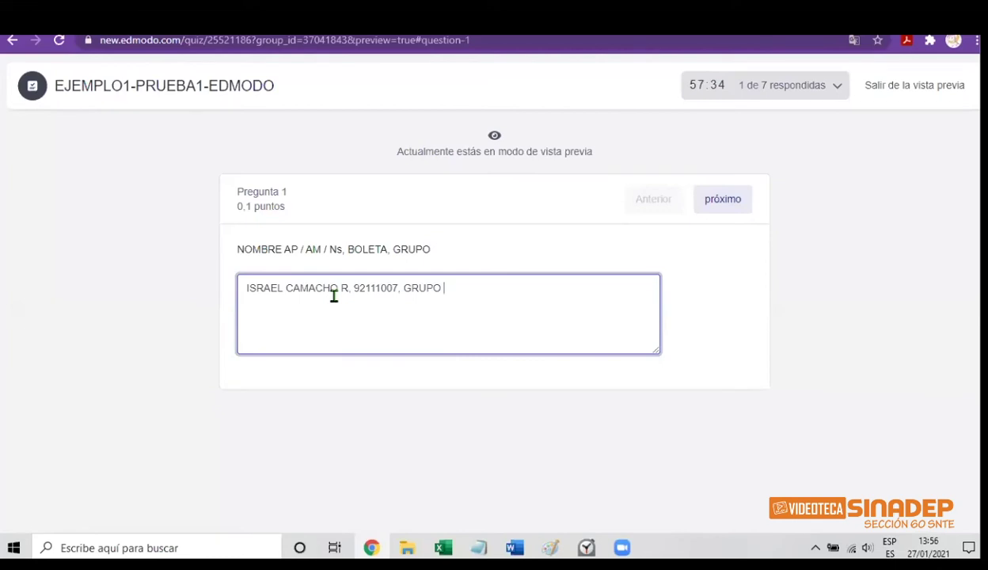
{"action": "type", "text": " 1"}
{"action": "left_click", "coordinate": [724, 207]}
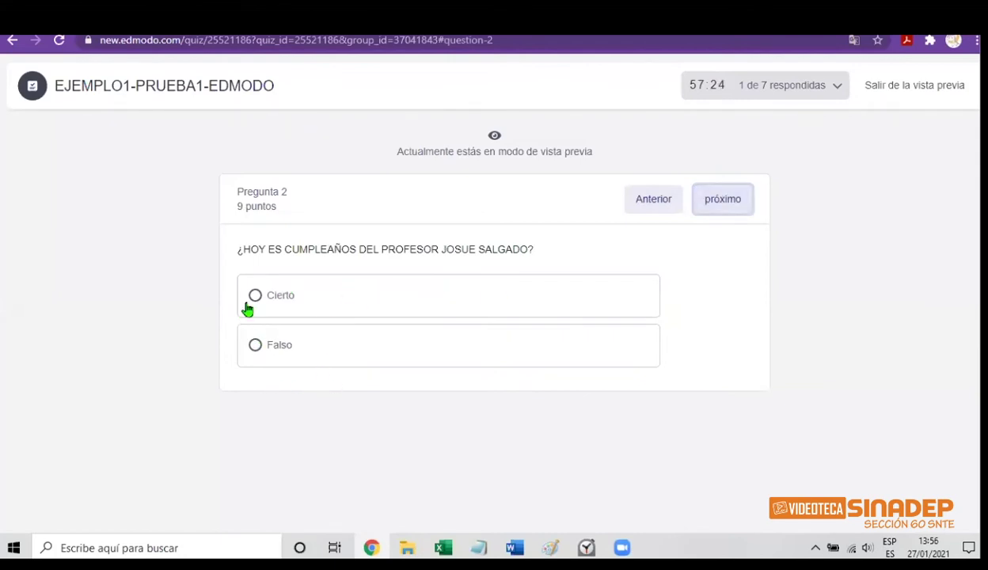
Answer questions 2–4 with Cierto, 5 DE FEBRERO and 21 DE MAYO
{"action": "left_click", "coordinate": [256, 298]}
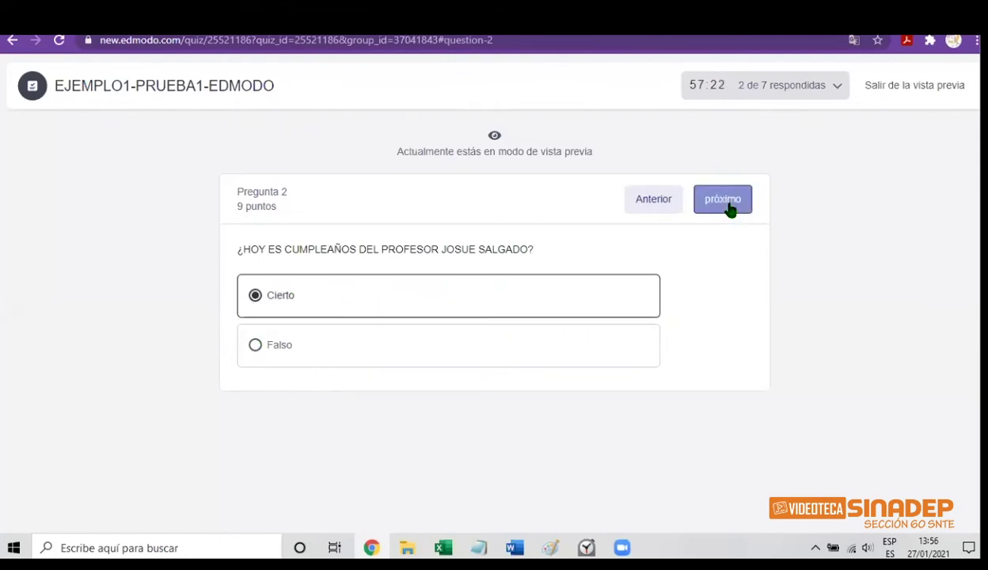
{"action": "left_click", "coordinate": [726, 204]}
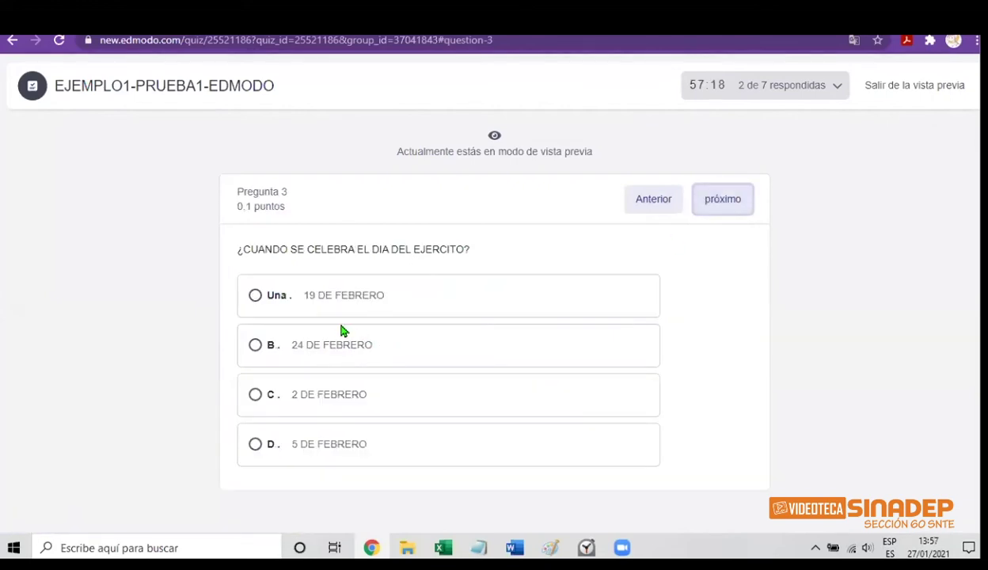
{"action": "left_click", "coordinate": [254, 446]}
{"action": "left_click", "coordinate": [722, 199]}
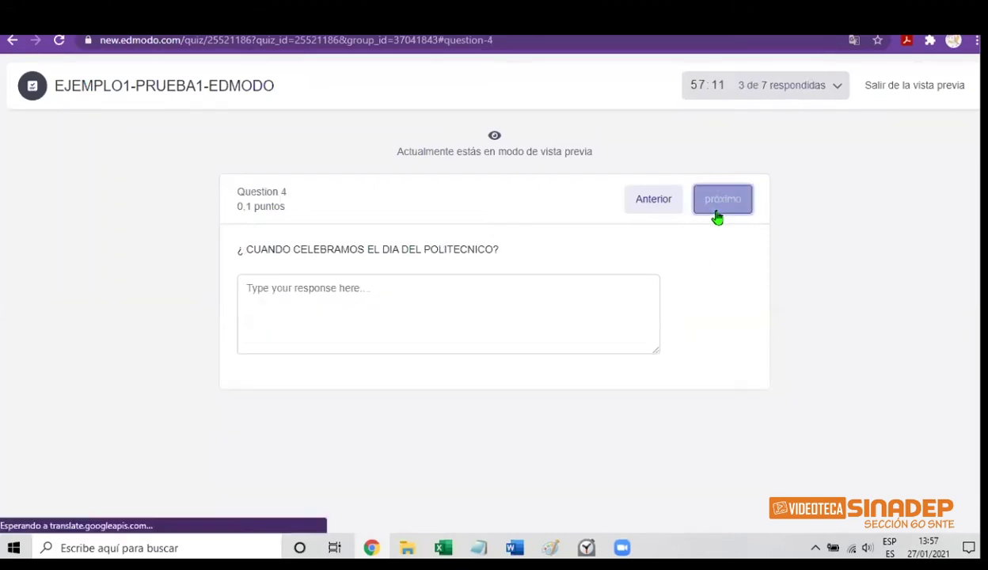
{"action": "left_click", "coordinate": [343, 293]}
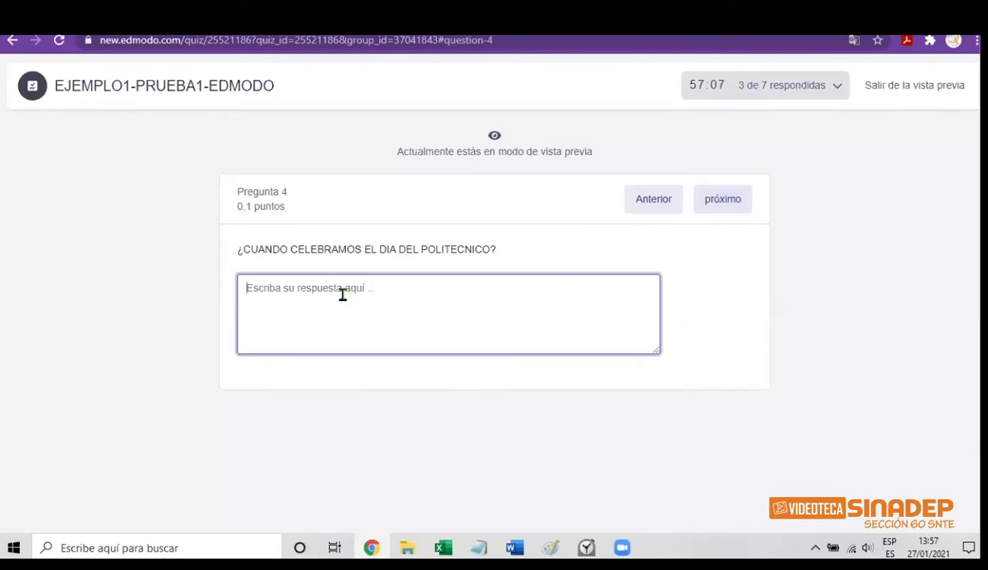
{"action": "type", "text": "21 D"}
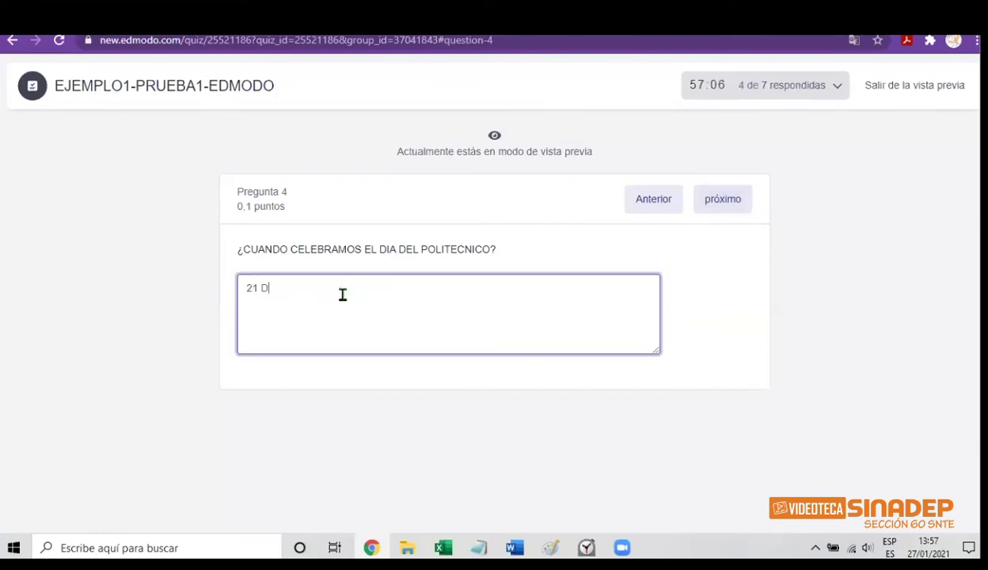
{"action": "type", "text": "E MAYO"}
{"action": "left_click", "coordinate": [726, 203]}
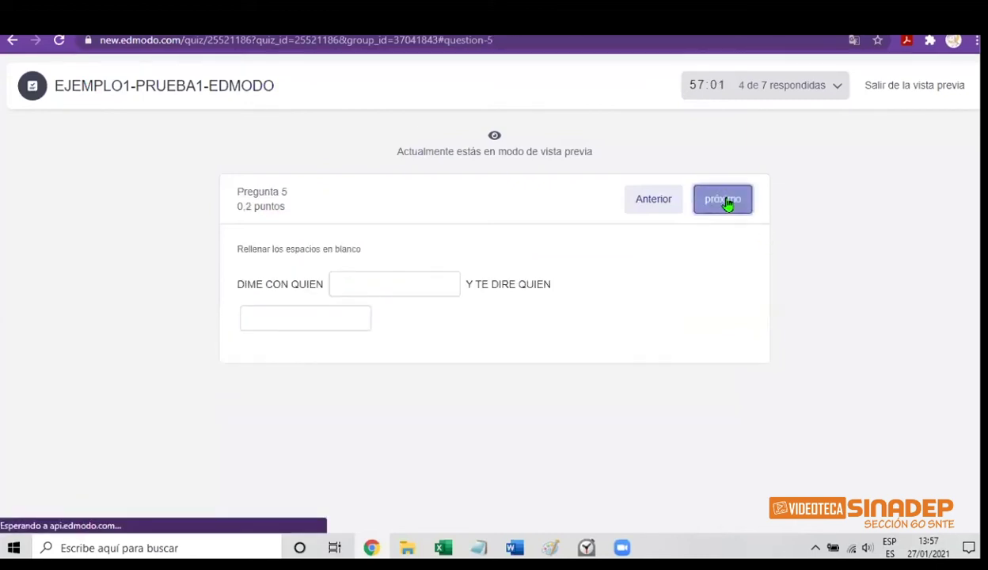
Fill question 5's two blanks with ANDAS and ERES and advance to question 6
{"action": "left_click", "coordinate": [357, 290]}
{"action": "type", "text": "ANDAS"}
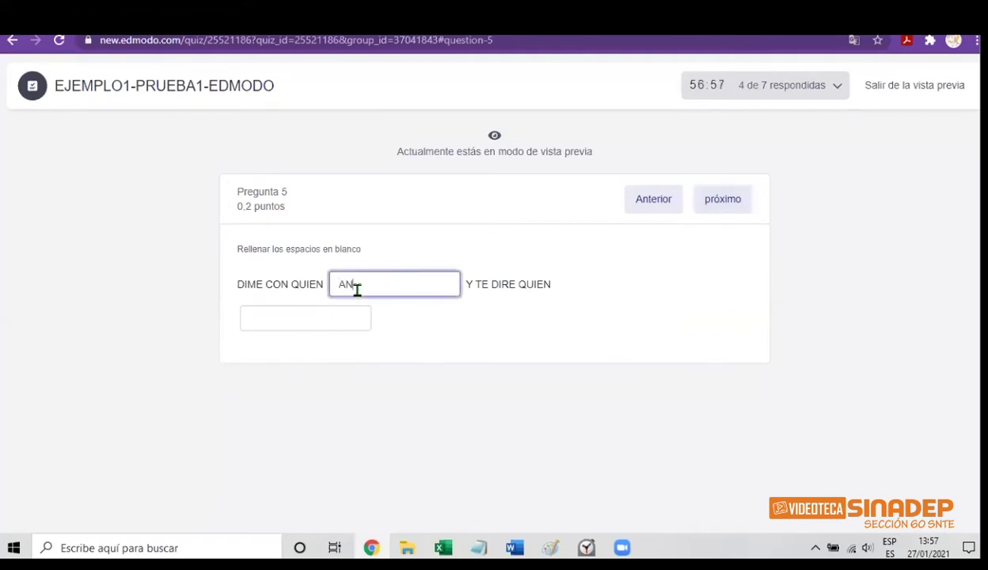
{"action": "left_click", "coordinate": [576, 287]}
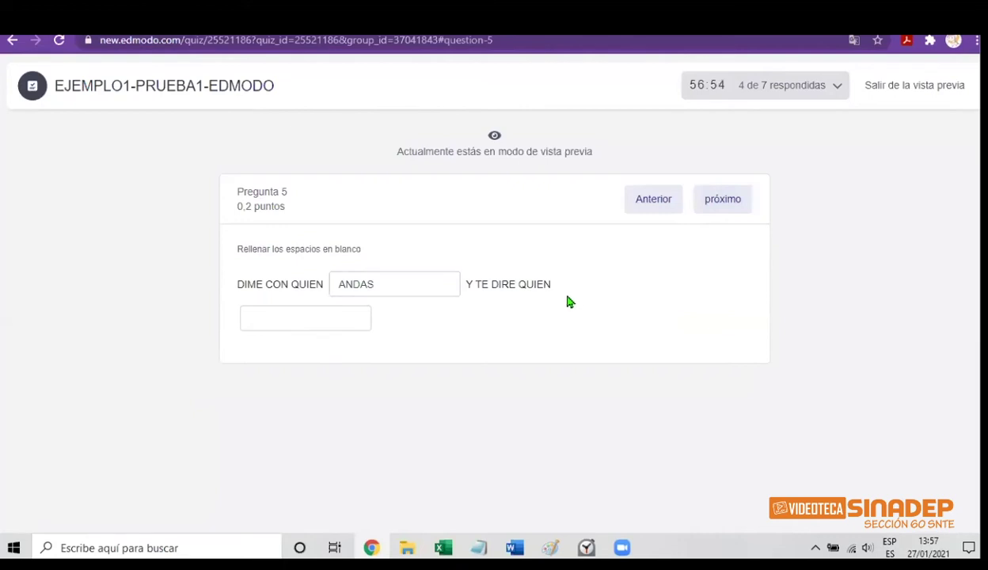
{"action": "left_click", "coordinate": [325, 320]}
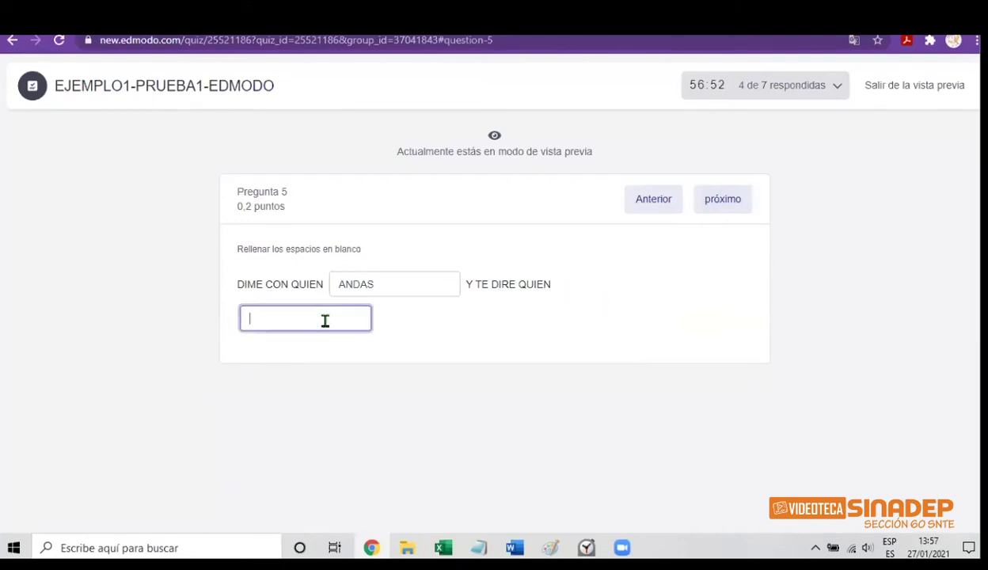
{"action": "type", "text": "ERES"}
{"action": "left_click", "coordinate": [724, 208]}
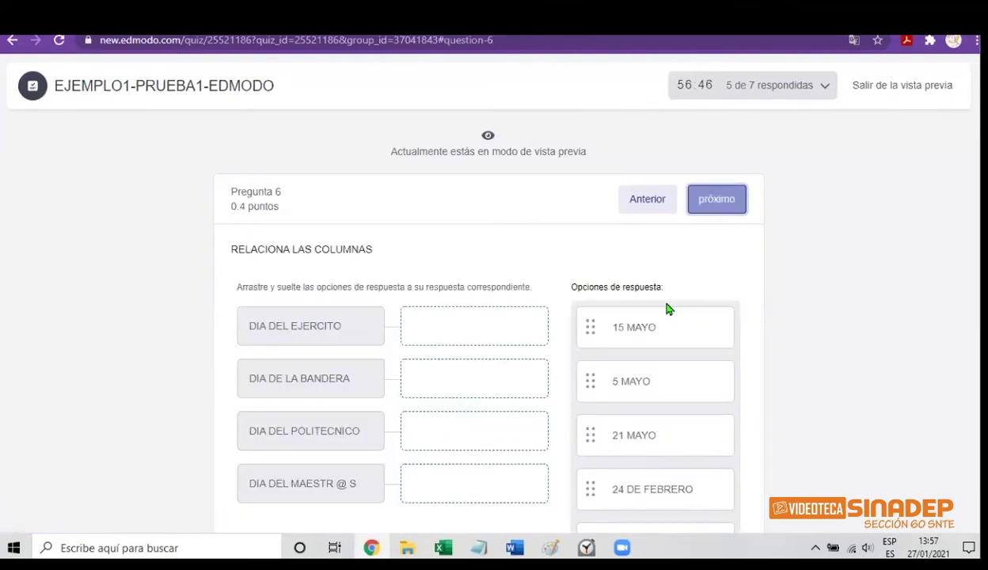
Match 15 MAYO, 21 MAYO, 19 DE FEBRERO and 5 MAYO to their commemorations in question 6
{"action": "left_click_drag", "start_coordinate": [628, 332], "coordinate": [527, 379]}
{"action": "left_click_drag", "start_coordinate": [617, 381], "coordinate": [509, 345]}
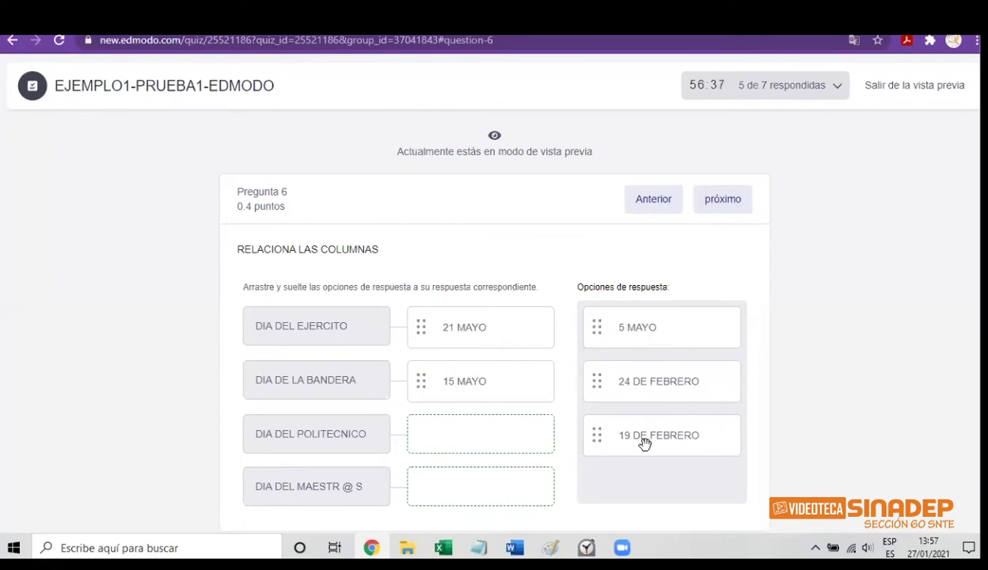
{"action": "left_click_drag", "start_coordinate": [643, 448], "coordinate": [507, 440]}
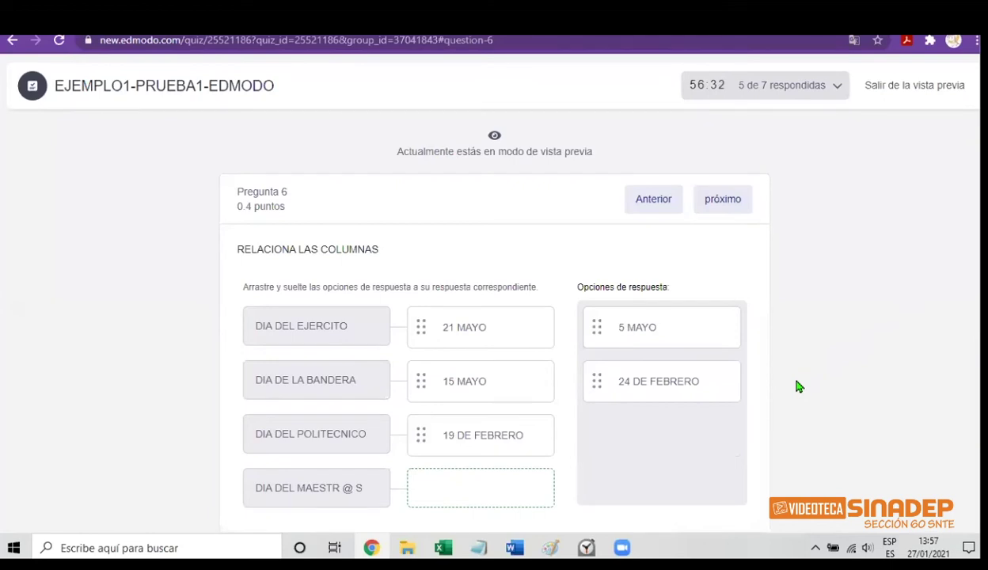
{"action": "left_click_drag", "start_coordinate": [646, 331], "coordinate": [483, 488]}
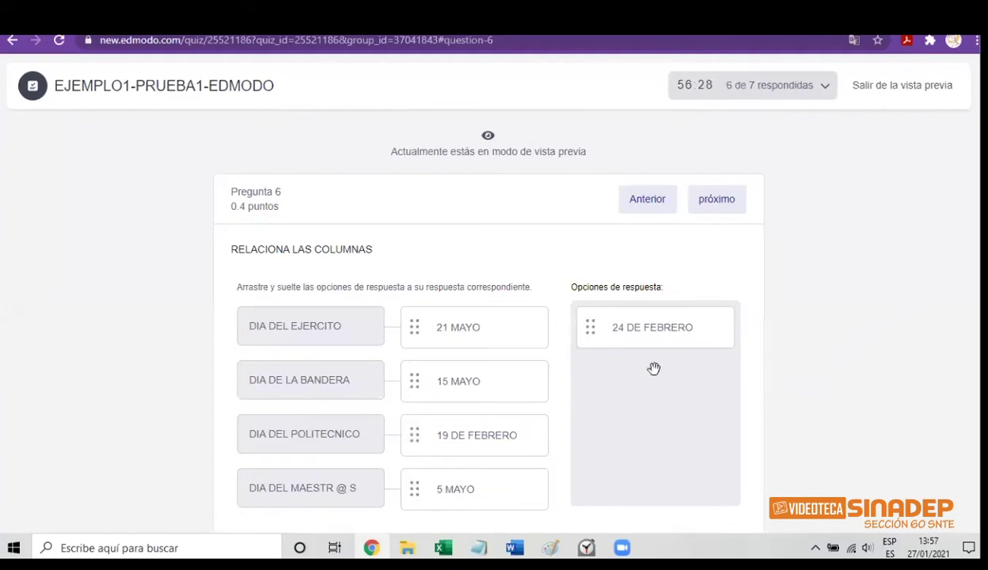
{"action": "left_click", "coordinate": [712, 203]}
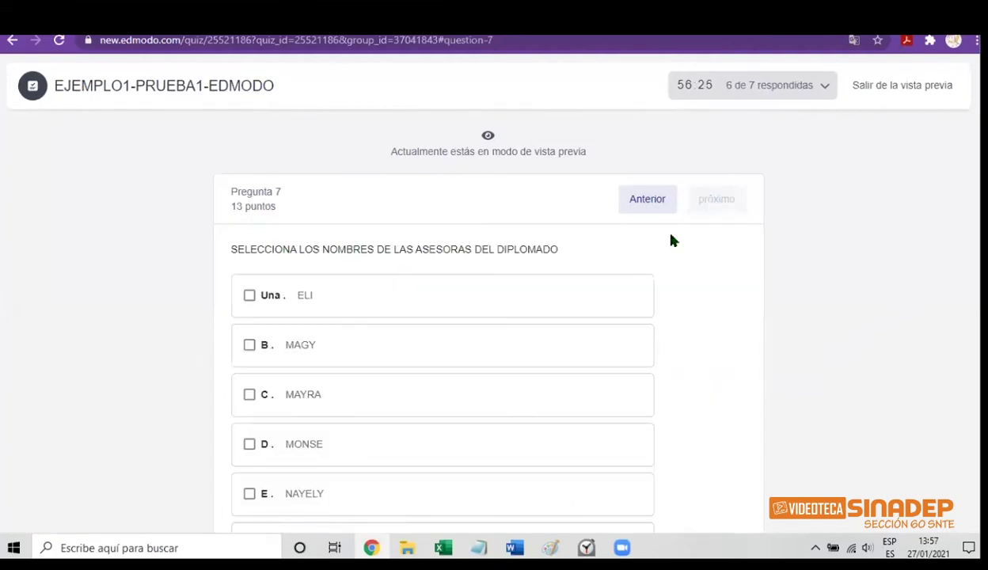
Tick all five advisors in question 7: ELI, MAGY, MAYRA, MONSE and NAYELY
{"action": "left_click", "coordinate": [249, 345]}
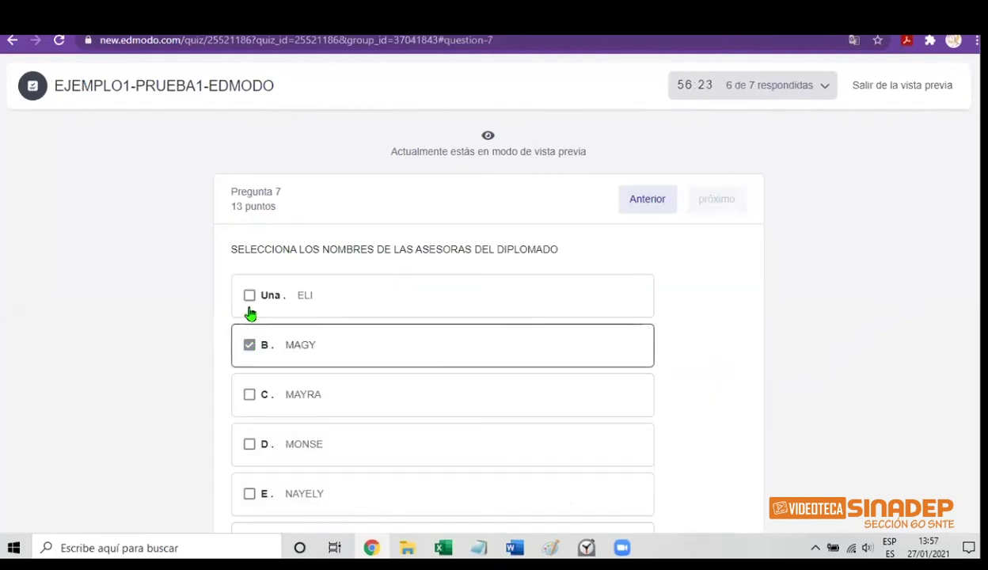
{"action": "left_click", "coordinate": [250, 298]}
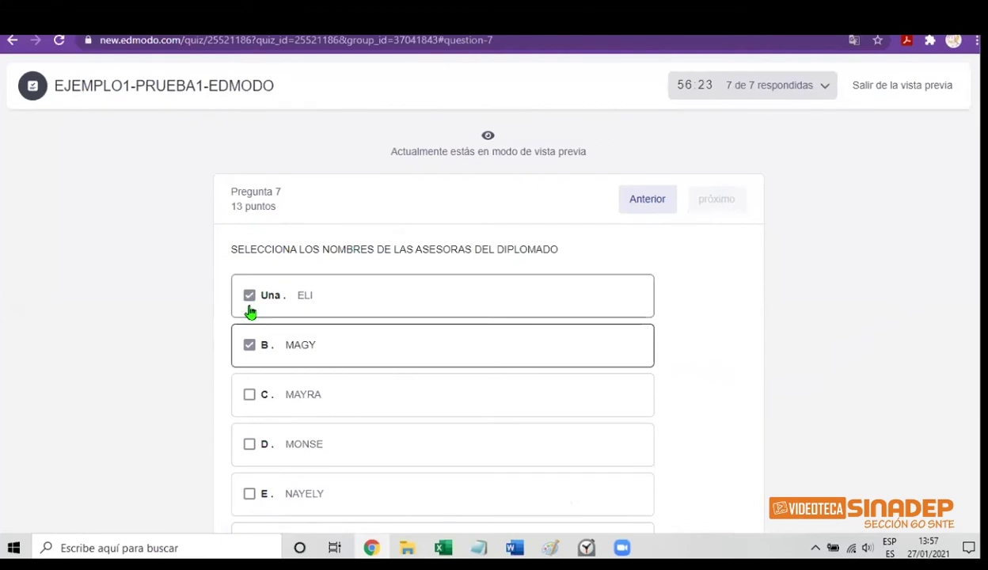
{"action": "left_click", "coordinate": [249, 446]}
{"action": "left_click", "coordinate": [250, 396]}
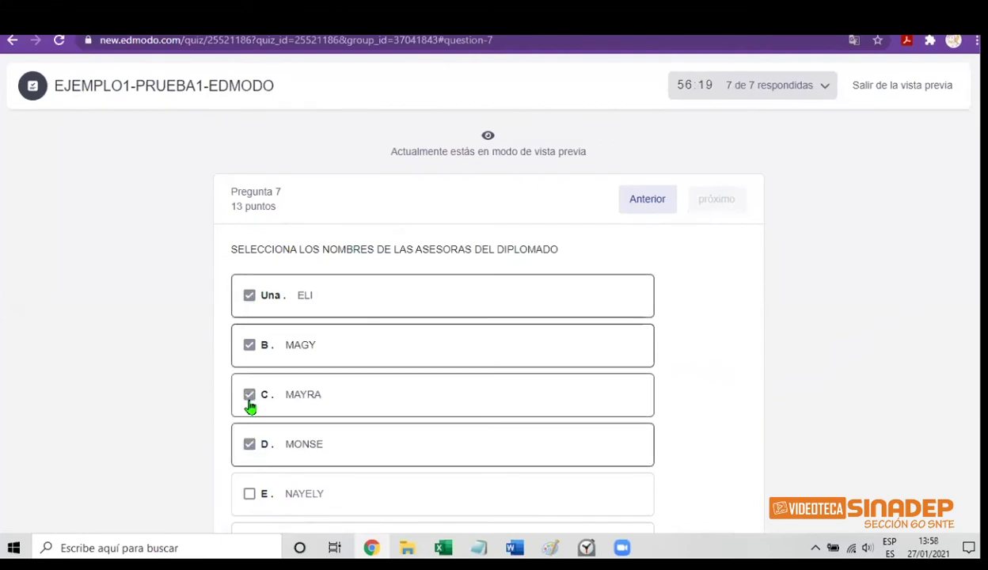
{"action": "left_click", "coordinate": [249, 494]}
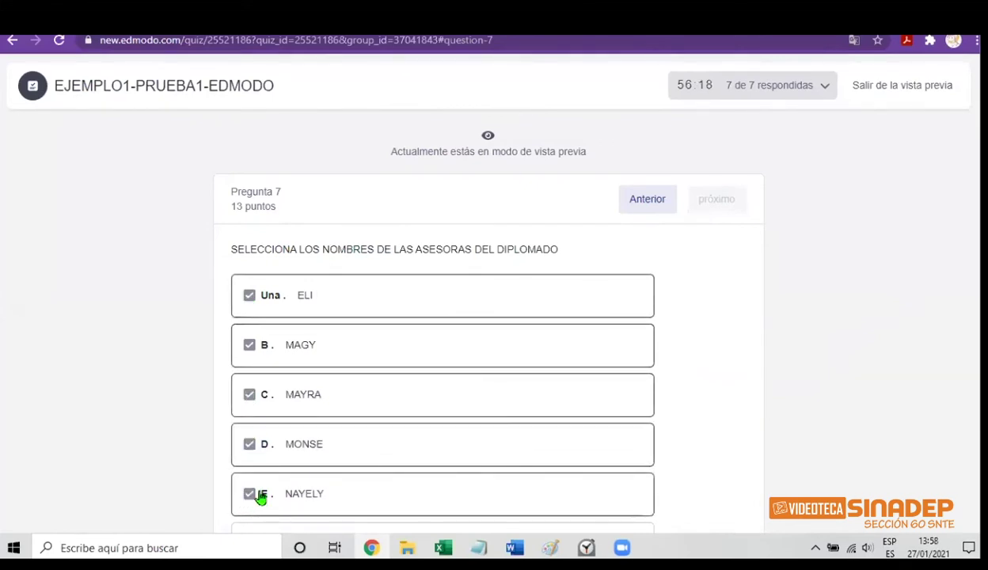
{"action": "left_click", "coordinate": [654, 201]}
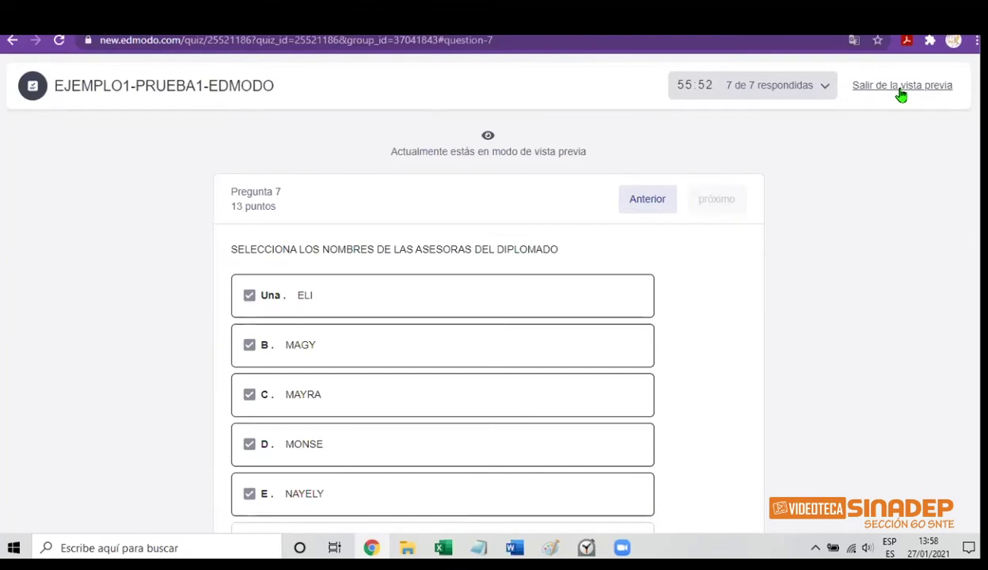
Exit the preview, append 'CA' so the instructions read CONTESTAR LO QUE SE INDICA, then list the questions
{"action": "left_click", "coordinate": [901, 95]}
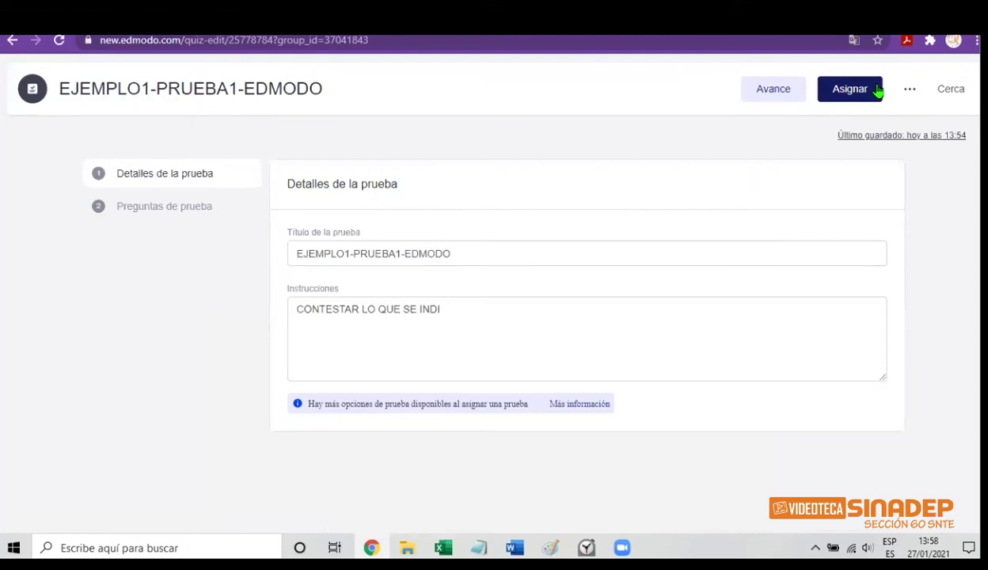
{"action": "left_click", "coordinate": [461, 311]}
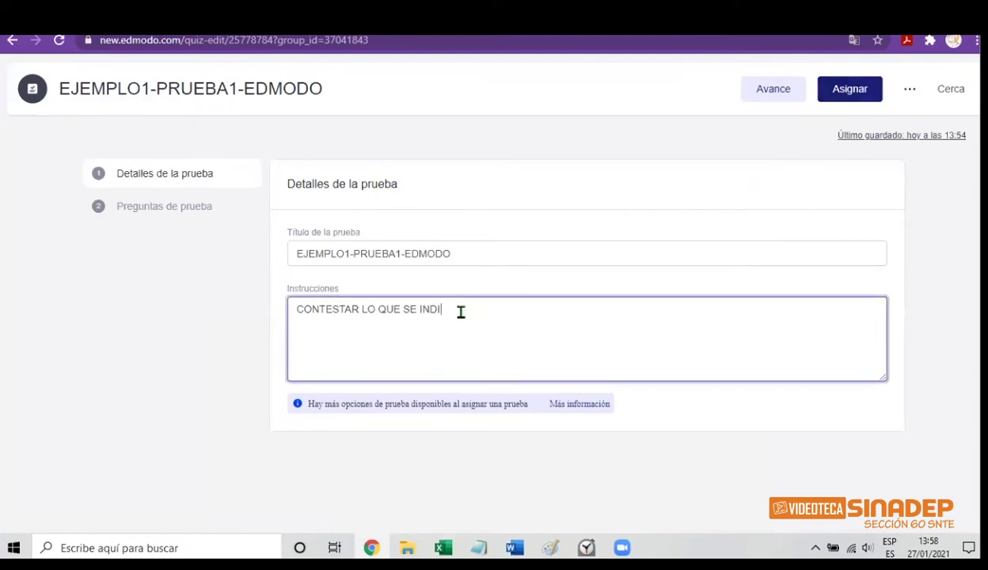
{"action": "type", "text": "CA"}
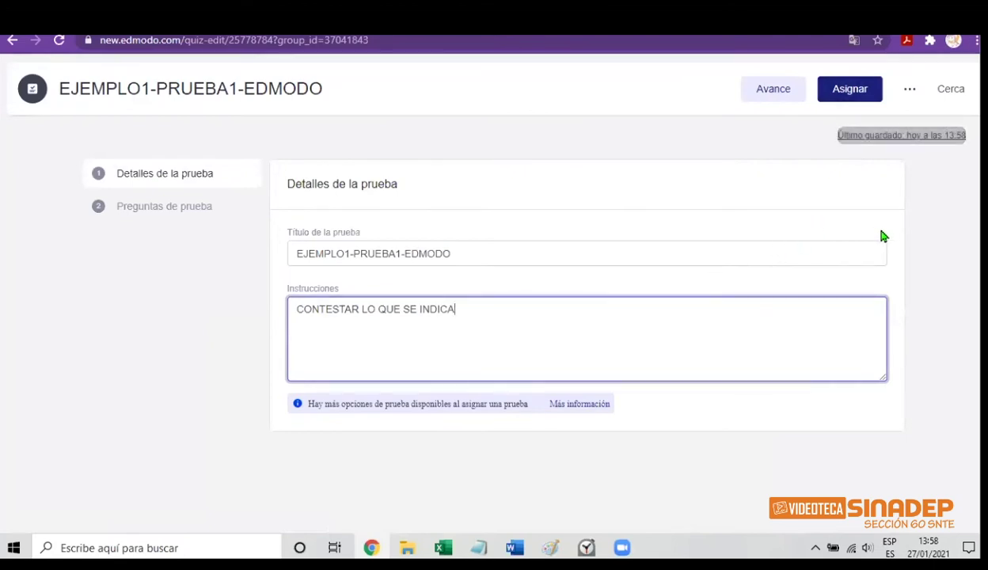
{"action": "left_click", "coordinate": [928, 259]}
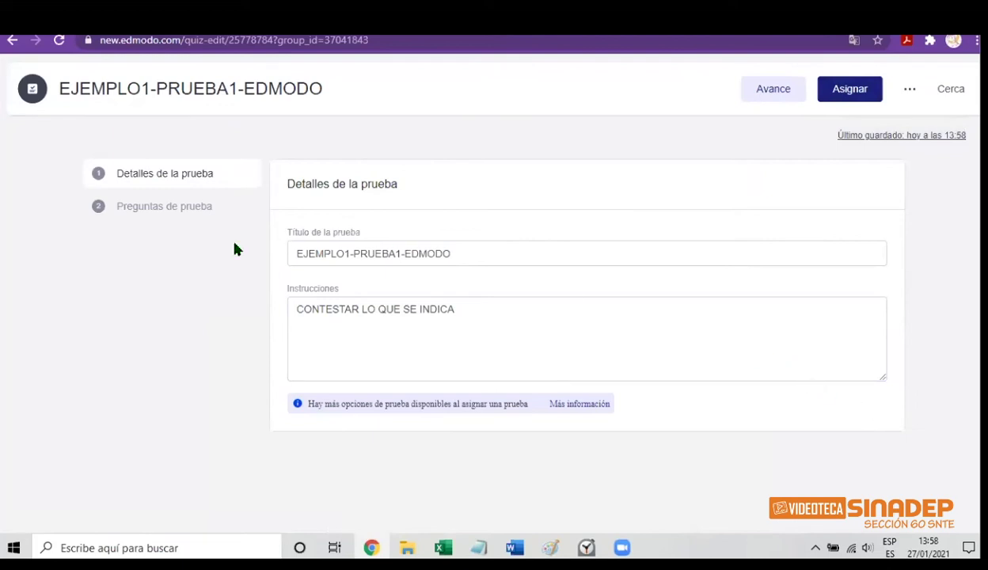
{"action": "left_click", "coordinate": [157, 212]}
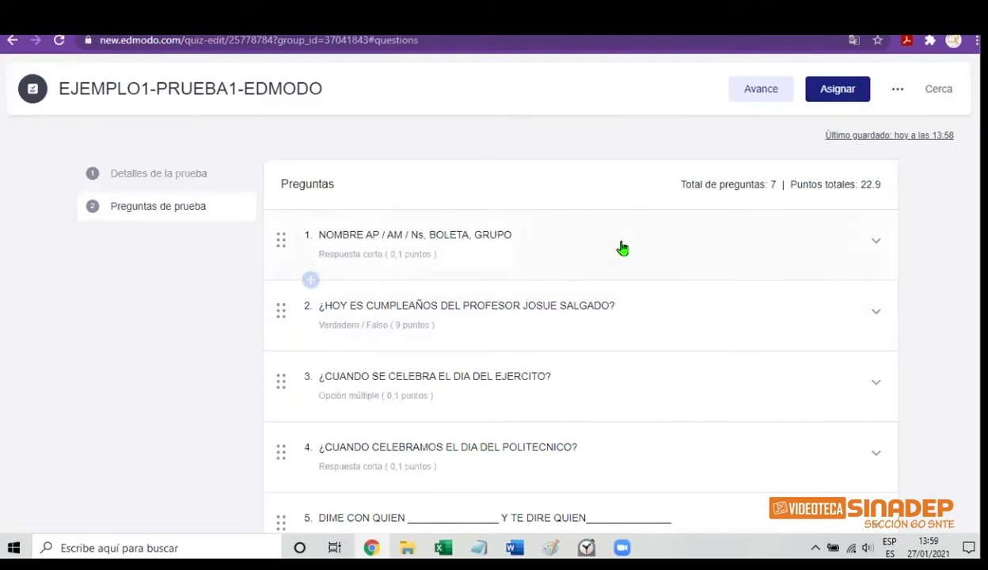
Close the quiz editor with Cerca to save it to the library, then return to the quiz editor
{"action": "left_click", "coordinate": [933, 98]}
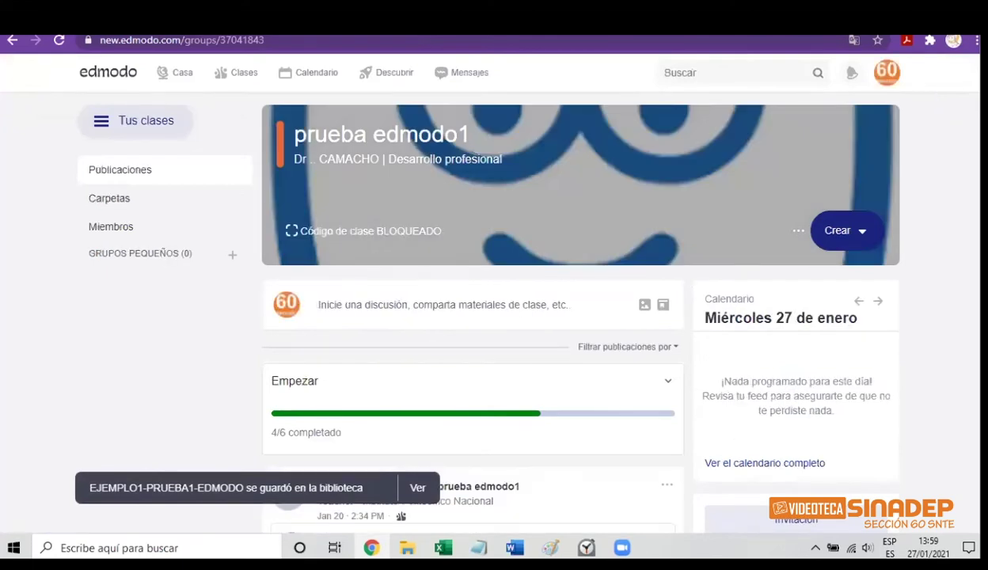
{"action": "scroll", "coordinate": [932, 102], "scroll_direction": "down", "scroll_amount": 1}
{"action": "scroll", "coordinate": [475, 317], "scroll_direction": "down", "scroll_amount": 2}
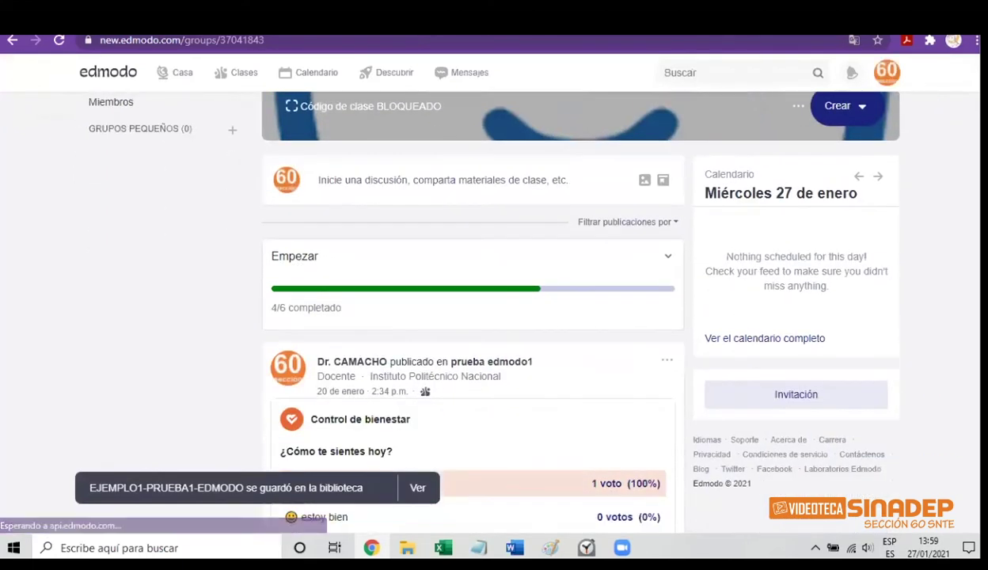
{"action": "scroll", "coordinate": [475, 317], "scroll_direction": "up", "scroll_amount": 1}
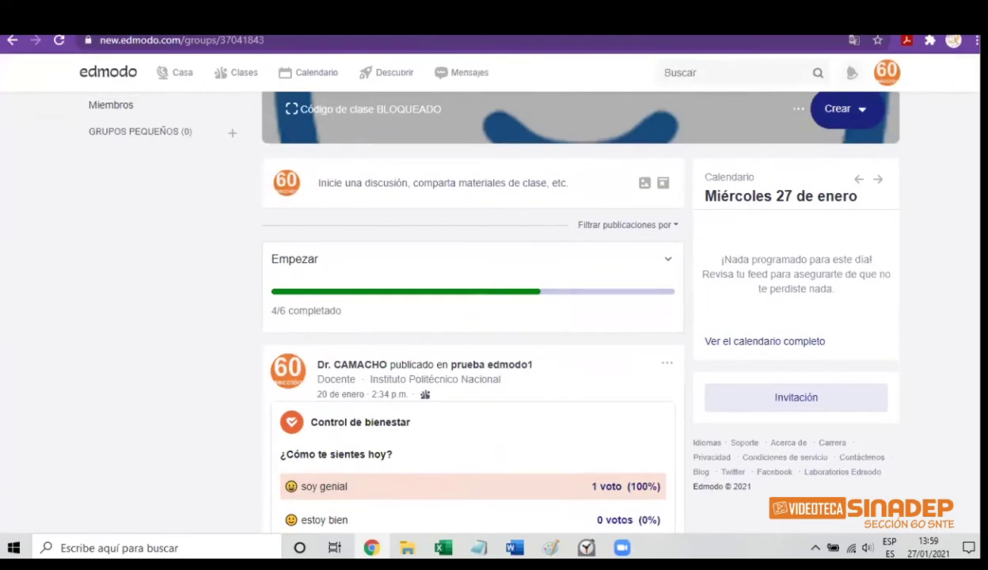
{"action": "scroll", "coordinate": [475, 317], "scroll_direction": "up", "scroll_amount": 3}
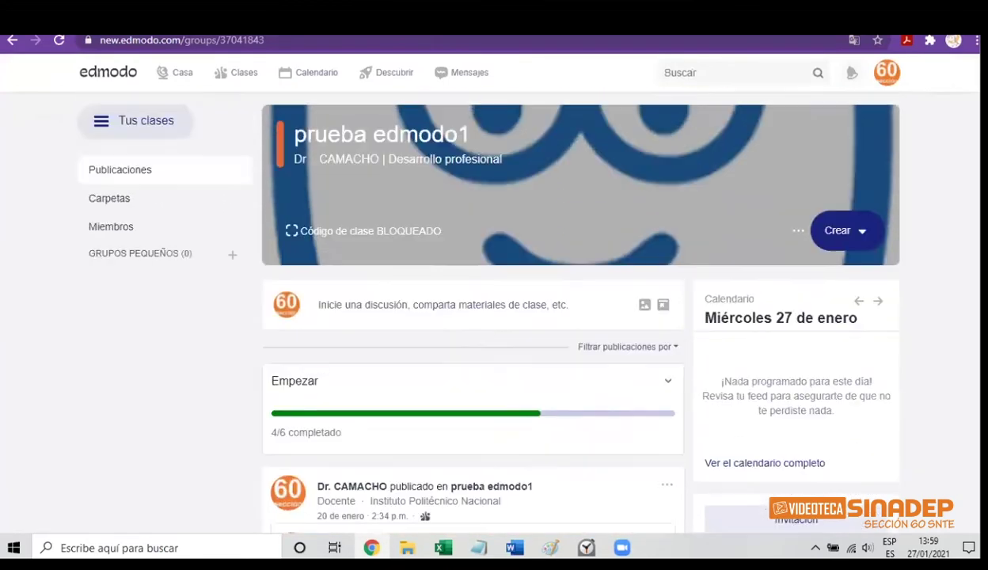
{"action": "left_click", "coordinate": [11, 40]}
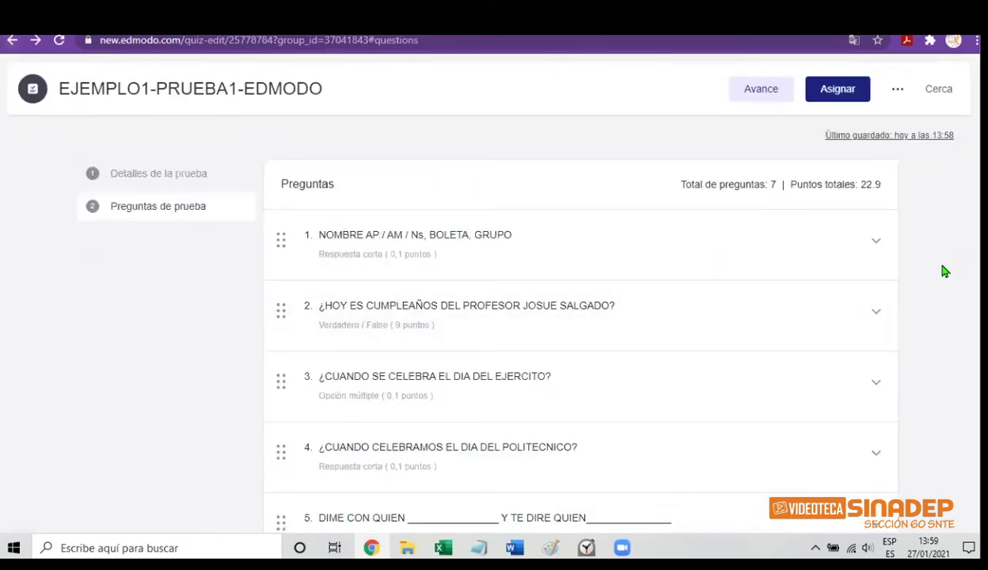
{"action": "left_click", "coordinate": [897, 92]}
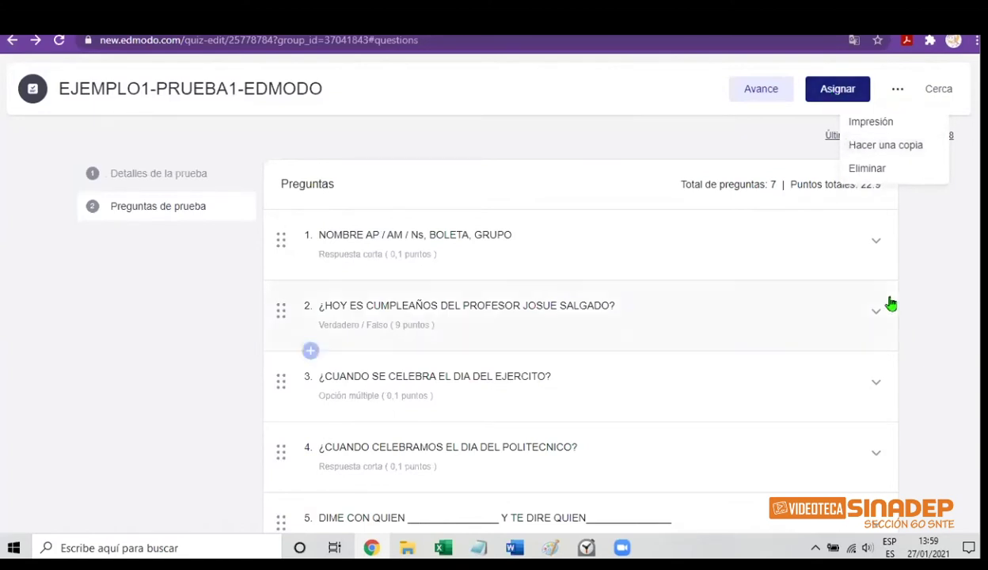
{"action": "left_click", "coordinate": [911, 207]}
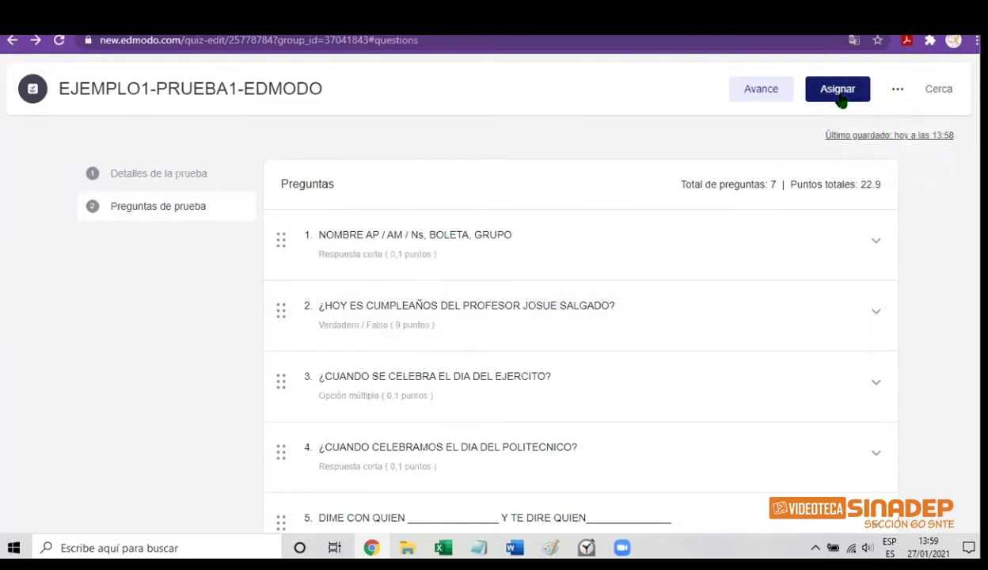
Begin assigning the quiz and add PRUEBA EDMODO 3 alongside prueba edmodo1
{"action": "left_click", "coordinate": [840, 95]}
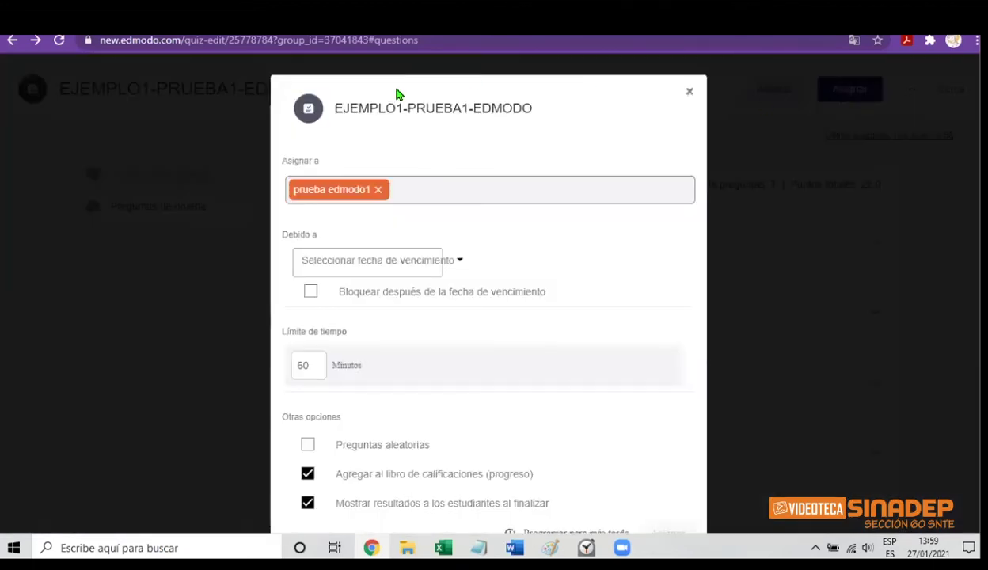
{"action": "left_click", "coordinate": [409, 189]}
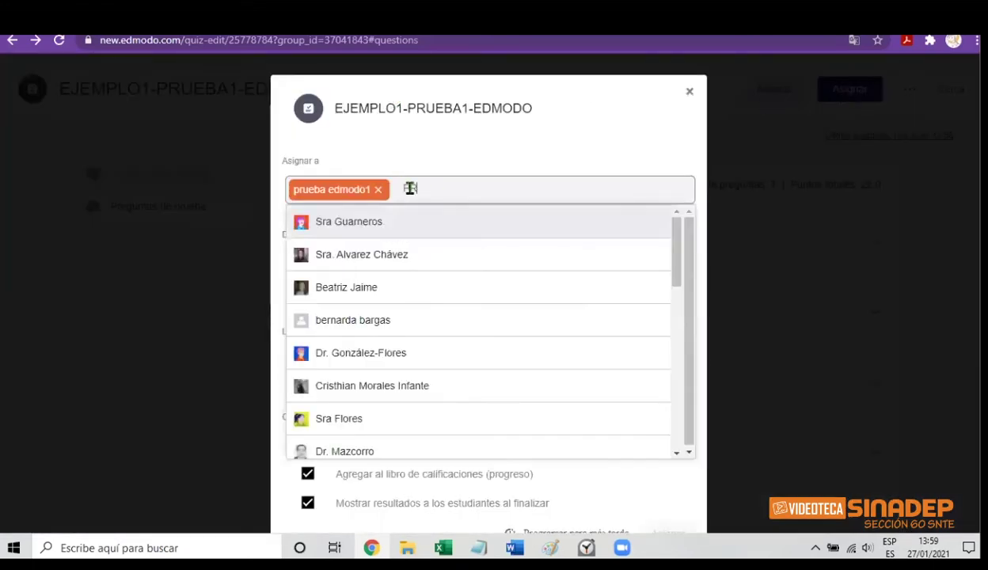
{"action": "type", "text": "PRU"}
{"action": "left_click", "coordinate": [390, 218]}
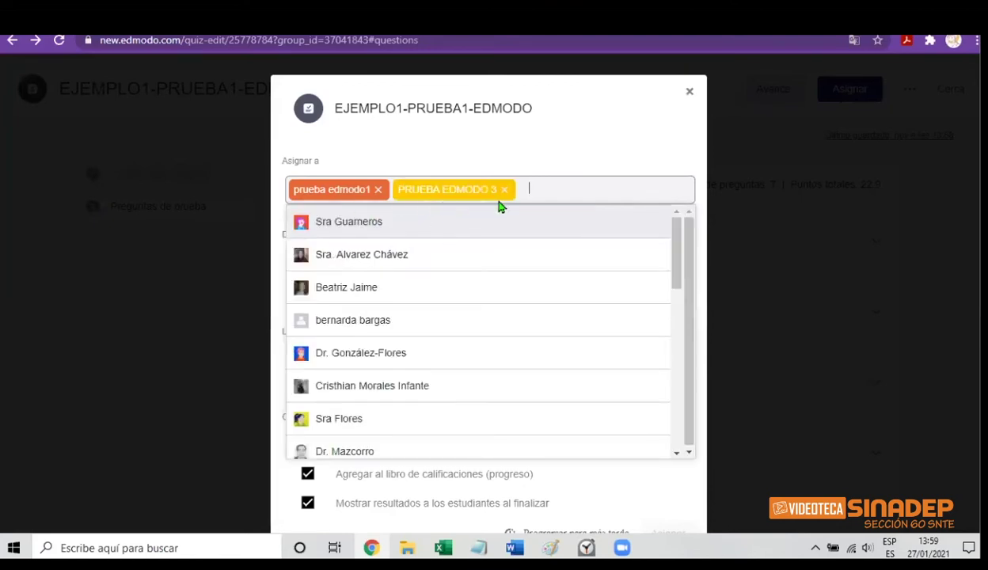
{"action": "left_click", "coordinate": [738, 246]}
{"action": "left_click", "coordinate": [738, 246]}
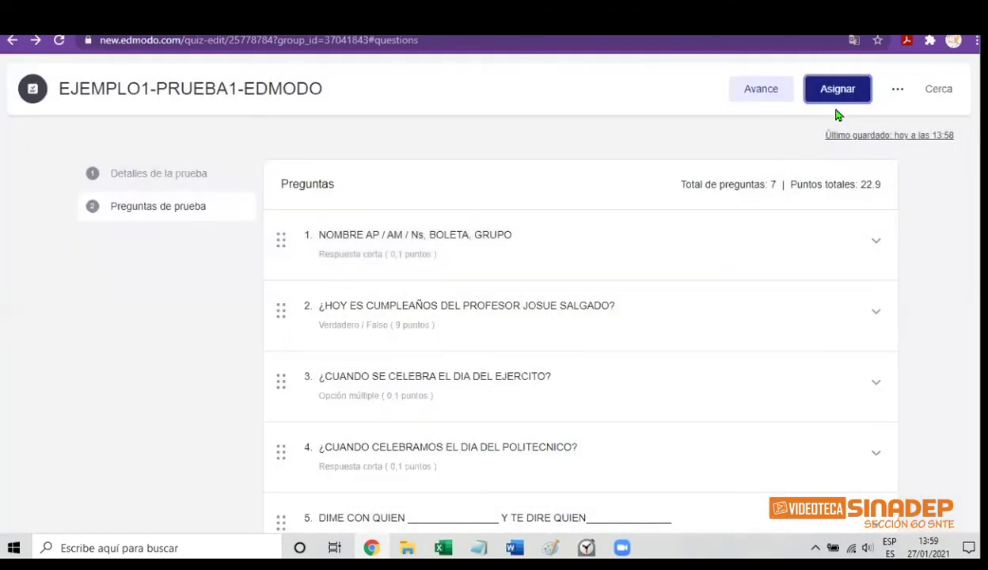
{"action": "left_click", "coordinate": [837, 90]}
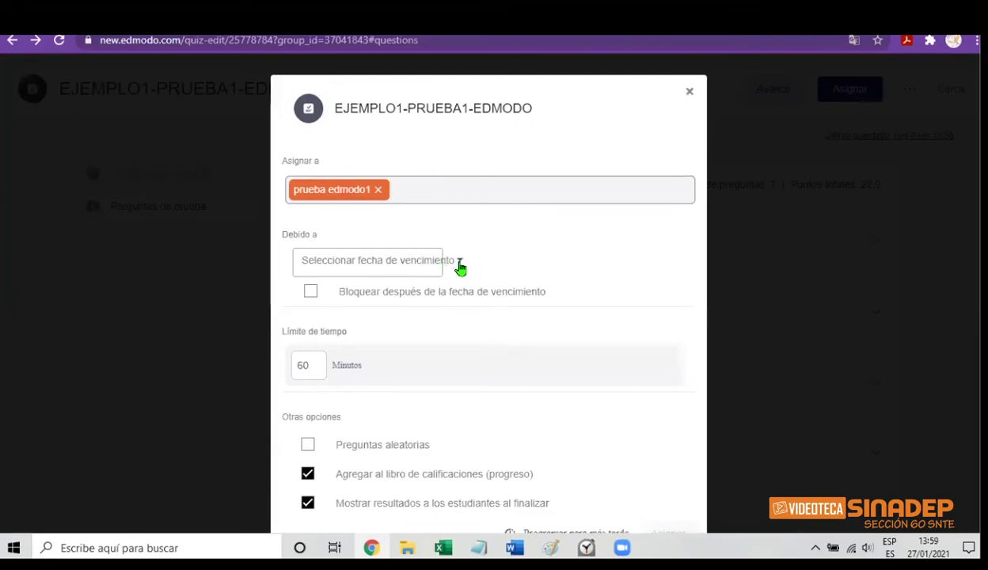
Set the due date to 28/01/2021 and re-add PRUEBA EDMODO 3 as the second group
{"action": "left_click", "coordinate": [459, 264]}
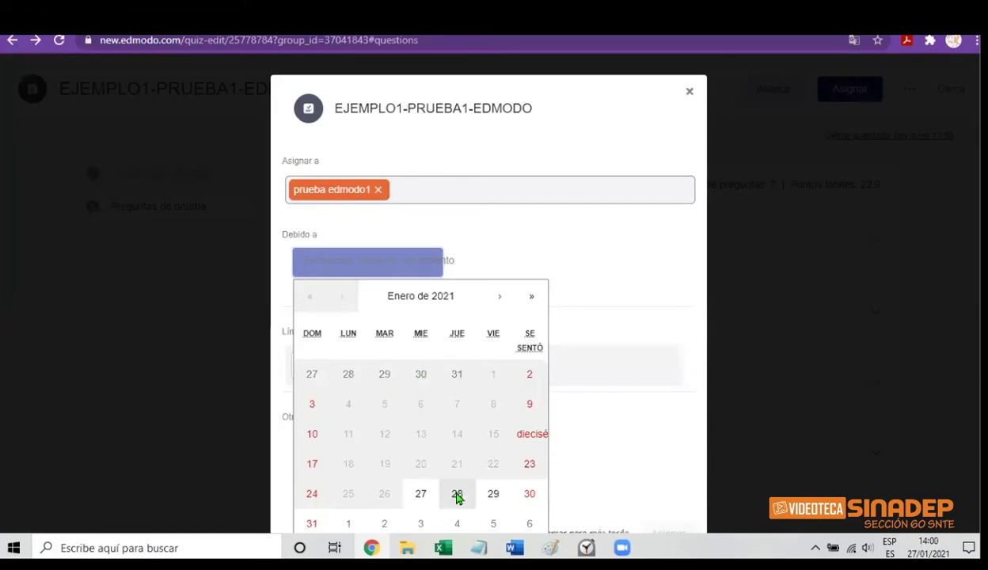
{"action": "left_click", "coordinate": [458, 495]}
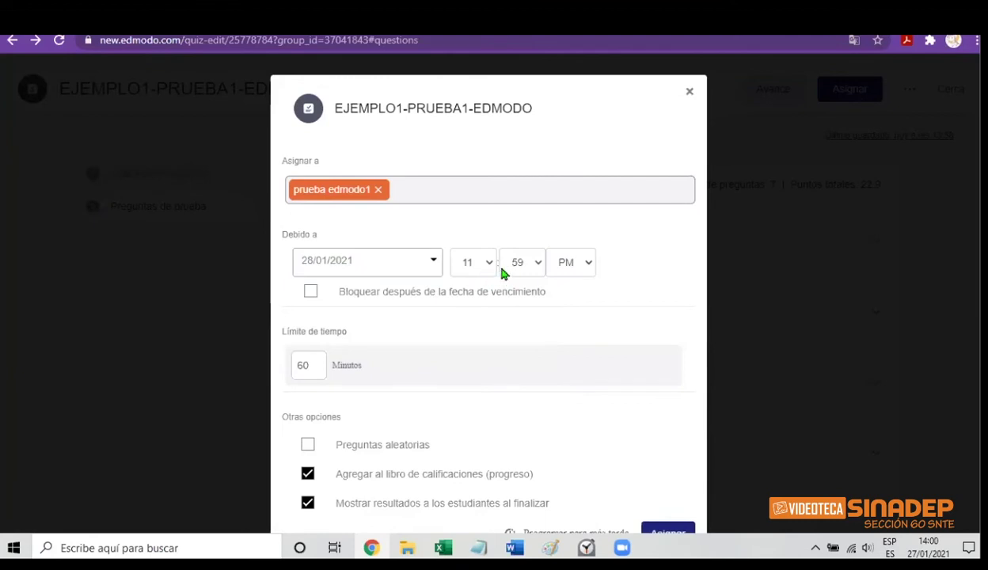
{"action": "left_click", "coordinate": [410, 189]}
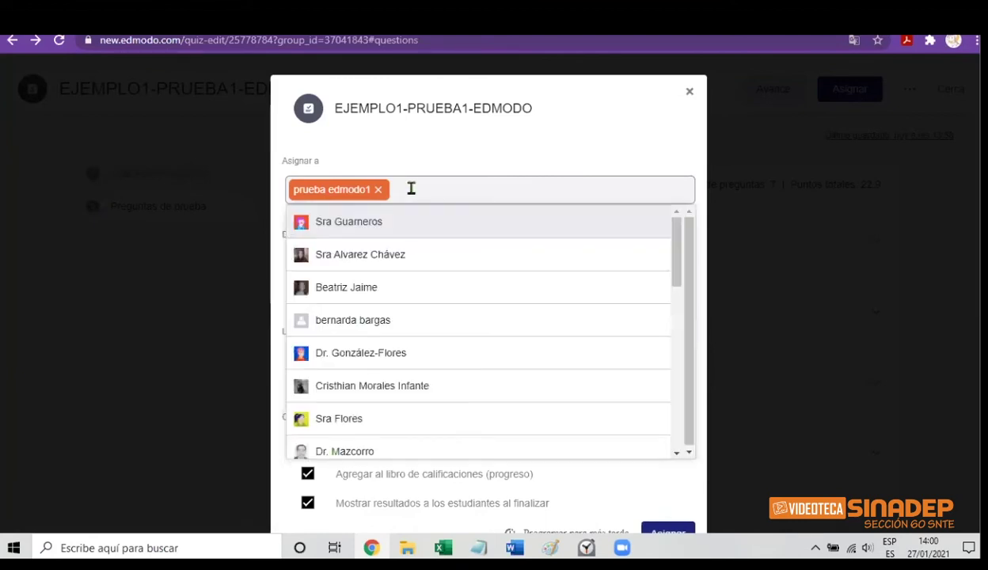
{"action": "type", "text": "PR"}
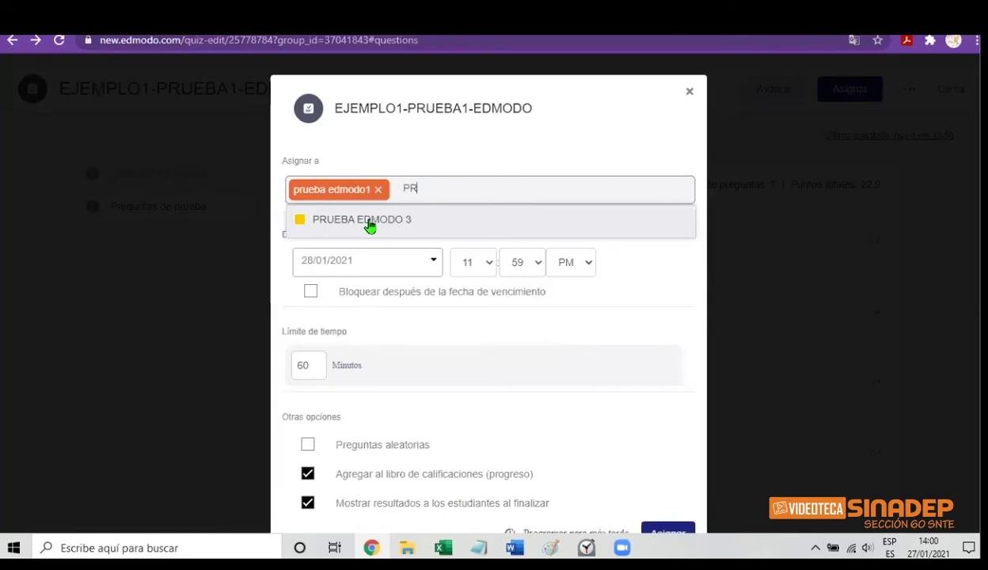
{"action": "left_click", "coordinate": [365, 223]}
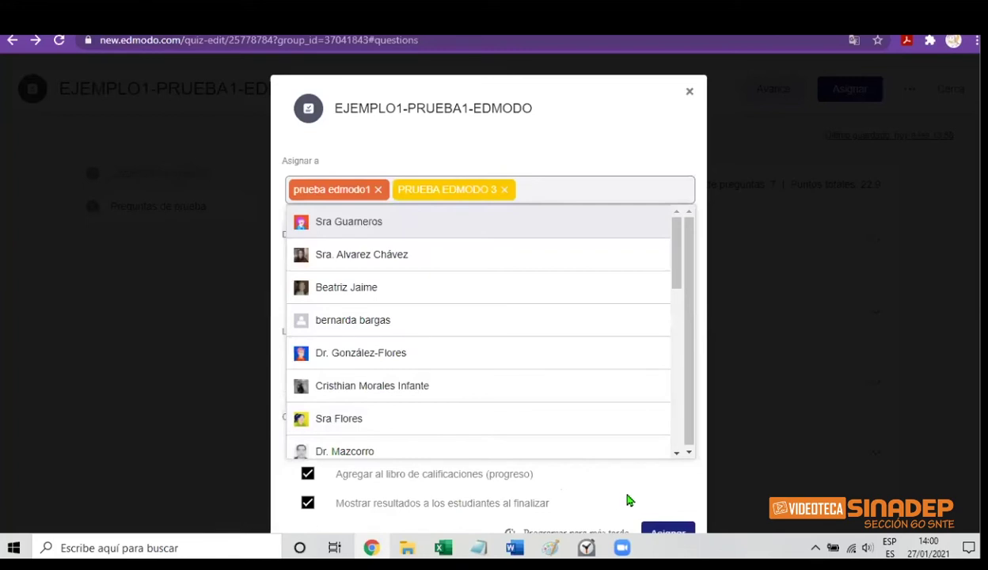
{"action": "left_click", "coordinate": [694, 501]}
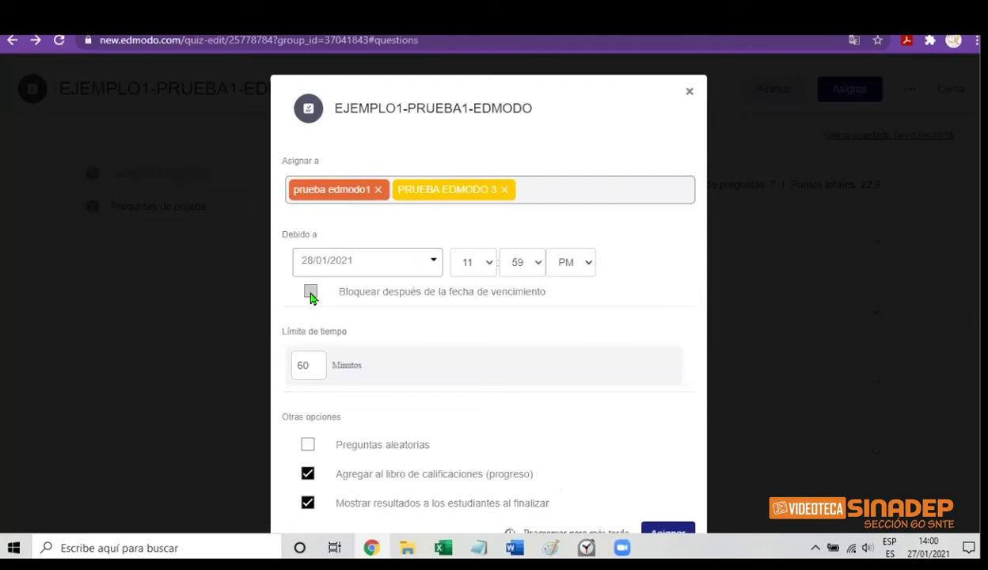
Enable locking after the due date and change the time limit from 60 to 10 minutes
{"action": "left_click", "coordinate": [310, 292]}
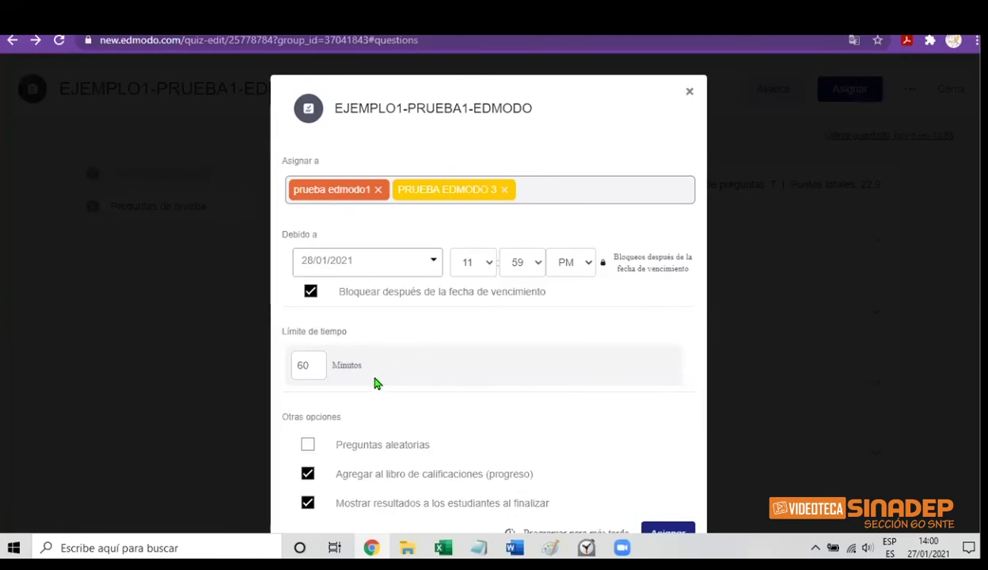
{"action": "left_click", "coordinate": [304, 366]}
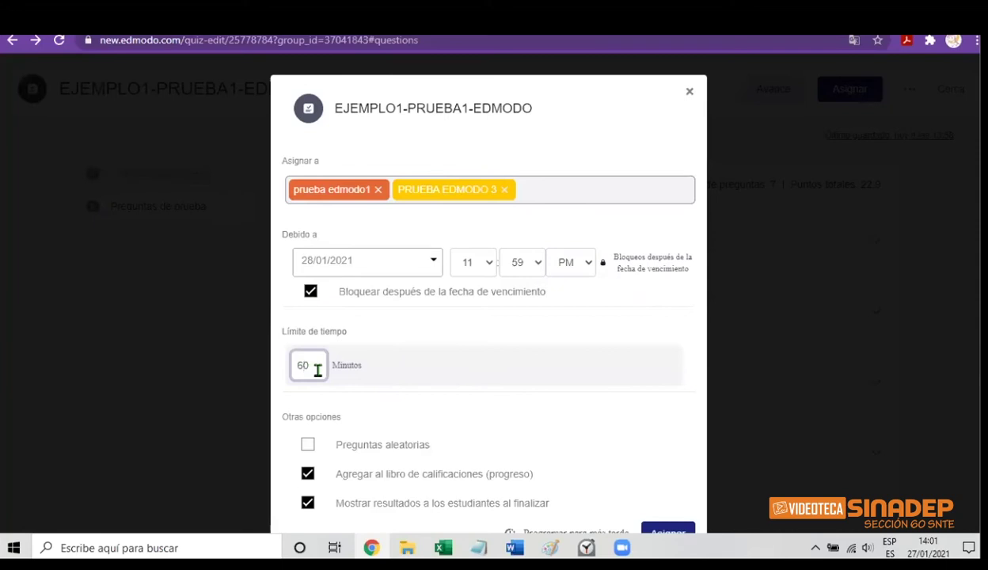
{"action": "key", "text": "BackSpace"}
{"action": "key", "text": "BackSpace"}
{"action": "type", "text": "15"}
{"action": "key", "text": "BackSpace"}
{"action": "key", "text": "BackSpace"}
{"action": "type", "text": "10"}
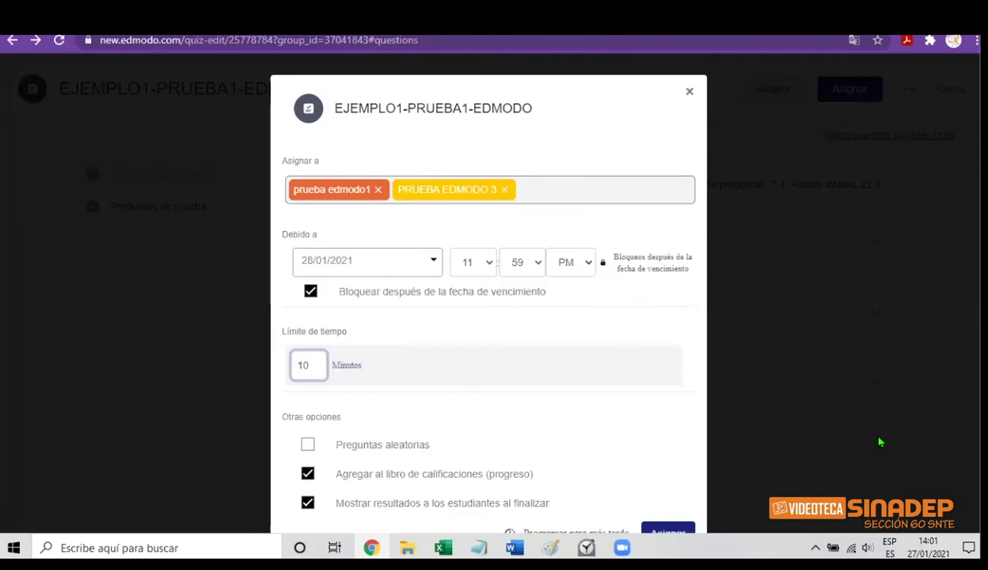
{"action": "scroll", "coordinate": [859, 431], "scroll_direction": "down", "scroll_amount": 1}
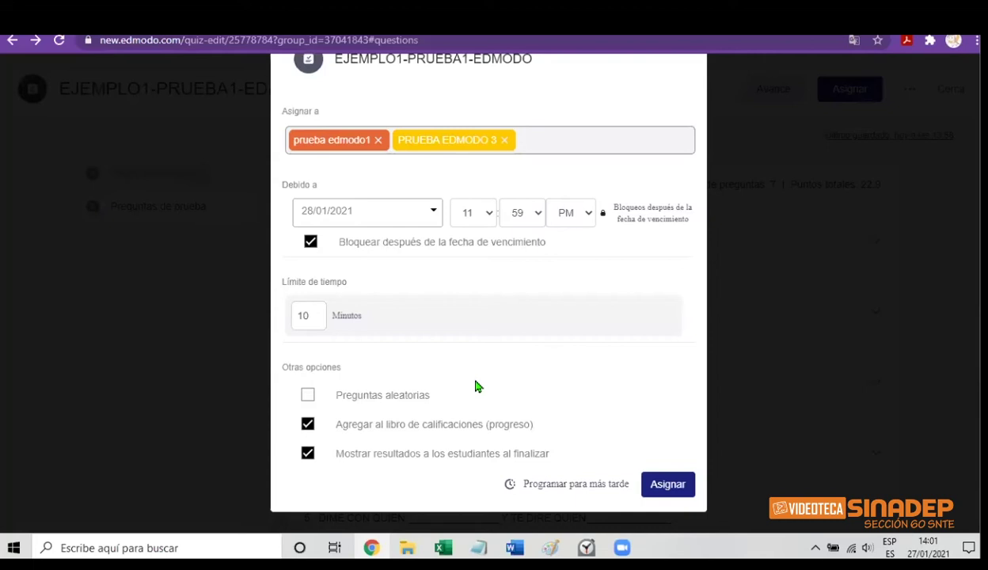
Turn on Preguntas aleatorias and turn off Mostrar resultados a los estudiantes al finalizar
{"action": "left_click", "coordinate": [309, 397]}
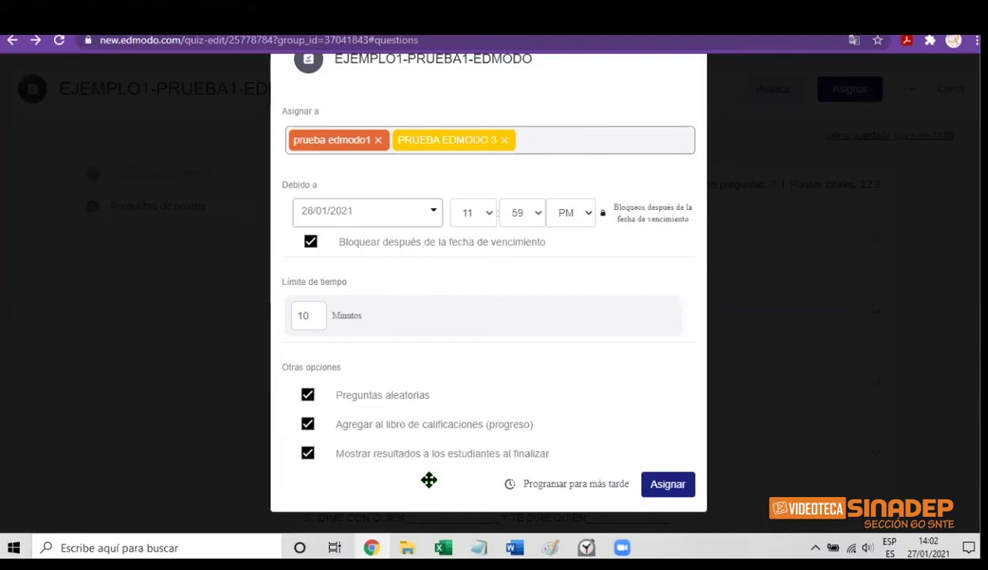
{"action": "left_click", "coordinate": [307, 456]}
Schedule the quiz to open 27/01/2021 at 2:04 PM and assign it to both groups
{"action": "left_click", "coordinate": [577, 485]}
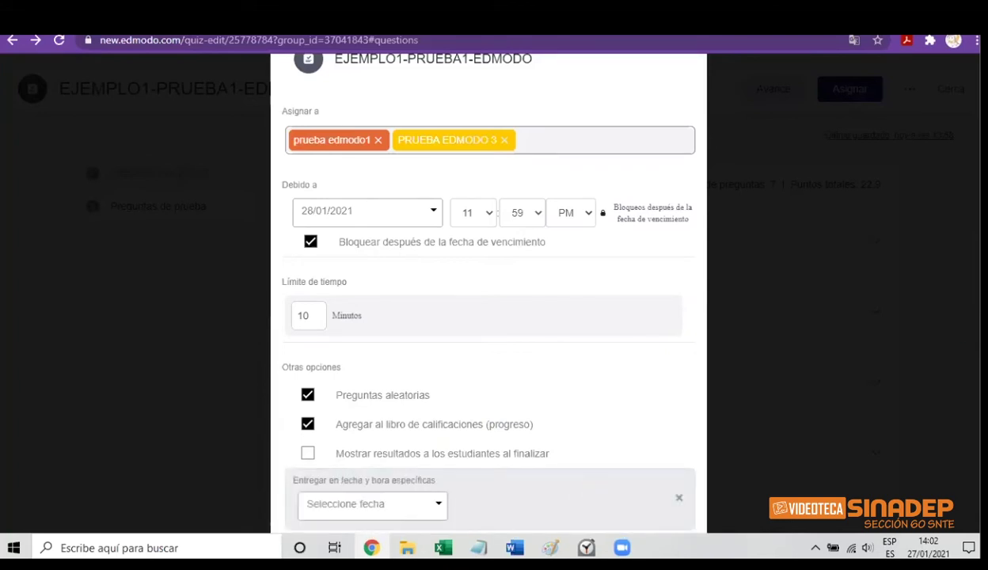
{"action": "scroll", "coordinate": [525, 445], "scroll_direction": "down", "scroll_amount": 2}
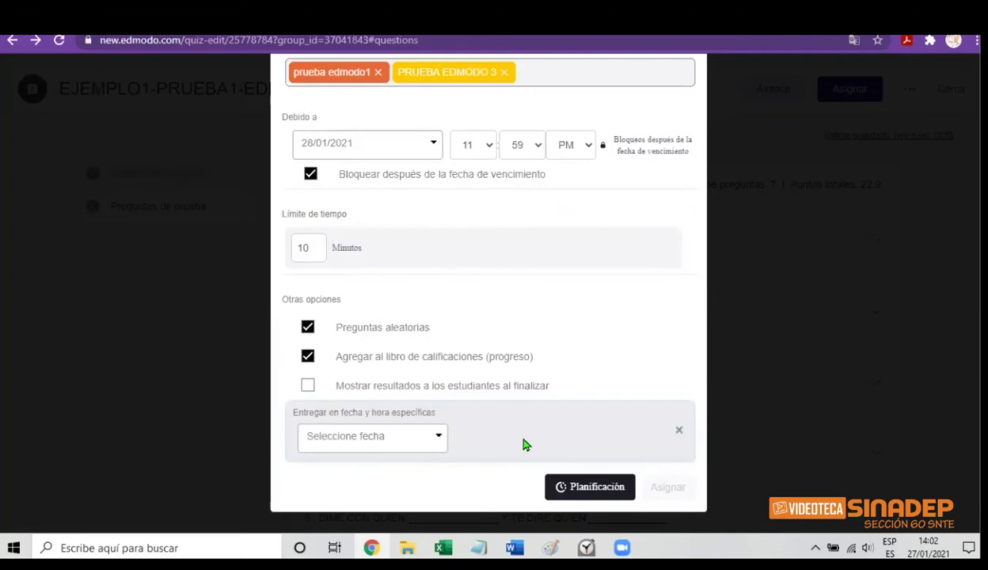
{"action": "left_click", "coordinate": [438, 442]}
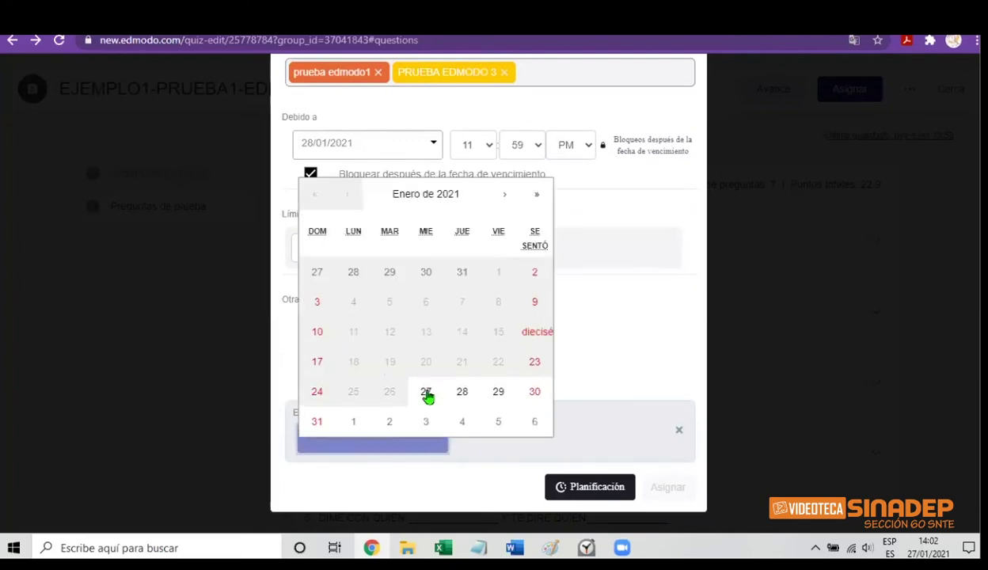
{"action": "left_click", "coordinate": [427, 394]}
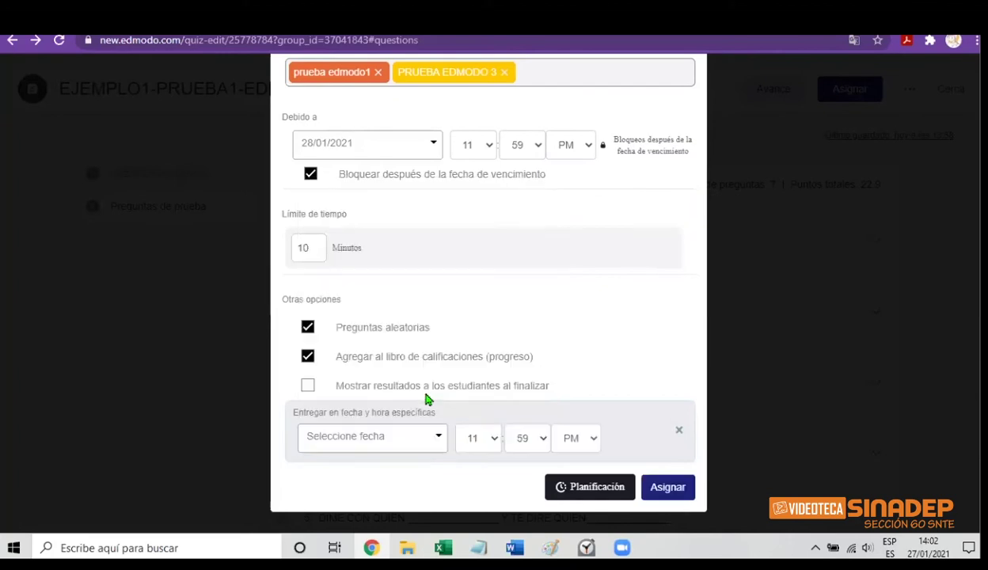
{"action": "left_click", "coordinate": [493, 447]}
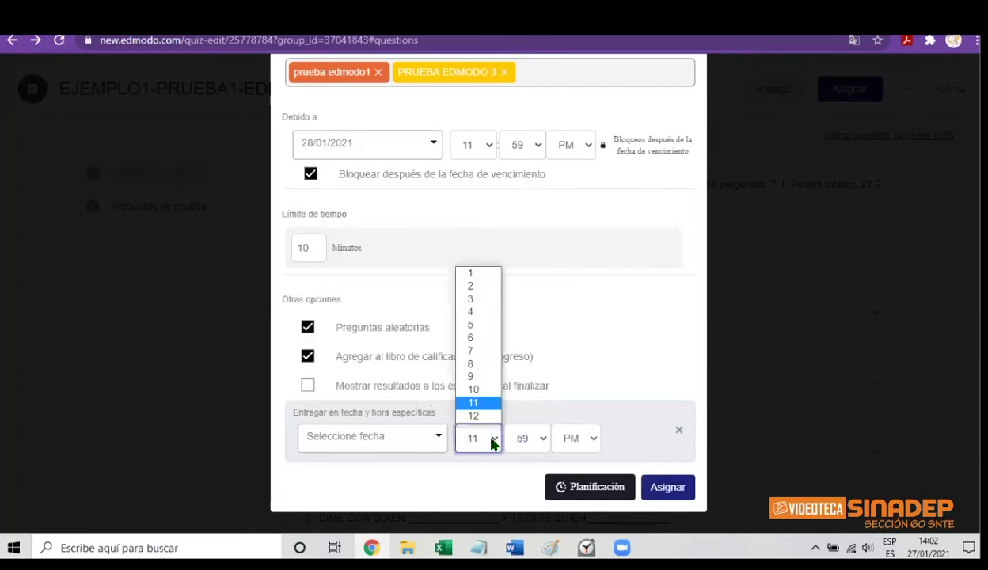
{"action": "left_click", "coordinate": [480, 286]}
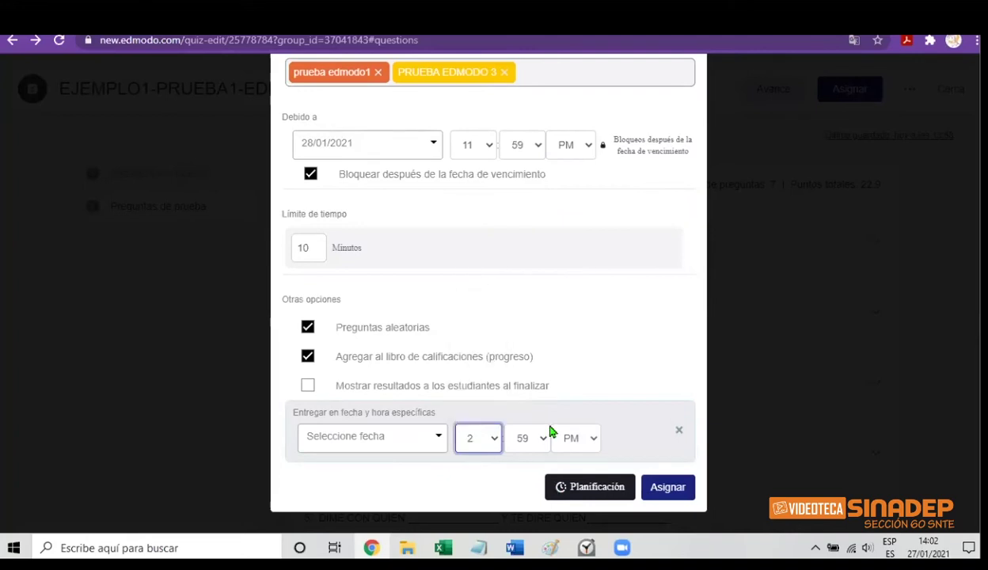
{"action": "left_click", "coordinate": [545, 440]}
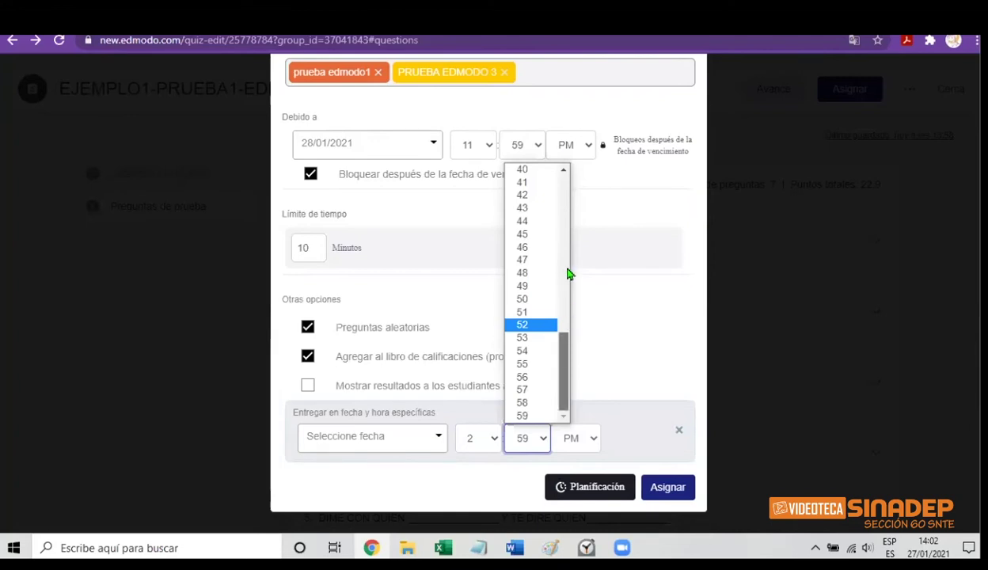
{"action": "scroll", "coordinate": [571, 197], "scroll_direction": "up", "scroll_amount": 10}
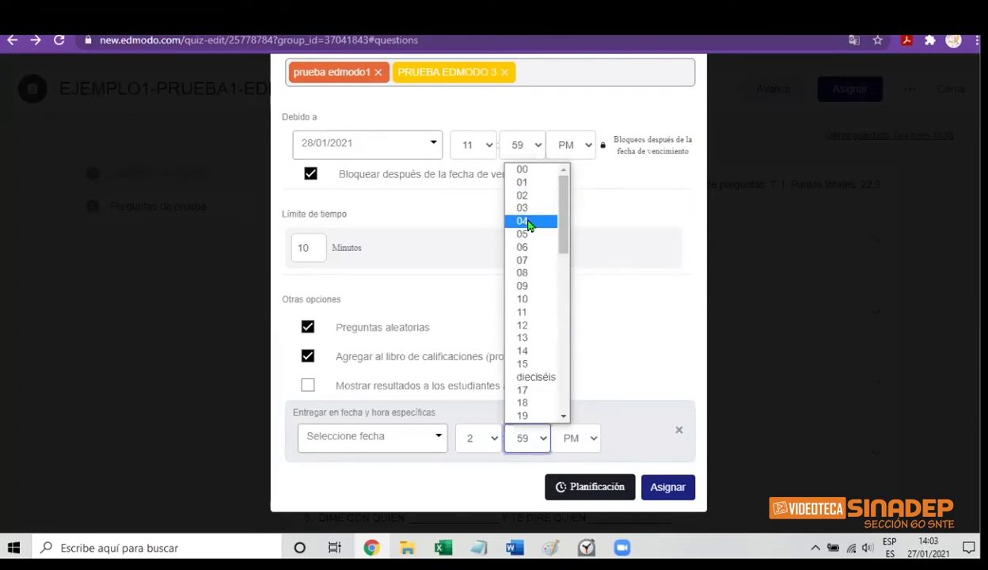
{"action": "left_click", "coordinate": [529, 224]}
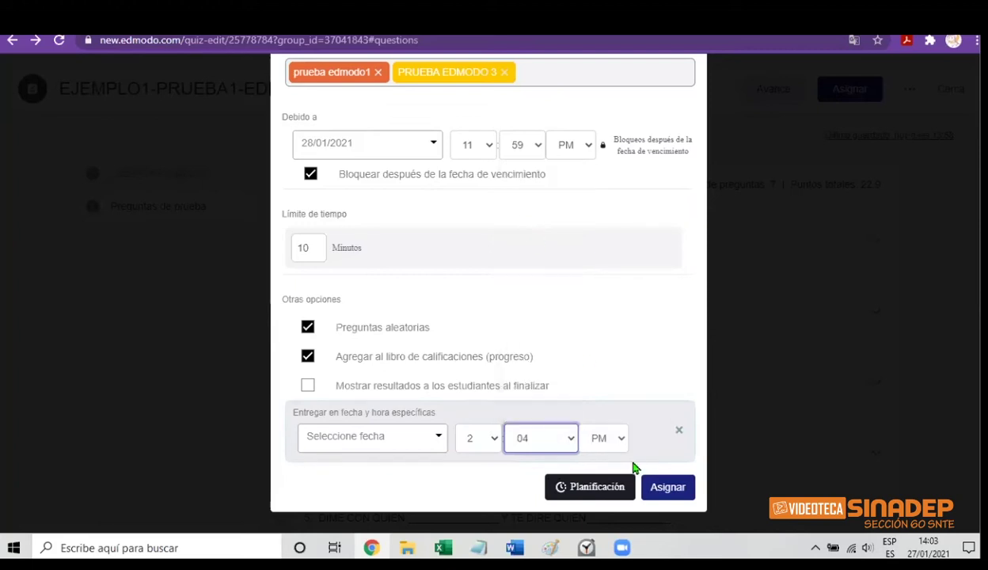
{"action": "left_click", "coordinate": [669, 490]}
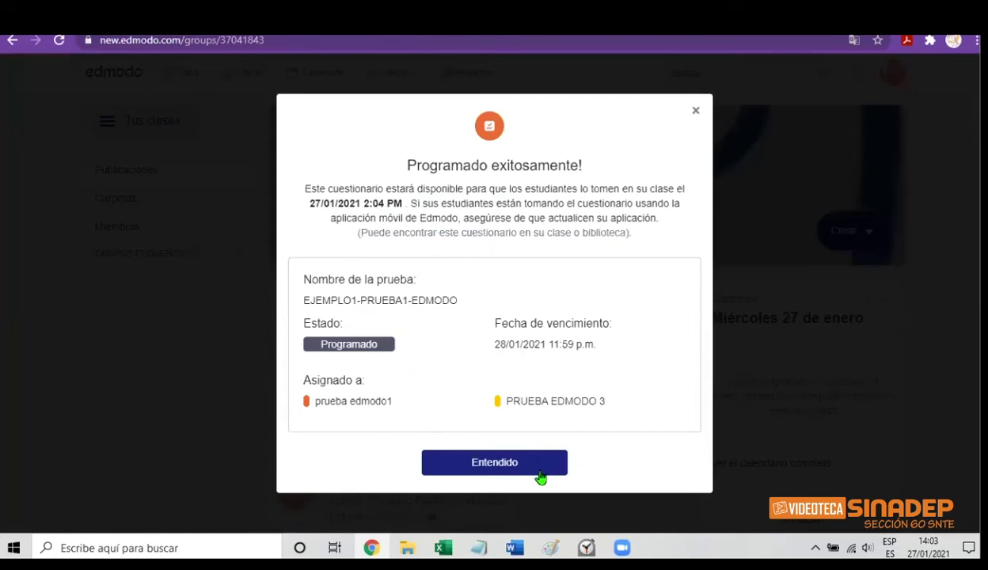
Dismiss the scheduling confirmation and go to the add-members page of class prueba edmodo1
{"action": "left_click", "coordinate": [495, 464]}
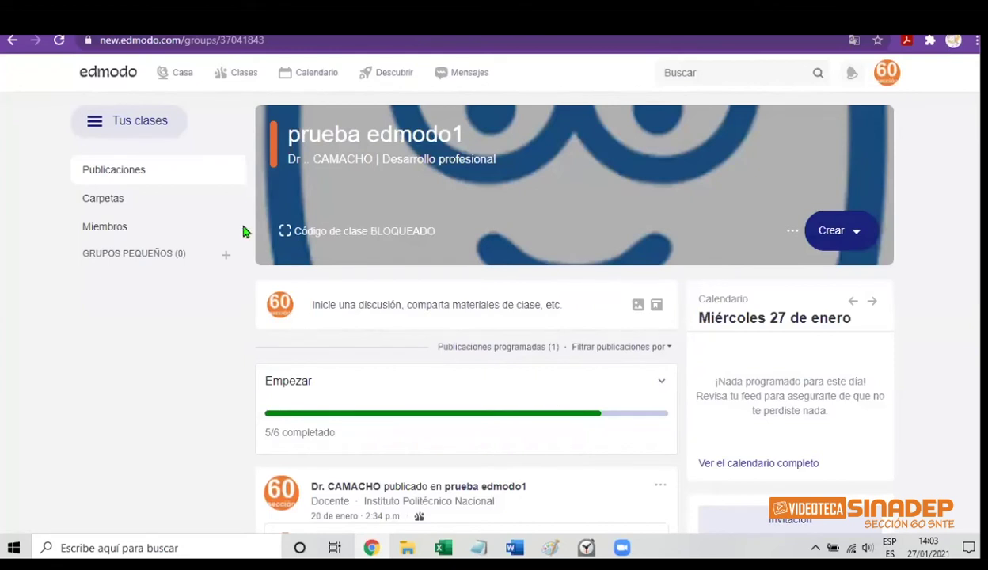
{"action": "left_click", "coordinate": [110, 230]}
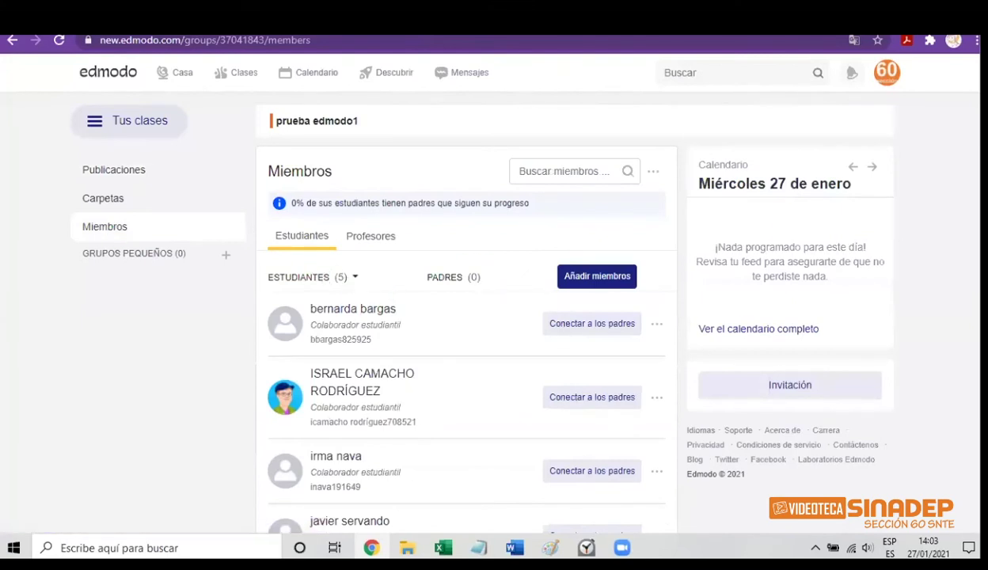
{"action": "scroll", "coordinate": [467, 356], "scroll_direction": "down", "scroll_amount": 2}
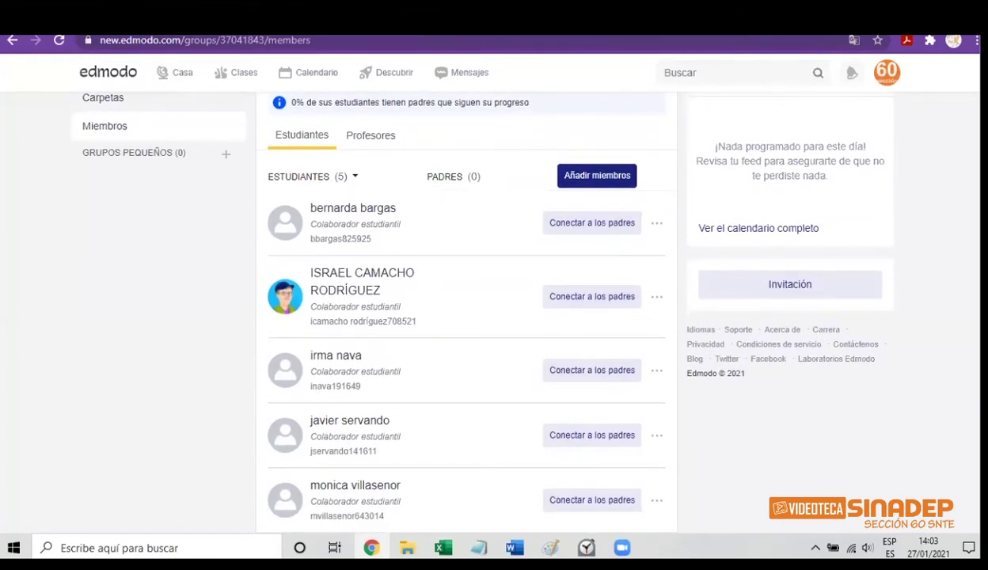
{"action": "scroll", "coordinate": [467, 356], "scroll_direction": "up", "scroll_amount": 2}
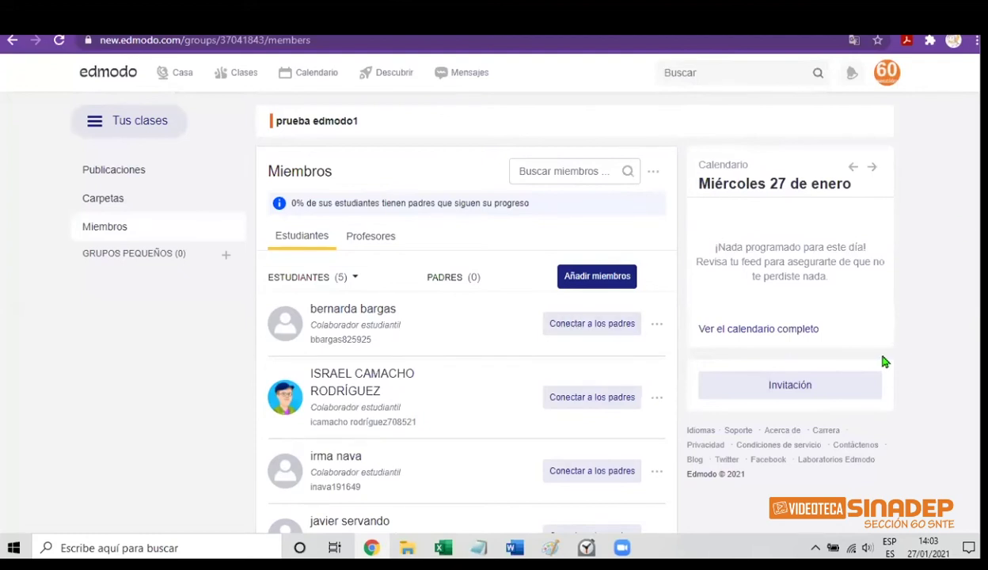
{"action": "scroll", "coordinate": [885, 361], "scroll_direction": "down", "scroll_amount": 2}
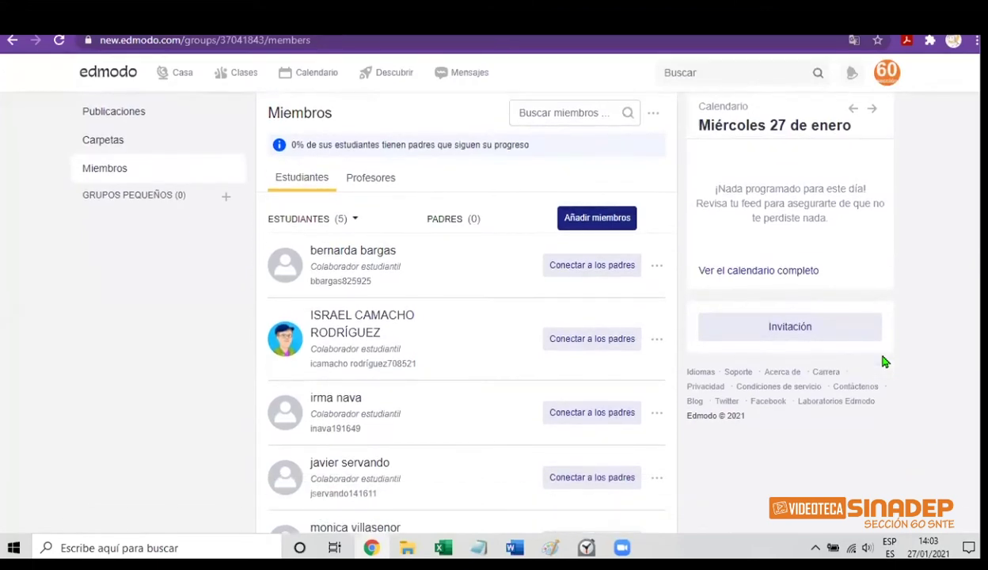
{"action": "scroll", "coordinate": [470, 304], "scroll_direction": "up", "scroll_amount": 2}
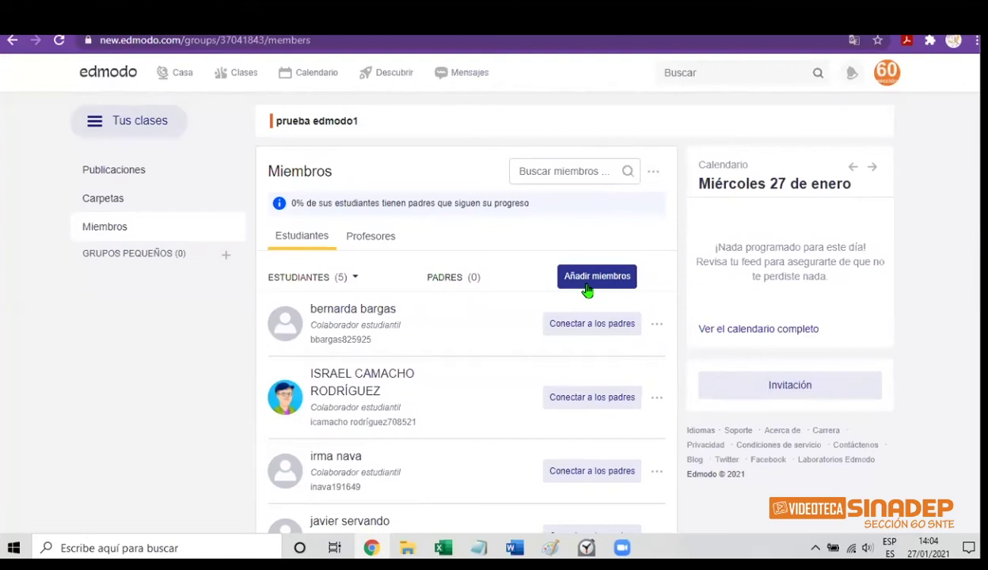
{"action": "left_click", "coordinate": [586, 291]}
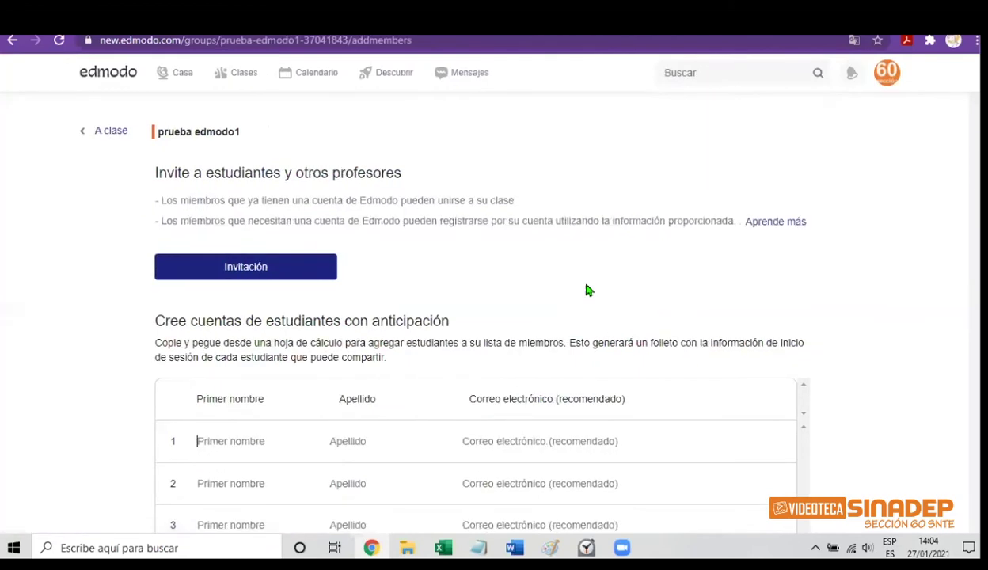
Enter the new student's first name, surname and e-mail address in row 1
{"action": "left_click", "coordinate": [212, 441]}
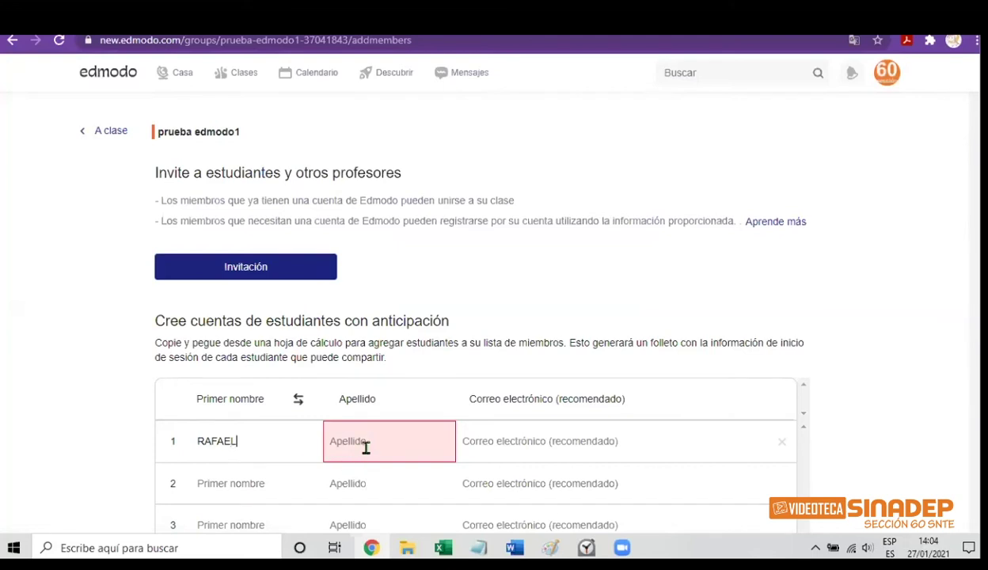
{"action": "left_click", "coordinate": [374, 445]}
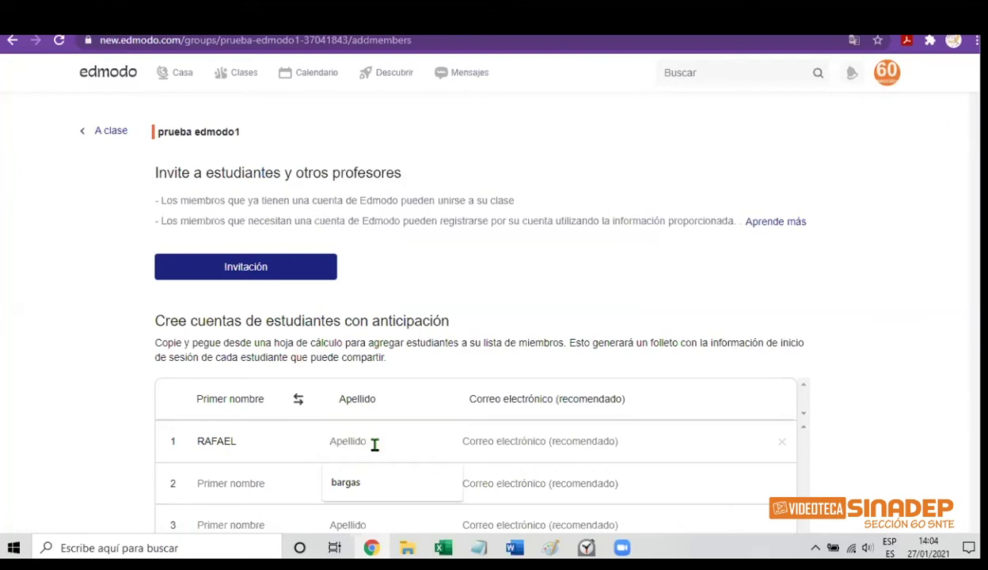
{"action": "type", "text": "PE"}
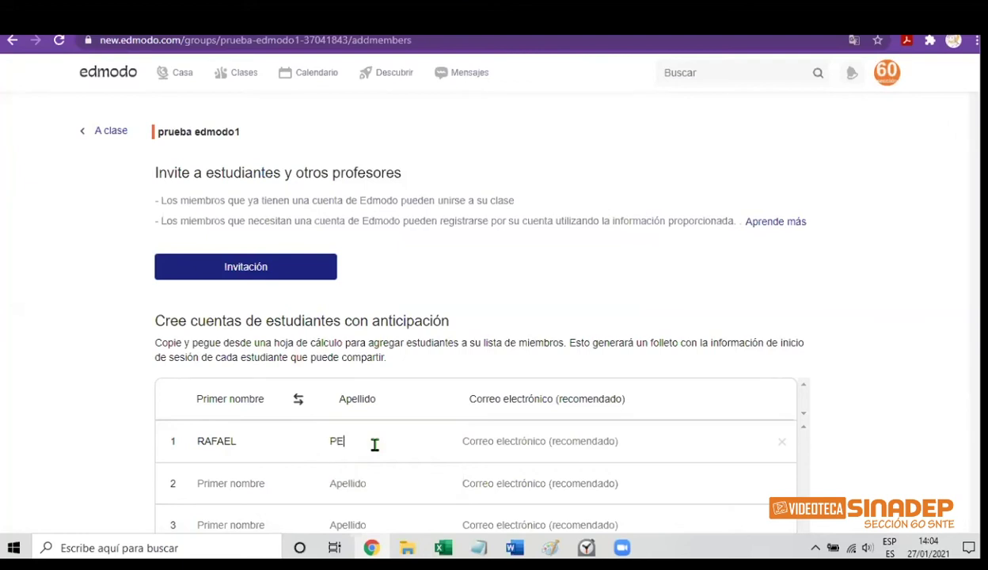
{"action": "type", "text": "REZ"}
{"action": "left_click", "coordinate": [507, 443]}
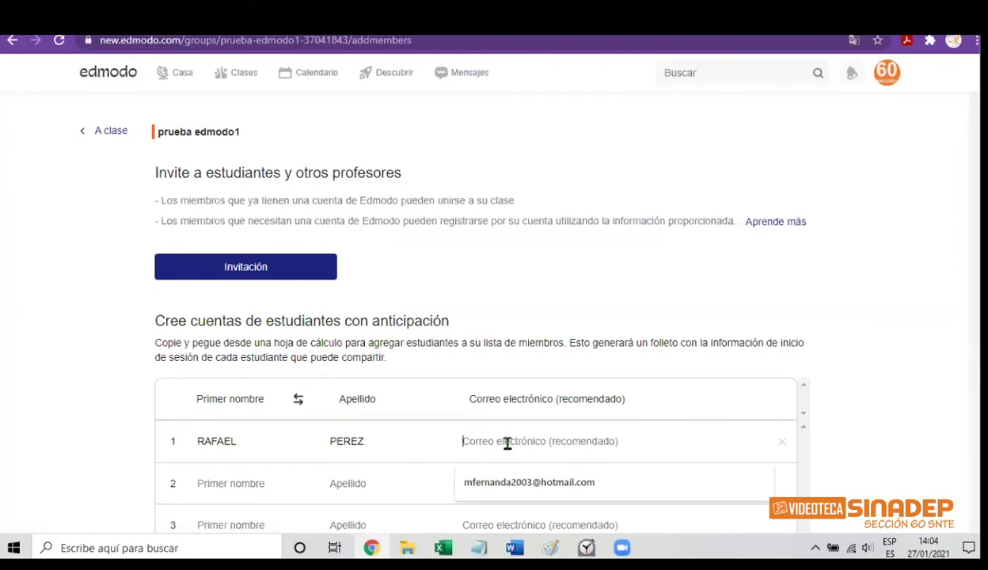
{"action": "type", "text": "R"}
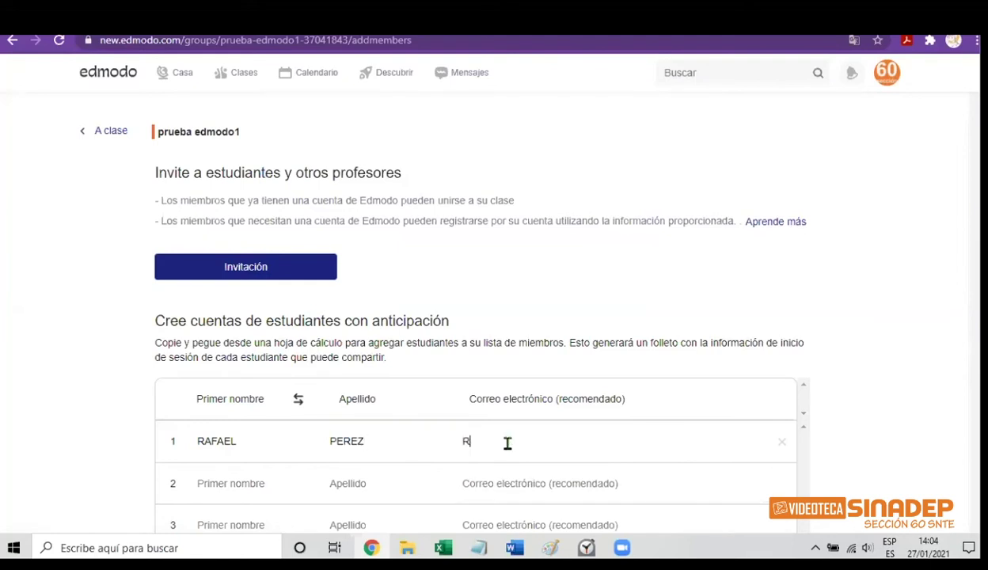
{"action": "key", "text": "BackSpace"}
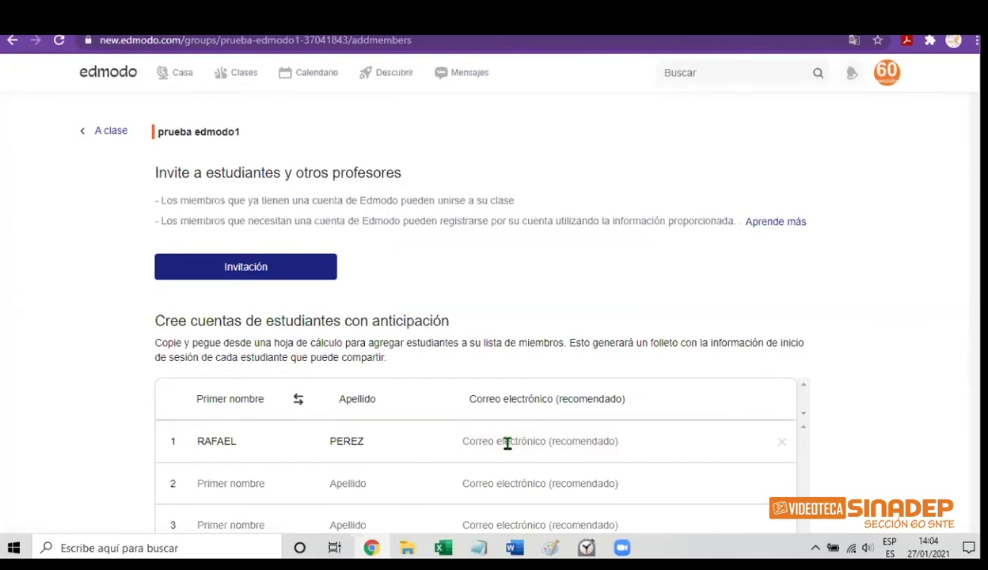
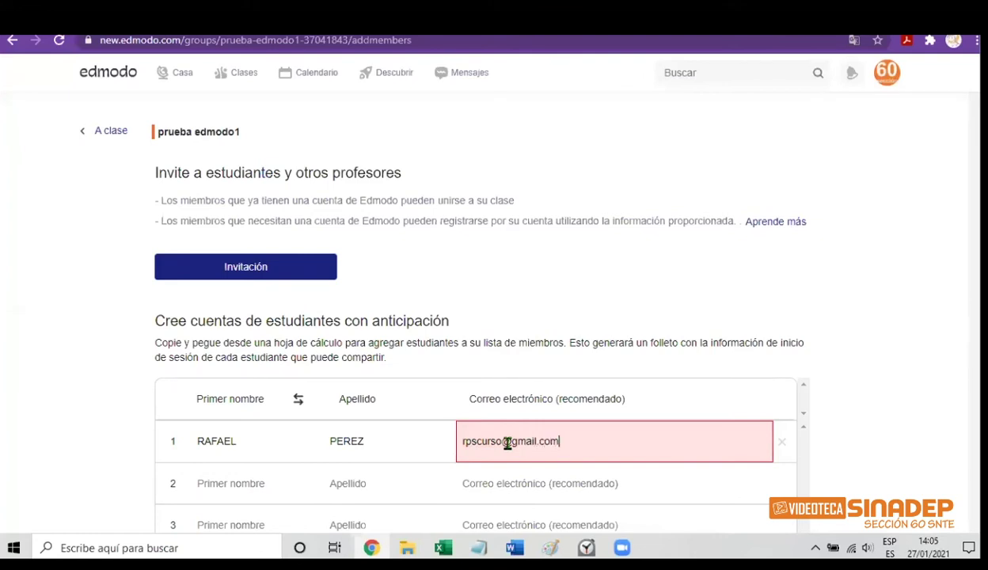
{"action": "key", "text": "Return"}
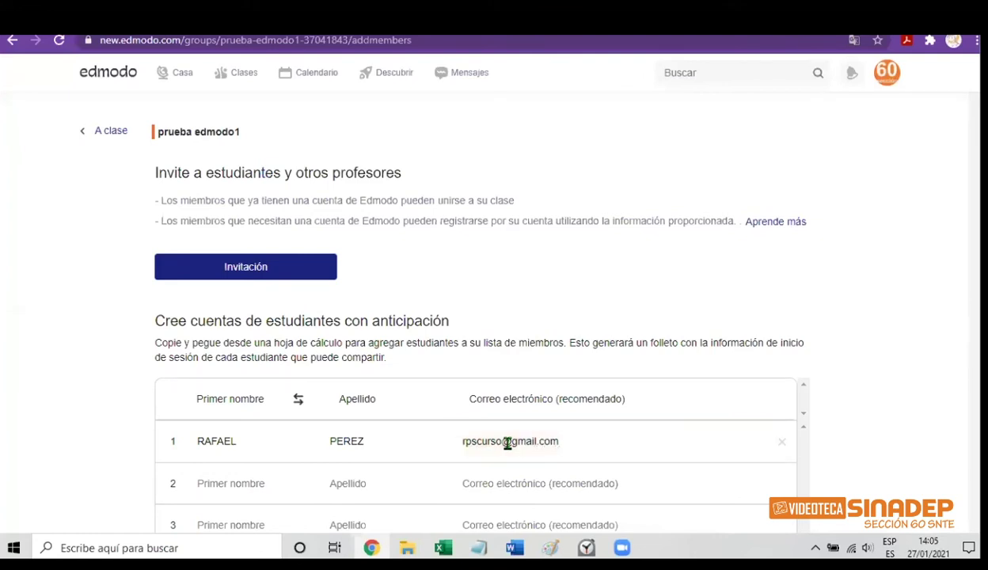
Create the student account and download its login handout
{"action": "scroll", "coordinate": [474, 317], "scroll_direction": "down", "scroll_amount": 3}
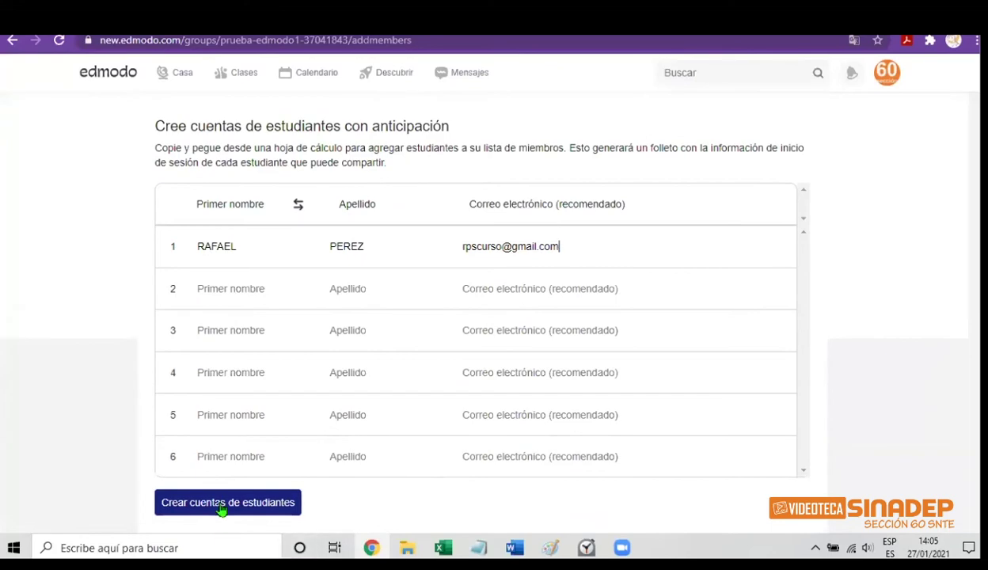
{"action": "left_click", "coordinate": [222, 504]}
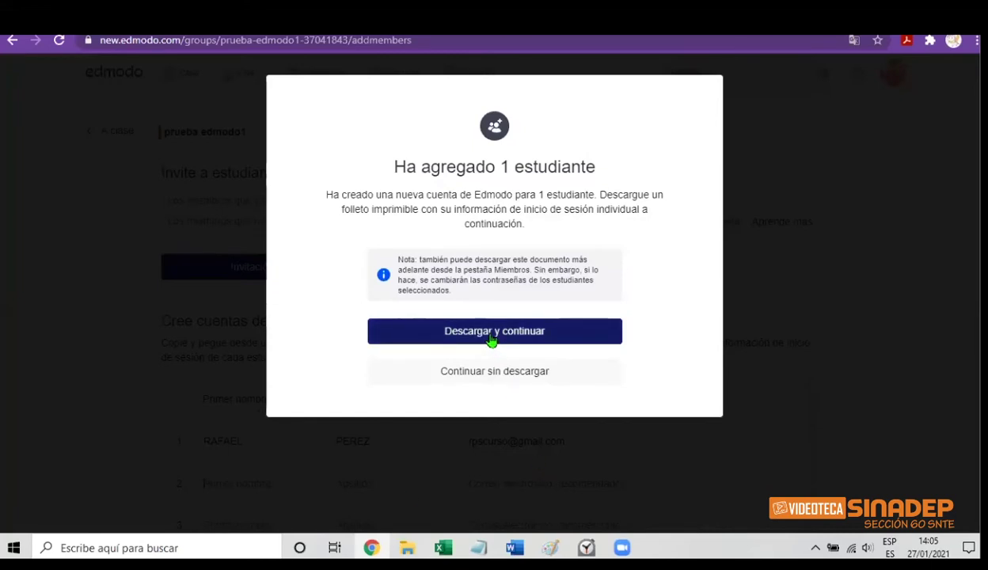
{"action": "left_click", "coordinate": [491, 339]}
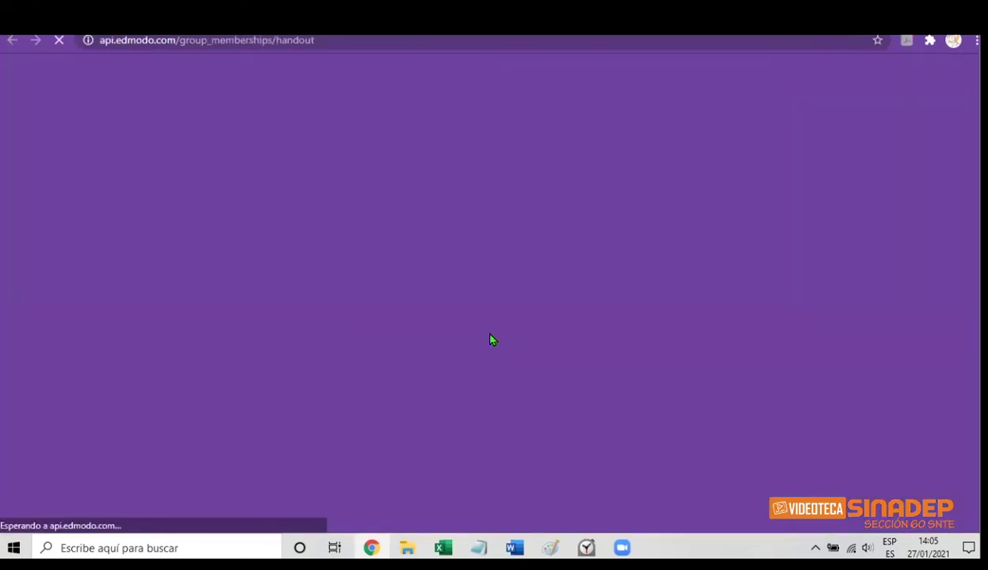
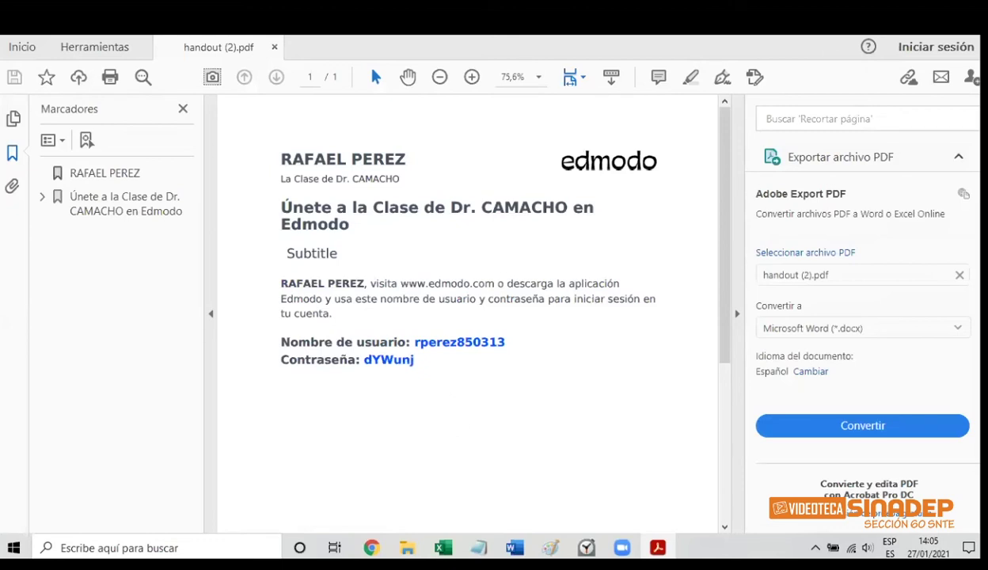
Leave the Acrobat login handout and return to the Edmodo parent-connection dialog in Chrome
{"action": "key", "text": "alt+Tab"}
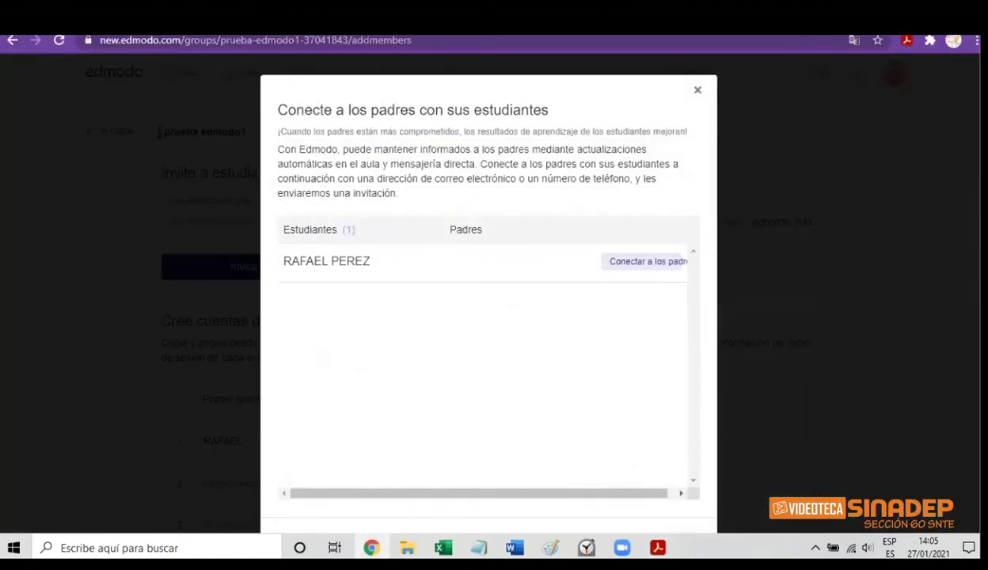
Postpone parent invitations with 'Quizas mas tarde' to reveal the six-student member list
{"action": "scroll", "coordinate": [488, 289], "scroll_direction": "down", "scroll_amount": 1}
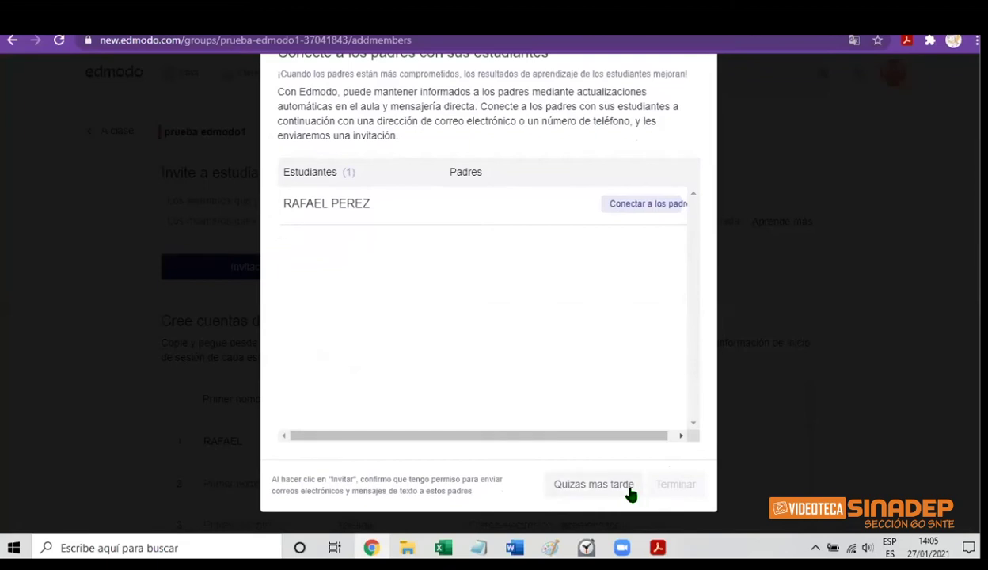
{"action": "left_click", "coordinate": [586, 488]}
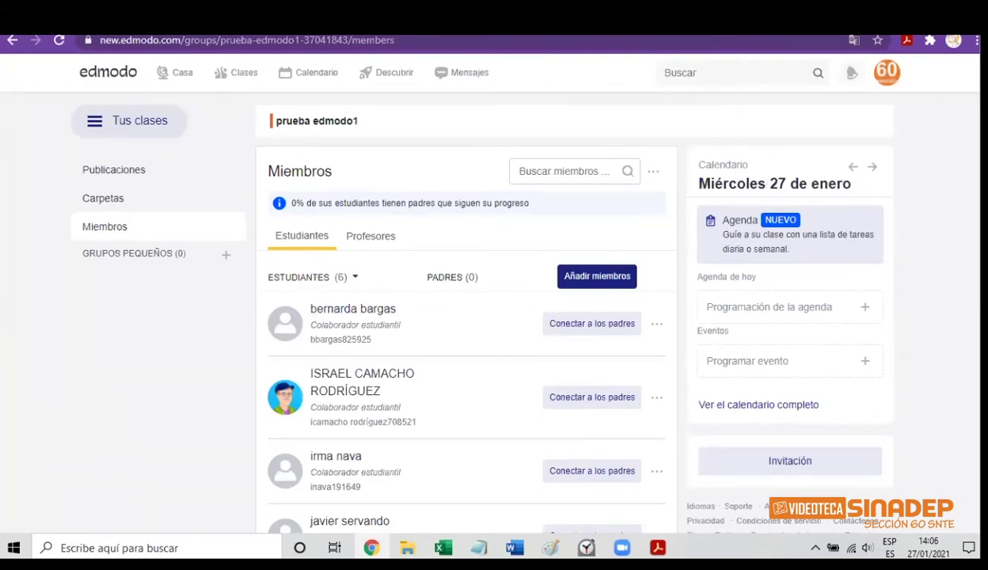
{"action": "scroll", "coordinate": [467, 317], "scroll_direction": "down", "scroll_amount": 3}
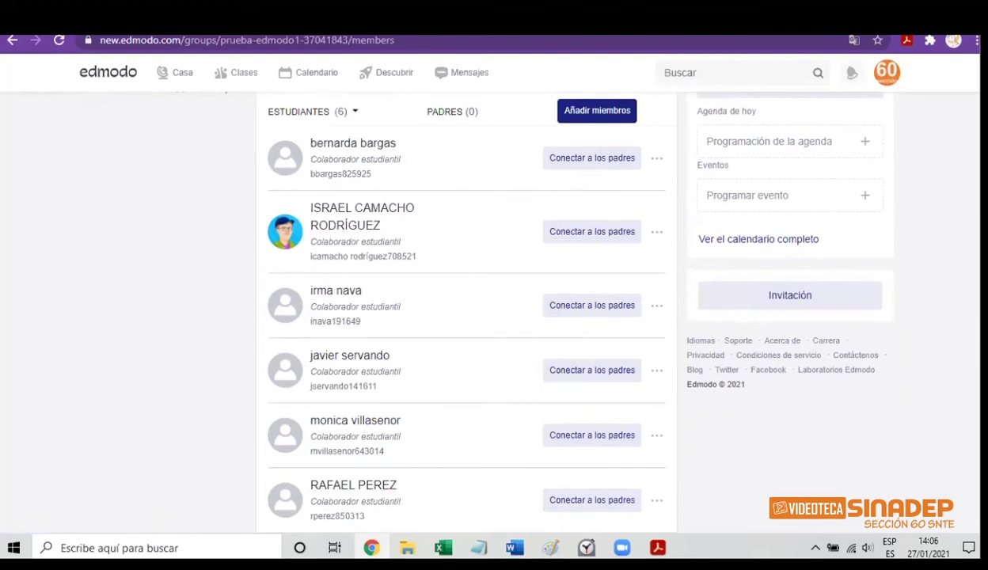
{"action": "scroll", "coordinate": [467, 316], "scroll_direction": "up", "scroll_amount": 3}
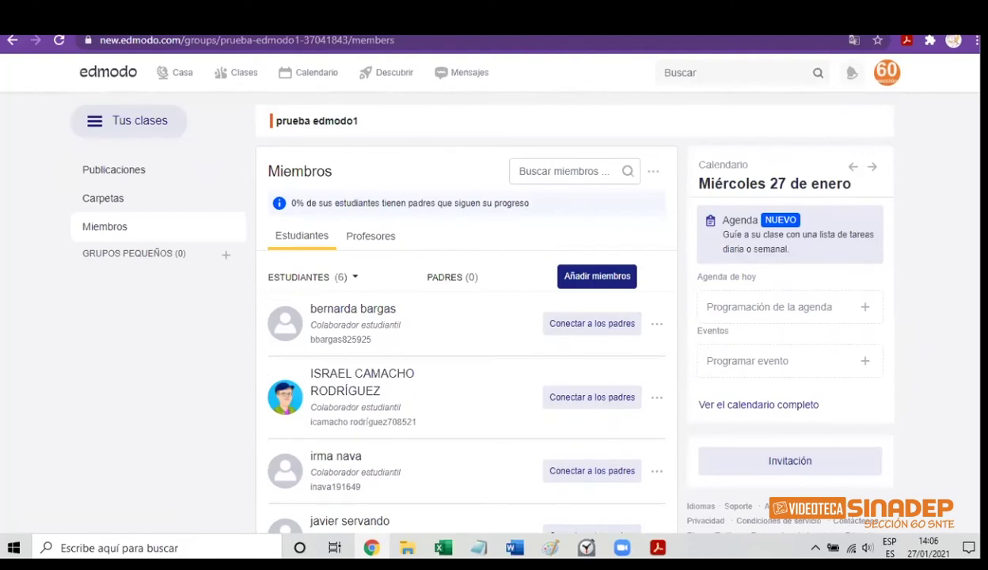
{"action": "scroll", "coordinate": [465, 316], "scroll_direction": "down", "scroll_amount": 3}
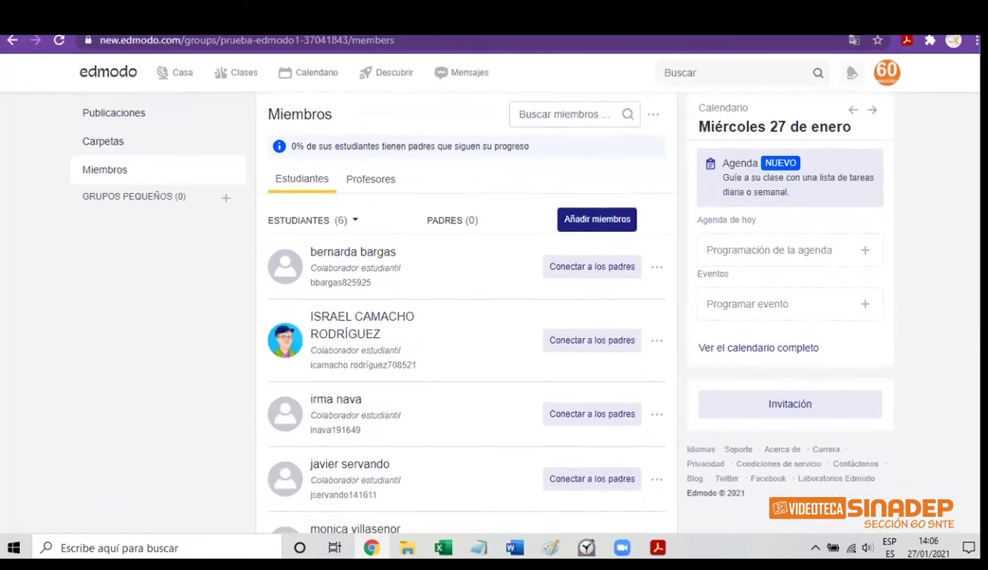
{"action": "scroll", "coordinate": [466, 317], "scroll_direction": "up", "scroll_amount": 3}
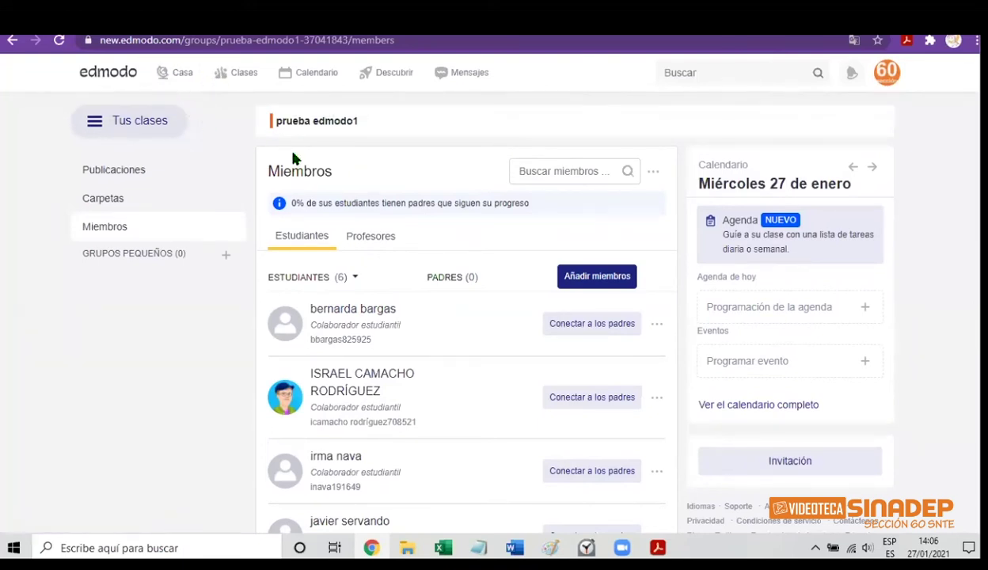
Switch to the prueba edmodo1 Publicaciones feed and browse its posts, topped by the wellness poll
{"action": "left_click", "coordinate": [141, 176]}
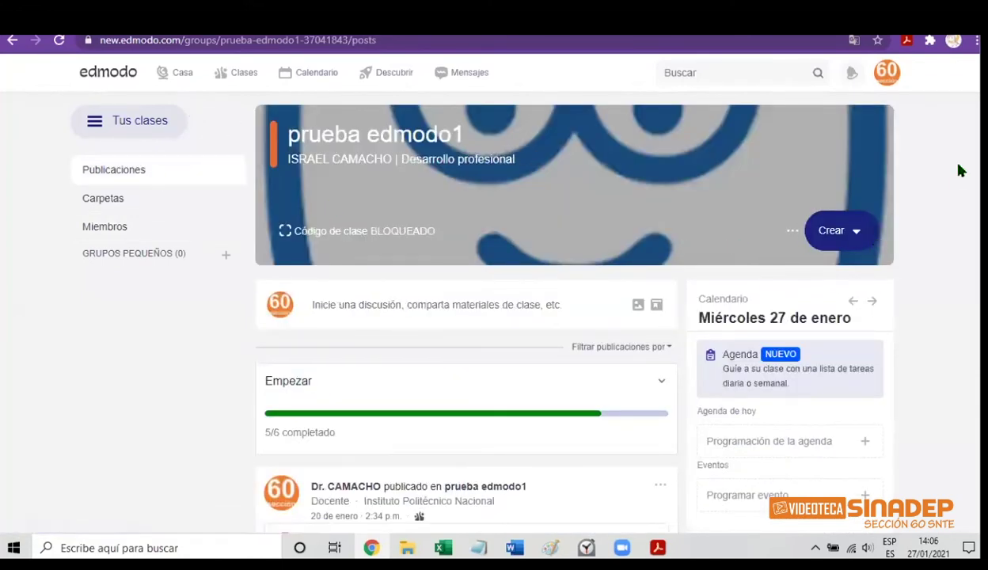
{"action": "scroll", "coordinate": [494, 317], "scroll_direction": "down", "scroll_amount": 5}
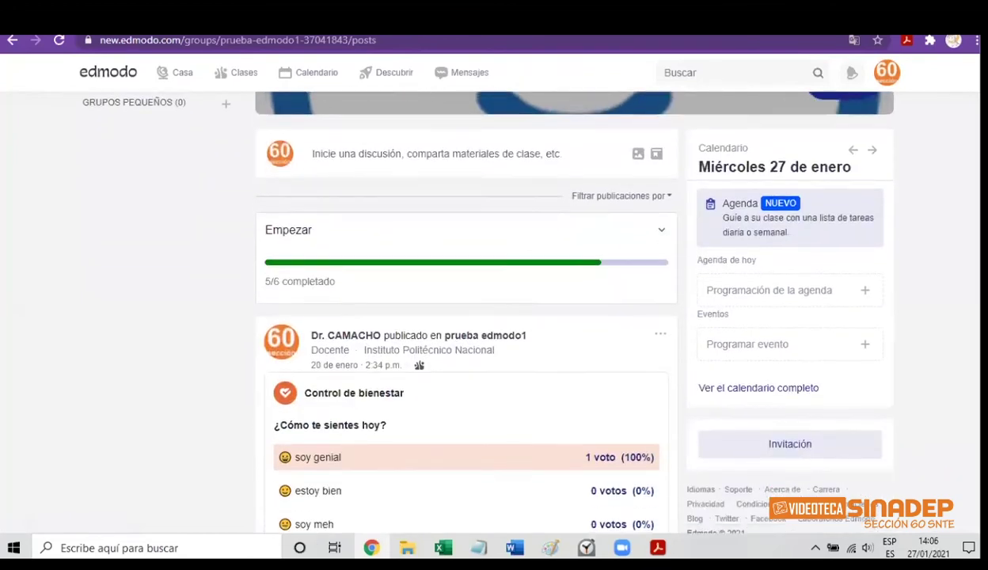
{"action": "scroll", "coordinate": [494, 316], "scroll_direction": "down", "scroll_amount": 4}
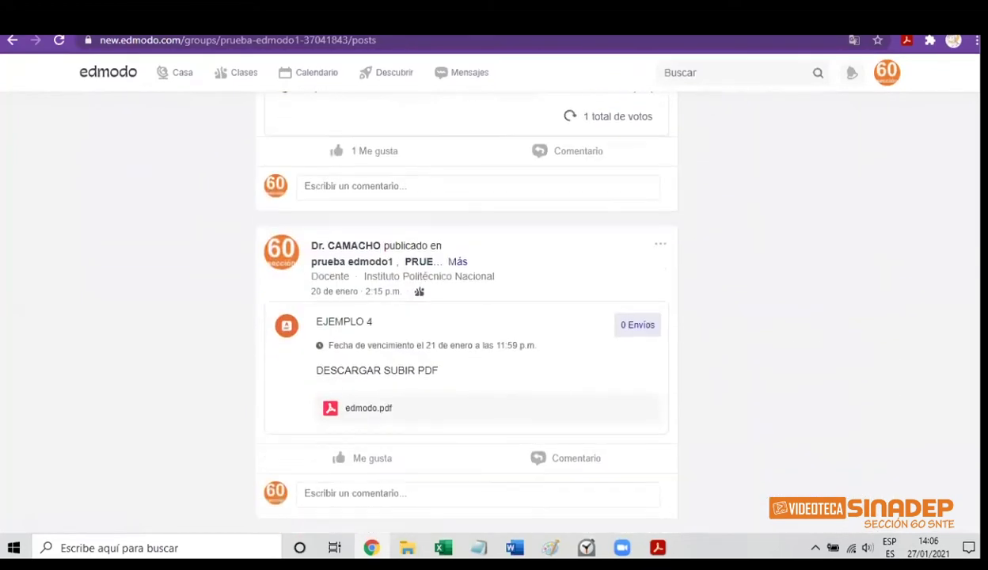
{"action": "scroll", "coordinate": [494, 317], "scroll_direction": "down", "scroll_amount": 5}
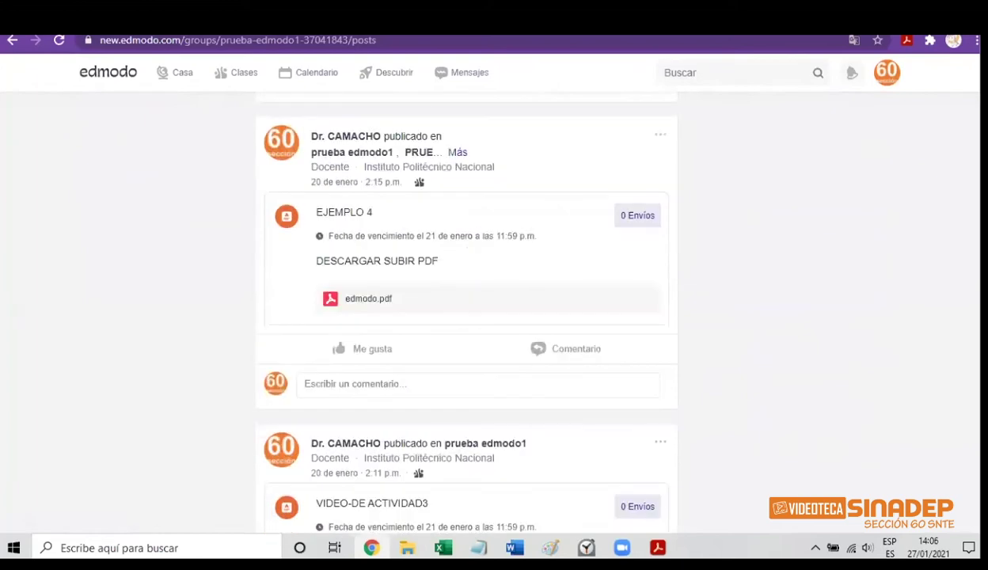
{"action": "scroll", "coordinate": [493, 317], "scroll_direction": "up", "scroll_amount": 3}
{"action": "scroll", "coordinate": [494, 316], "scroll_direction": "up", "scroll_amount": 10}
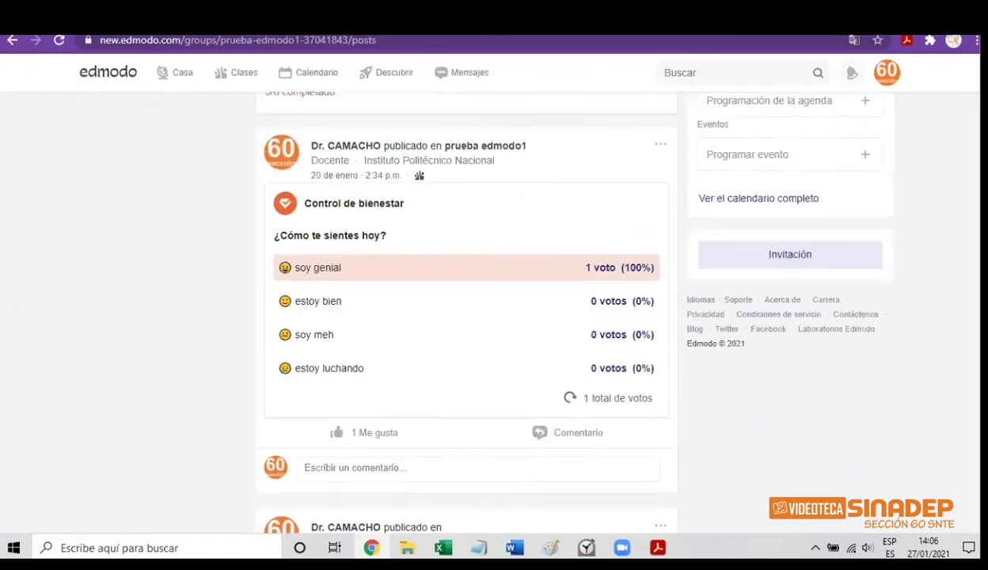
{"action": "scroll", "coordinate": [493, 317], "scroll_direction": "down", "scroll_amount": 2}
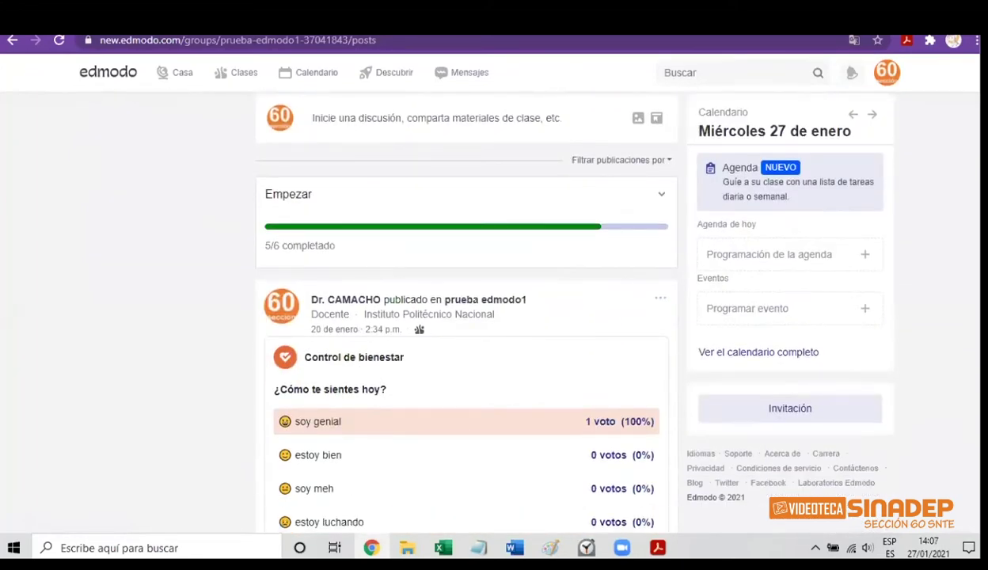
{"action": "scroll", "coordinate": [959, 210], "scroll_direction": "down", "scroll_amount": 1}
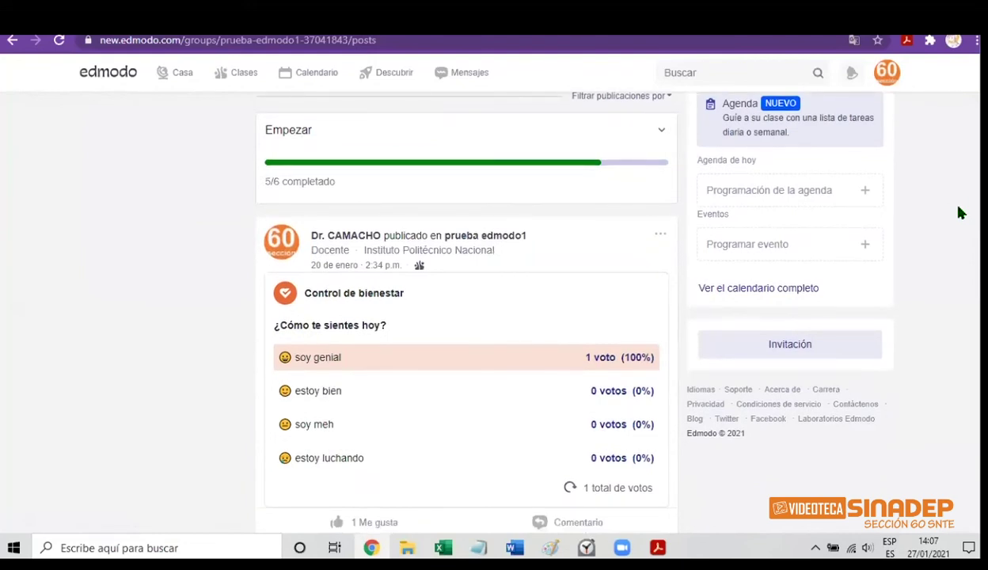
{"action": "scroll", "coordinate": [959, 210], "scroll_direction": "up", "scroll_amount": 3}
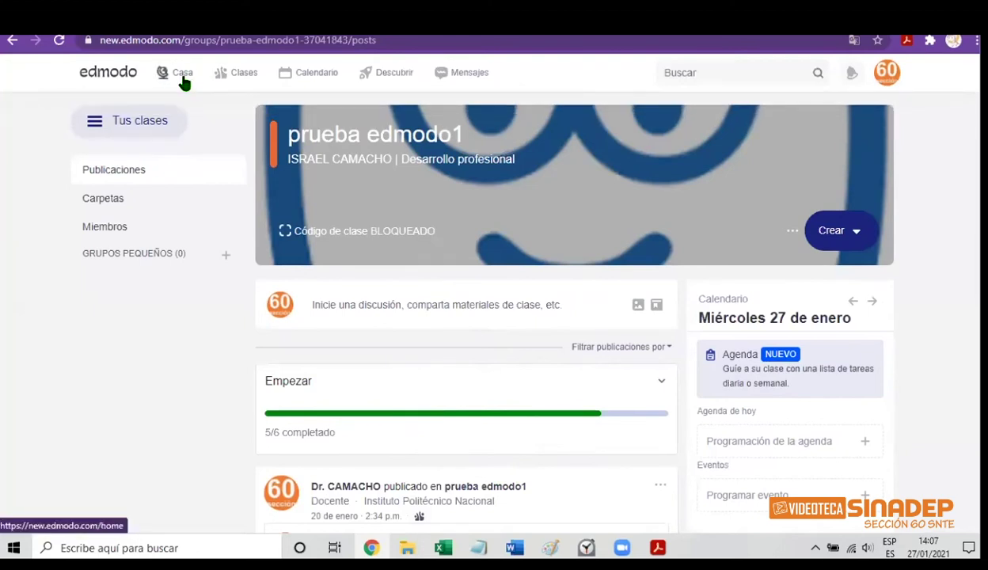
Reopen the prueba edmodo1 class card from Clases and browse its posts for the new quiz
{"action": "left_click", "coordinate": [248, 82]}
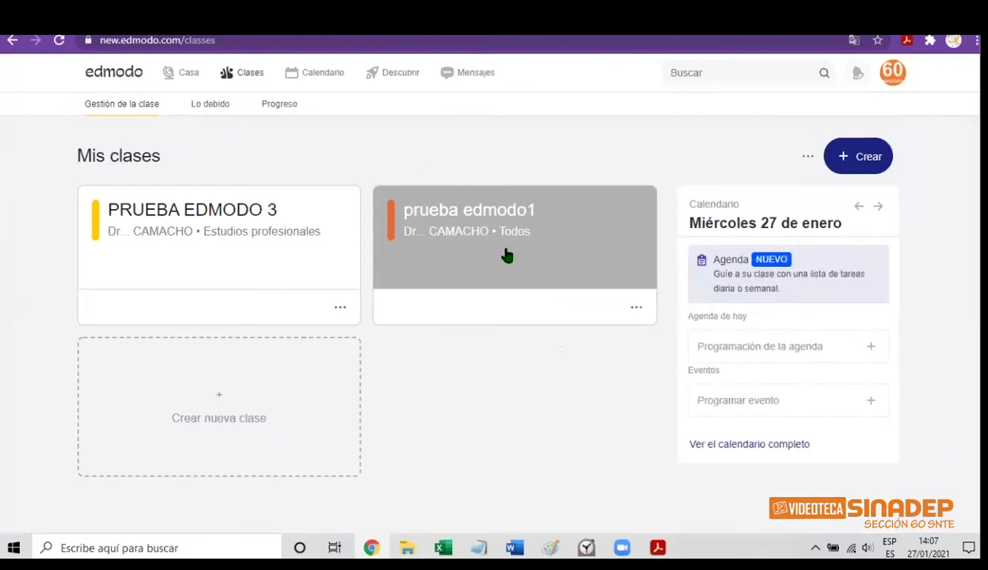
{"action": "left_click", "coordinate": [507, 255]}
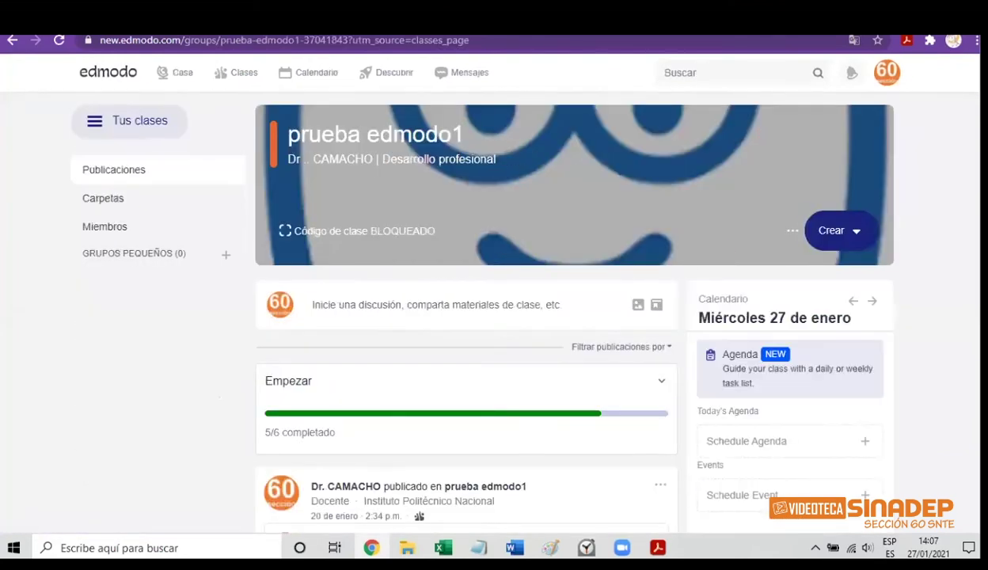
{"action": "scroll", "coordinate": [467, 317], "scroll_direction": "down", "scroll_amount": 5}
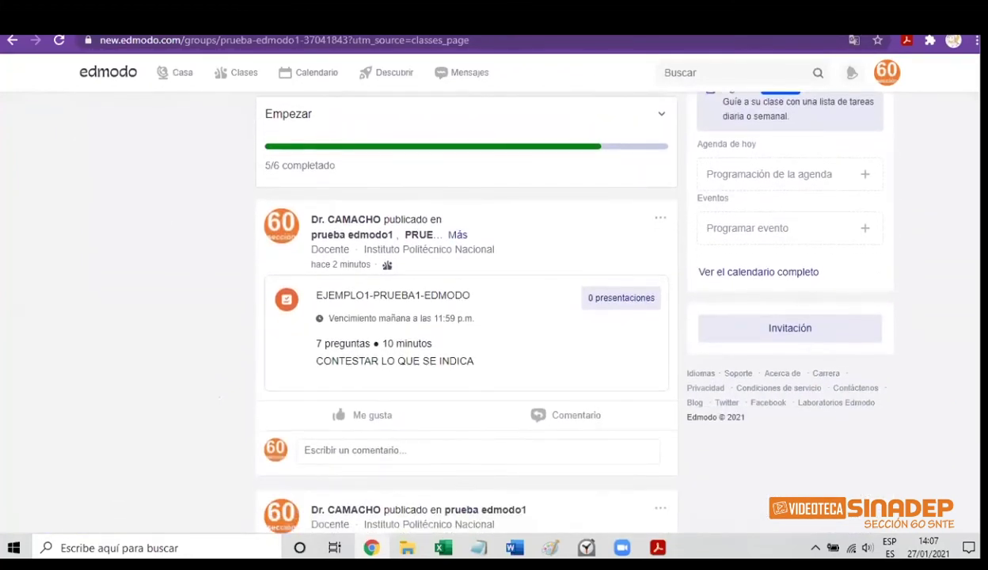
{"action": "scroll", "coordinate": [525, 290], "scroll_direction": "down", "scroll_amount": 1}
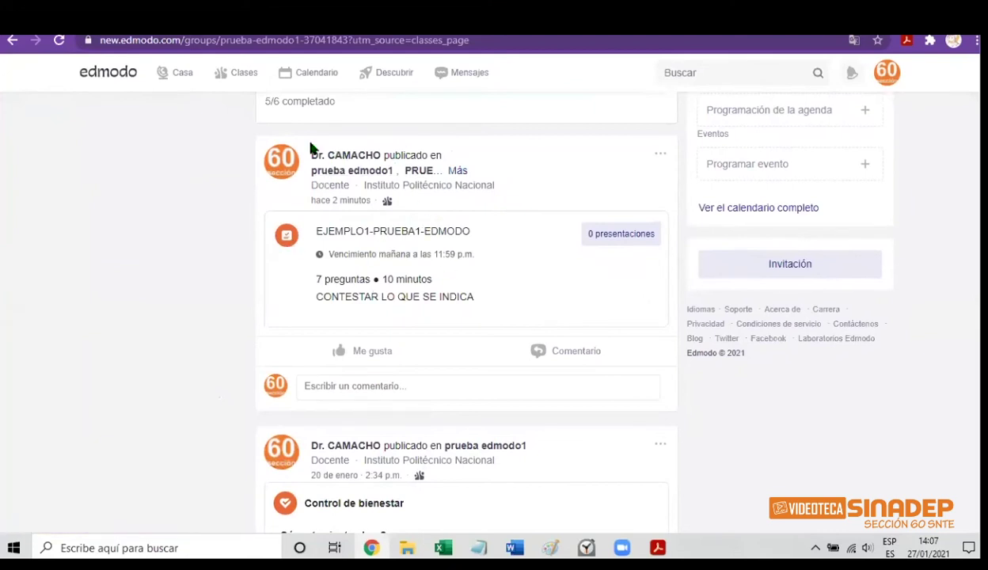
{"action": "mouse_move", "coordinate": [234, 89]}
{"action": "scroll", "coordinate": [475, 305], "scroll_direction": "up", "scroll_amount": 5}
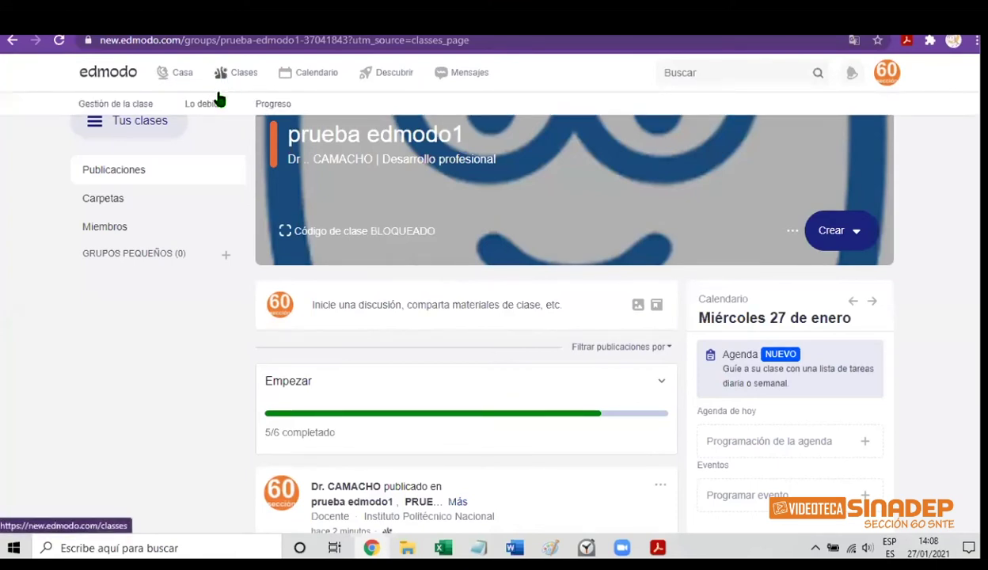
{"action": "left_click", "coordinate": [139, 109]}
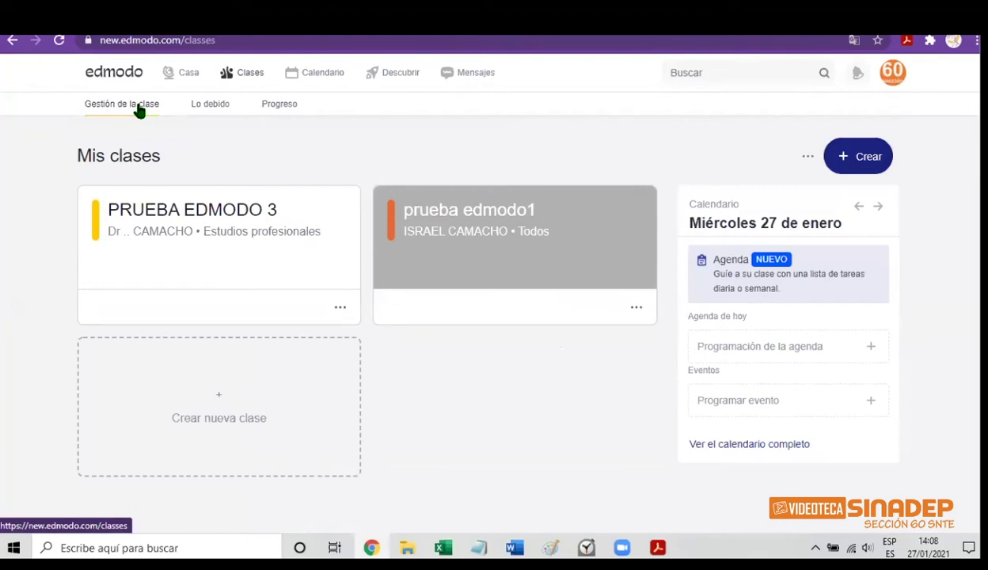
{"action": "left_click", "coordinate": [204, 111]}
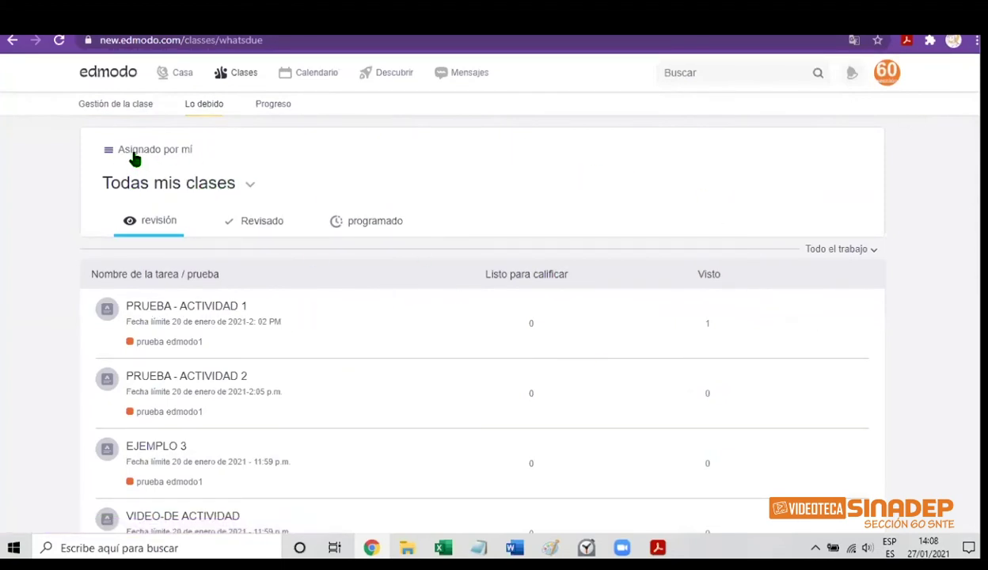
{"action": "left_click", "coordinate": [249, 188]}
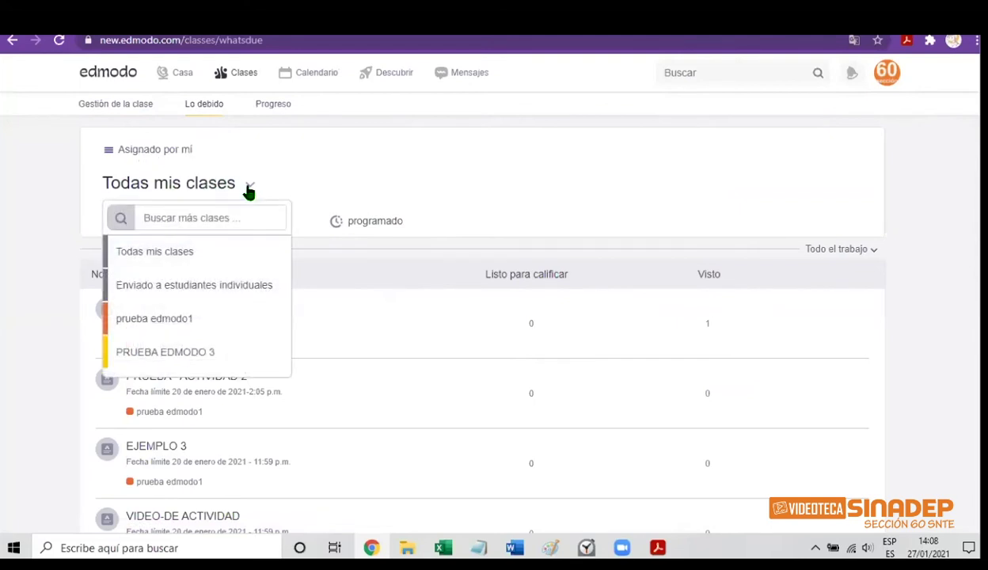
{"action": "left_click", "coordinate": [191, 324]}
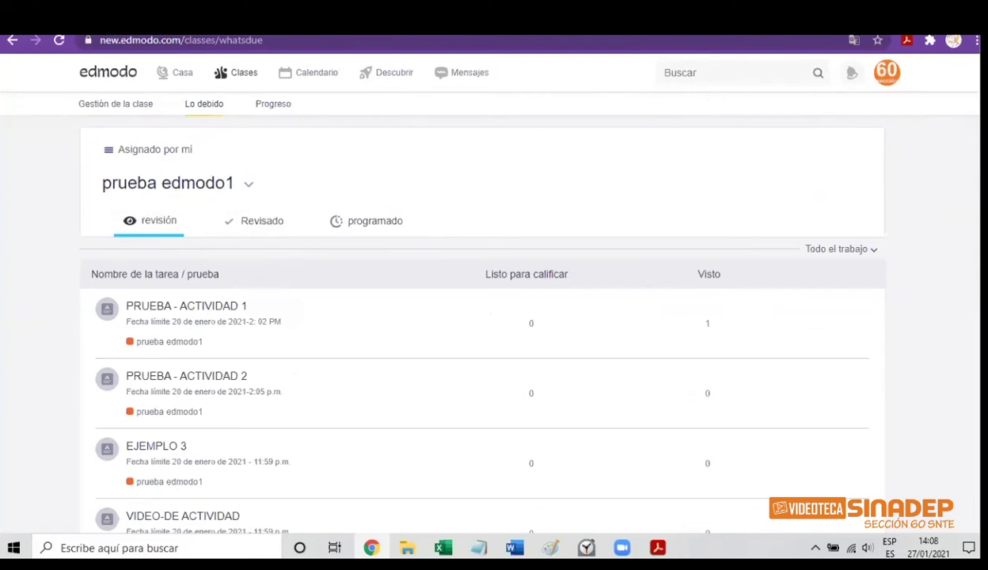
{"action": "scroll", "coordinate": [481, 317], "scroll_direction": "down", "scroll_amount": 1}
{"action": "scroll", "coordinate": [481, 317], "scroll_direction": "down", "scroll_amount": 4}
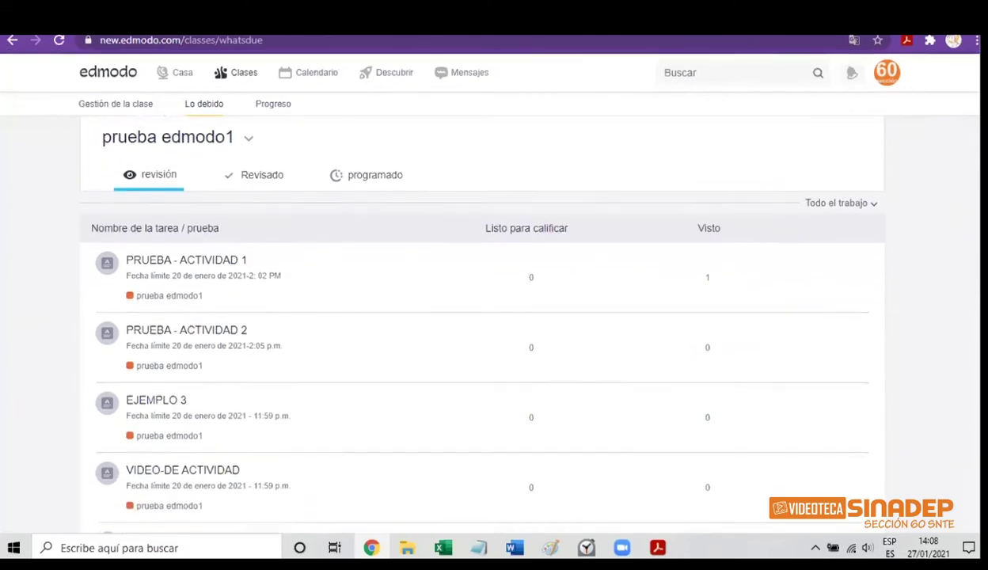
{"action": "scroll", "coordinate": [481, 316], "scroll_direction": "down", "scroll_amount": 4}
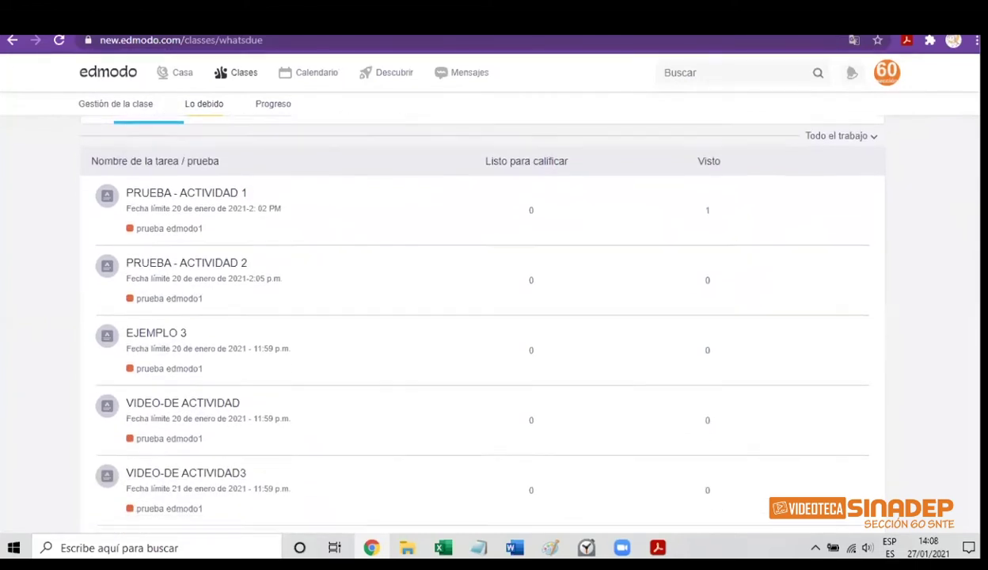
{"action": "scroll", "coordinate": [481, 317], "scroll_direction": "down", "scroll_amount": 5}
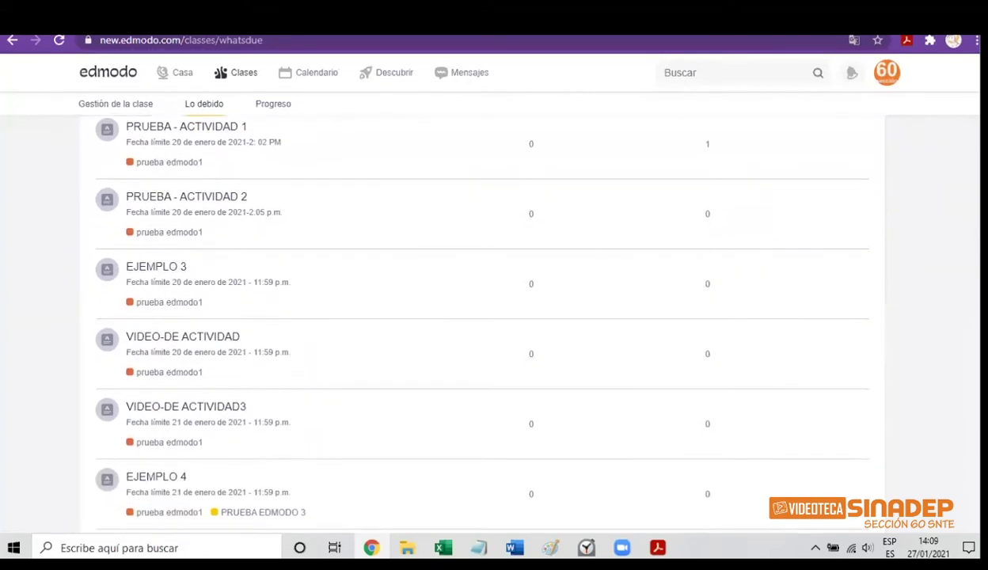
{"action": "scroll", "coordinate": [481, 316], "scroll_direction": "down", "scroll_amount": 3}
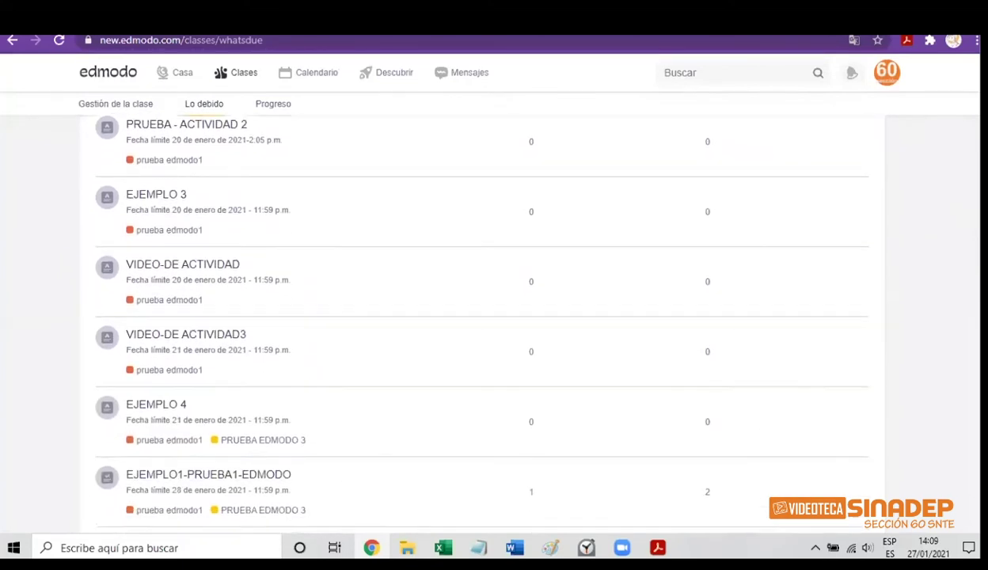
{"action": "scroll", "coordinate": [482, 317], "scroll_direction": "down", "scroll_amount": 2}
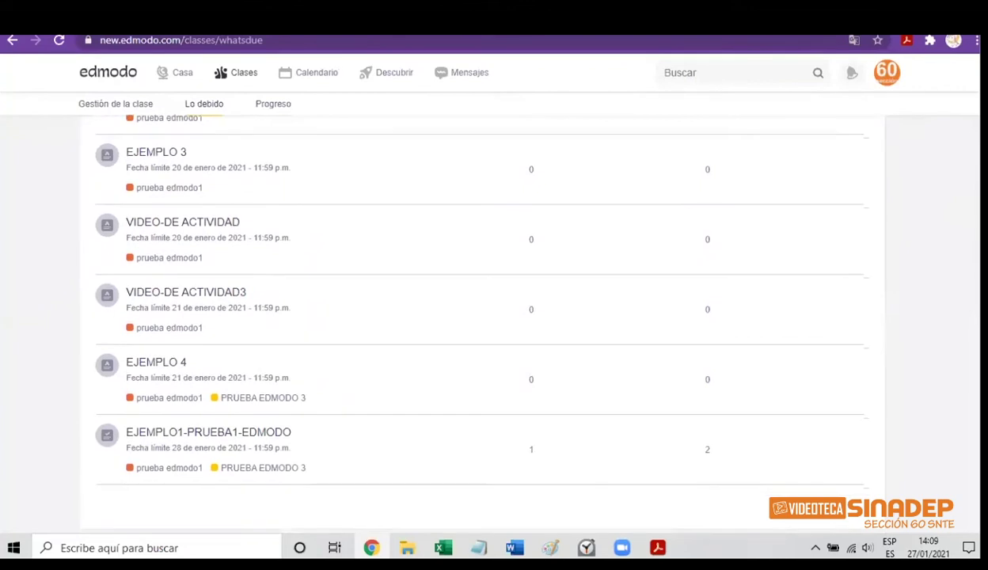
{"action": "scroll", "coordinate": [481, 317], "scroll_direction": "down", "scroll_amount": 2}
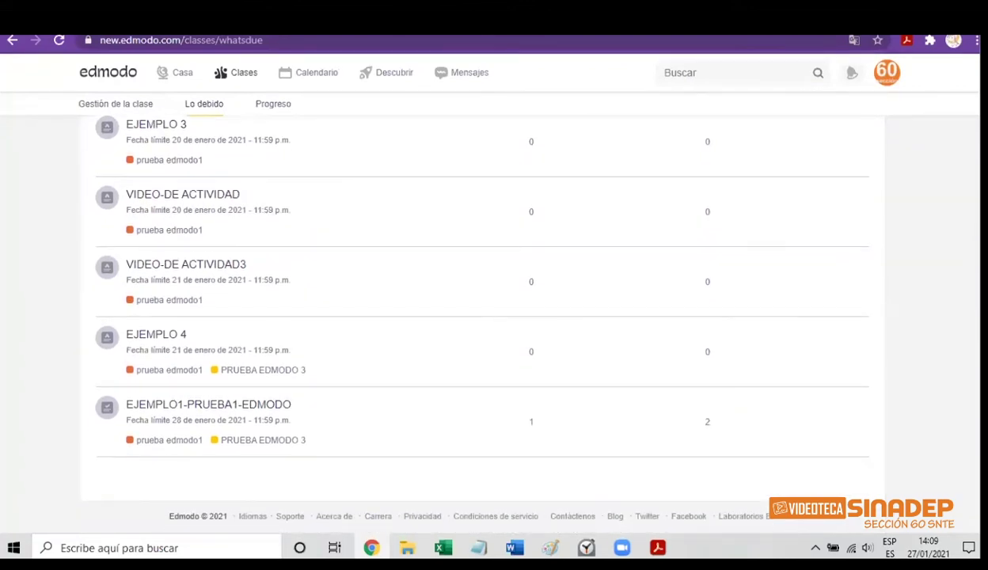
{"action": "scroll", "coordinate": [481, 317], "scroll_direction": "up", "scroll_amount": 1}
{"action": "scroll", "coordinate": [481, 316], "scroll_direction": "up", "scroll_amount": 4}
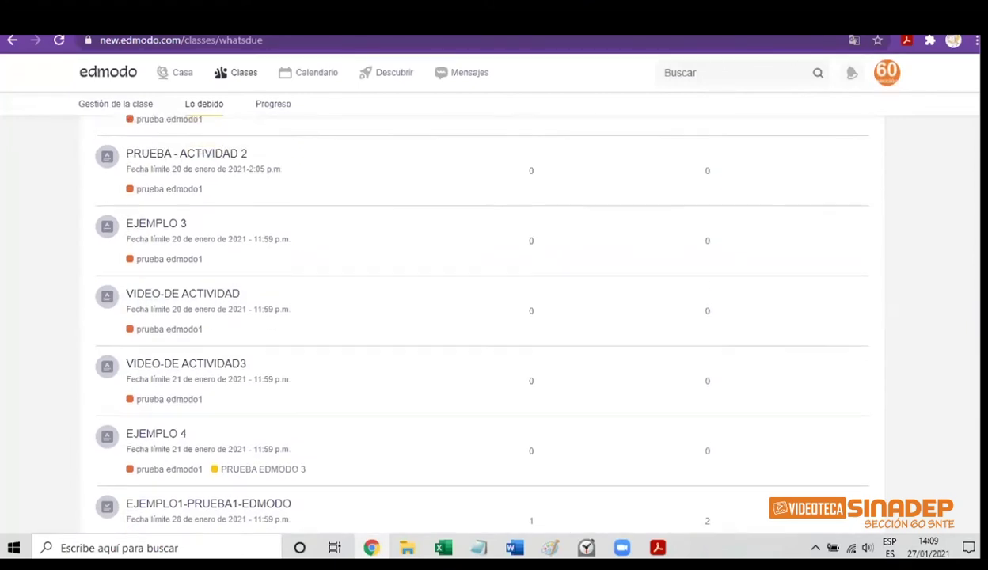
{"action": "scroll", "coordinate": [482, 316], "scroll_direction": "up", "scroll_amount": 3}
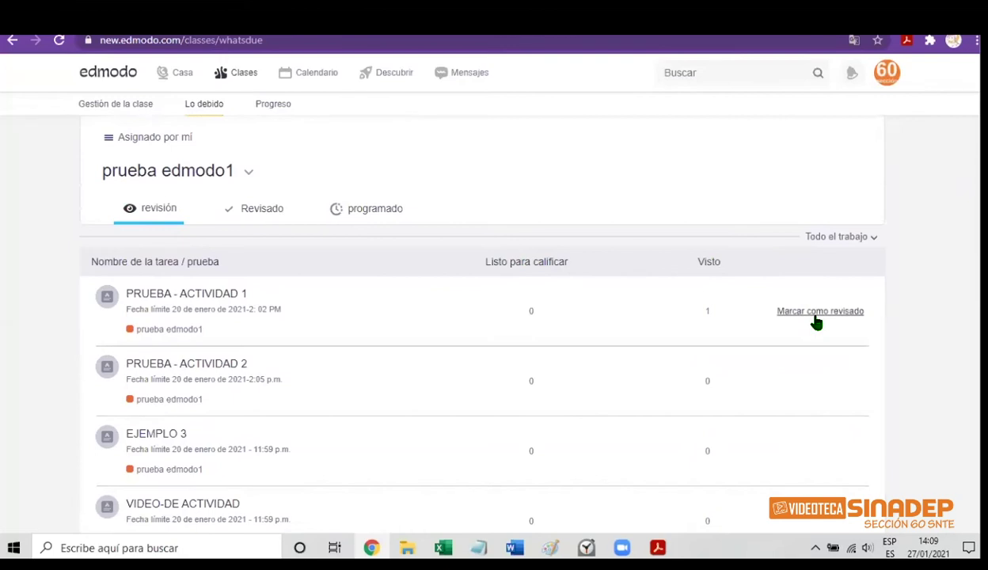
{"action": "left_click", "coordinate": [874, 243]}
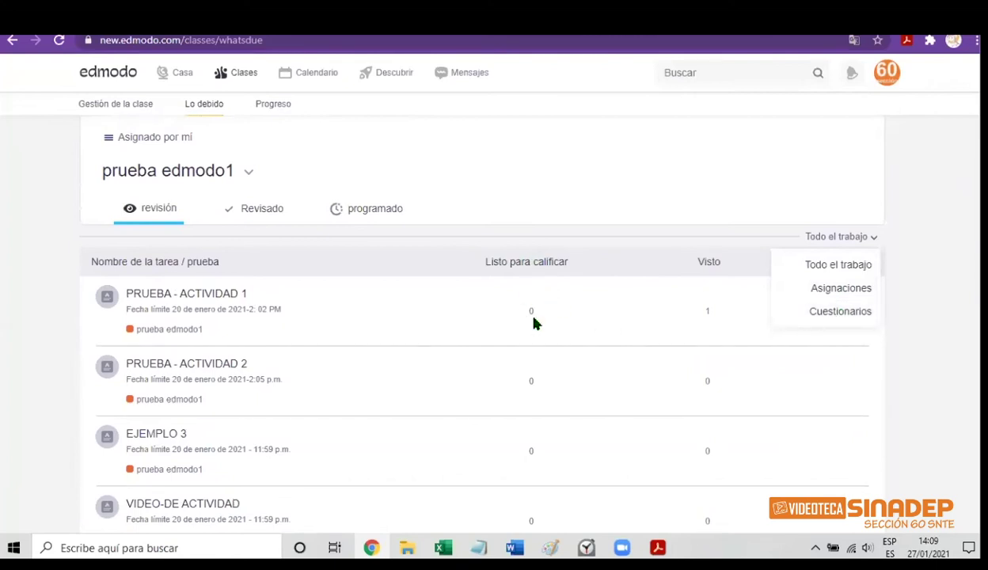
{"action": "left_click", "coordinate": [268, 215]}
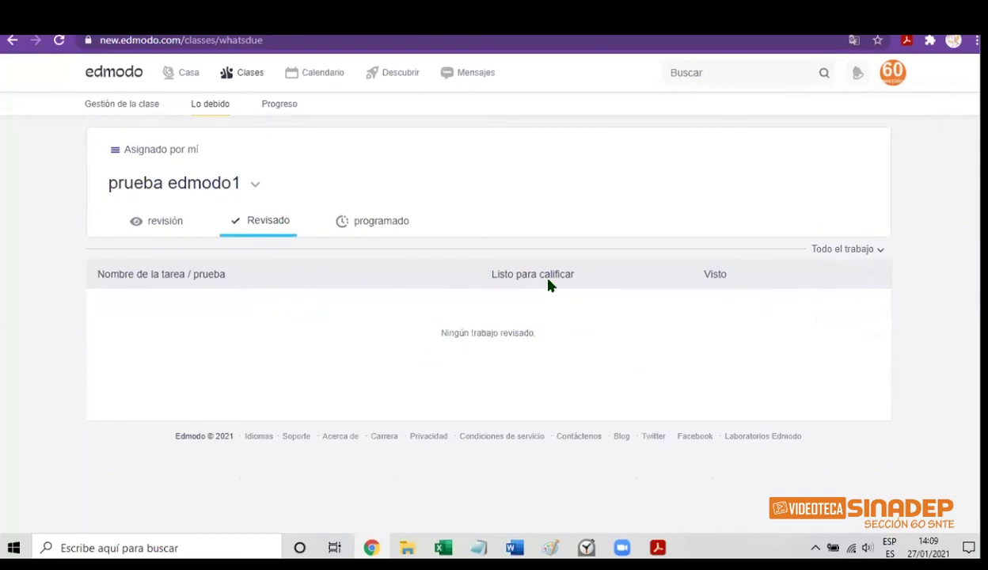
{"action": "left_click", "coordinate": [390, 227]}
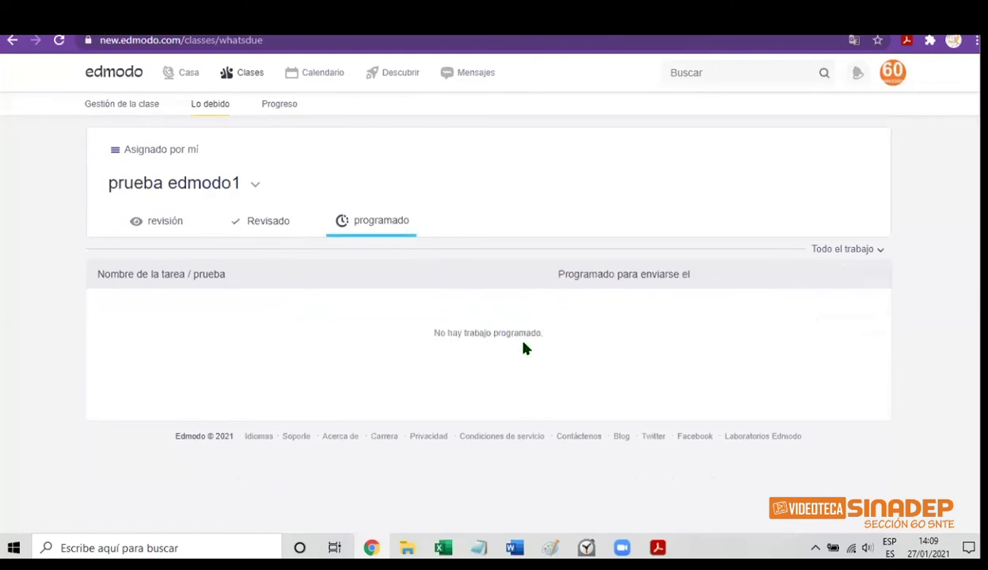
{"action": "left_click", "coordinate": [166, 227]}
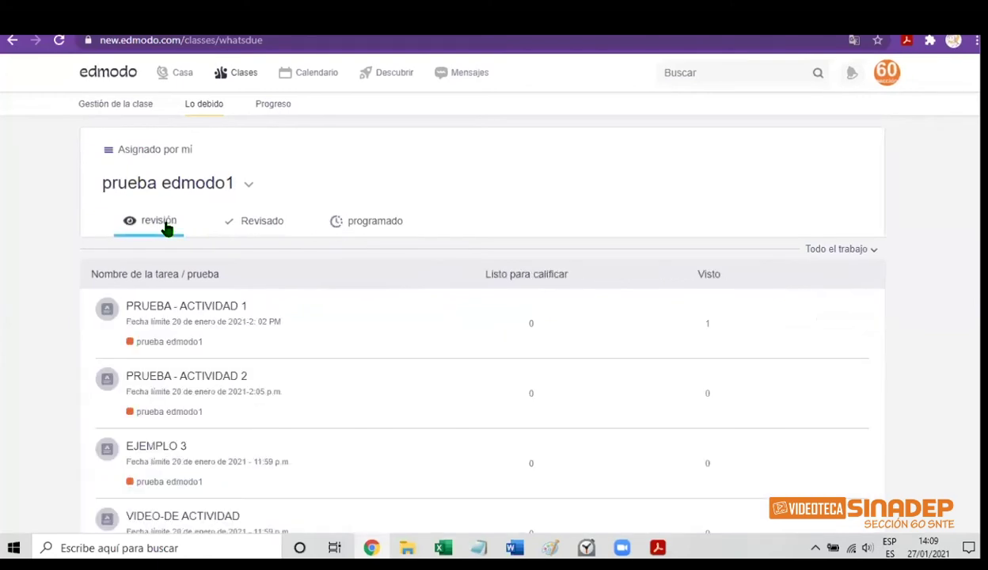
Mark PRUEBA - ACTIVIDAD 1, EJEMPLO 3 and VIDEO-DE ACTIVIDAD3 as reviewed
{"action": "mouse_move", "coordinate": [727, 318]}
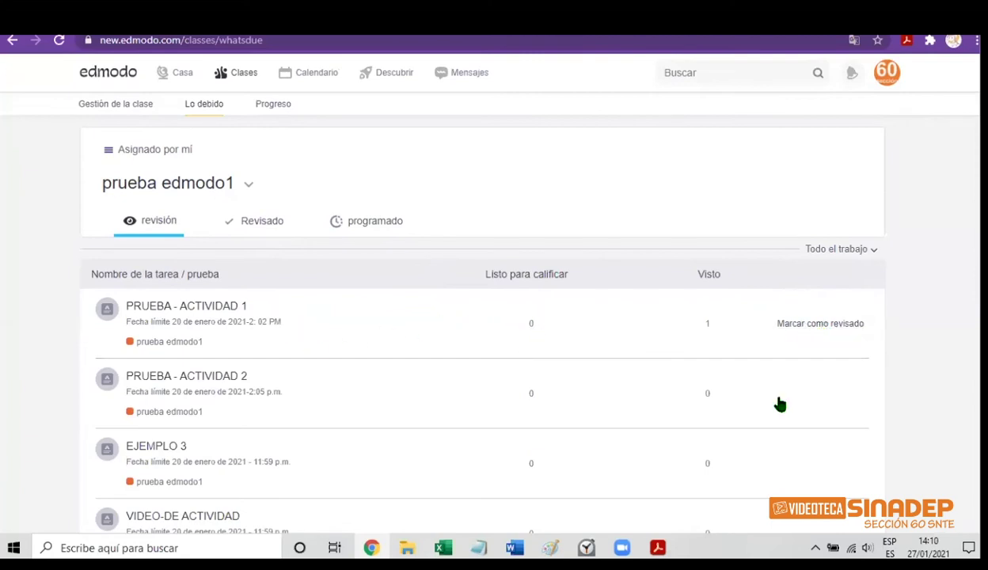
{"action": "left_click", "coordinate": [805, 328]}
{"action": "left_click", "coordinate": [806, 393]}
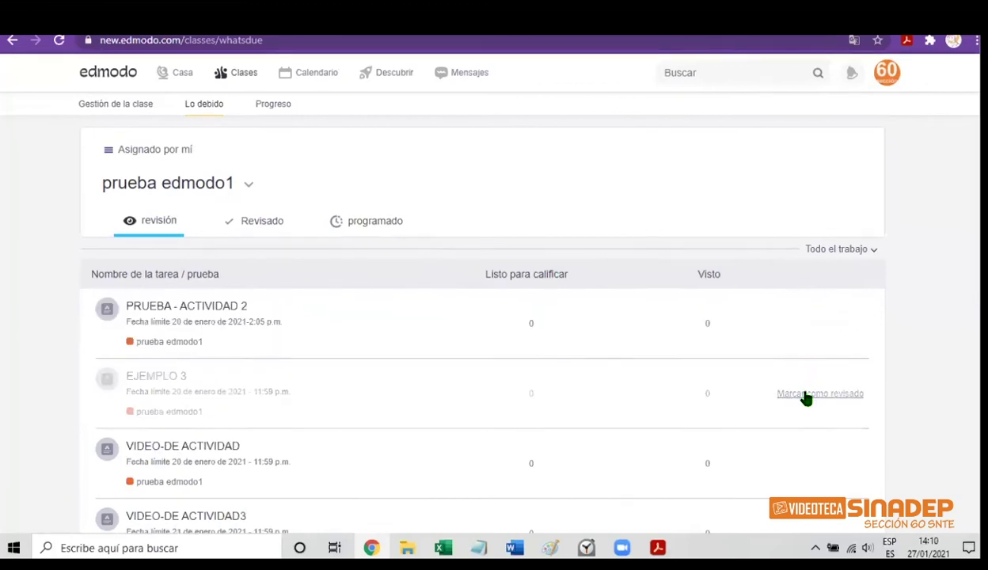
{"action": "left_click", "coordinate": [800, 468]}
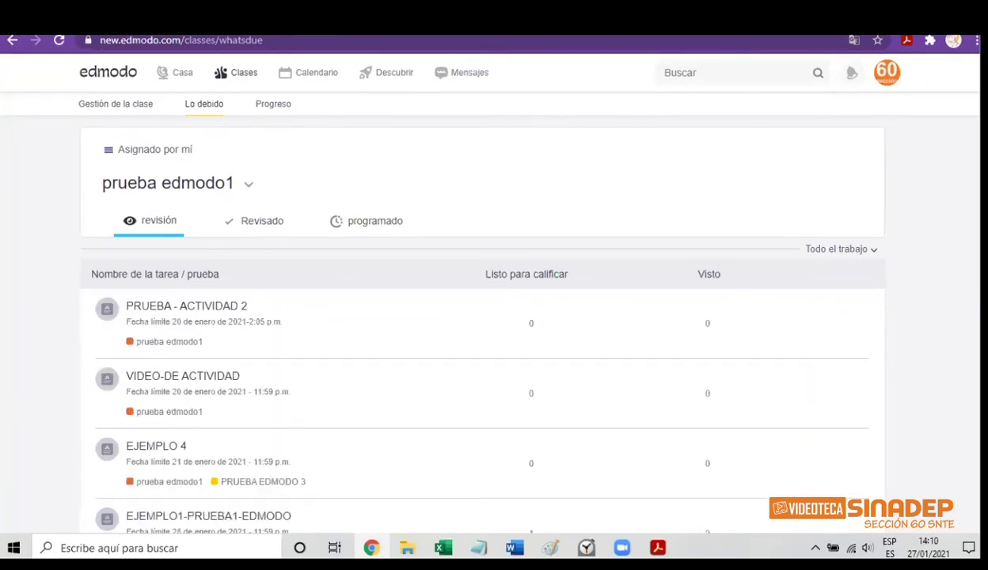
Mark EJEMPLO 4, EJEMPLO1-PRUEBA1-EDMODO, PRUEBA - ACTIVIDAD 2 and VIDEO-DE ACTIVIDAD reviewed, then open Progreso
{"action": "scroll", "coordinate": [482, 316], "scroll_direction": "down", "scroll_amount": 2}
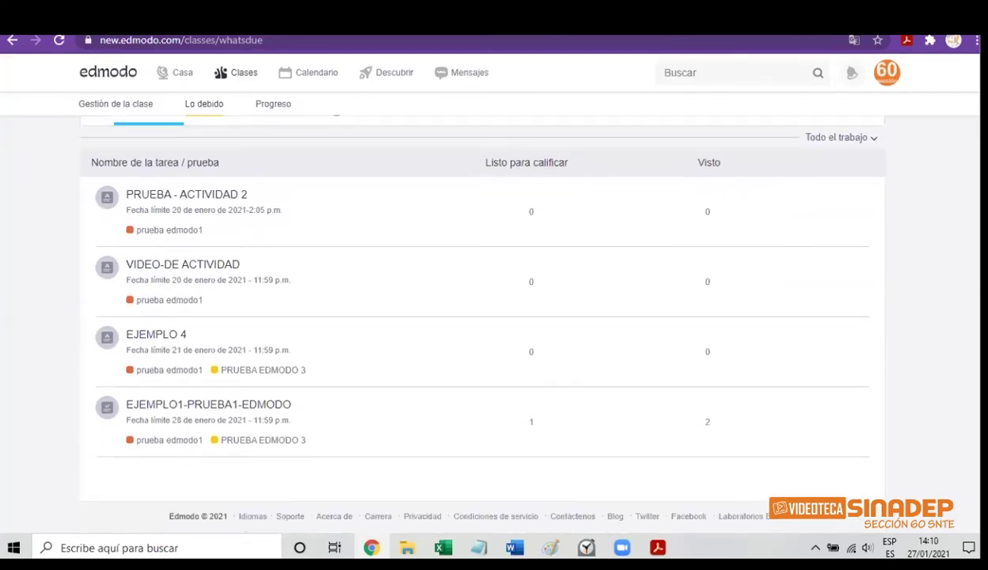
{"action": "left_click", "coordinate": [830, 353]}
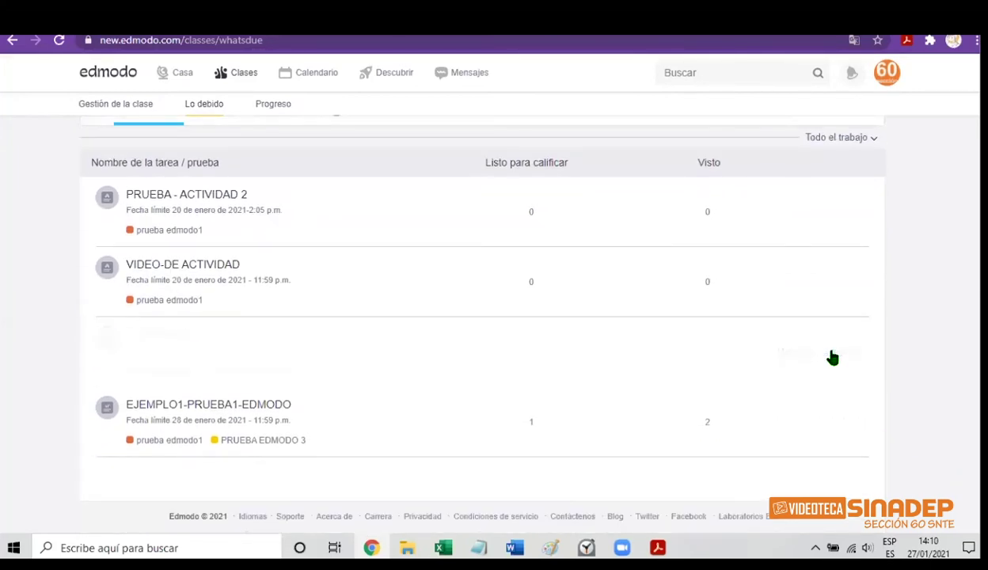
{"action": "left_click", "coordinate": [811, 427]}
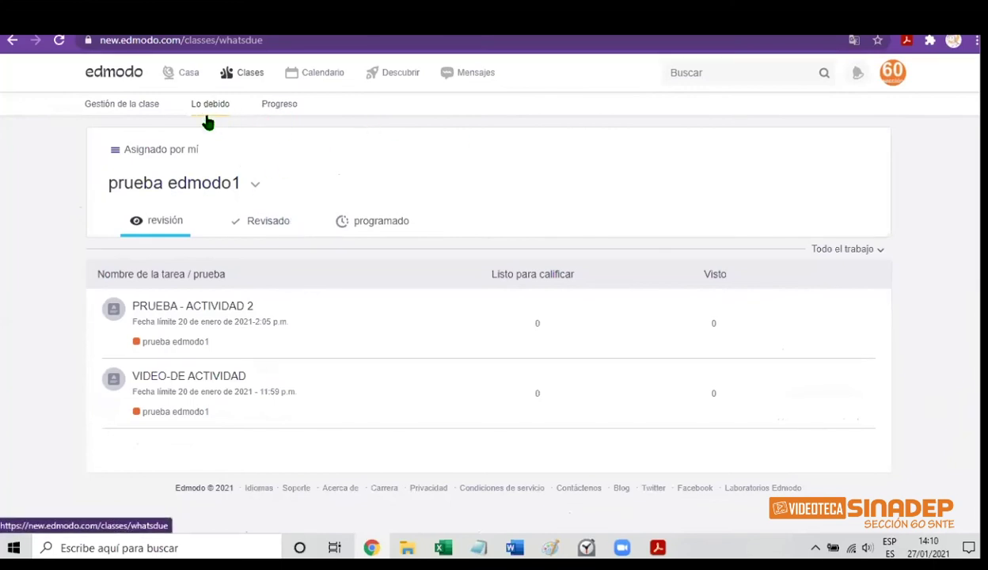
{"action": "mouse_move", "coordinate": [393, 348]}
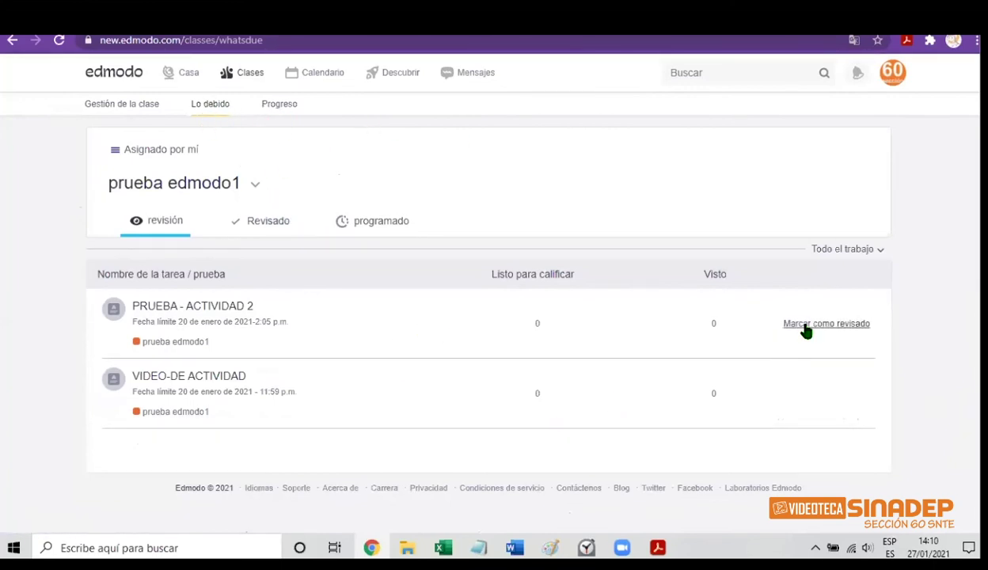
{"action": "left_click", "coordinate": [805, 324]}
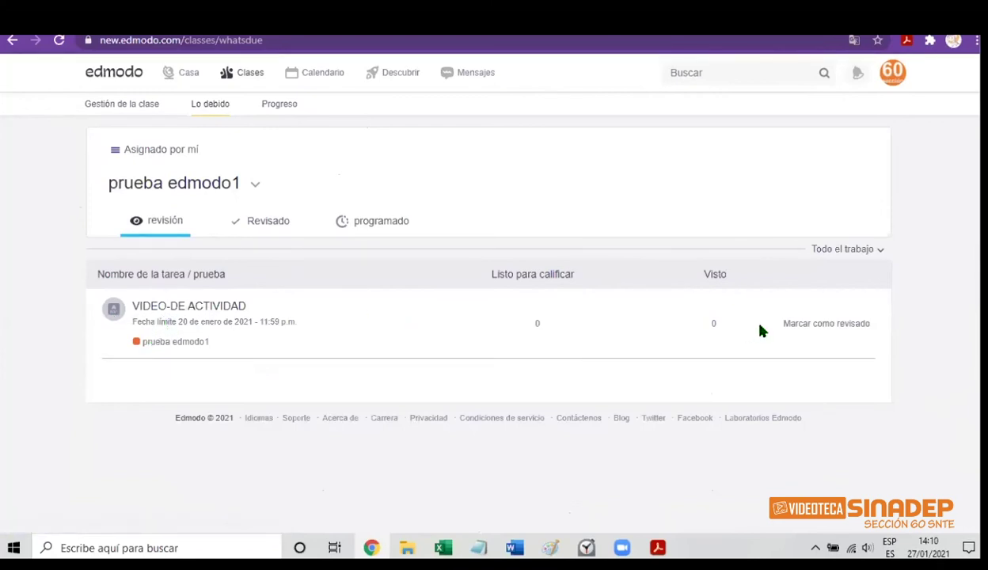
{"action": "left_click", "coordinate": [803, 325]}
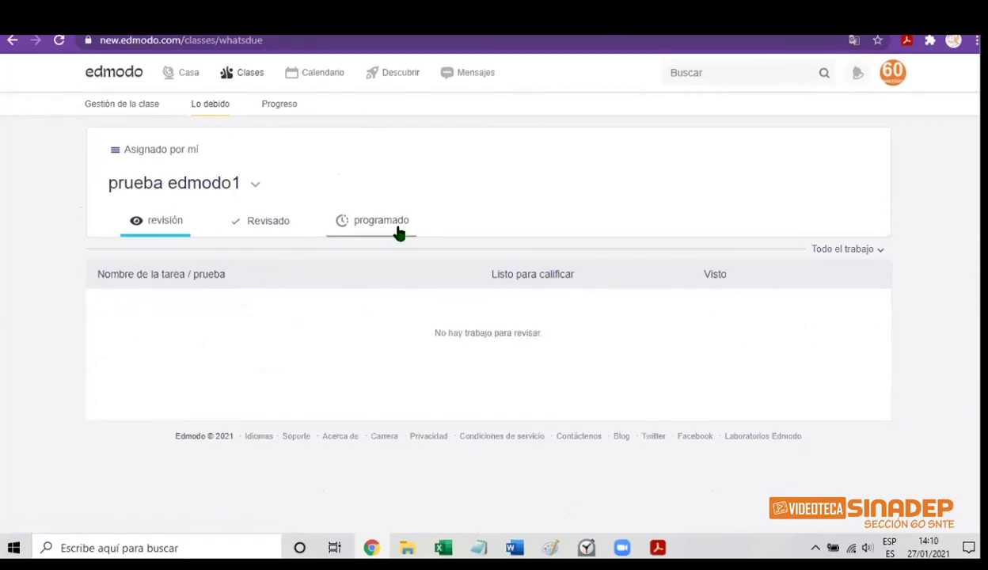
{"action": "left_click", "coordinate": [277, 111]}
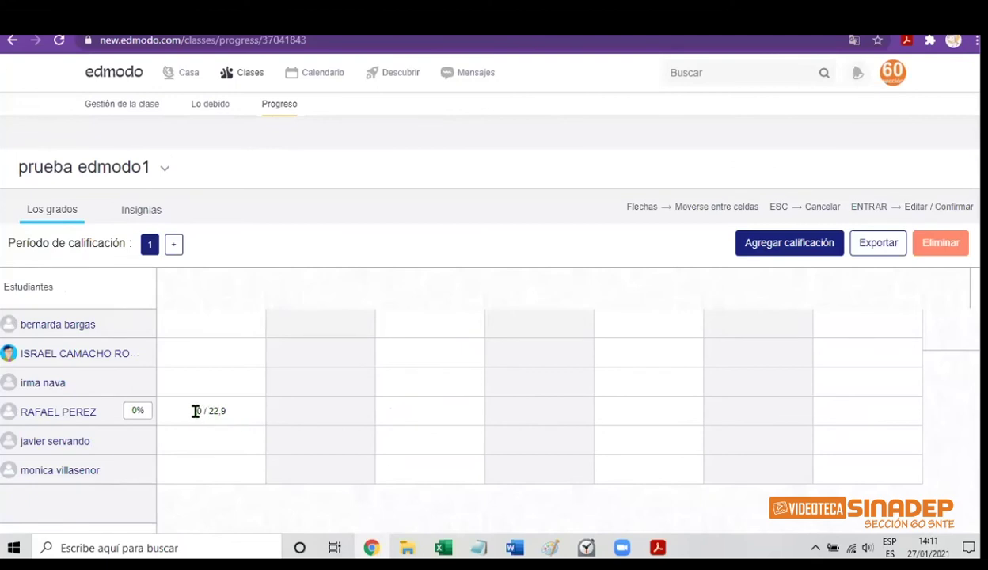
Replace one student's 0 with a score of 10 out of 22.9 in the first quiz column
{"action": "left_click", "coordinate": [198, 415]}
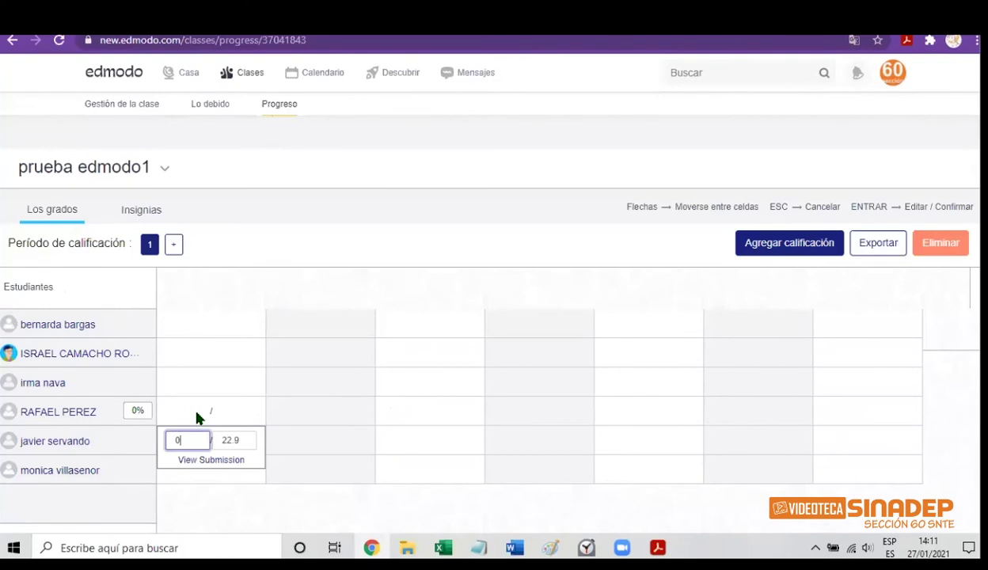
{"action": "key", "text": "BackSpace"}
{"action": "type", "text": "10"}
{"action": "left_click", "coordinate": [390, 411]}
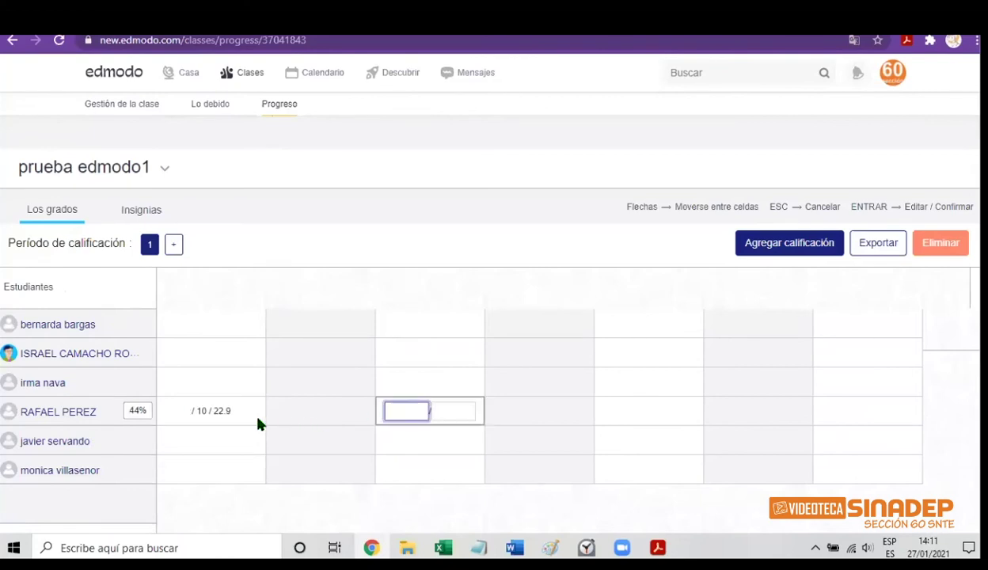
{"action": "left_click", "coordinate": [180, 327]}
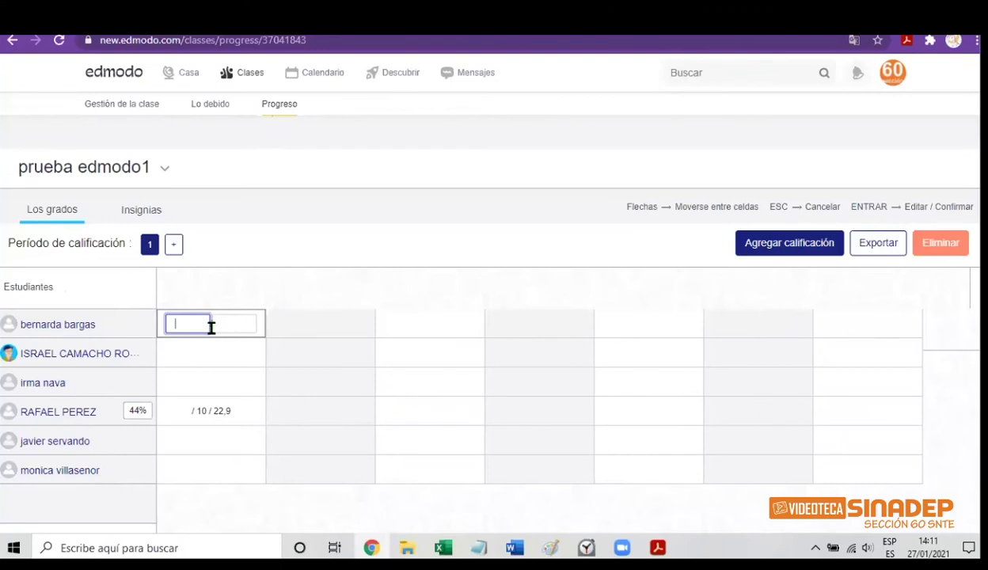
Enter scores of 10 for the other students in the first quiz and third grade columns
{"action": "left_click", "coordinate": [396, 350]}
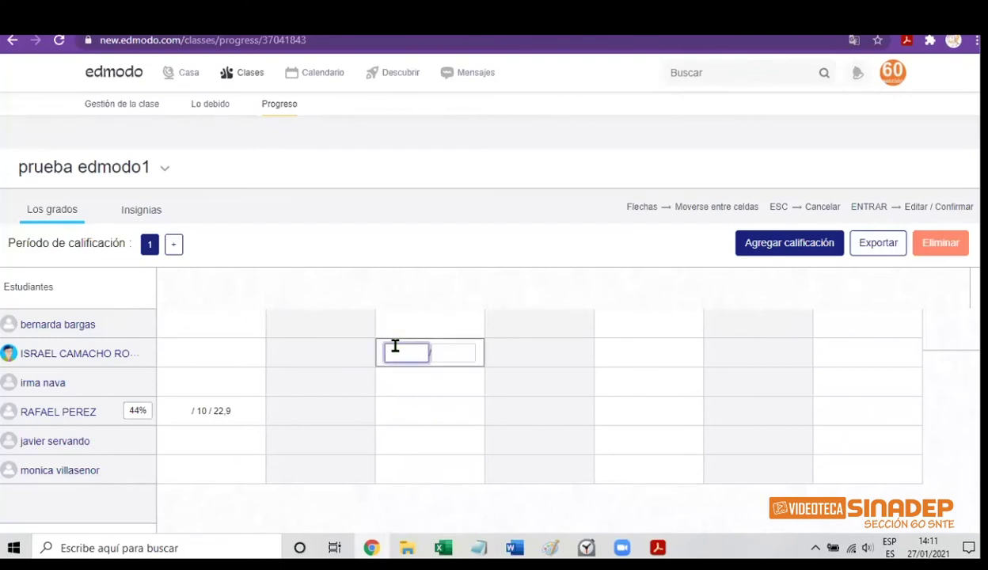
{"action": "type", "text": "10"}
{"action": "left_click", "coordinate": [410, 411]}
{"action": "type", "text": "10"}
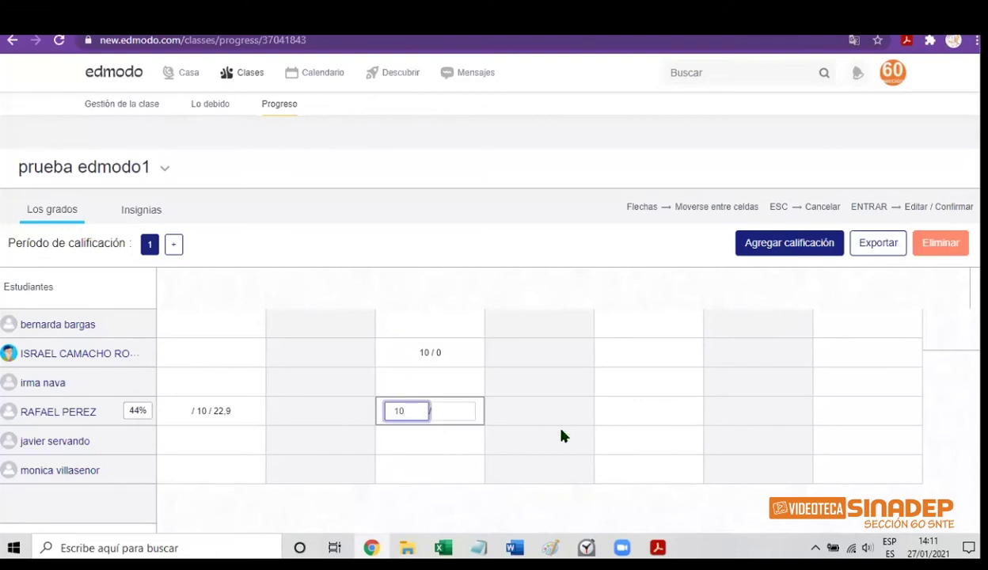
{"action": "left_click", "coordinate": [224, 443]}
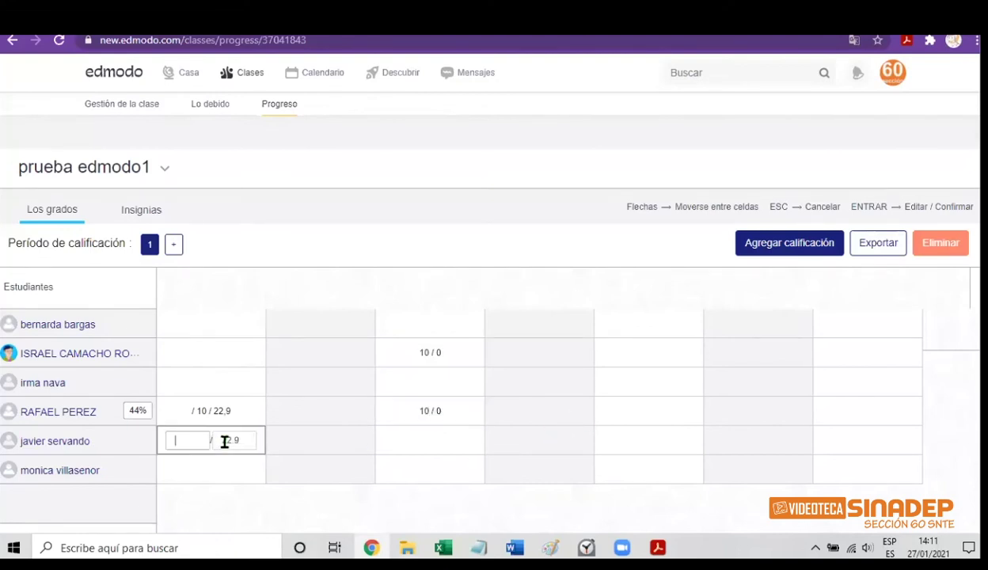
{"action": "type", "text": "10"}
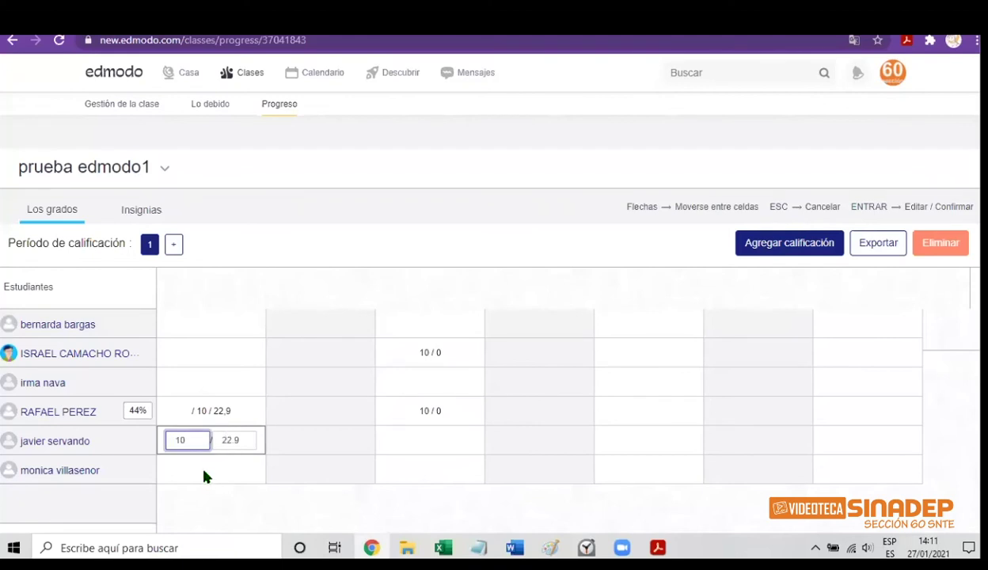
{"action": "left_click", "coordinate": [204, 469]}
{"action": "type", "text": "10"}
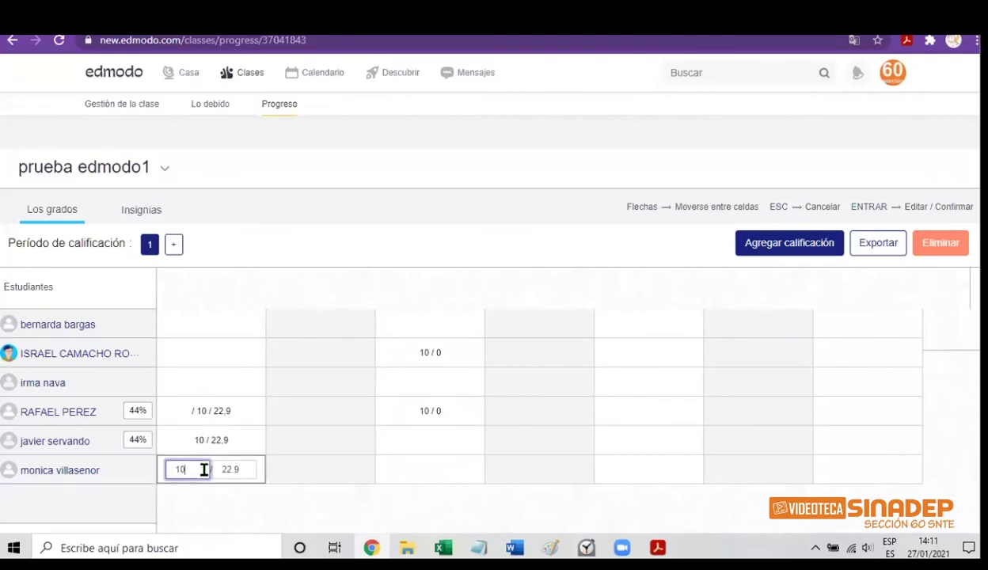
{"action": "left_click", "coordinate": [402, 443]}
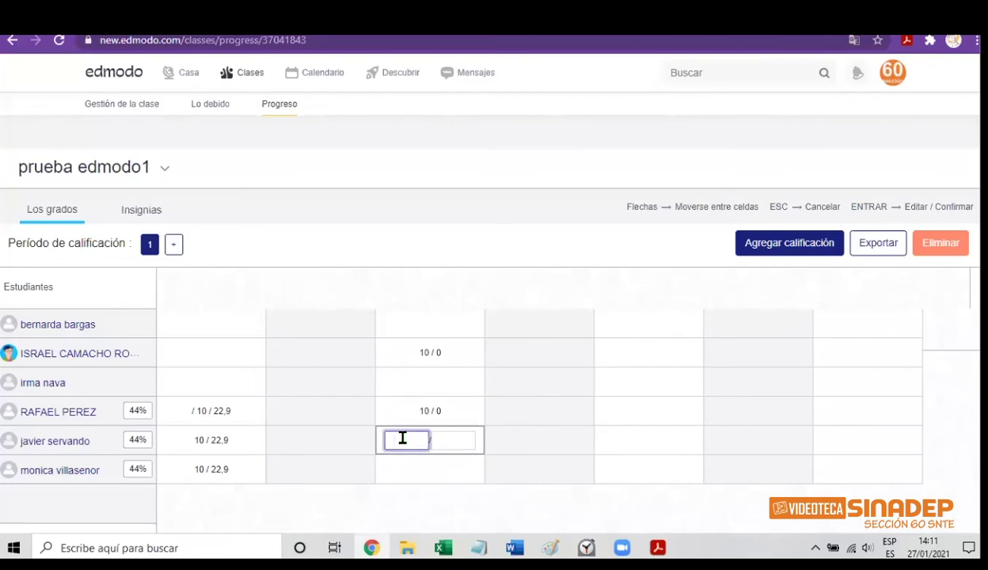
{"action": "type", "text": "10"}
{"action": "left_click", "coordinate": [395, 470]}
{"action": "type", "text": "10"}
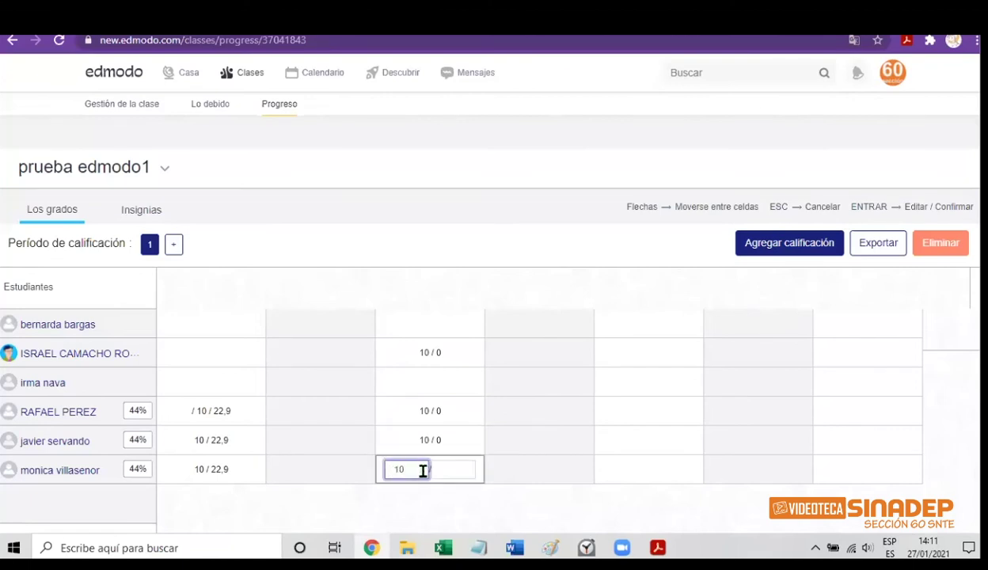
{"action": "left_click", "coordinate": [543, 462]}
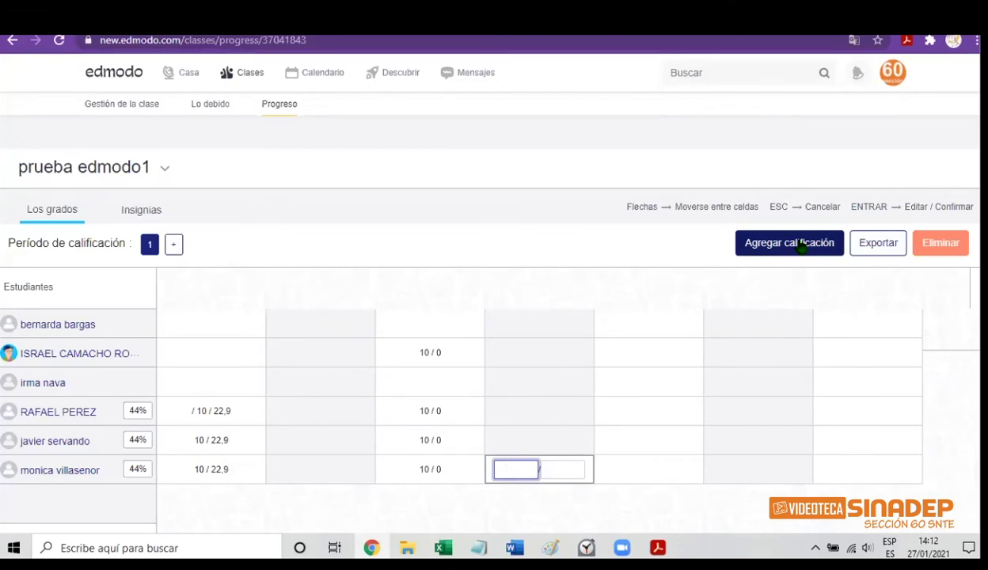
Save the last score of 10, then create a new grade column named 'asistencia'
{"action": "type", "text": "10"}
{"action": "left_click", "coordinate": [775, 253]}
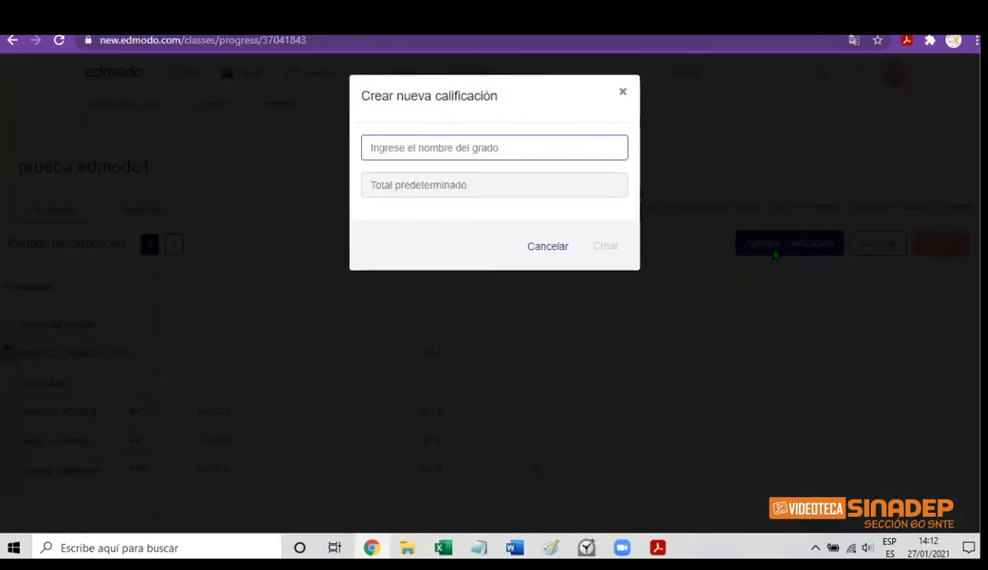
{"action": "type", "text": "asisten"}
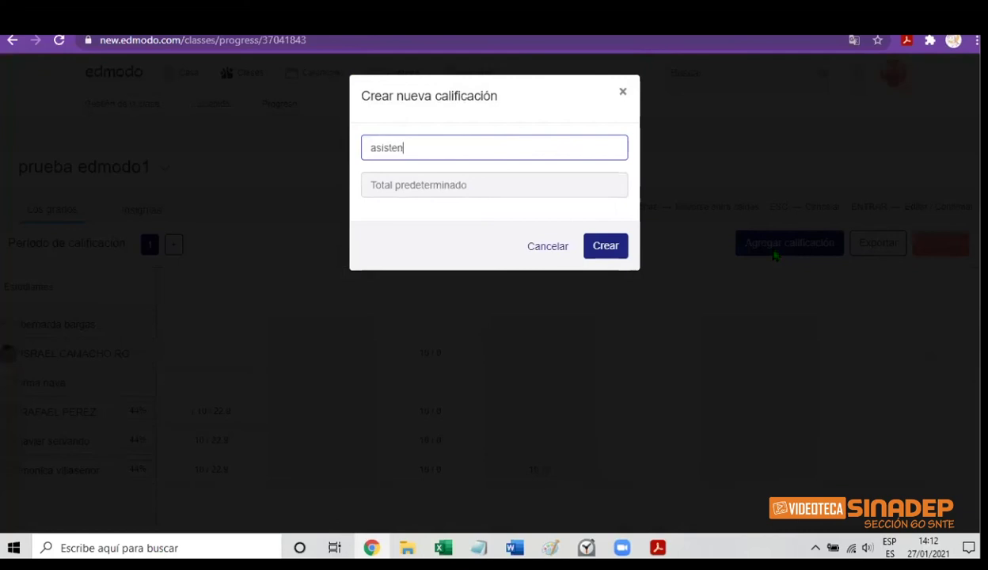
{"action": "type", "text": "cia"}
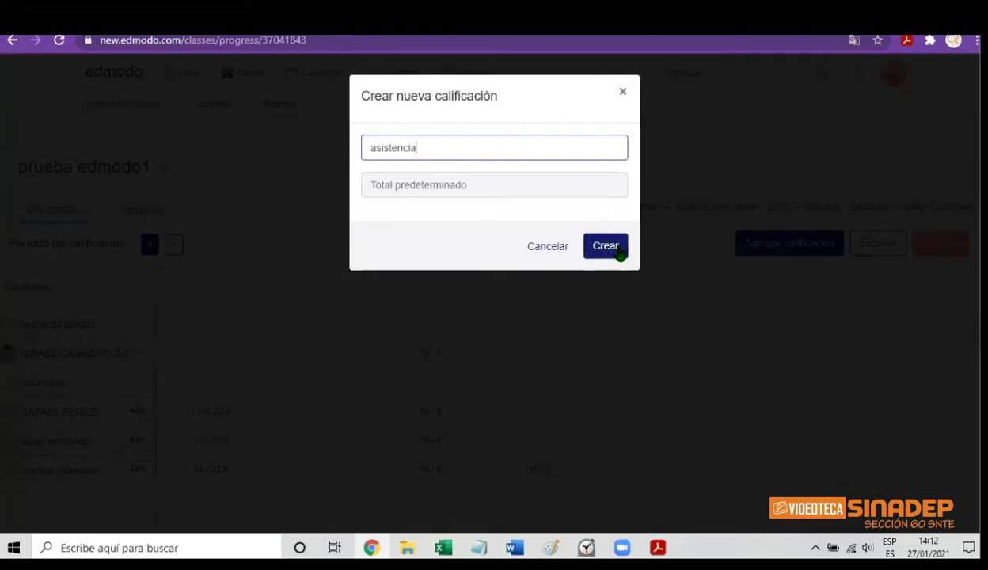
{"action": "left_click", "coordinate": [609, 255]}
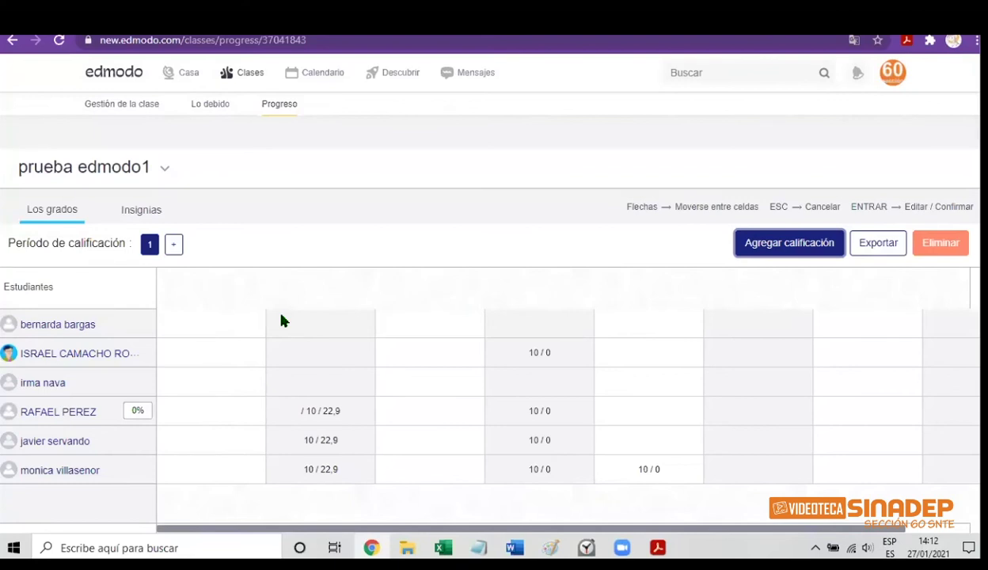
Enter attendance scores of 10 / 11 and 9 / 11 for the first two students
{"action": "left_click", "coordinate": [199, 358]}
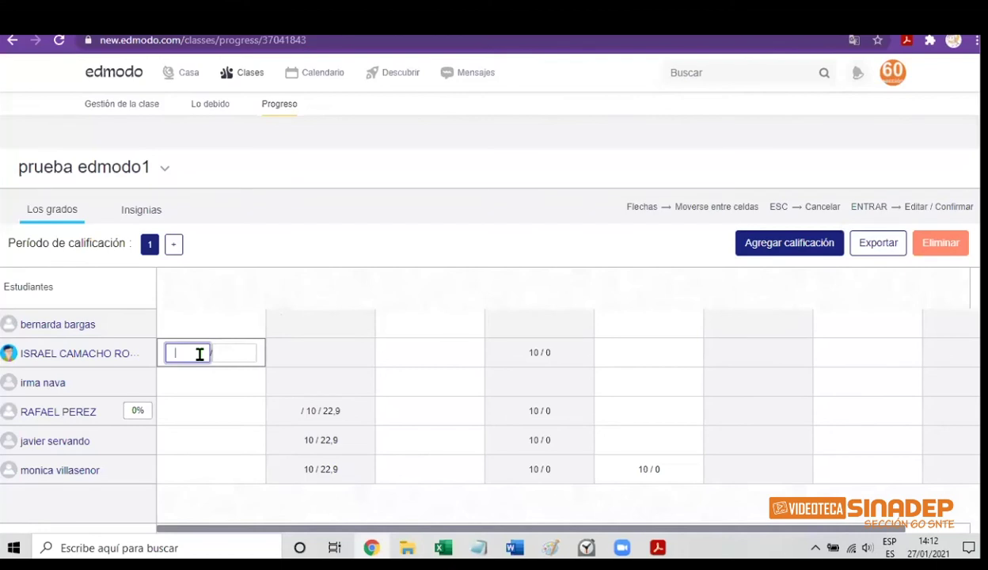
{"action": "type", "text": "10"}
{"action": "left_click", "coordinate": [221, 353]}
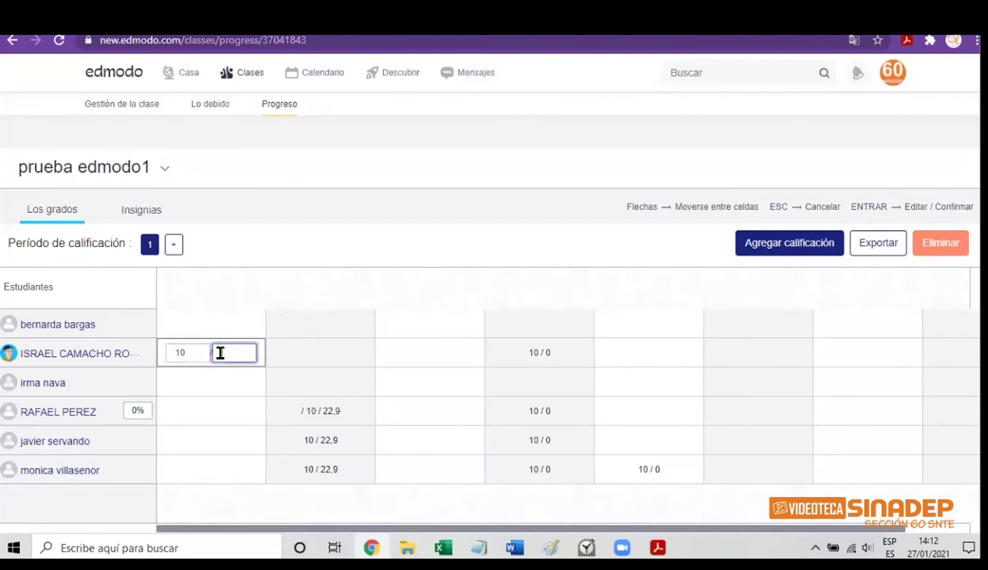
{"action": "type", "text": "11"}
{"action": "left_click", "coordinate": [203, 383]}
{"action": "type", "text": "9"}
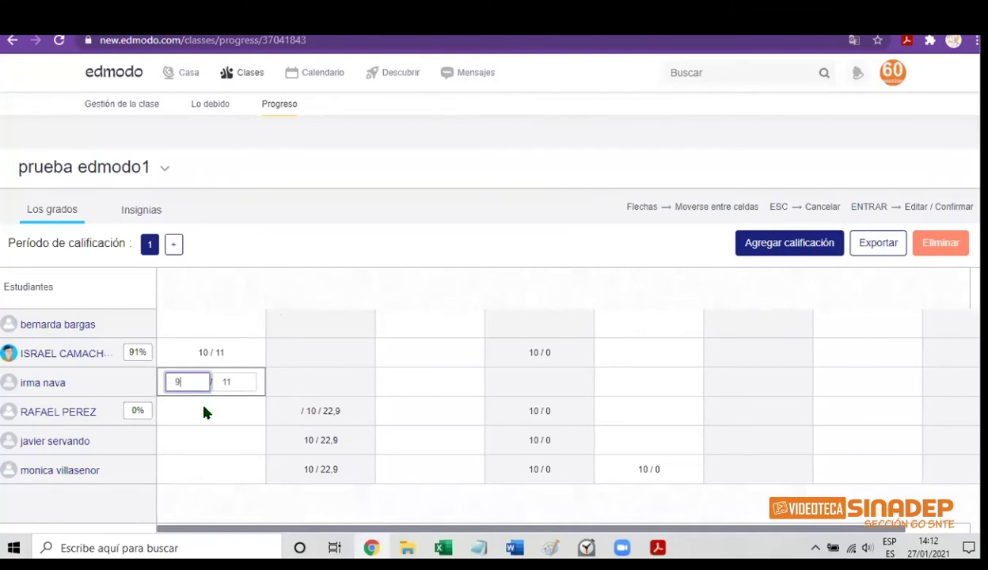
{"action": "left_click", "coordinate": [202, 412]}
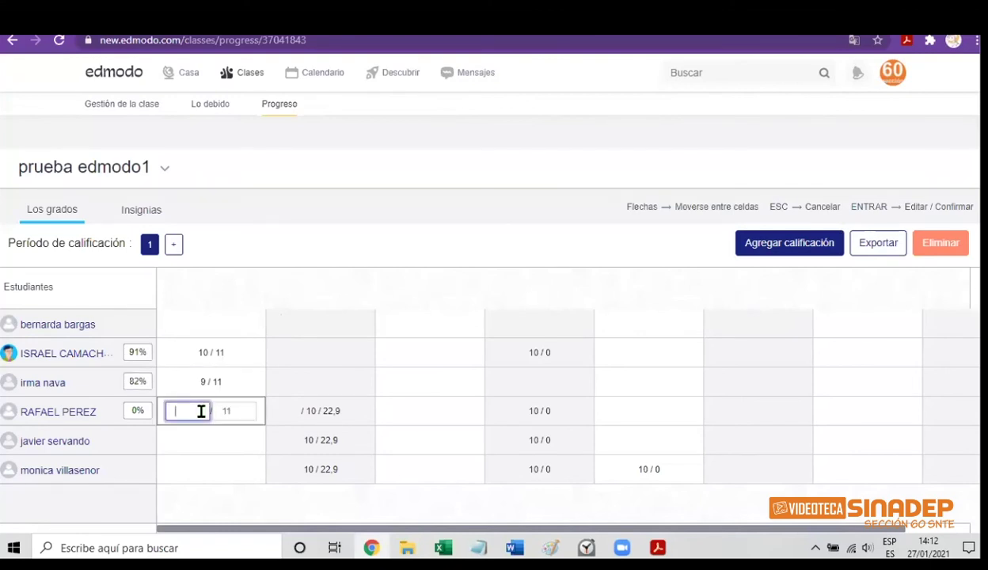
Give the third student 10 / 11 and export the gradebook as prueba edmodo1 (1).csv
{"action": "type", "text": "10"}
{"action": "left_click", "coordinate": [874, 309]}
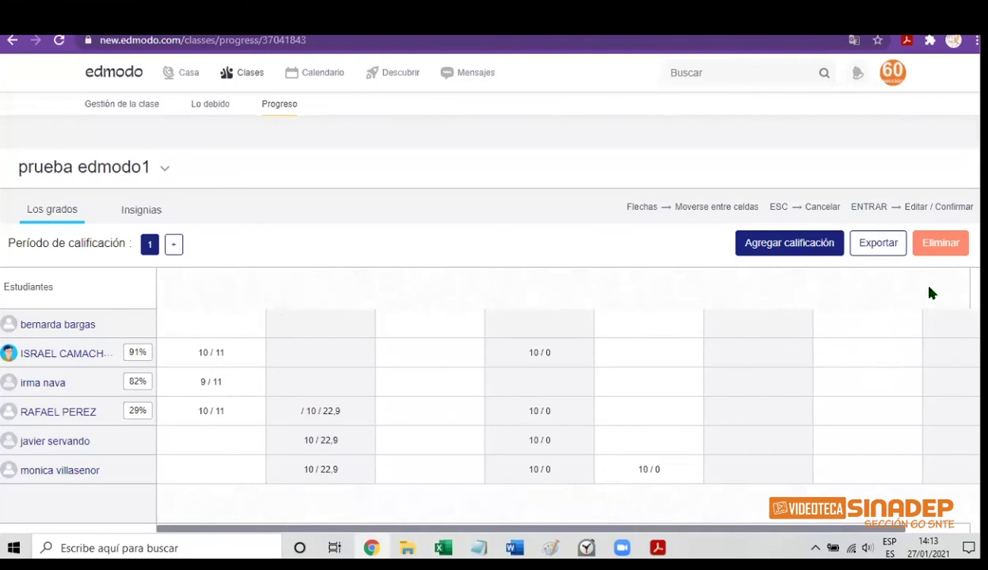
{"action": "left_click", "coordinate": [879, 249]}
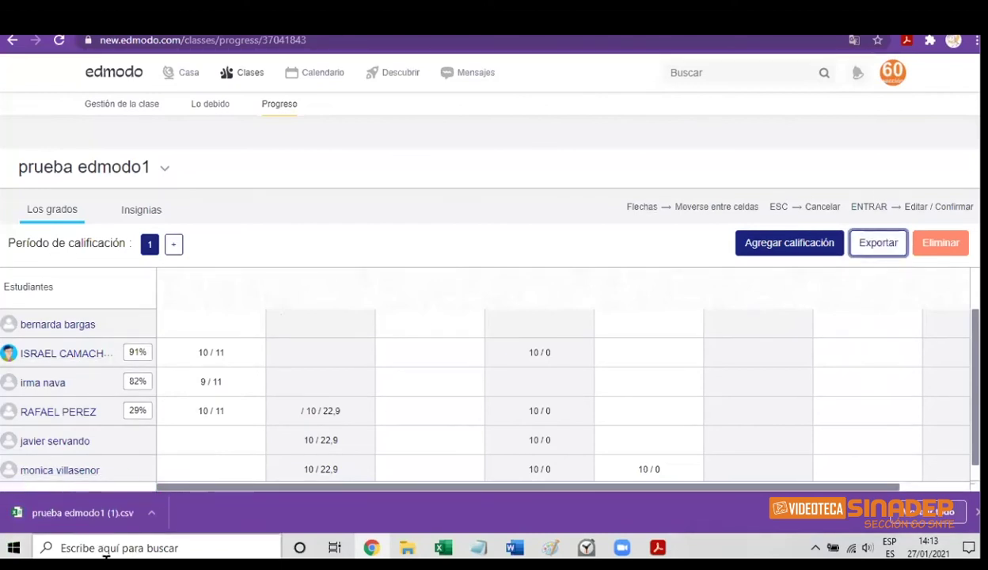
{"action": "left_click", "coordinate": [151, 513]}
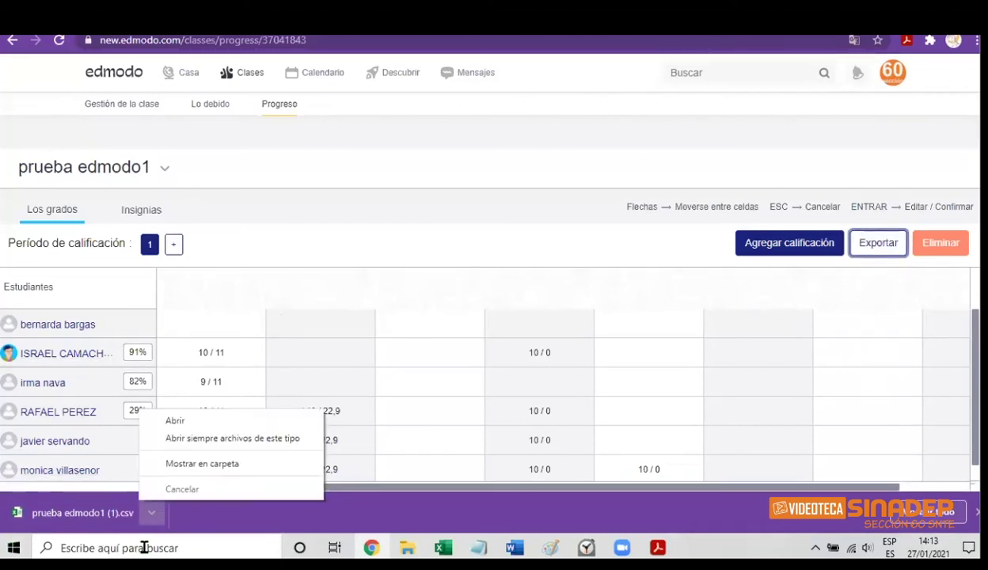
Open prueba edmodo1 (1).csv in Excel, dismiss the activation notice, inspect scores, then close Excel
{"action": "left_click", "coordinate": [177, 423]}
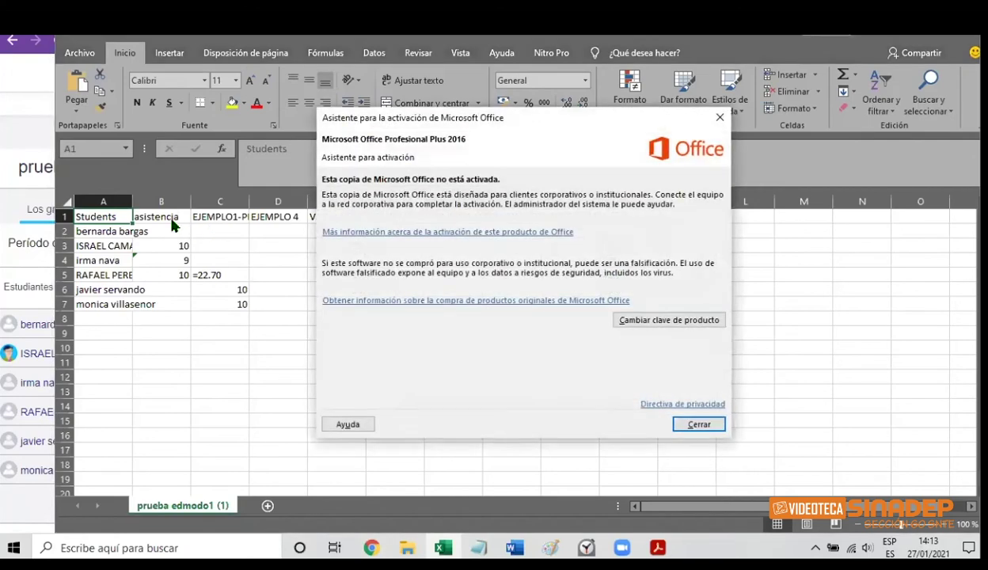
{"action": "left_click", "coordinate": [694, 424]}
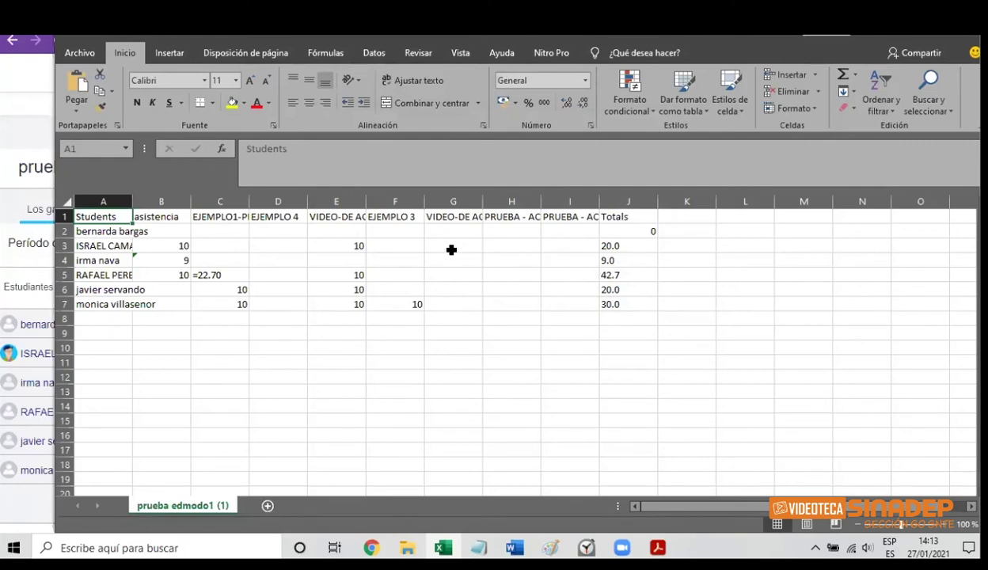
{"action": "left_click", "coordinate": [452, 249]}
{"action": "left_click", "coordinate": [357, 249]}
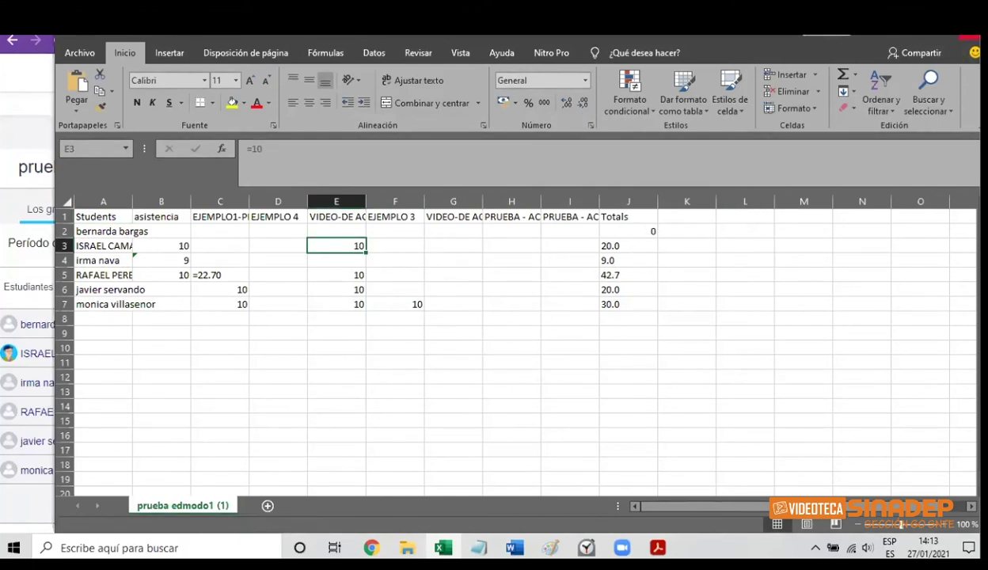
{"action": "left_click", "coordinate": [974, 36]}
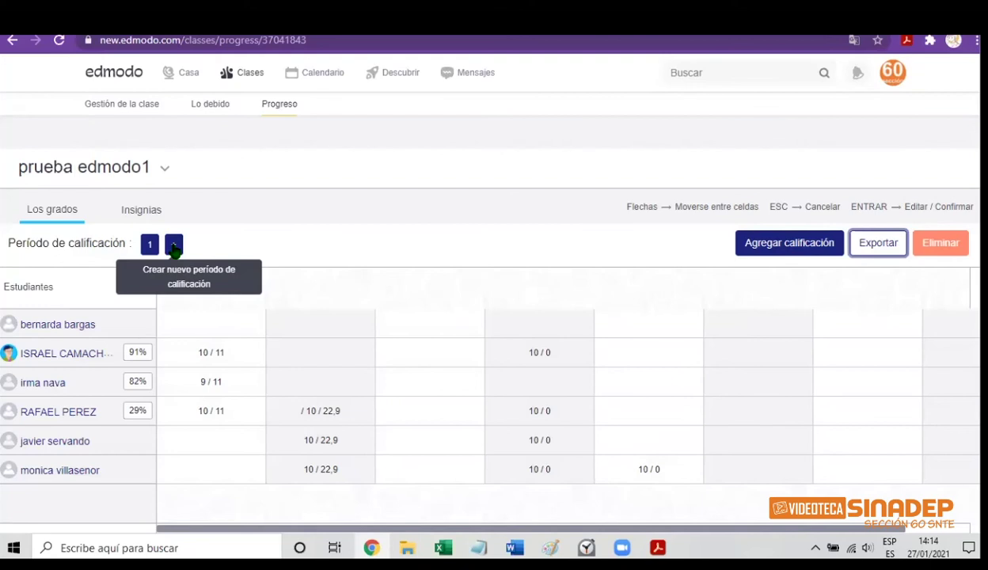
Add an empty grading period 2 to the gradebook, then go to the Mis clases list
{"action": "left_click", "coordinate": [174, 246]}
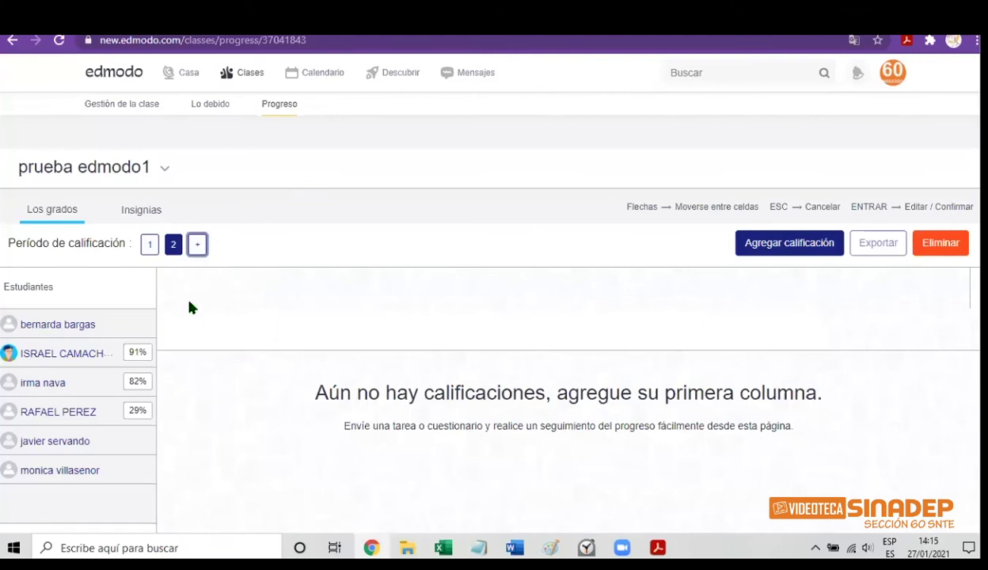
{"action": "left_click", "coordinate": [244, 78]}
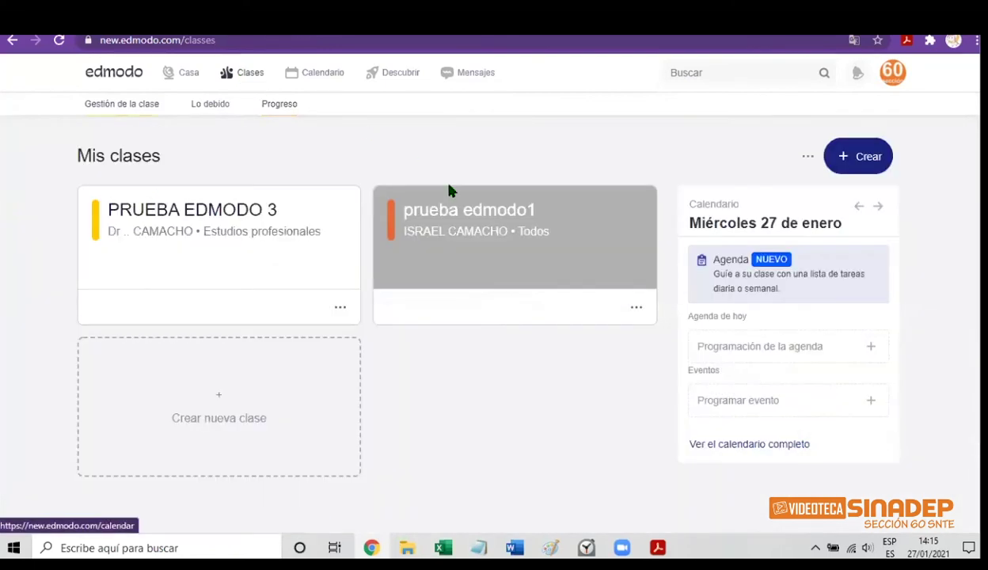
In prueba edmodo1, reuse assignment EJEMPLO 6 as a copy retitled EJEMPLO 7
{"action": "left_click", "coordinate": [492, 260]}
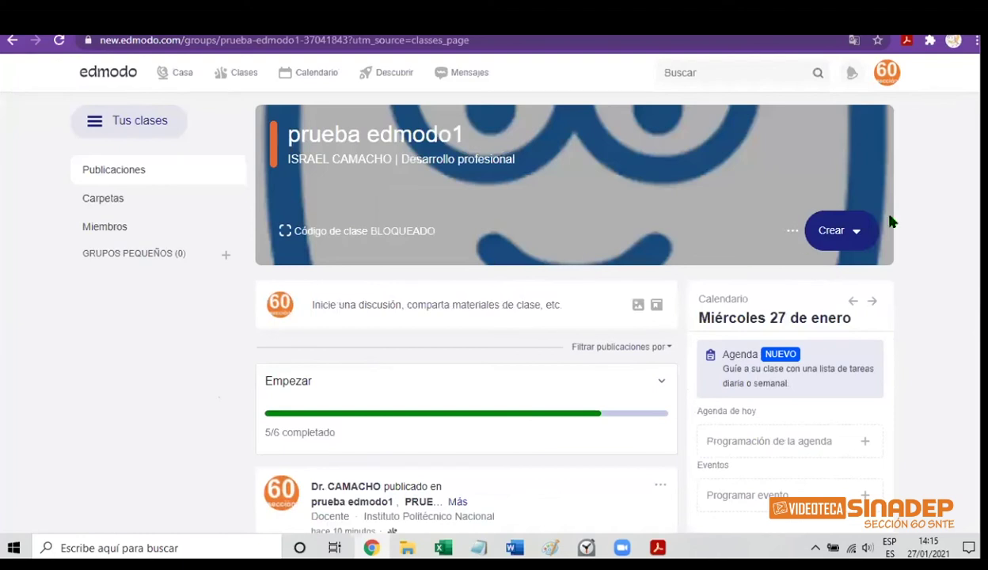
{"action": "left_click", "coordinate": [858, 234]}
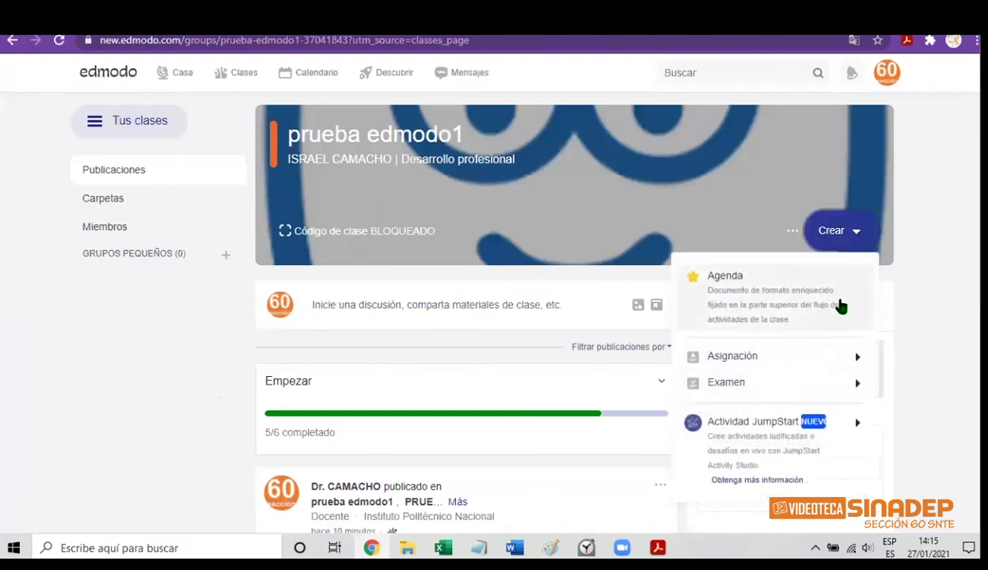
{"action": "mouse_move", "coordinate": [827, 356]}
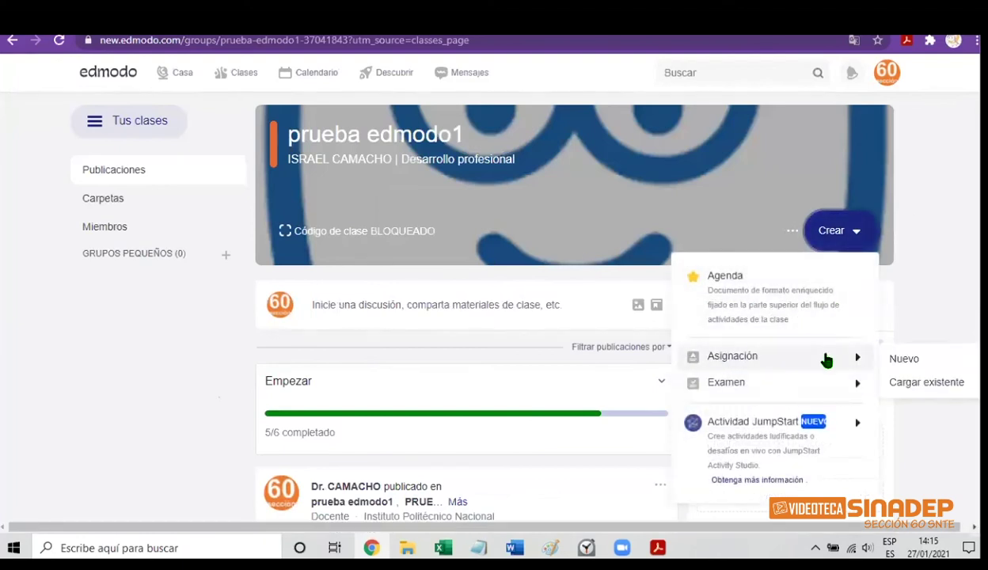
{"action": "left_click", "coordinate": [922, 383]}
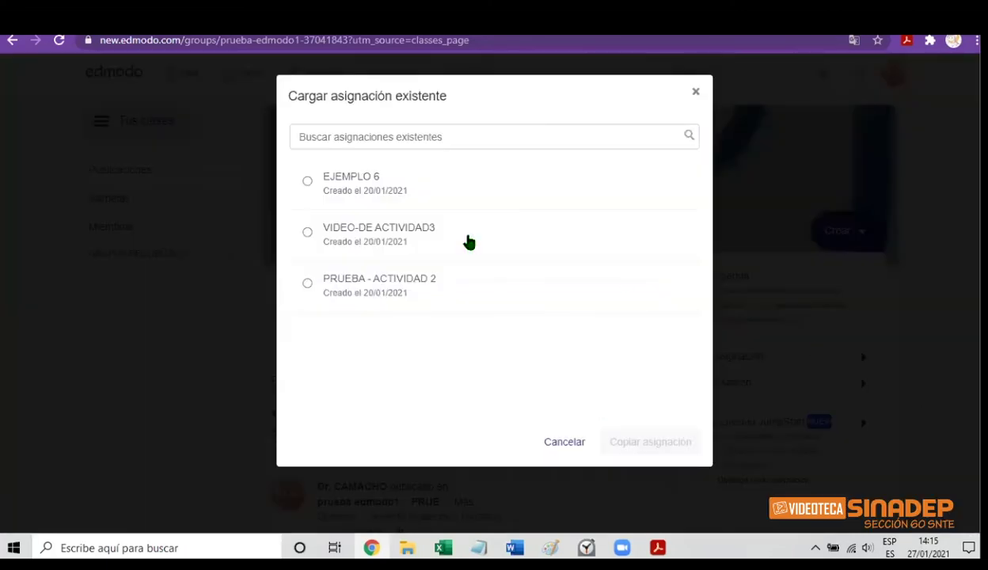
{"action": "left_click", "coordinate": [371, 184]}
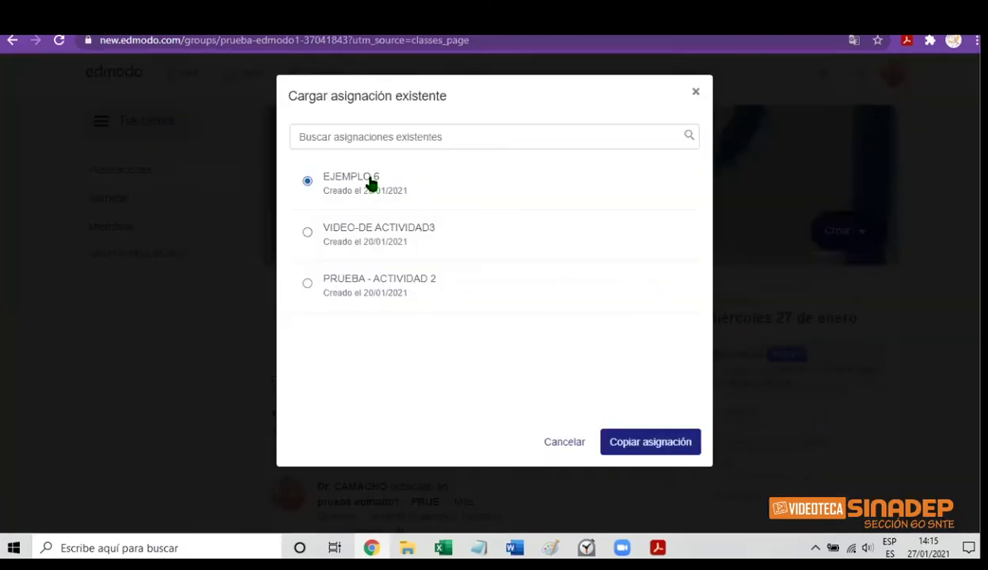
{"action": "left_click", "coordinate": [654, 445]}
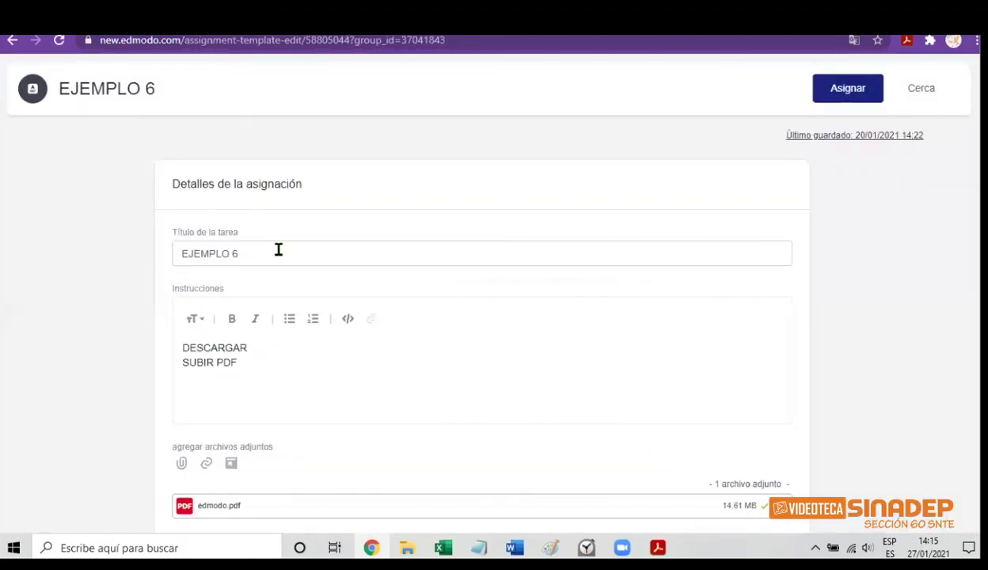
{"action": "left_click", "coordinate": [259, 253]}
{"action": "key", "text": "BackSpace"}
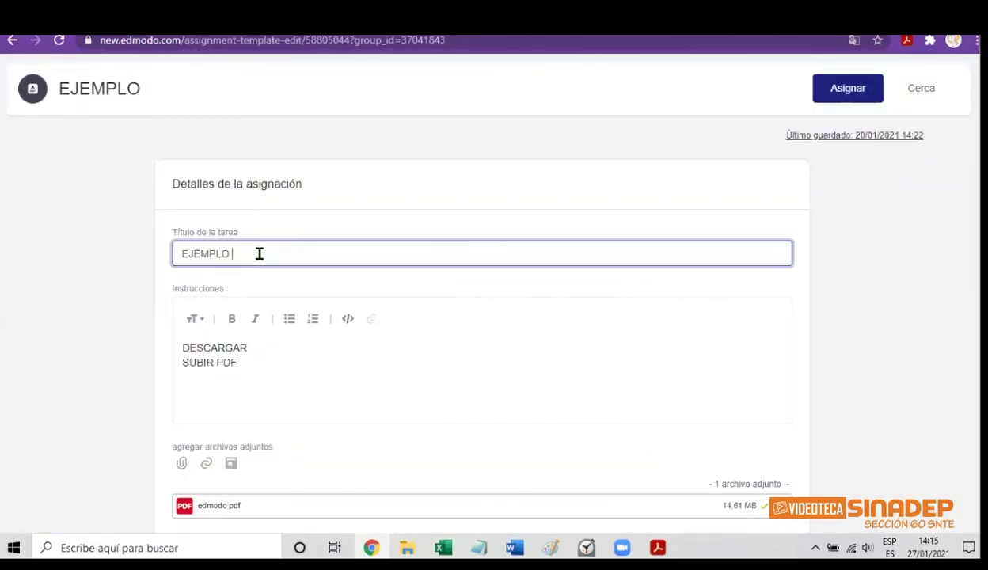
{"action": "type", "text": "7"}
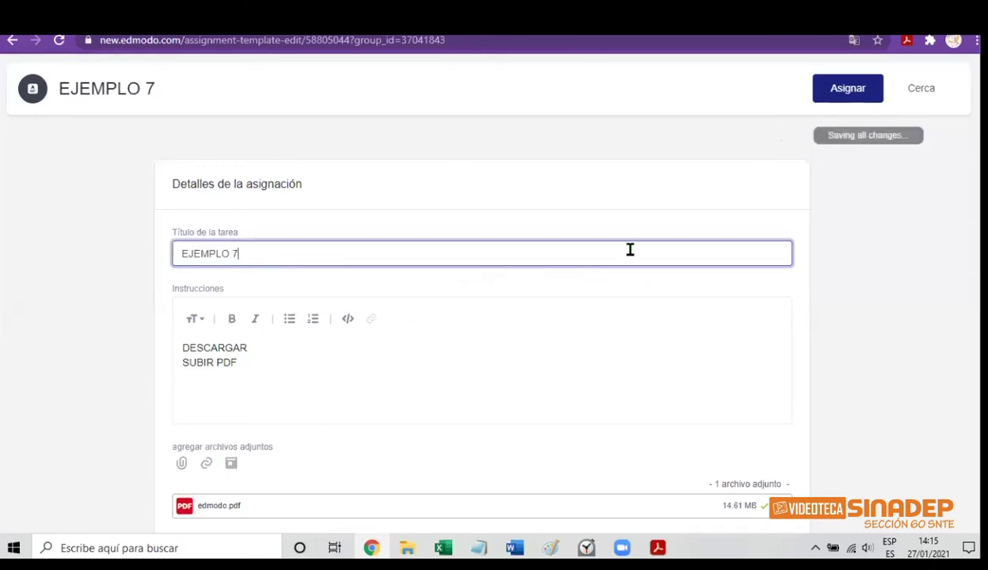
Assign EJEMPLO 7 to prueba edmodo1 and PRUEBA EDMODO 3, due 28/01/2021
{"action": "left_click", "coordinate": [854, 95]}
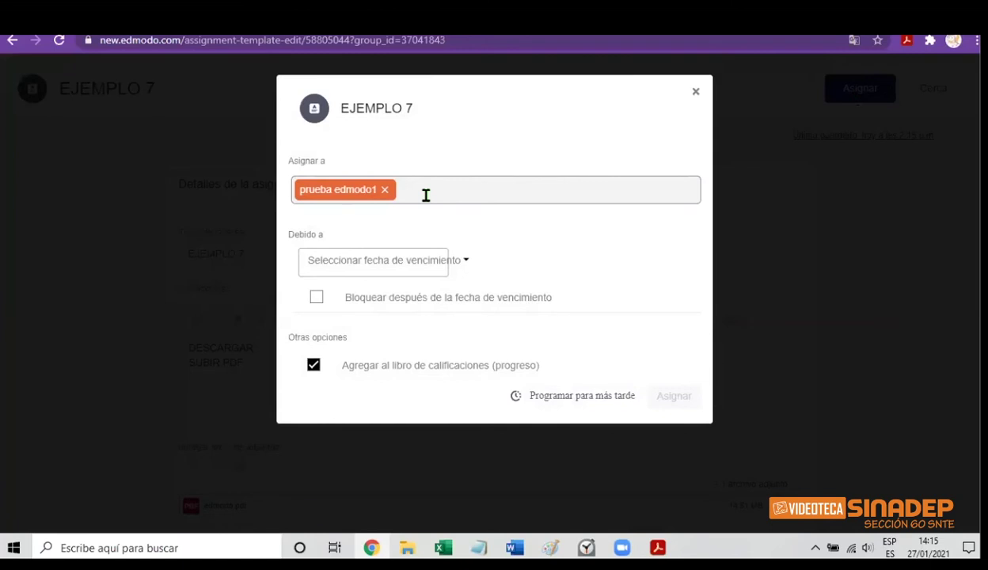
{"action": "left_click", "coordinate": [426, 195]}
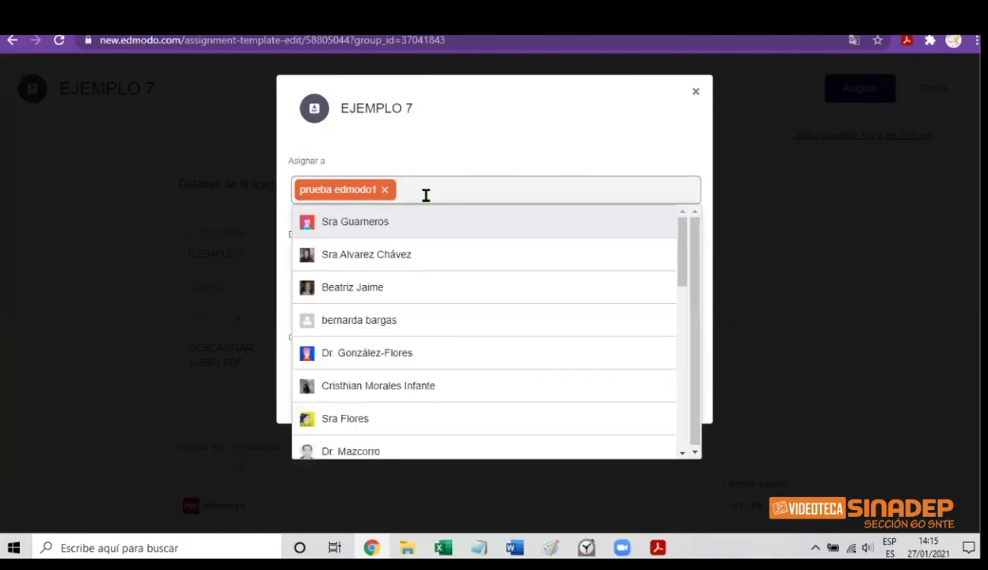
{"action": "type", "text": "pr"}
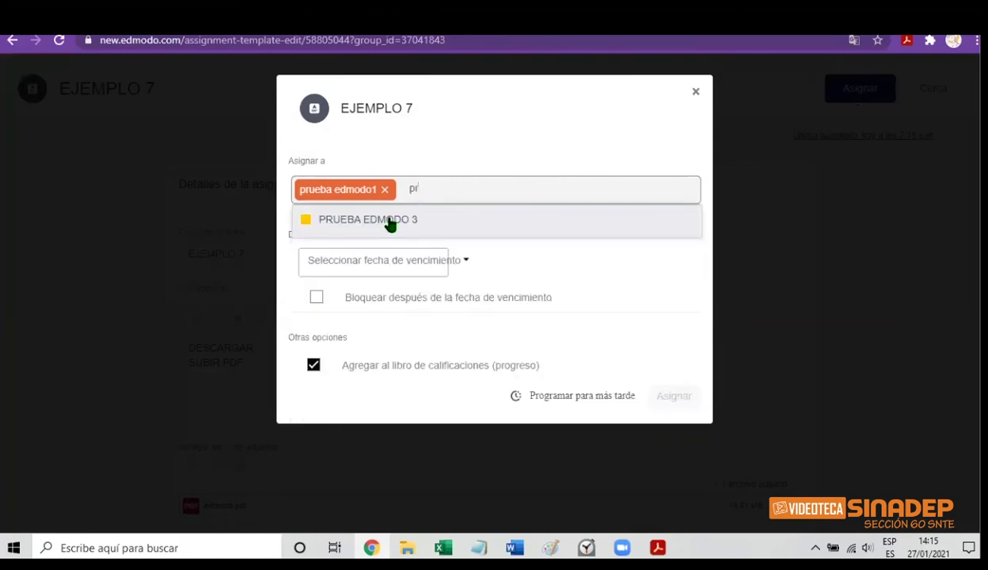
{"action": "left_click", "coordinate": [385, 223]}
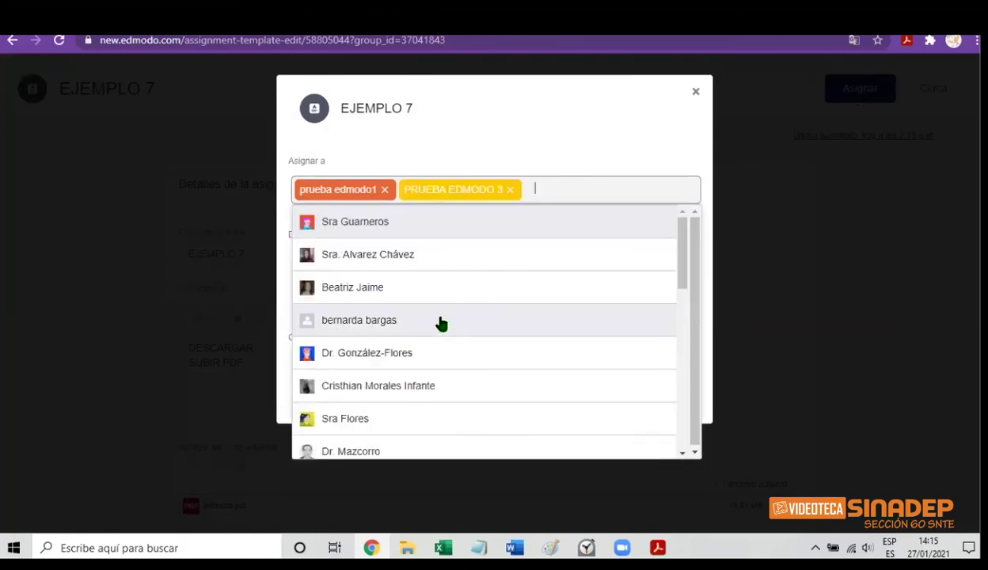
{"action": "left_click", "coordinate": [693, 140]}
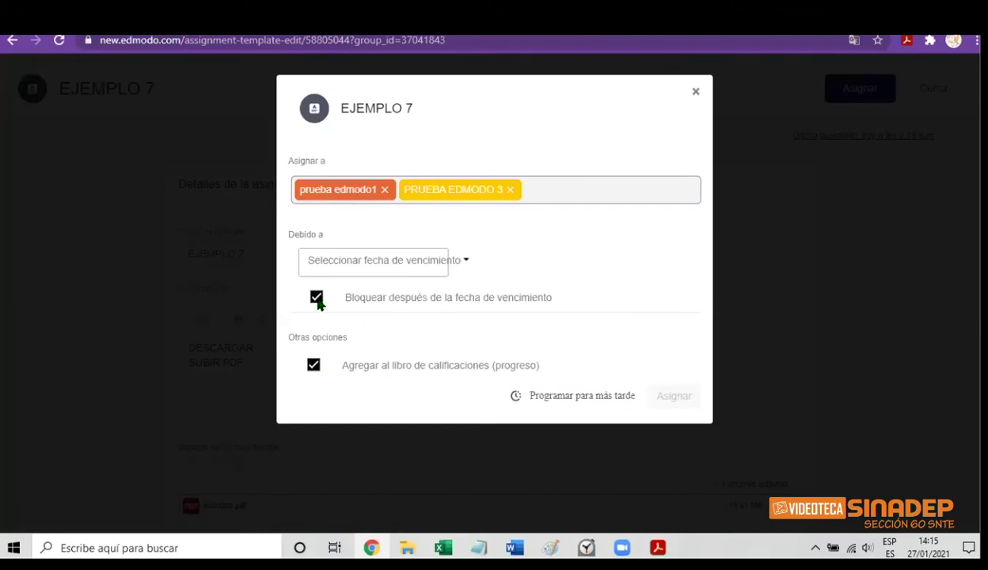
{"action": "left_click", "coordinate": [395, 260]}
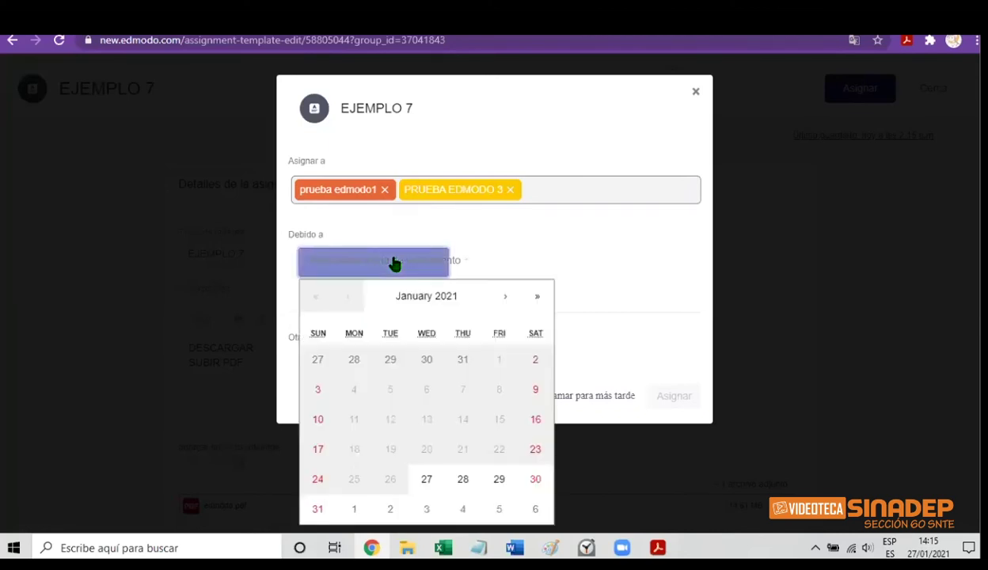
{"action": "left_click", "coordinate": [457, 496]}
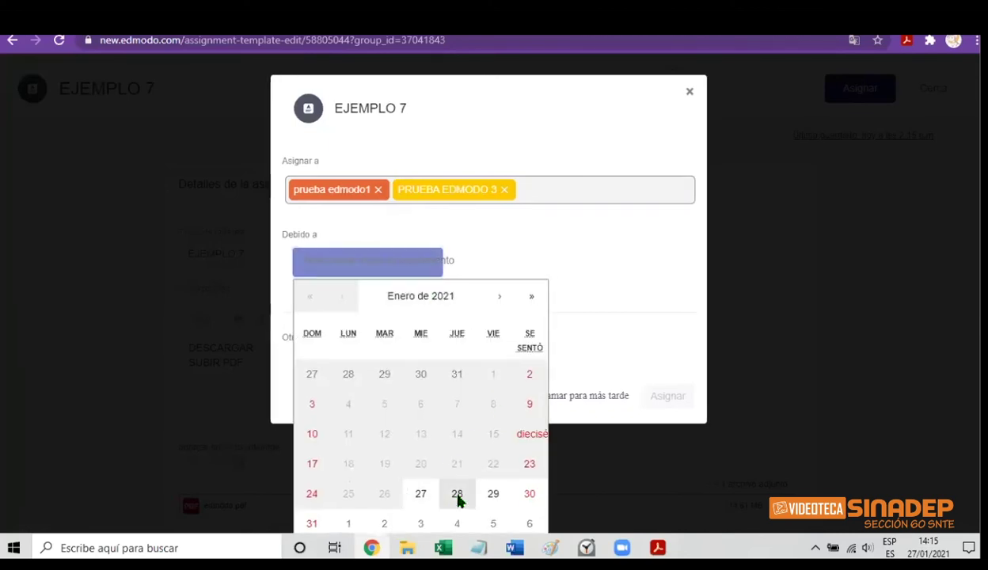
{"action": "left_click", "coordinate": [669, 402]}
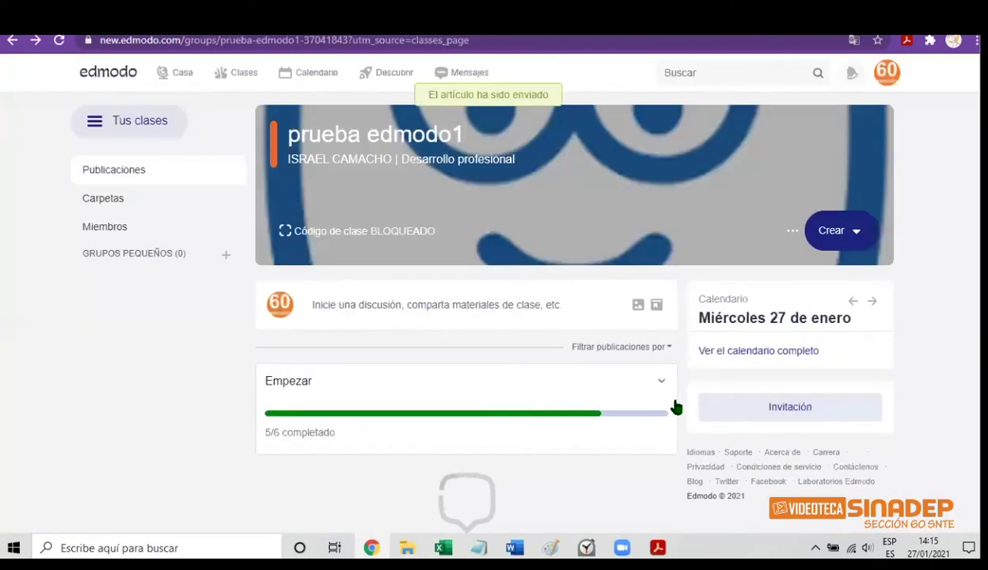
Load 'Prueba sin título' as a quiz titled ejemplo2-prueba1-edmodo and open its questions page
{"action": "left_click", "coordinate": [855, 237]}
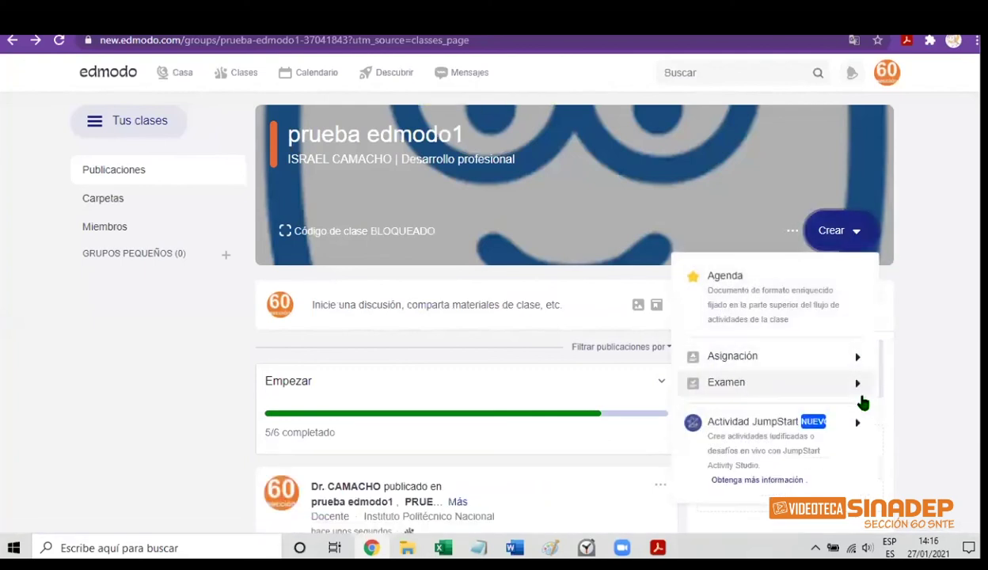
{"action": "mouse_move", "coordinate": [858, 389]}
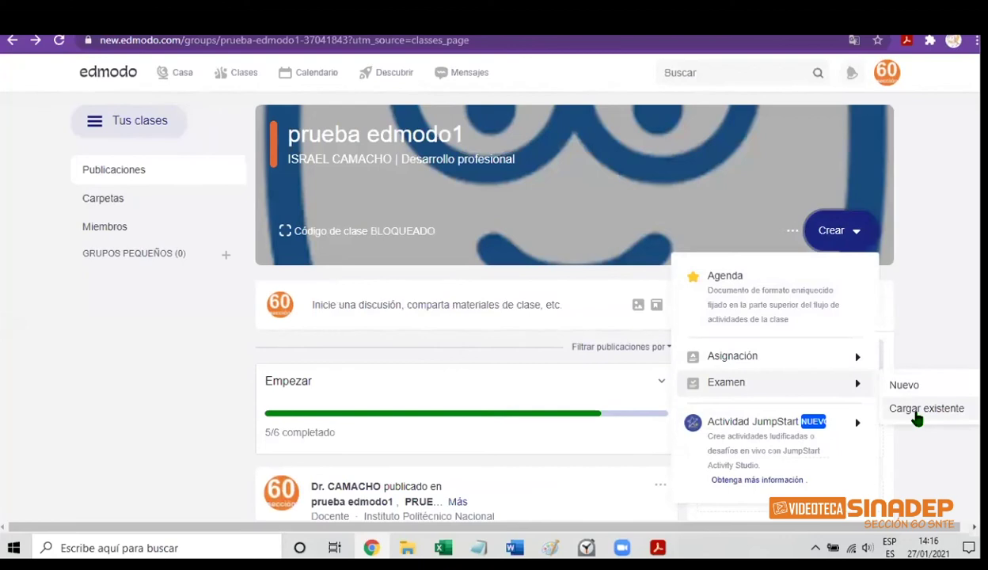
{"action": "left_click", "coordinate": [916, 418]}
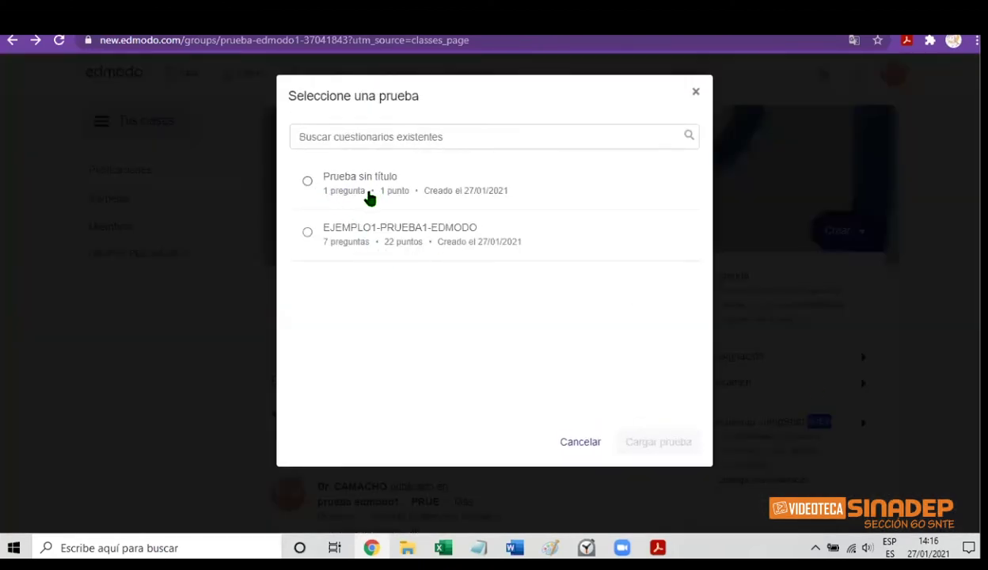
{"action": "left_click", "coordinate": [311, 184]}
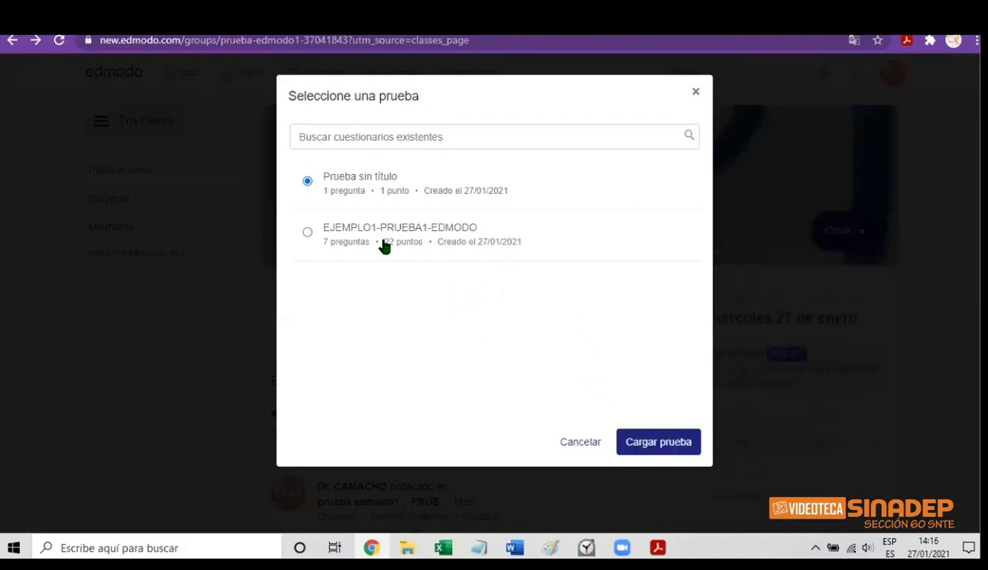
{"action": "left_click", "coordinate": [657, 449]}
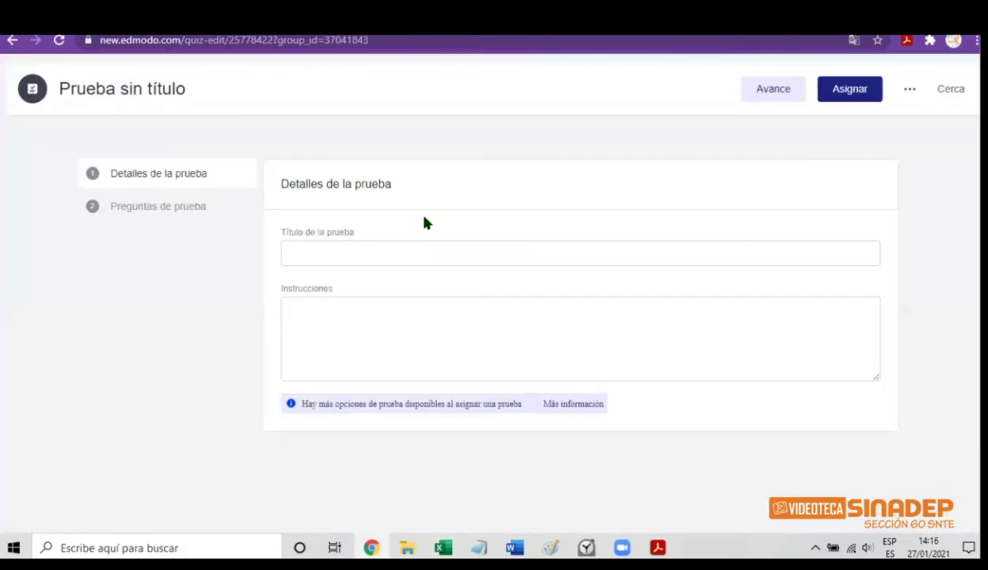
{"action": "left_click", "coordinate": [342, 252]}
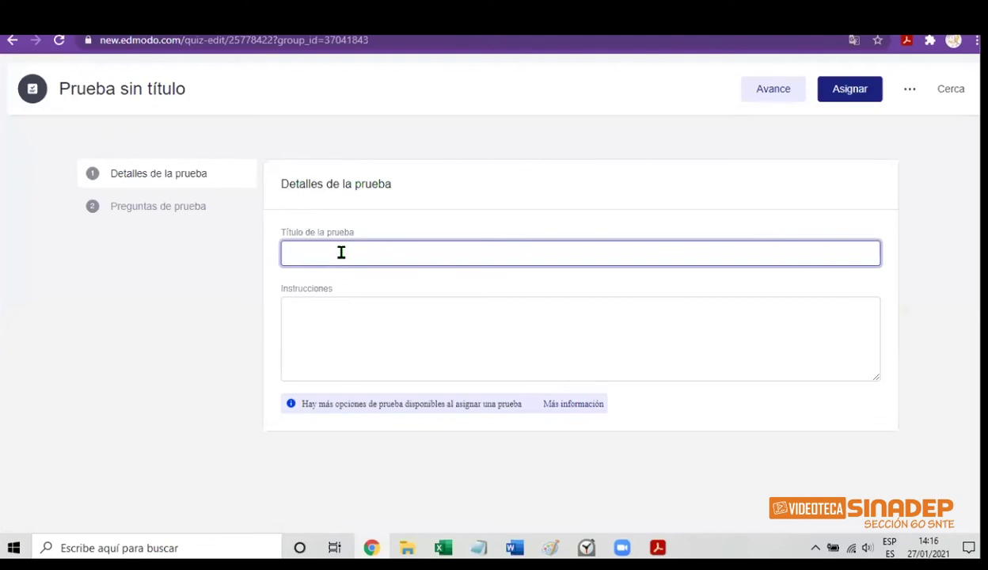
{"action": "type", "text": "ejemp"}
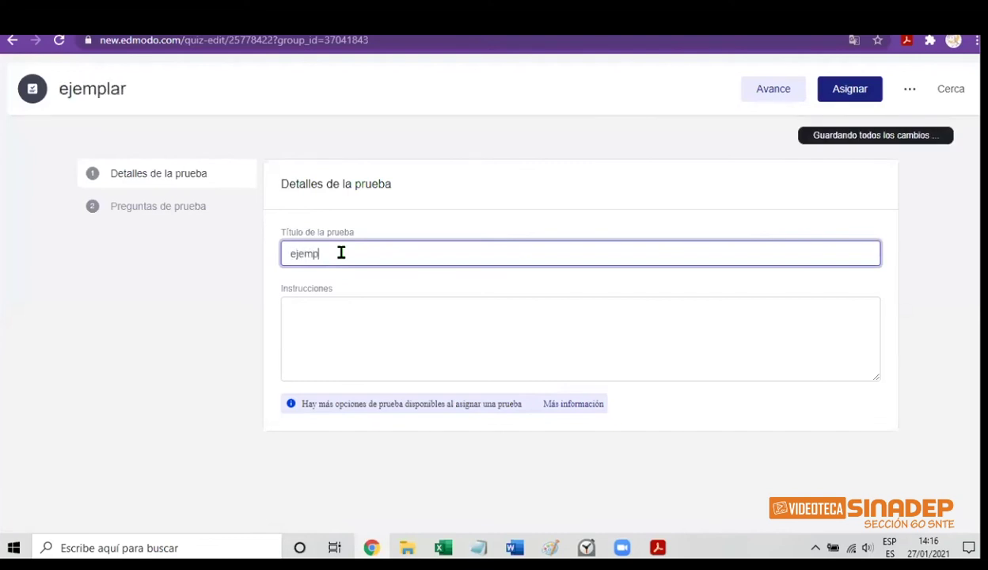
{"action": "type", "text": "lo2-pru"}
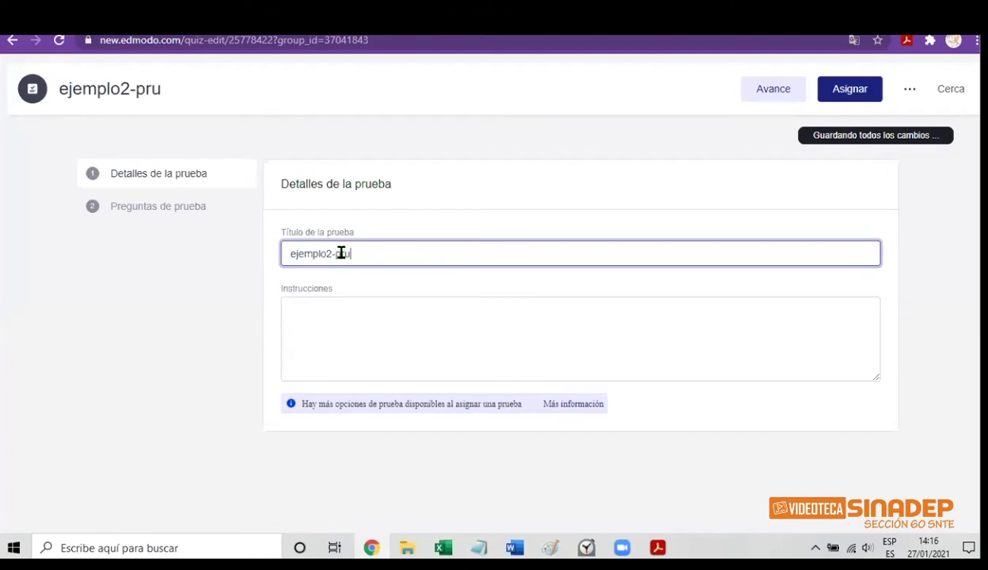
{"action": "type", "text": "eba1-"}
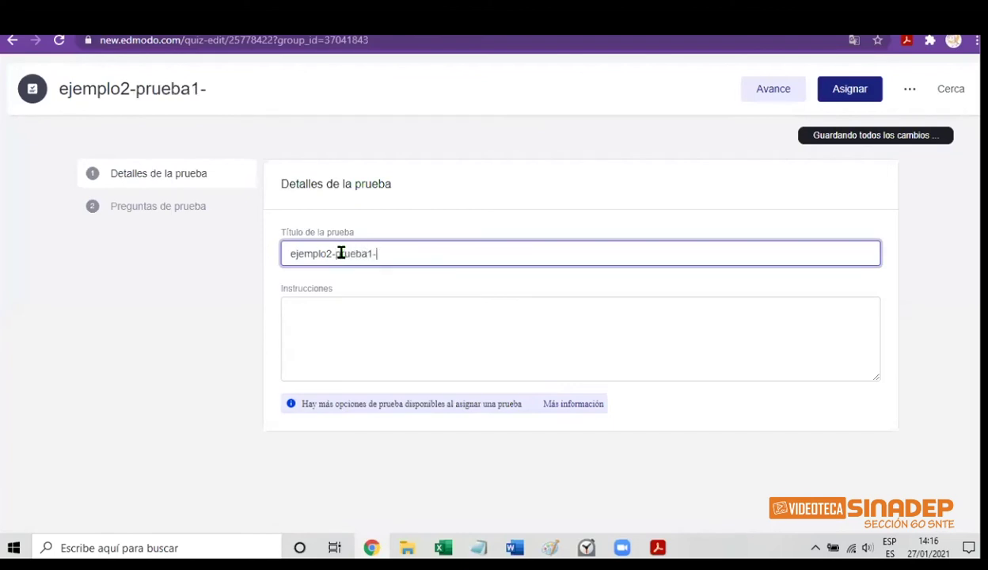
{"action": "type", "text": "edmodo"}
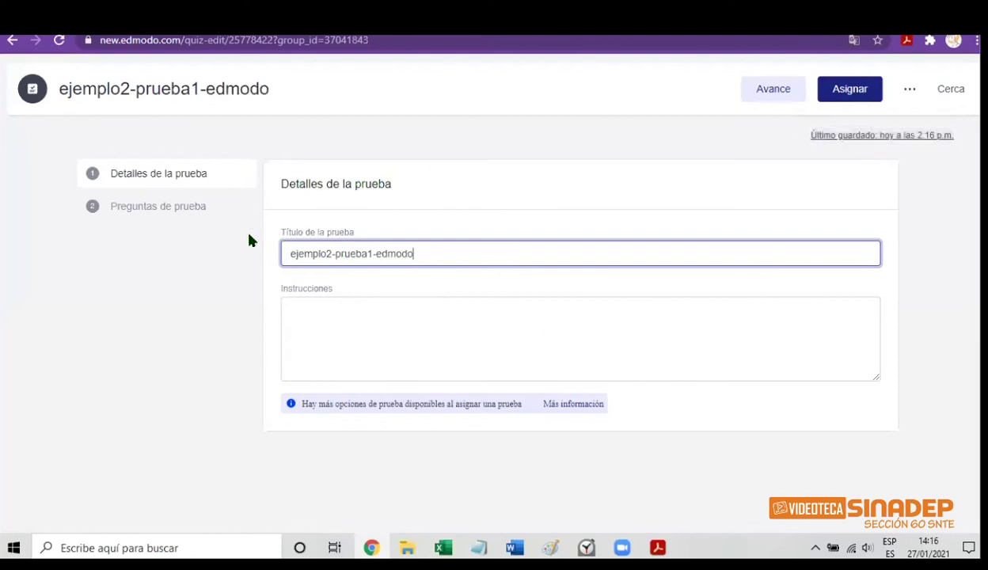
{"action": "left_click", "coordinate": [181, 213]}
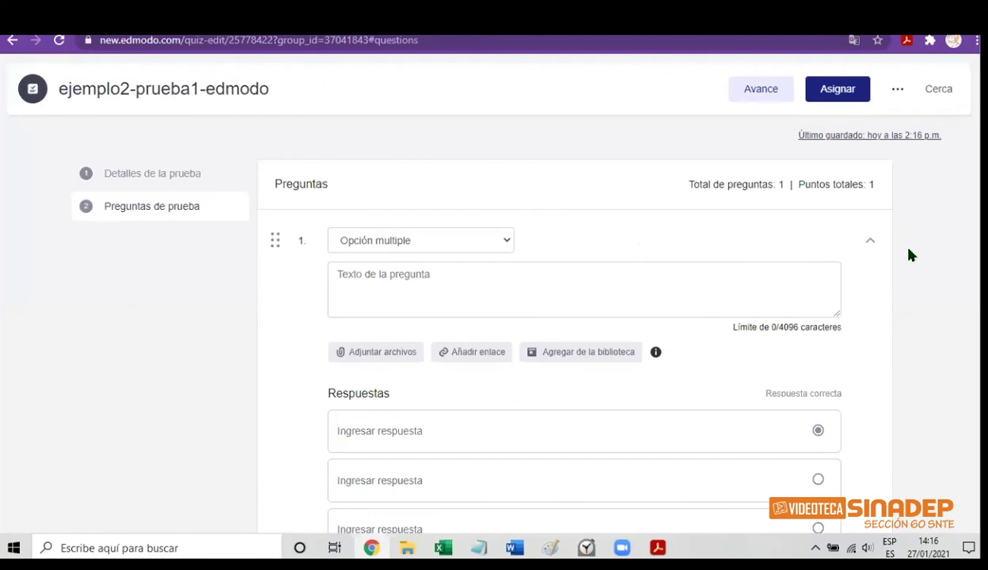
Make question 1 true/false, reading 'hoy es 29 de febrero', with Falso as the answer
{"action": "scroll", "coordinate": [586, 356], "scroll_direction": "down", "scroll_amount": 3}
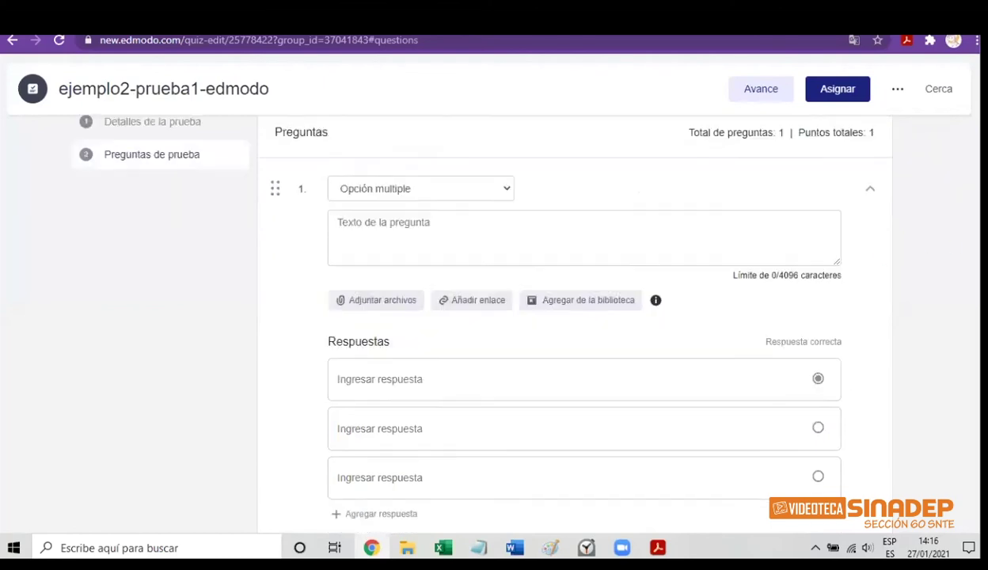
{"action": "scroll", "coordinate": [586, 356], "scroll_direction": "up", "scroll_amount": 1}
{"action": "scroll", "coordinate": [938, 190], "scroll_direction": "up", "scroll_amount": 1}
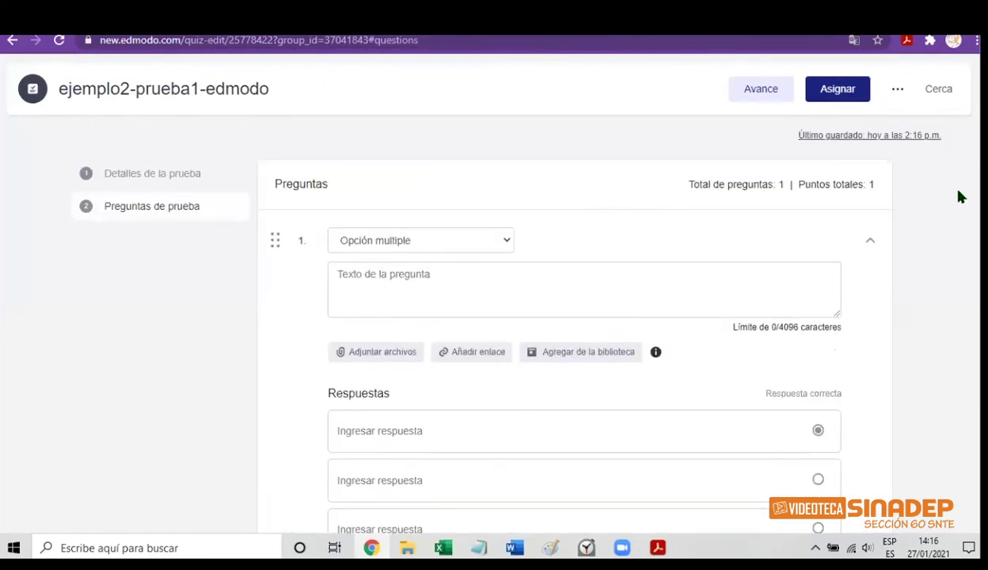
{"action": "left_click", "coordinate": [506, 245]}
{"action": "left_click", "coordinate": [458, 260]}
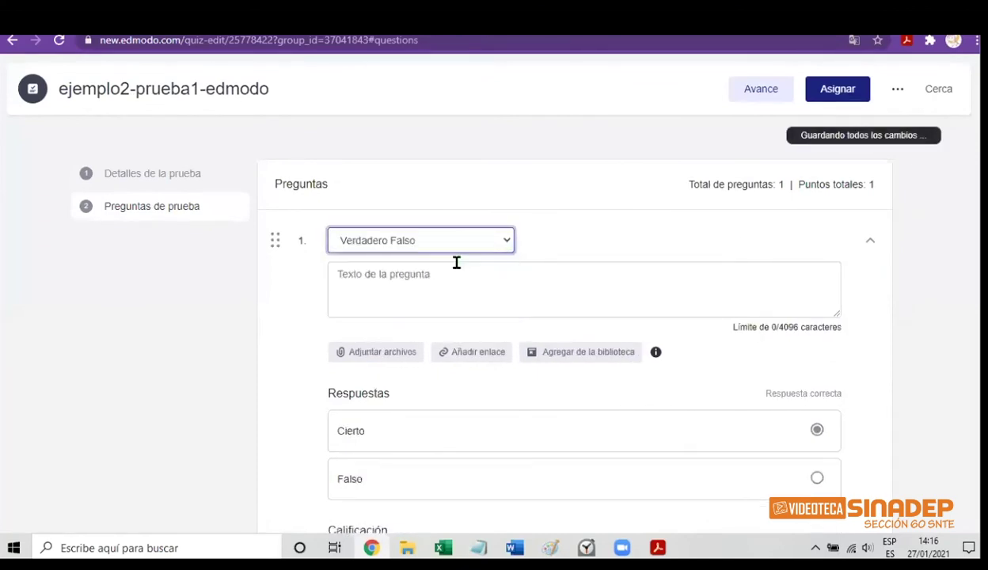
{"action": "left_click", "coordinate": [402, 282]}
{"action": "type", "text": "h"}
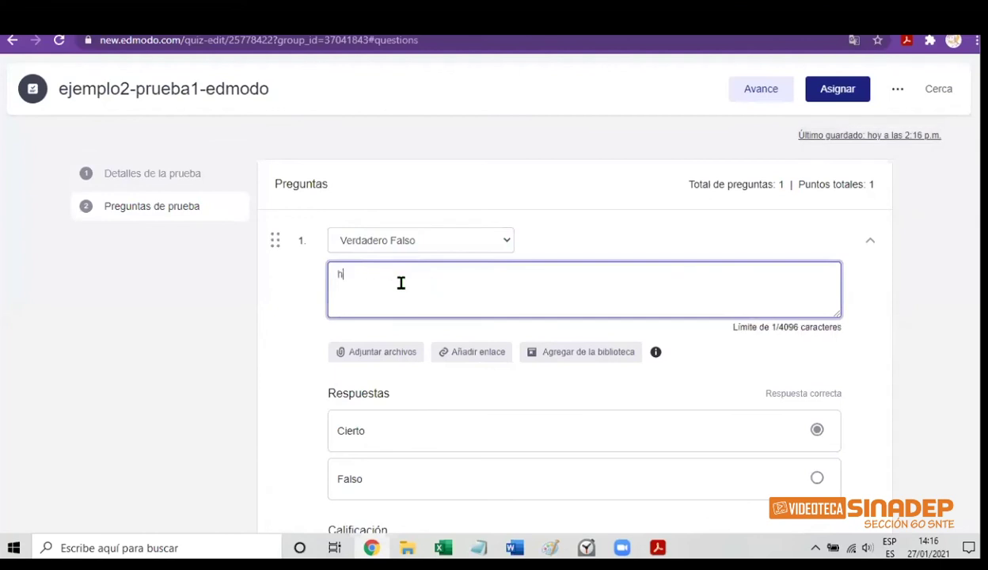
{"action": "type", "text": "oy es "}
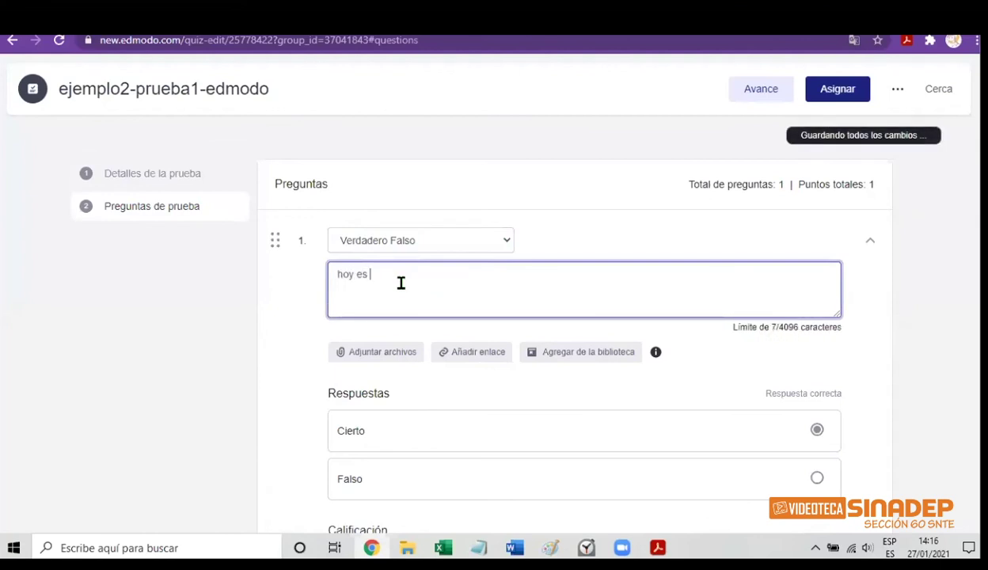
{"action": "type", "text": "2"}
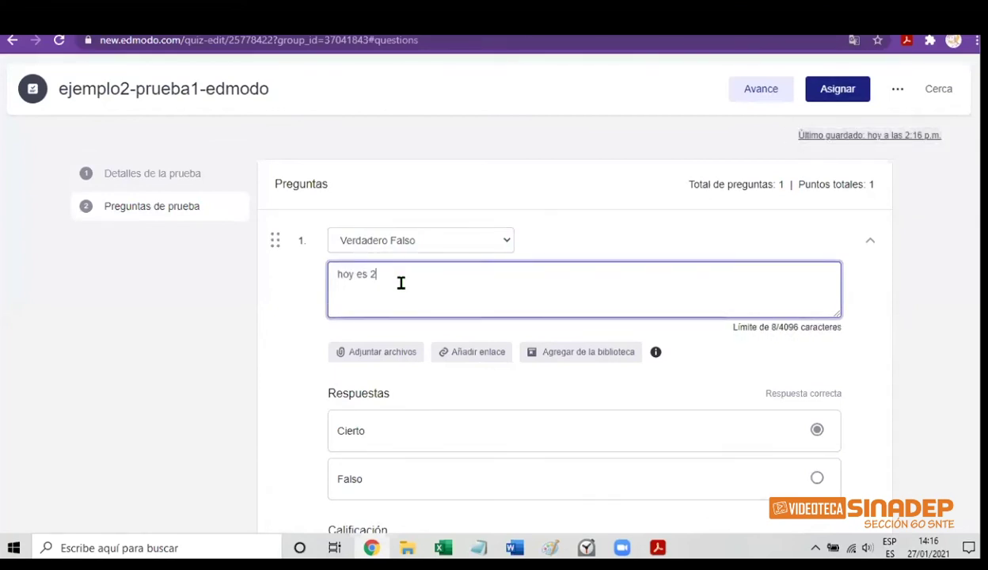
{"action": "type", "text": "9 de f"}
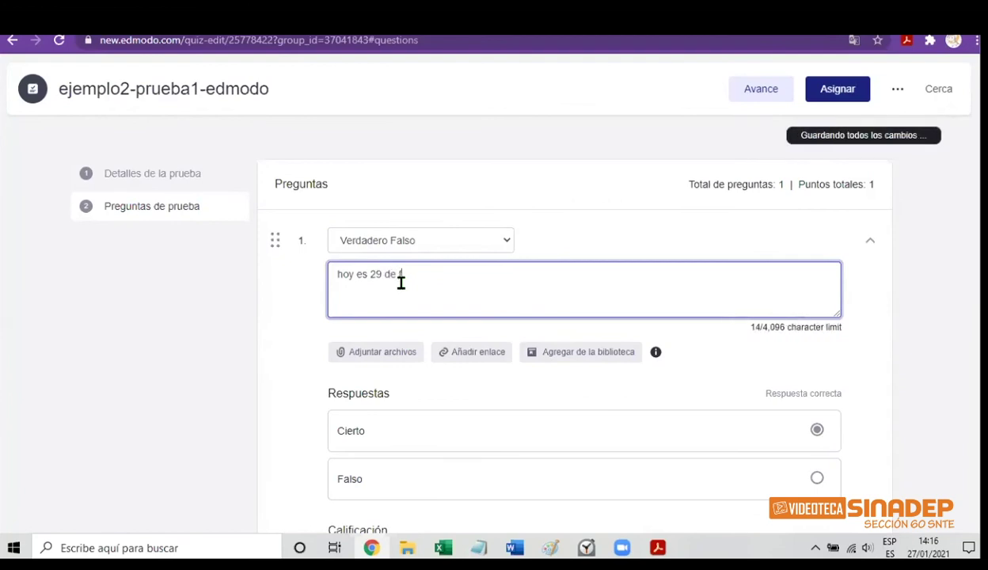
{"action": "type", "text": "ebrer"}
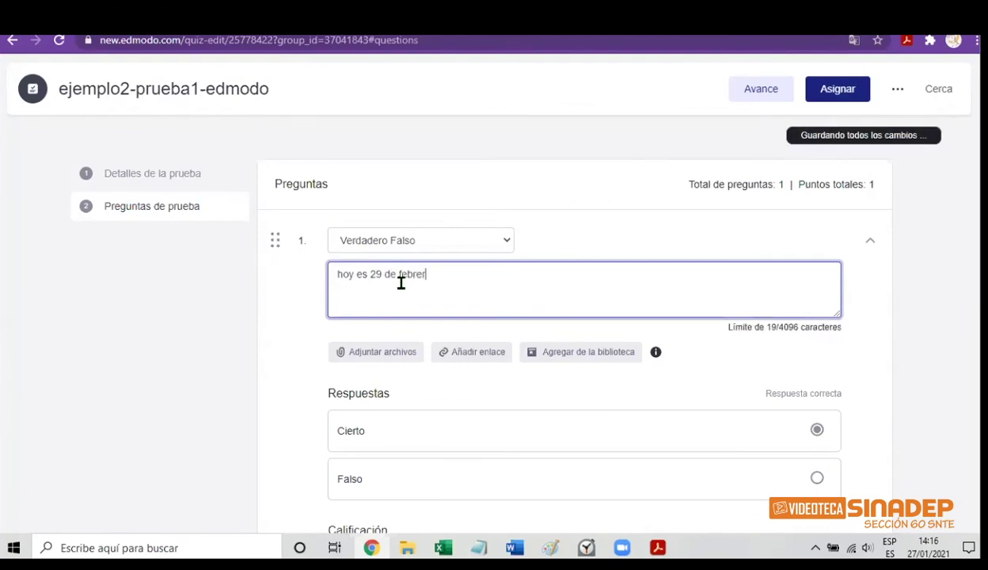
{"action": "type", "text": "o"}
{"action": "left_click", "coordinate": [816, 478]}
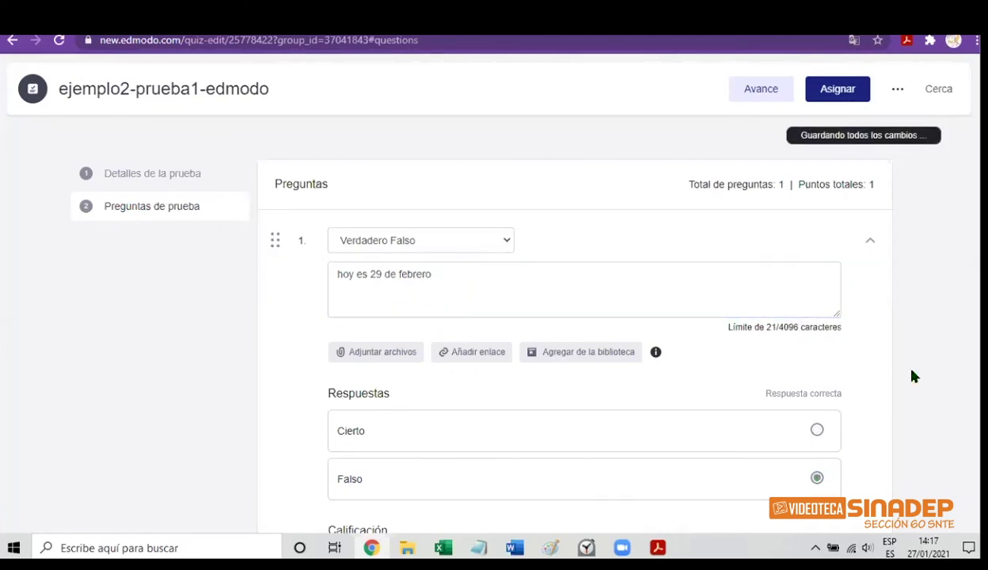
{"action": "left_click", "coordinate": [832, 100]}
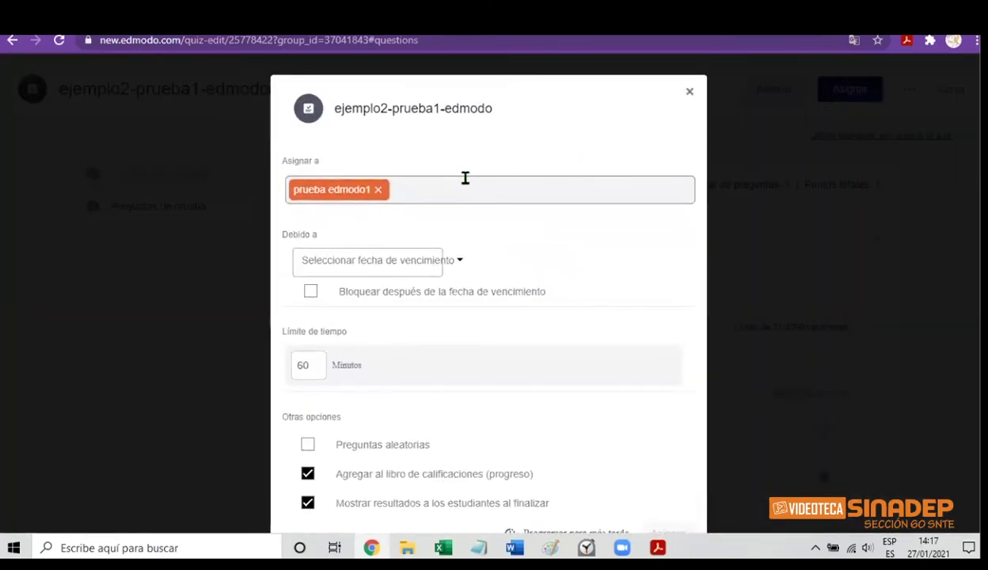
Assign the quiz due 28/01/2021, locked after the due date, with a 5-minute limit
{"action": "left_click", "coordinate": [447, 258]}
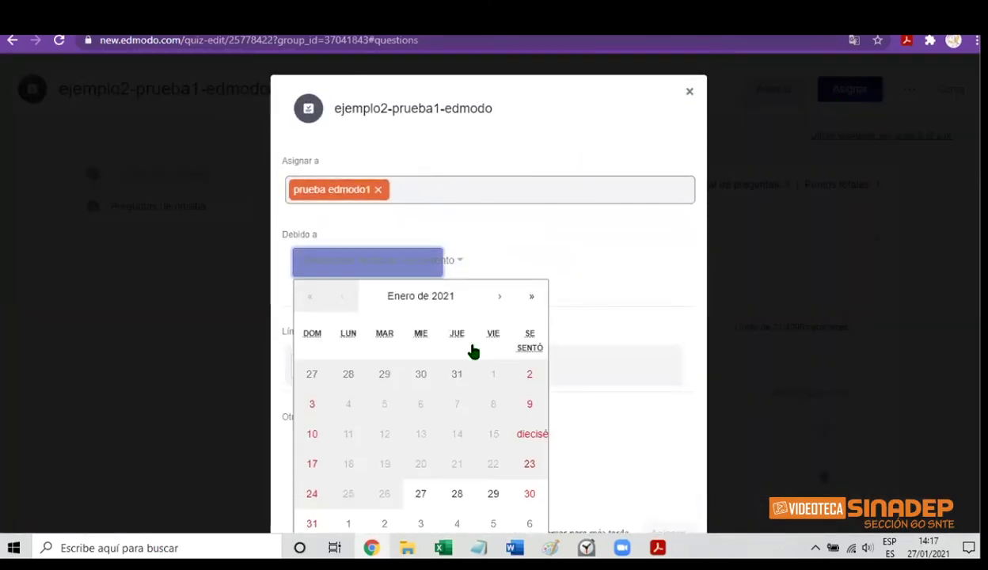
{"action": "left_click", "coordinate": [459, 495]}
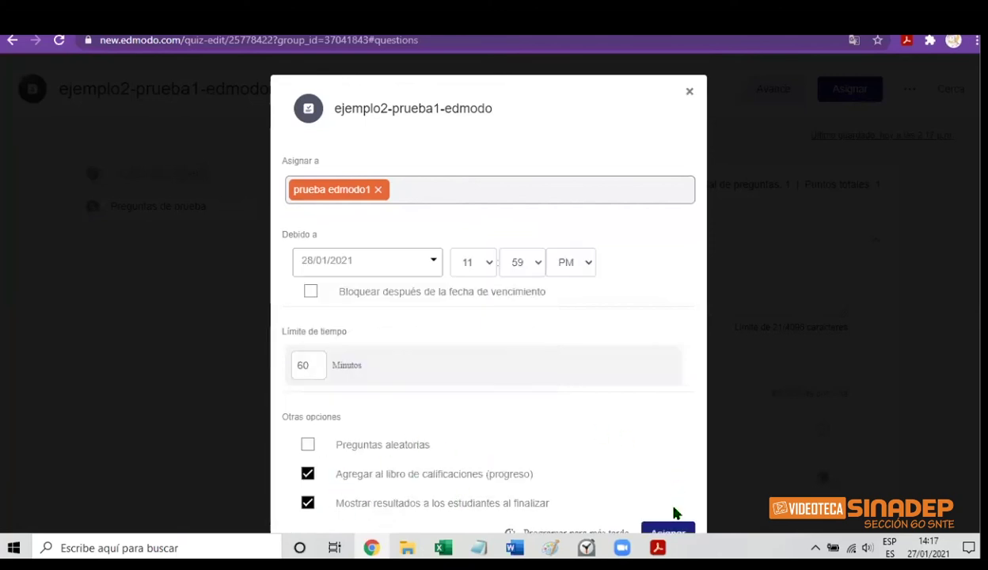
{"action": "left_click", "coordinate": [311, 294]}
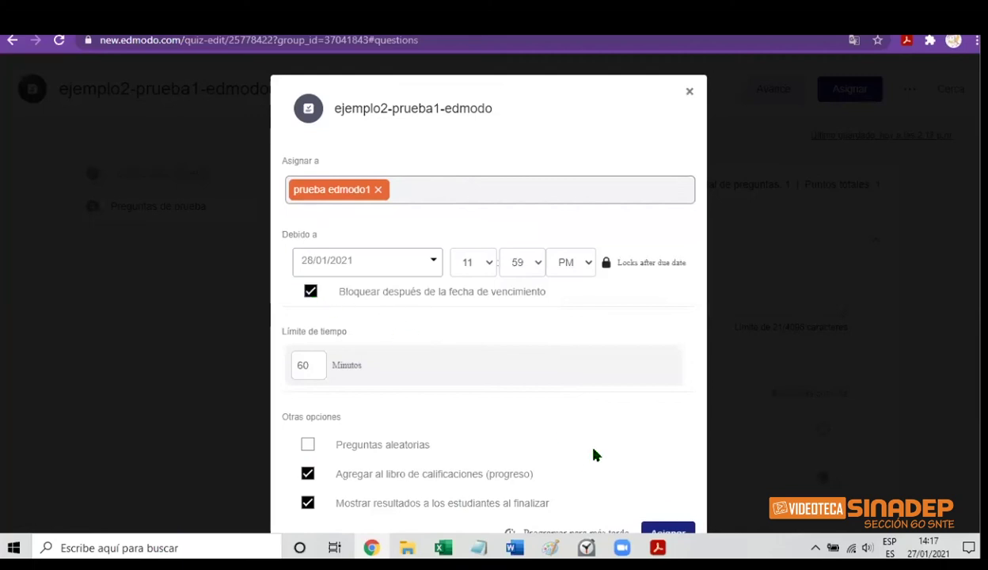
{"action": "left_click", "coordinate": [310, 362]}
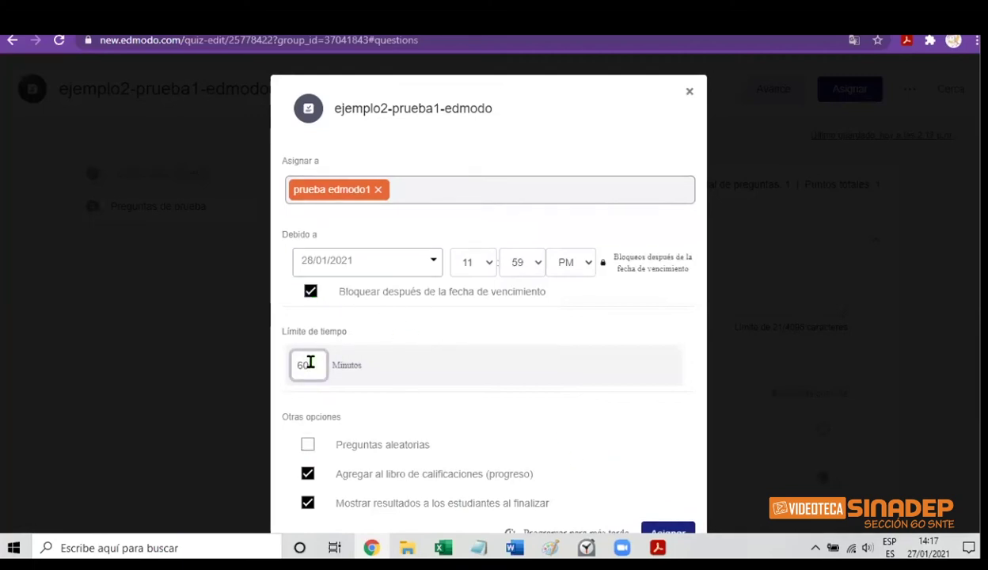
{"action": "key", "text": "BackSpace"}
{"action": "key", "text": "BackSpace"}
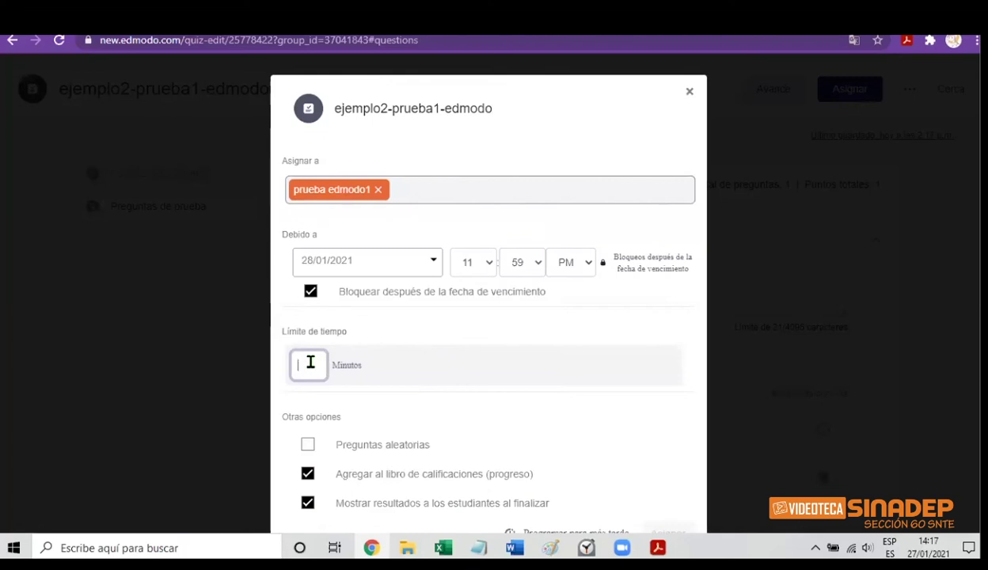
{"action": "type", "text": "1"}
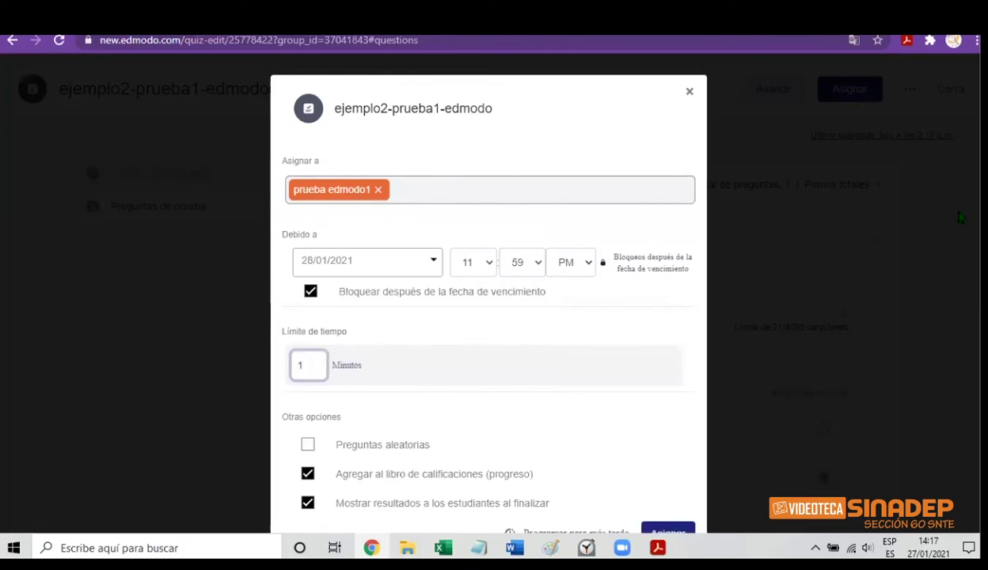
{"action": "scroll", "coordinate": [325, 369], "scroll_direction": "down", "scroll_amount": 1}
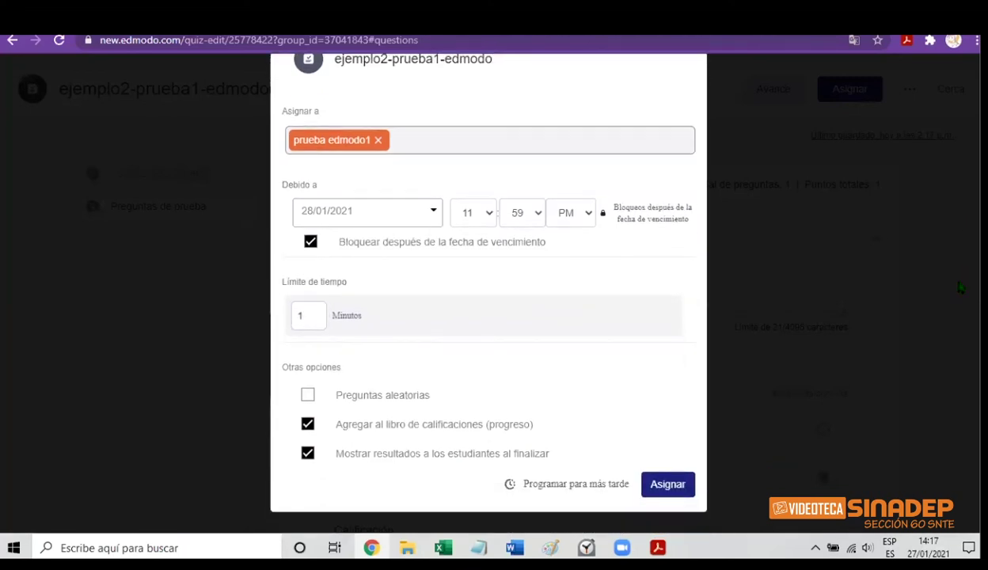
{"action": "left_click", "coordinate": [311, 321]}
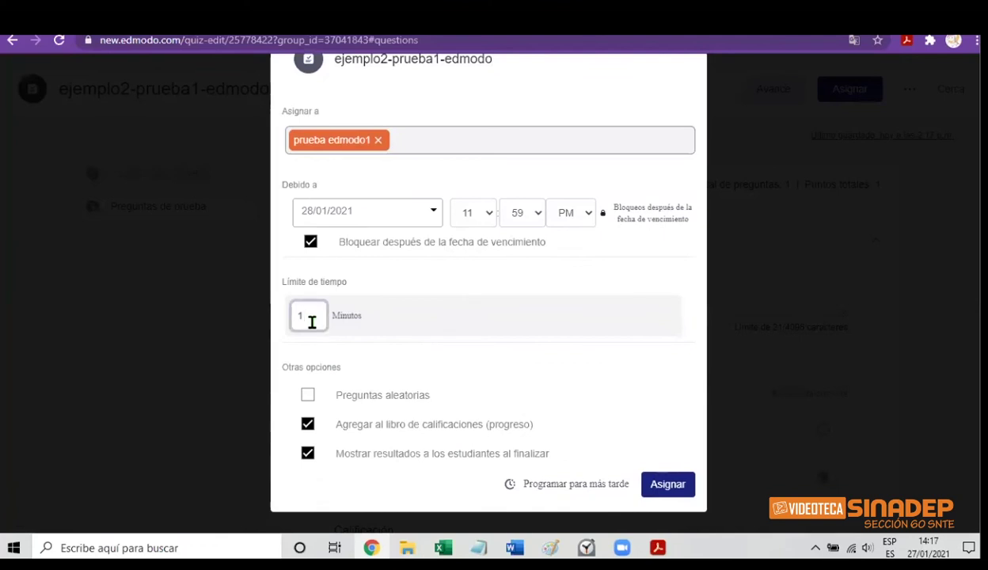
{"action": "key", "text": "BackSpace"}
{"action": "type", "text": "5"}
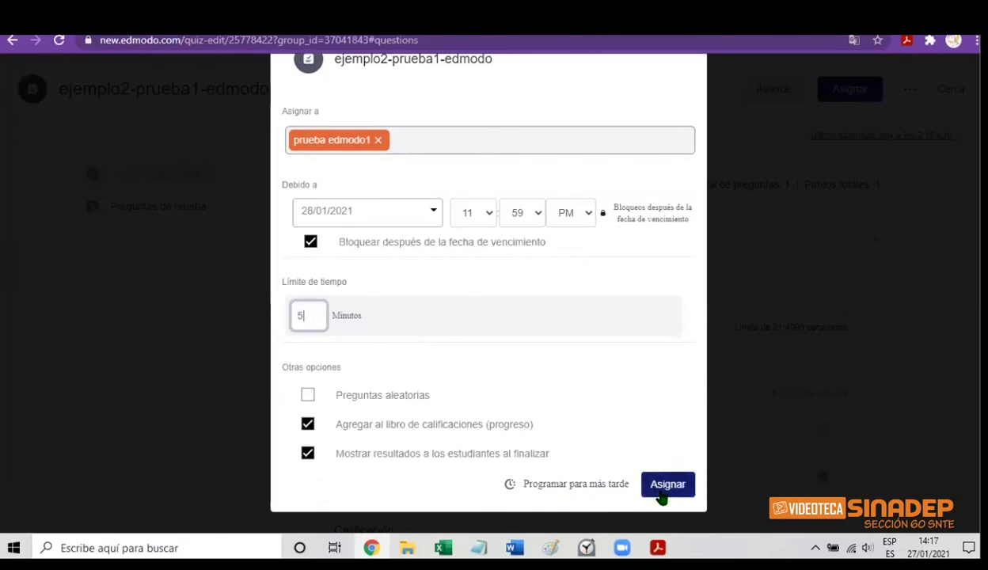
{"action": "left_click", "coordinate": [664, 493]}
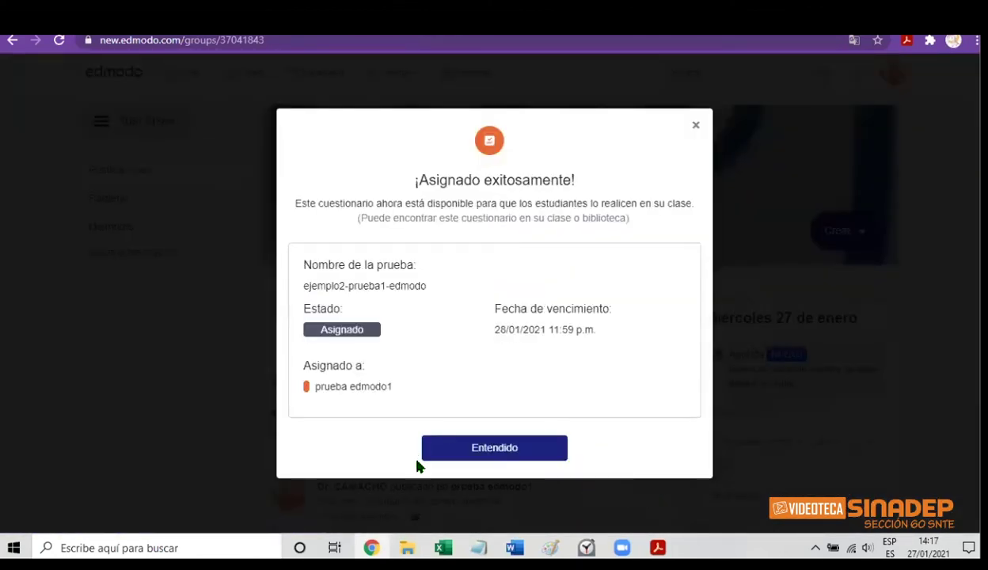
{"action": "left_click", "coordinate": [498, 457]}
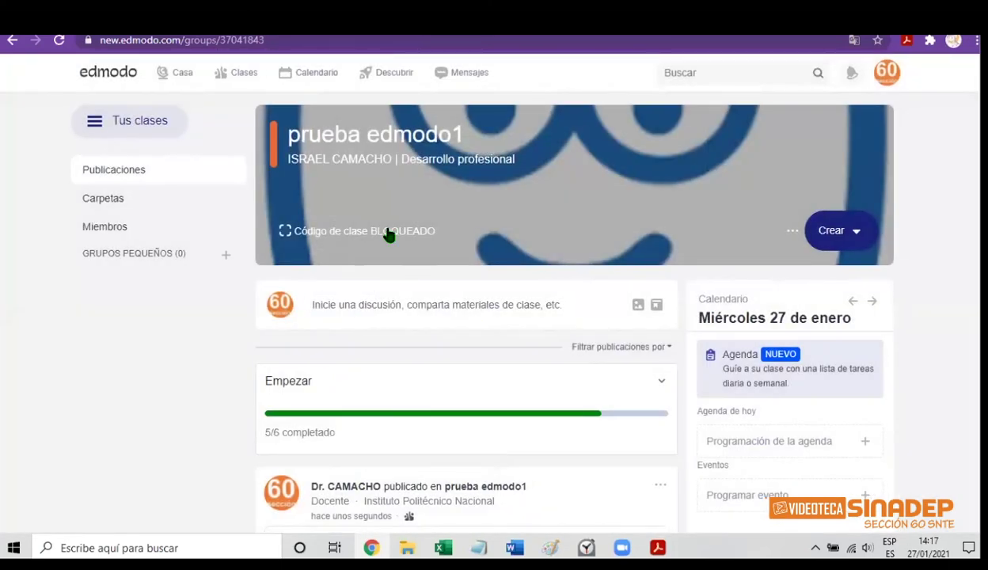
Open the class gradebook and enter first-quiz scores of 10, 10 and 9
{"action": "mouse_move", "coordinate": [235, 73]}
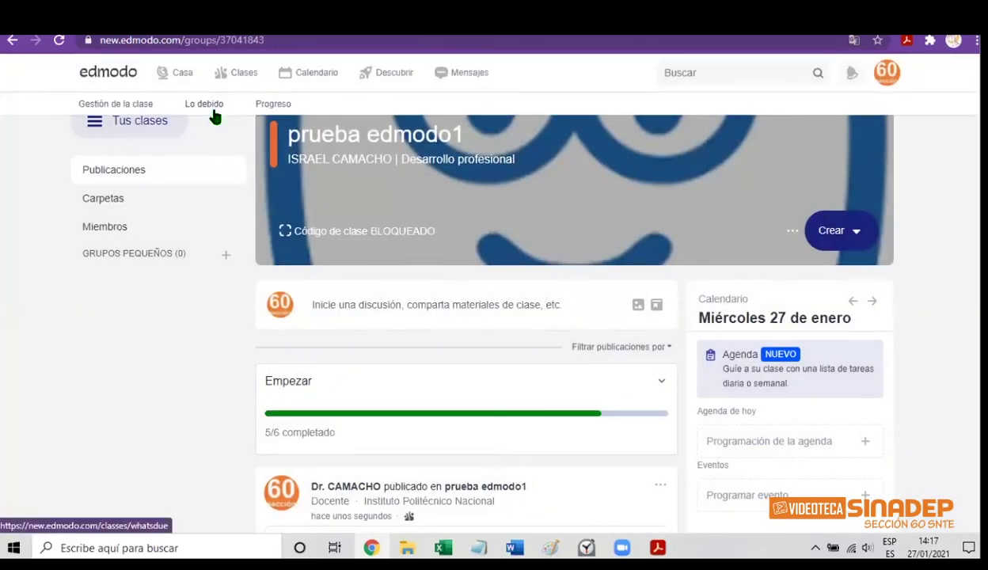
{"action": "left_click", "coordinate": [269, 105]}
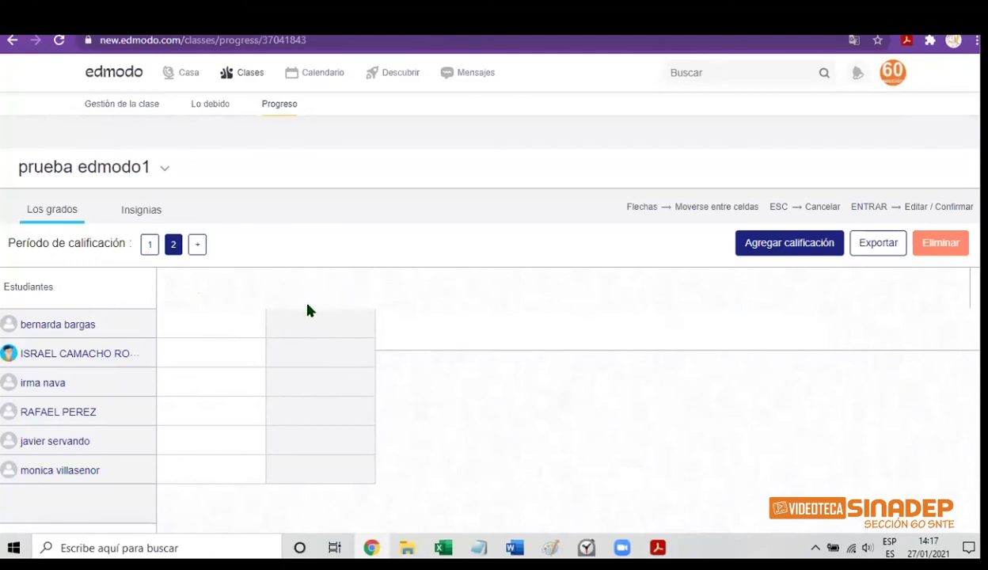
{"action": "left_click", "coordinate": [224, 354]}
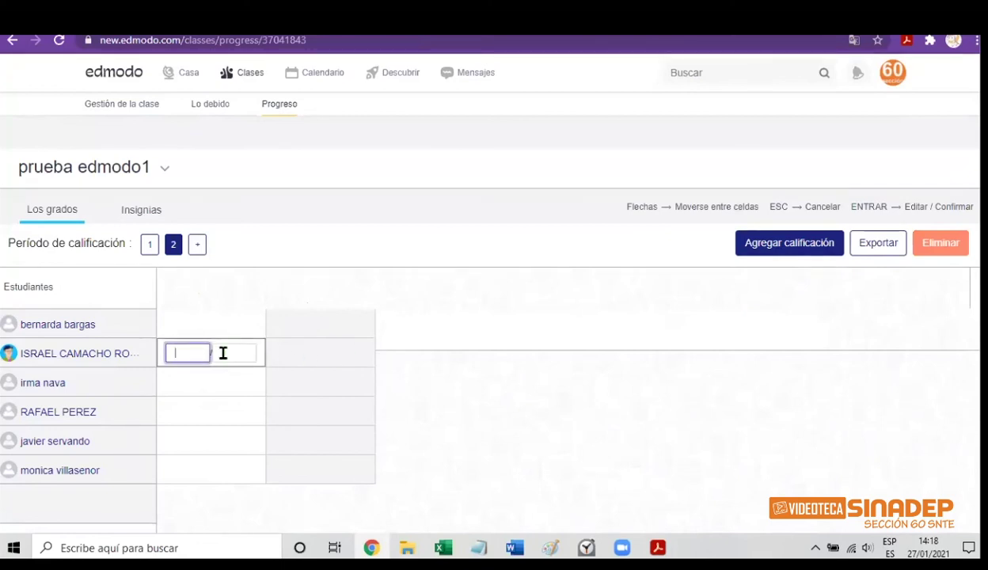
{"action": "type", "text": "10"}
{"action": "key", "text": "Return"}
{"action": "type", "text": "10"}
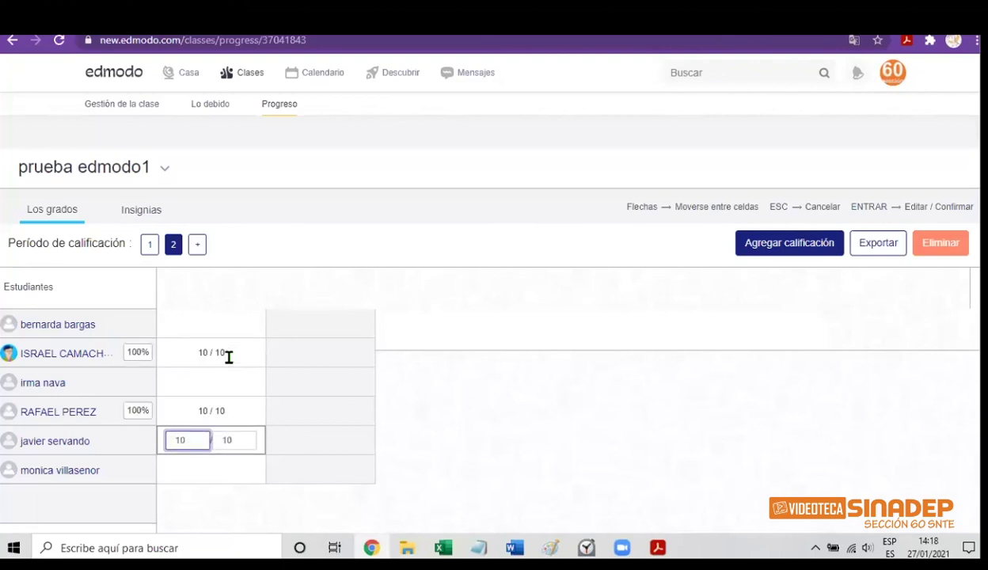
{"action": "type", "text": "10"}
{"action": "key", "text": "BackSpace"}
{"action": "key", "text": "BackSpace"}
{"action": "key", "text": "Return"}
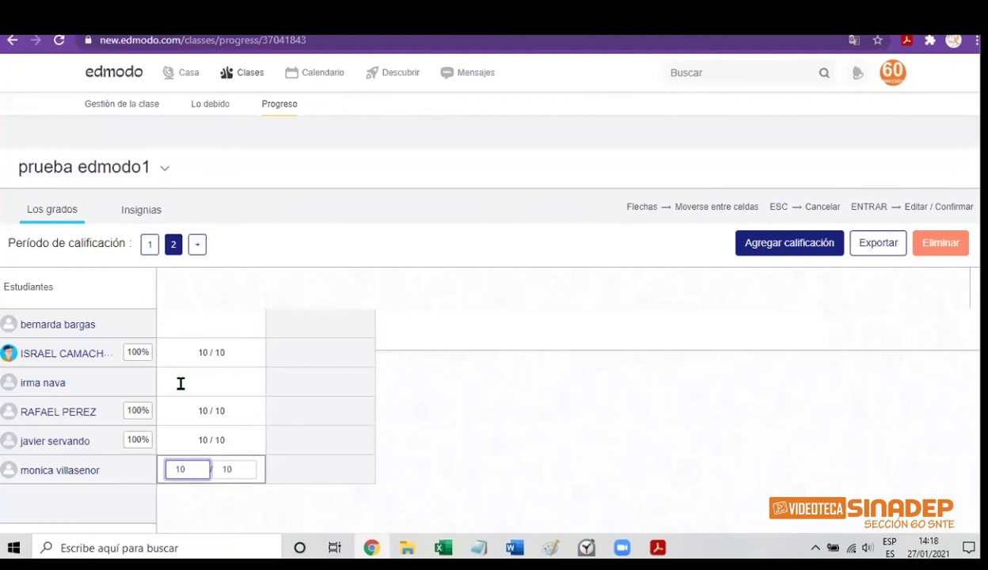
{"action": "left_click", "coordinate": [180, 383]}
{"action": "type", "text": "9"}
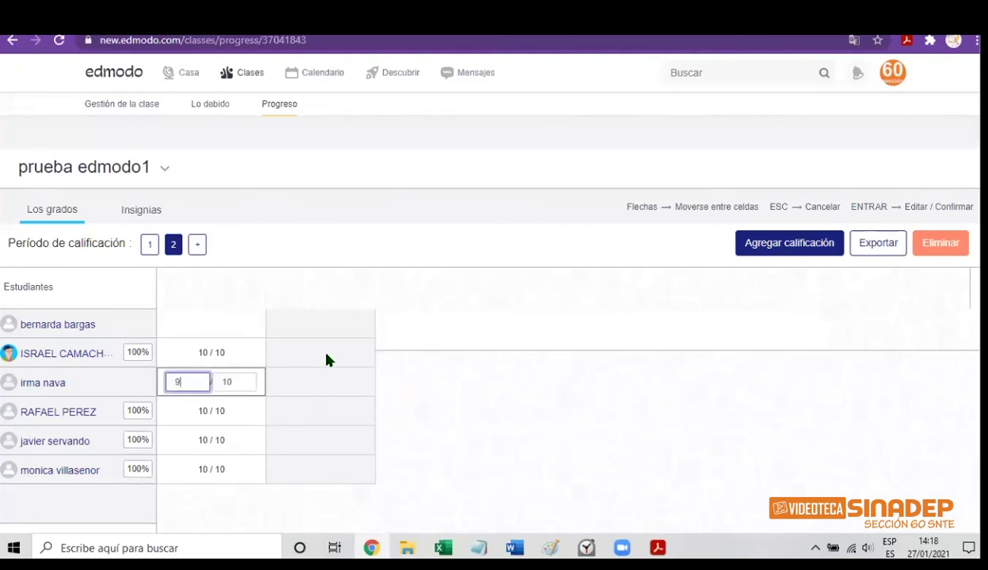
Enter 10 out of 10 for every student in the second quiz column
{"action": "left_click", "coordinate": [326, 354]}
{"action": "type", "text": "10"}
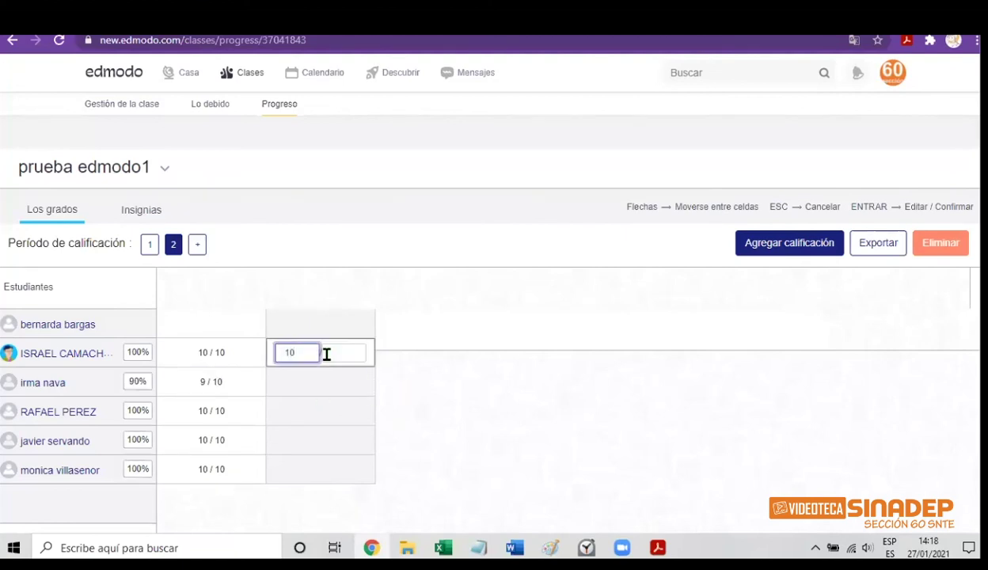
{"action": "key", "text": "Return"}
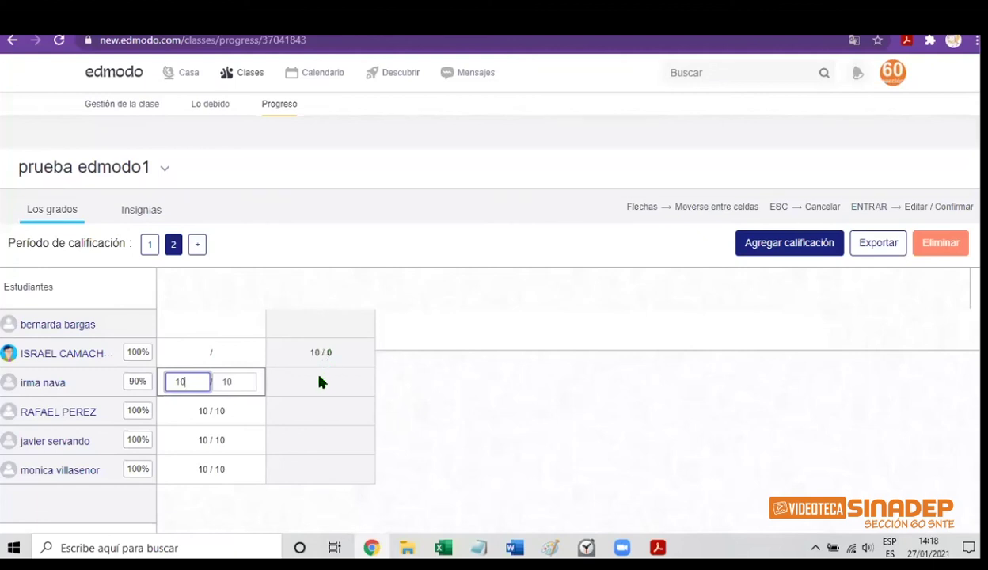
{"action": "left_click", "coordinate": [321, 383]}
{"action": "type", "text": "10"}
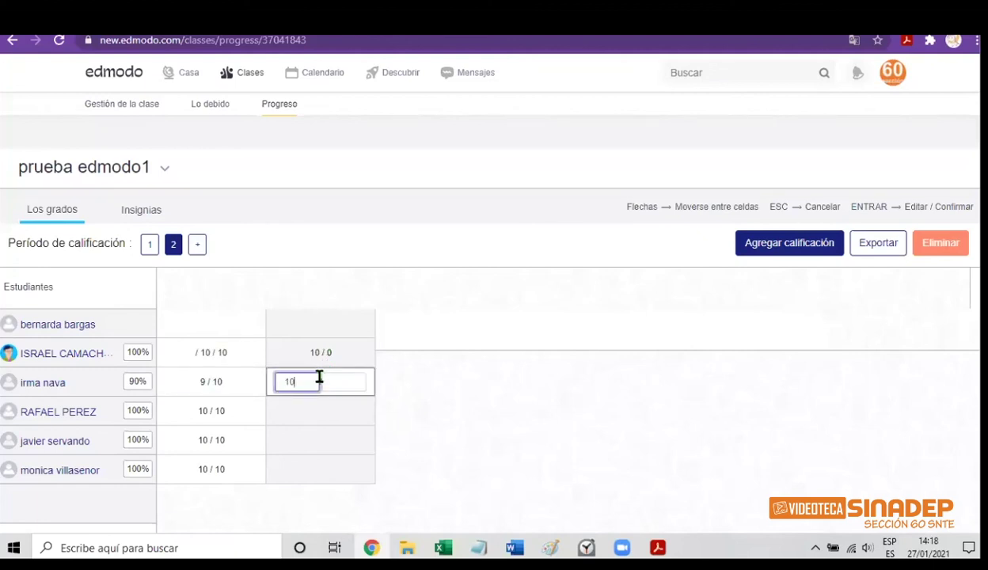
{"action": "key", "text": "Tab"}
{"action": "type", "text": "10"}
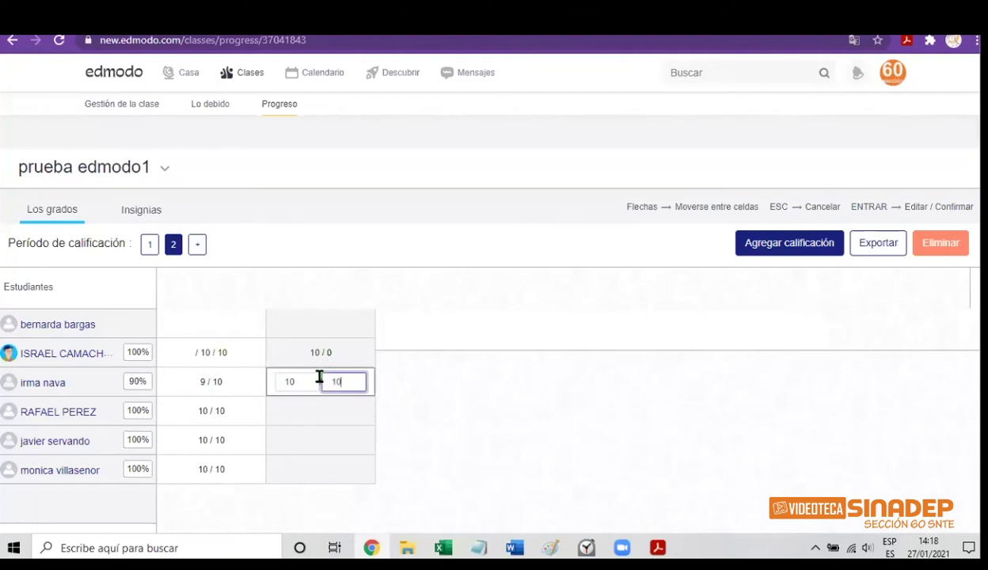
{"action": "key", "text": "Return"}
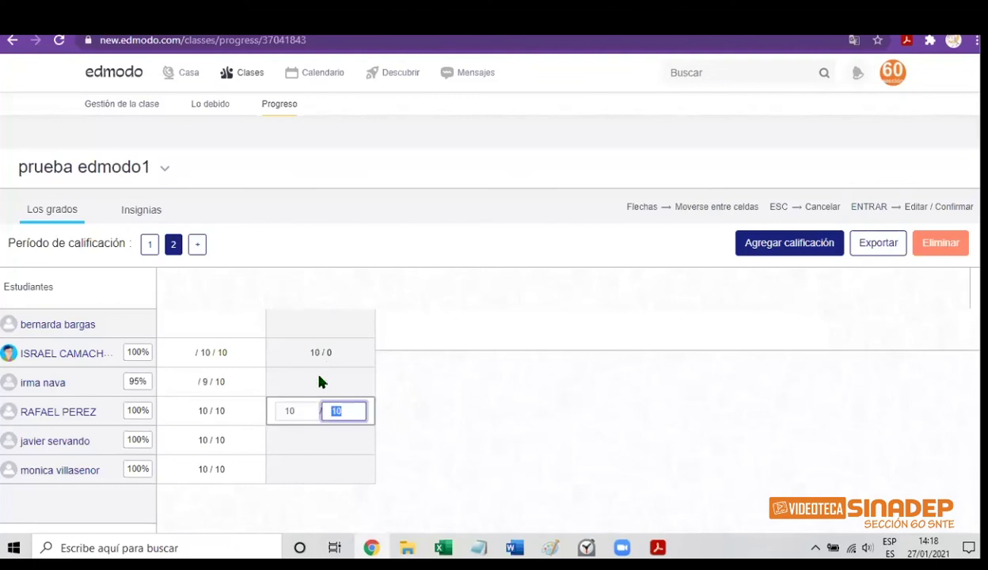
{"action": "key", "text": "shift+Tab"}
{"action": "type", "text": "10"}
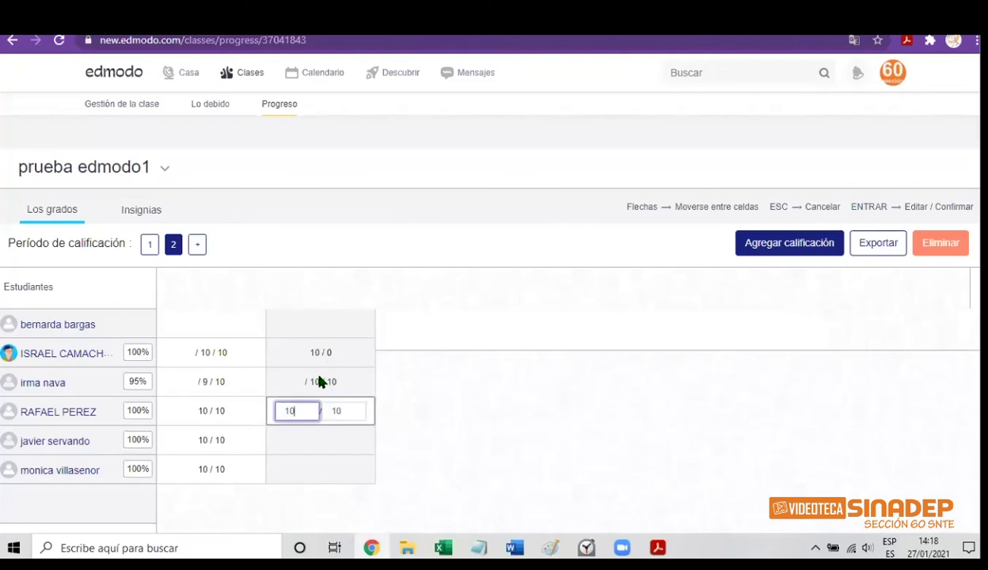
{"action": "key", "text": "Tab"}
{"action": "key", "text": "Return"}
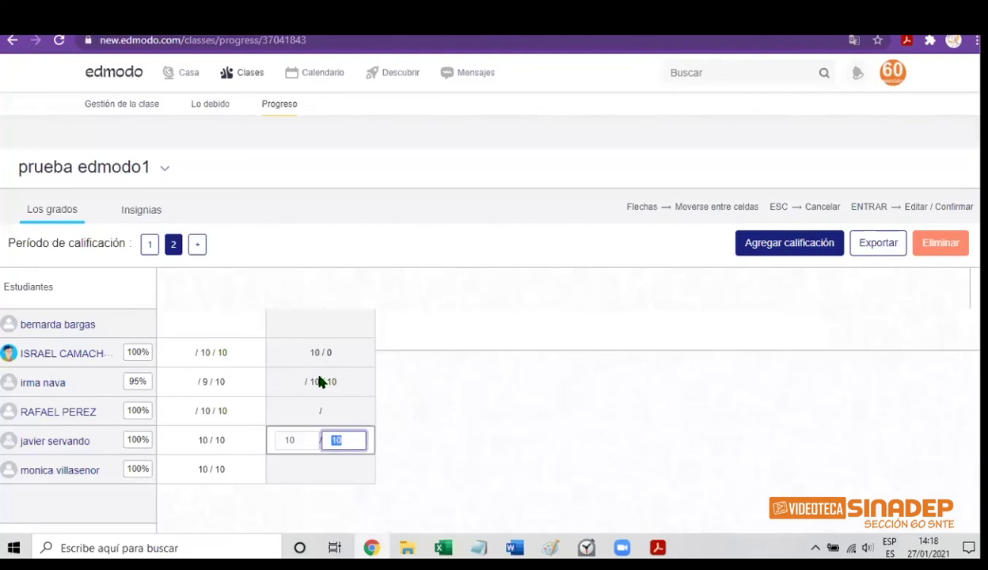
{"action": "key", "text": "Left"}
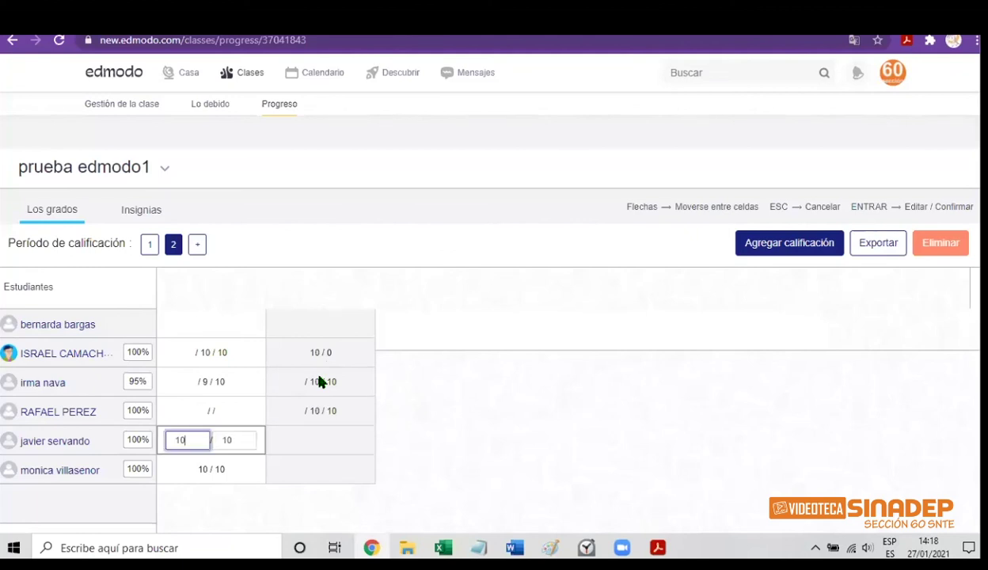
{"action": "key", "text": "Tab"}
{"action": "key", "text": "Tab"}
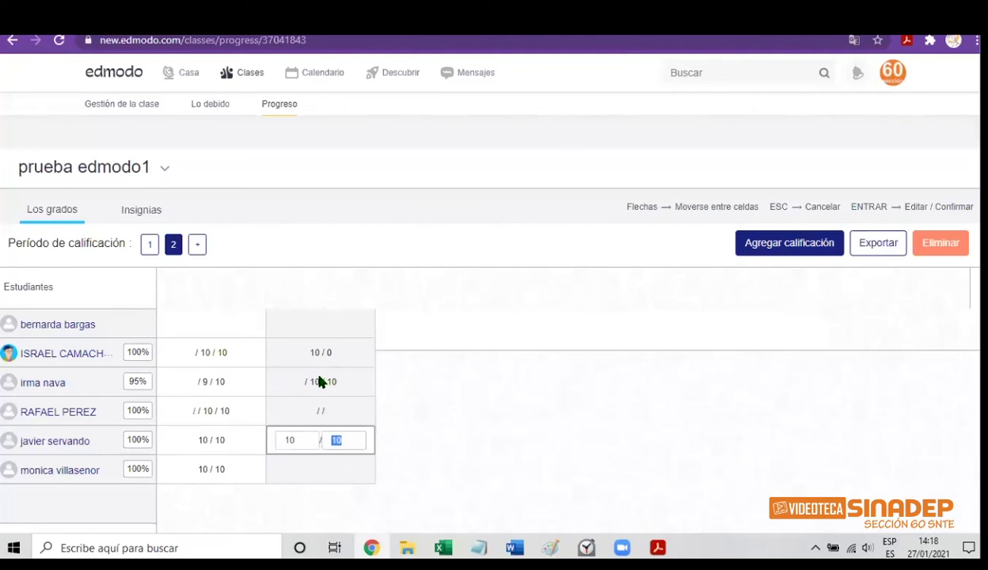
{"action": "key", "text": "shift+Tab"}
{"action": "type", "text": "10"}
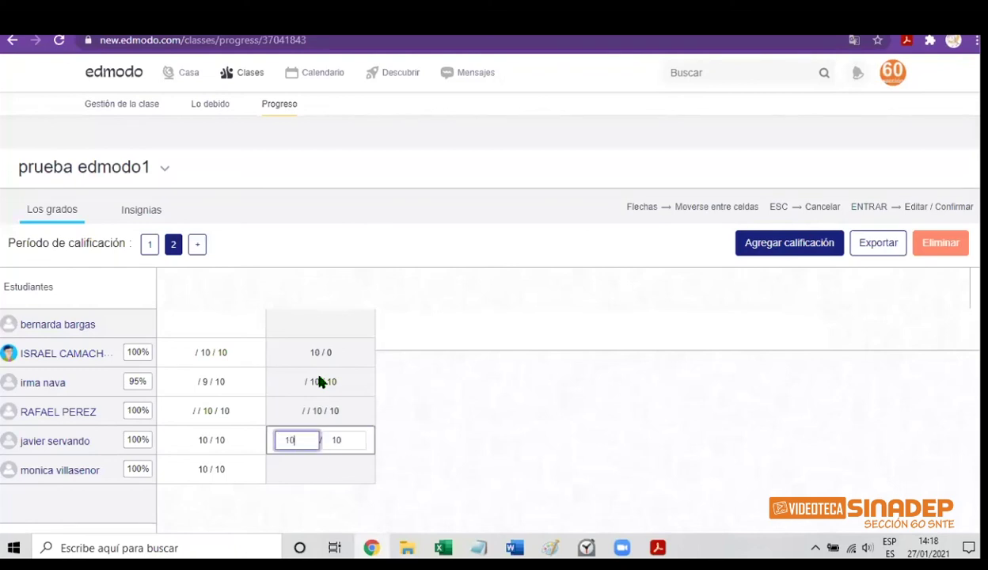
{"action": "key", "text": "Tab"}
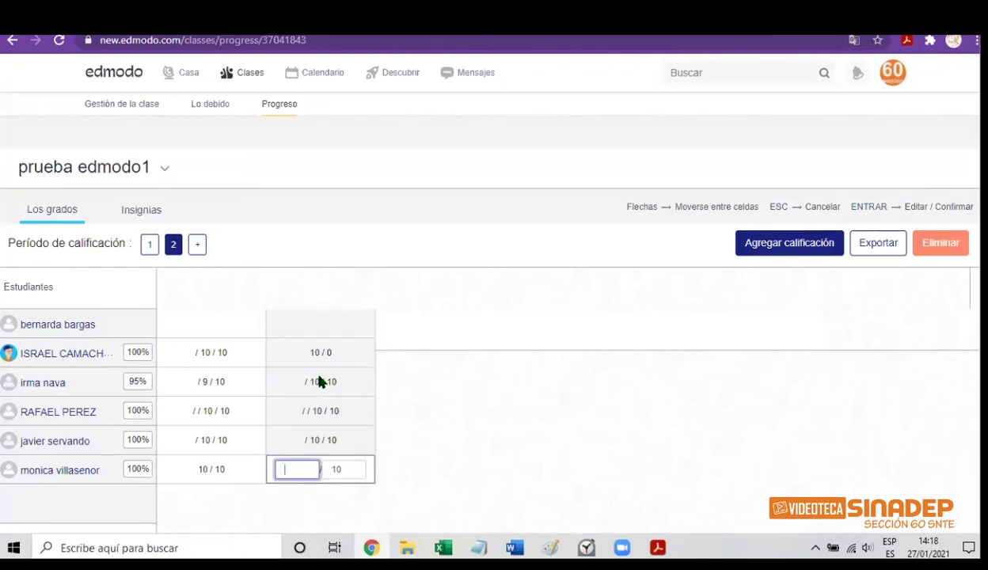
{"action": "type", "text": "10"}
{"action": "key", "text": "Return"}
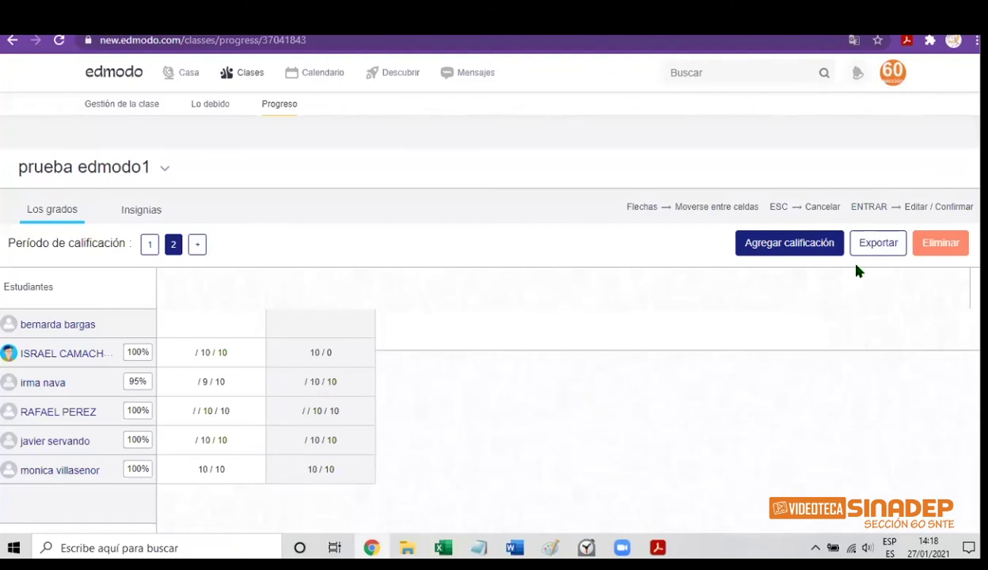
Export the gradebook, open it in Excel to check totals 20.0 and 19.0, then close Excel
{"action": "left_click", "coordinate": [870, 260]}
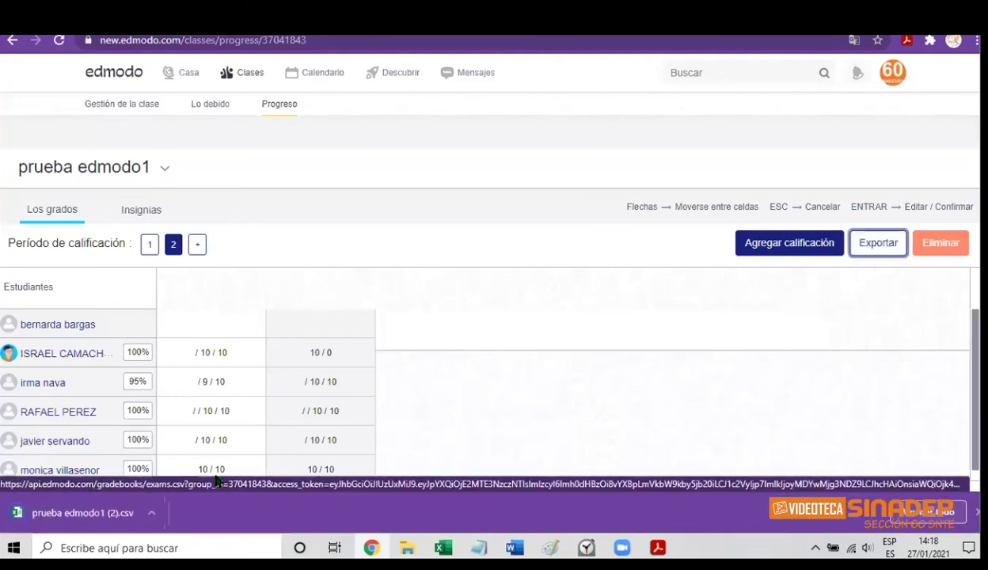
{"action": "left_click", "coordinate": [174, 507]}
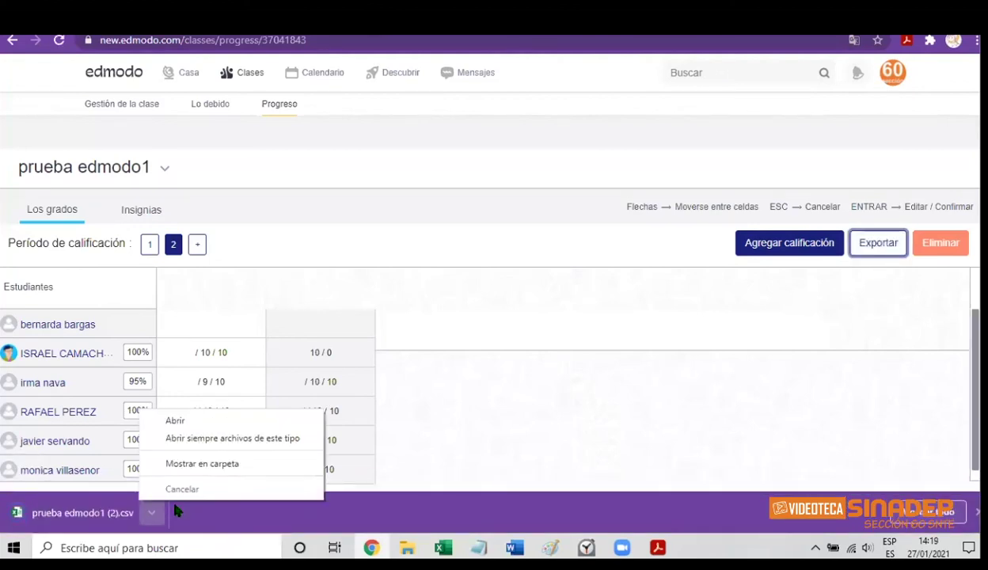
{"action": "left_click", "coordinate": [176, 426]}
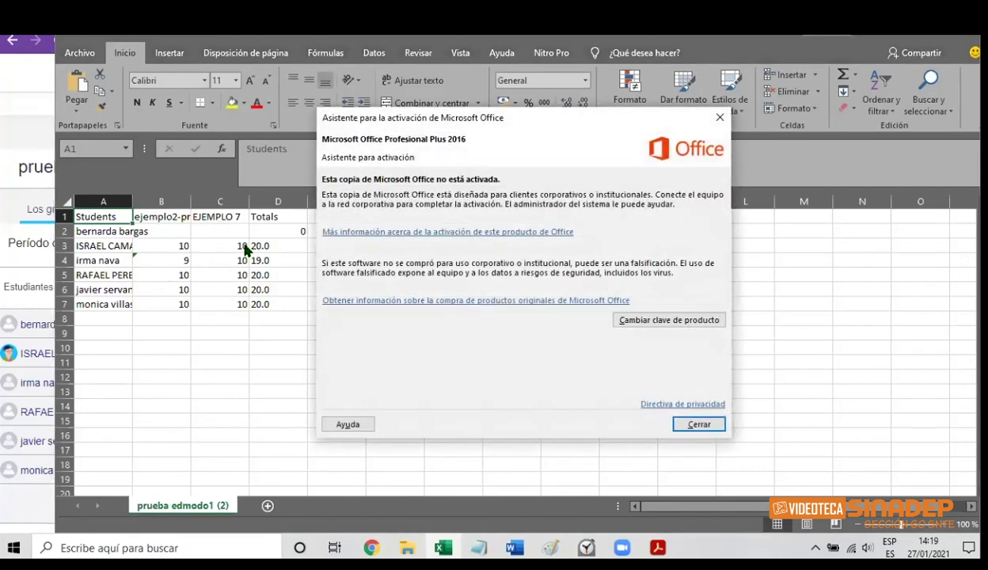
{"action": "left_click", "coordinate": [678, 422]}
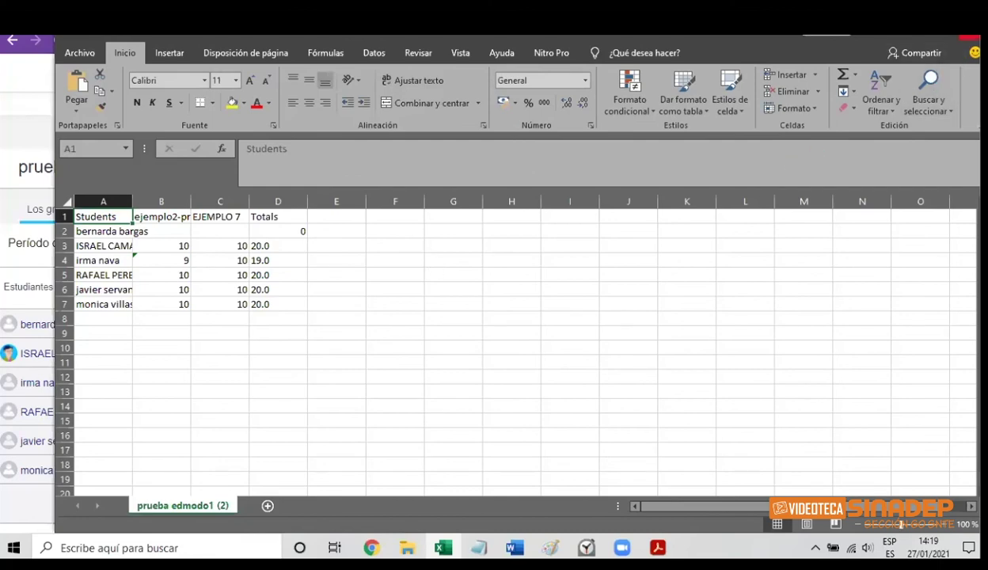
{"action": "left_click", "coordinate": [969, 36]}
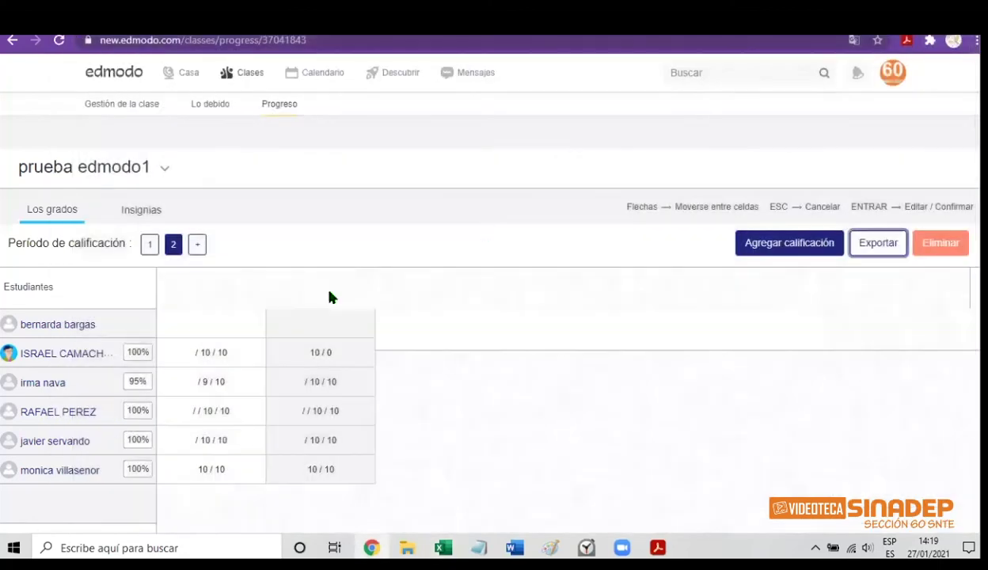
Add grading period 3, check periods 1, 2 and 3, then open the Lo debido list
{"action": "left_click", "coordinate": [199, 249]}
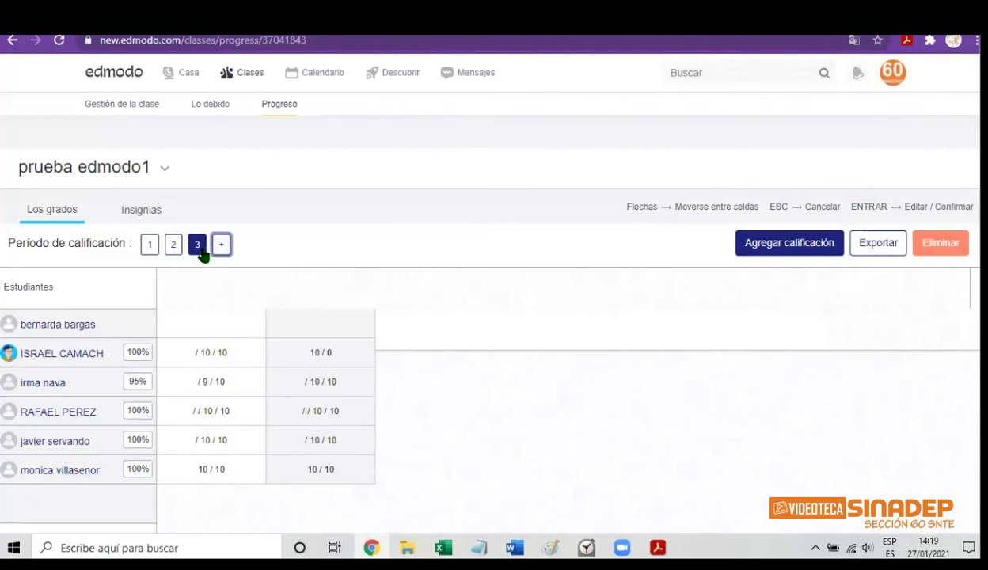
{"action": "left_click", "coordinate": [150, 246]}
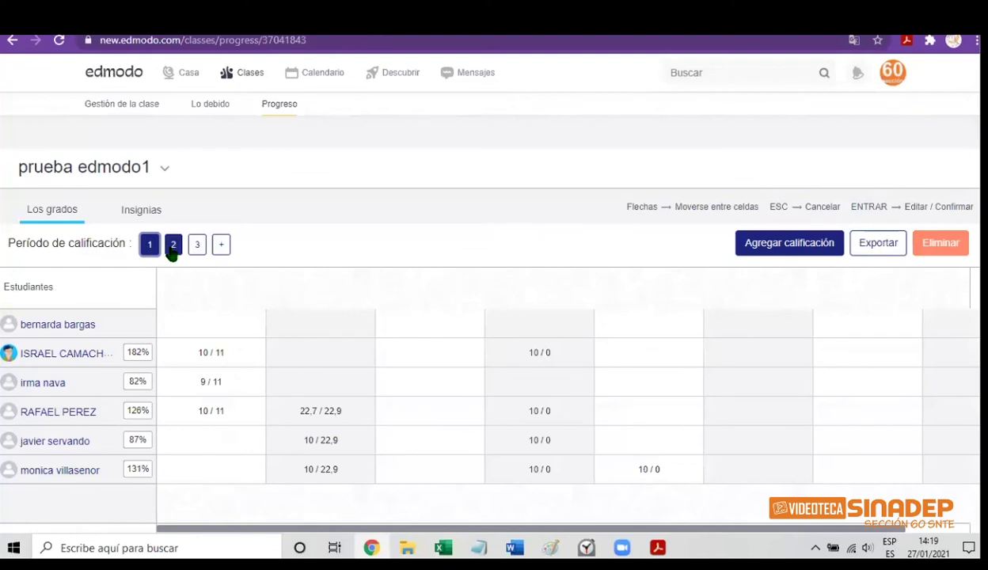
{"action": "left_click", "coordinate": [173, 247]}
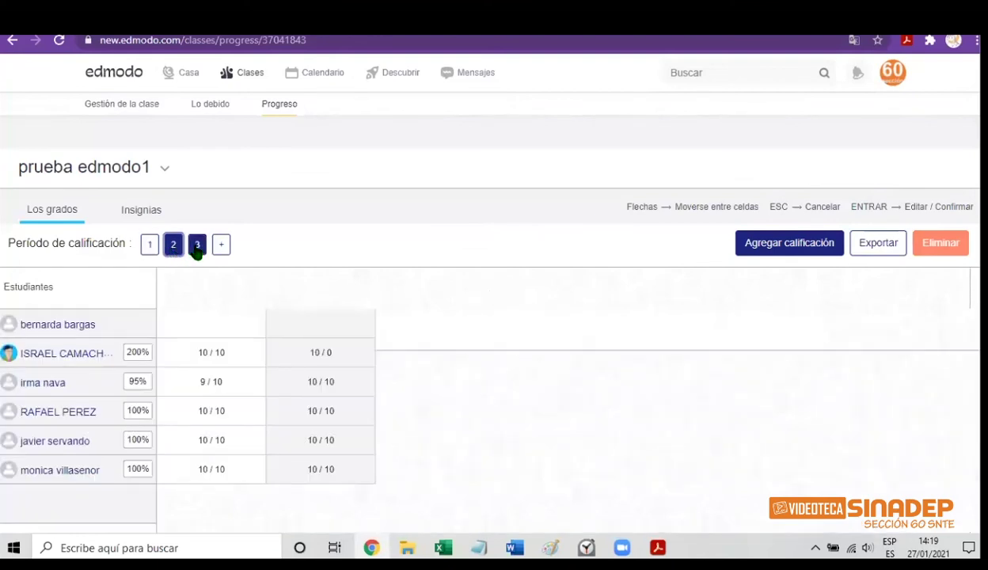
{"action": "left_click", "coordinate": [197, 247]}
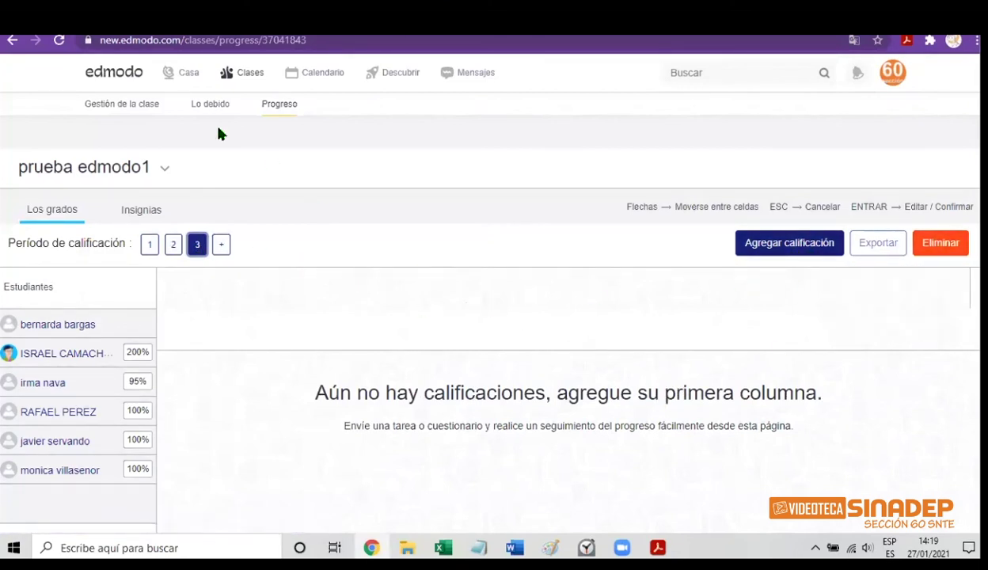
{"action": "left_click", "coordinate": [198, 109]}
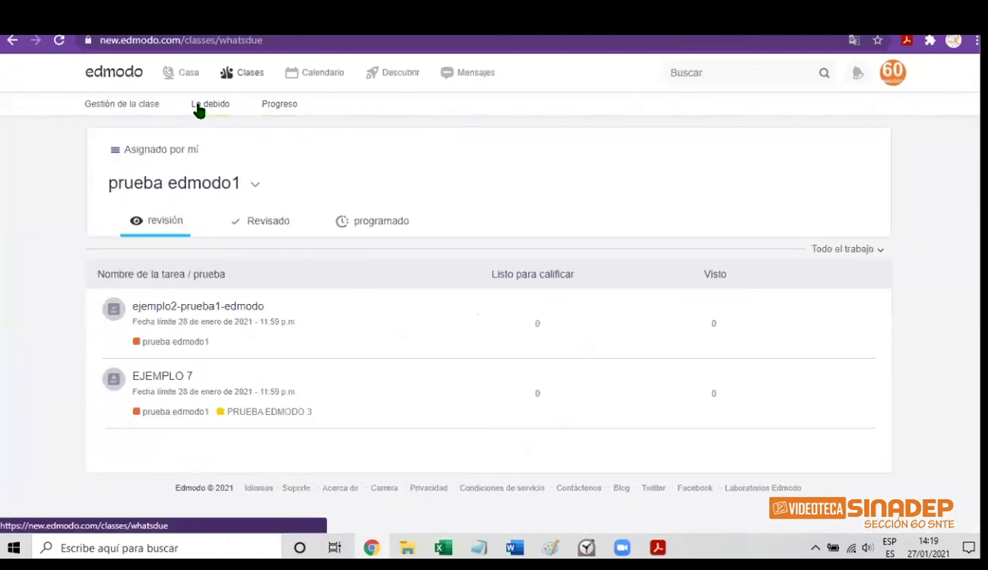
Unlock ejemplo2-prueba1-edmodo from its grading page, then mark it as reviewed
{"action": "mouse_move", "coordinate": [558, 328]}
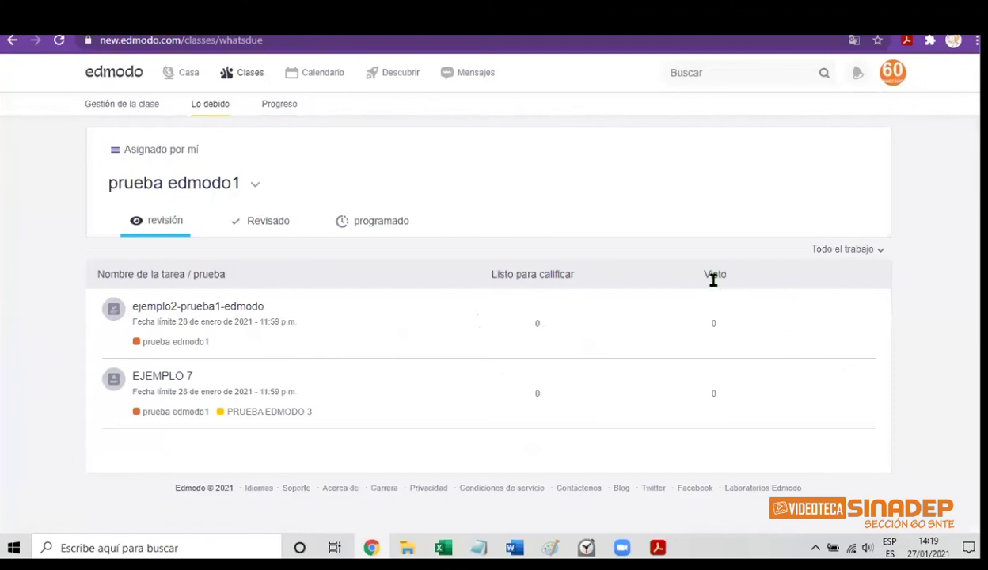
{"action": "left_click", "coordinate": [151, 313]}
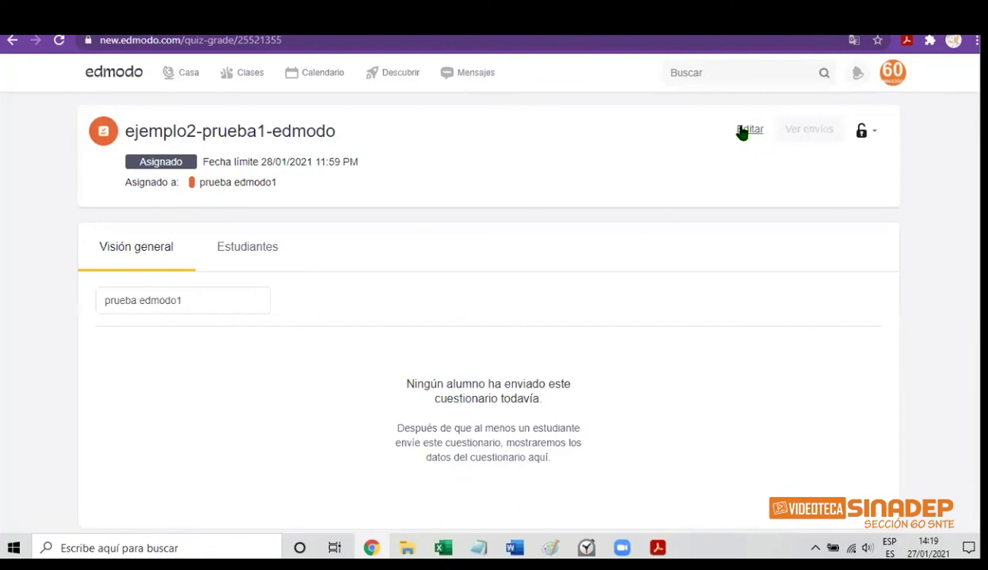
{"action": "left_click", "coordinate": [877, 136]}
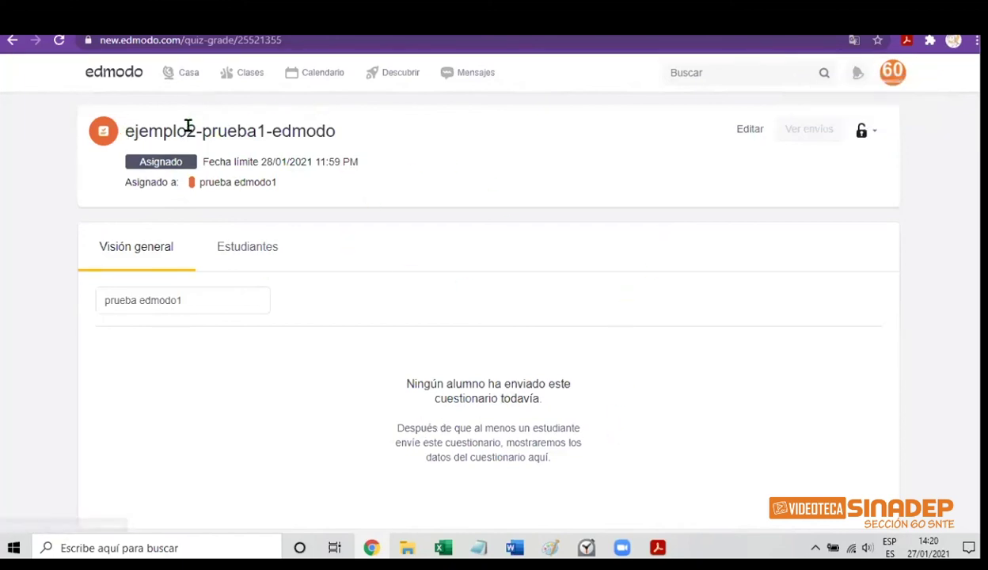
{"action": "left_click", "coordinate": [13, 42]}
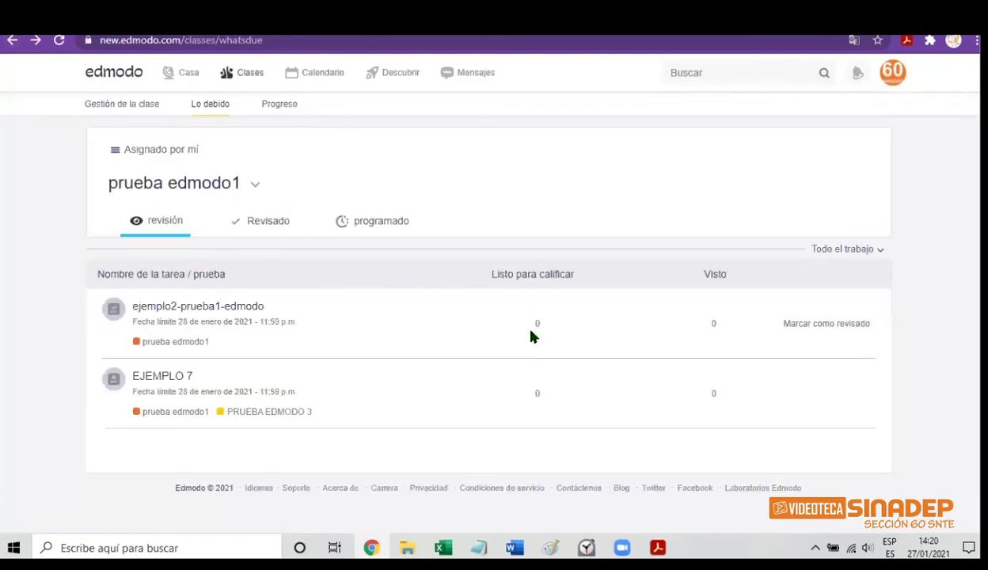
{"action": "left_click", "coordinate": [820, 331]}
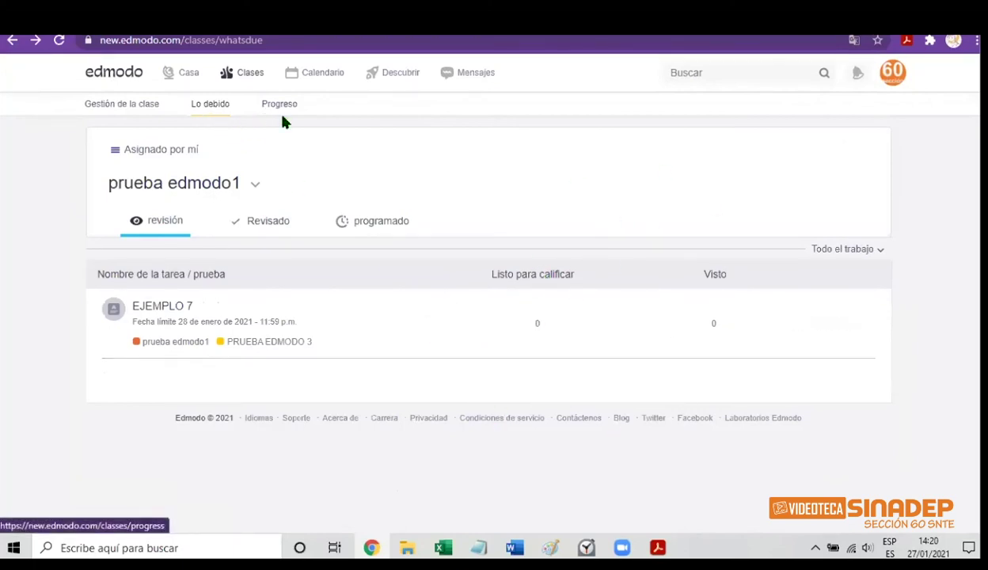
Move through Clases, Lo debido and the home feed, ending on the prueba edmodo1 class page
{"action": "left_click", "coordinate": [130, 118]}
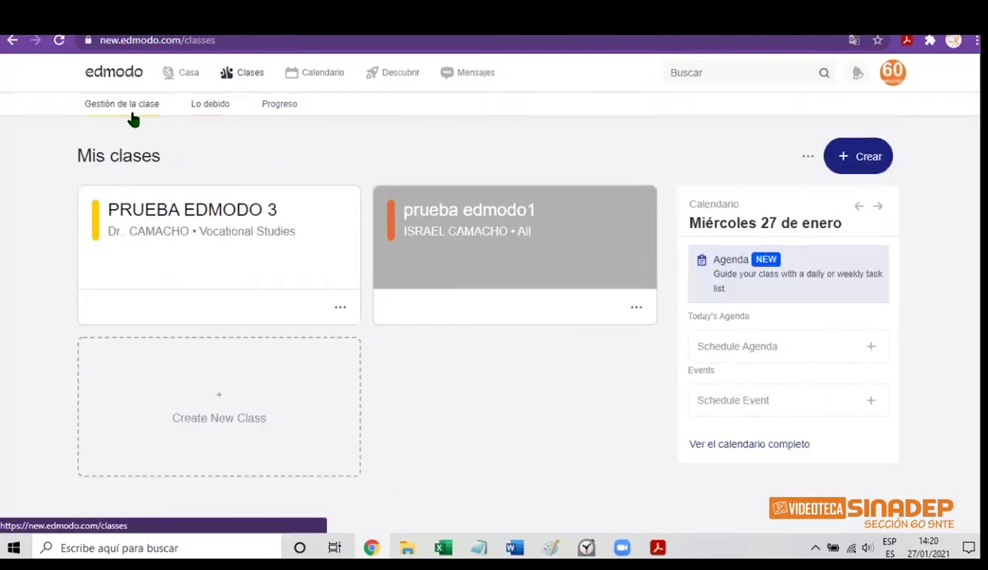
{"action": "left_click", "coordinate": [206, 109]}
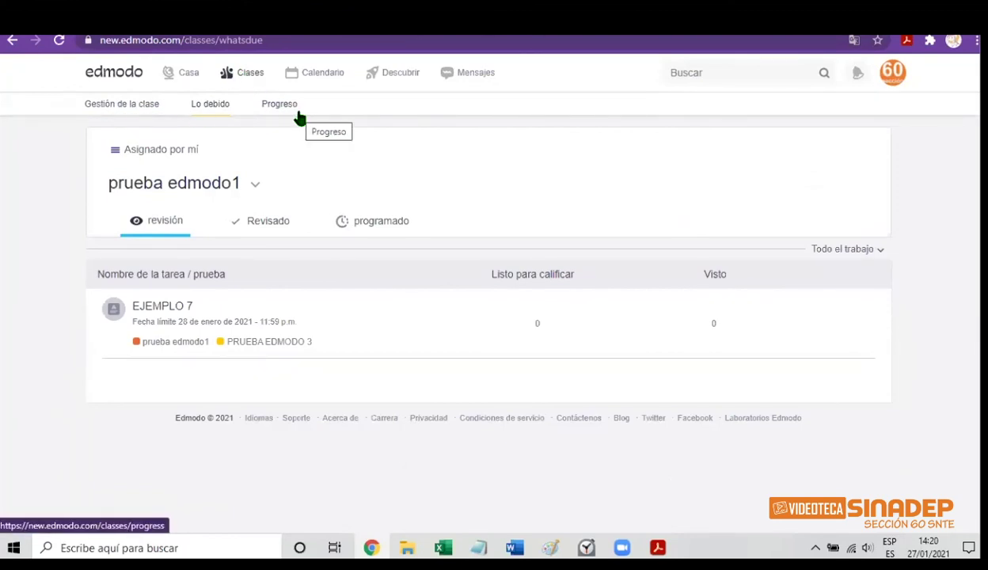
{"action": "left_click", "coordinate": [251, 77]}
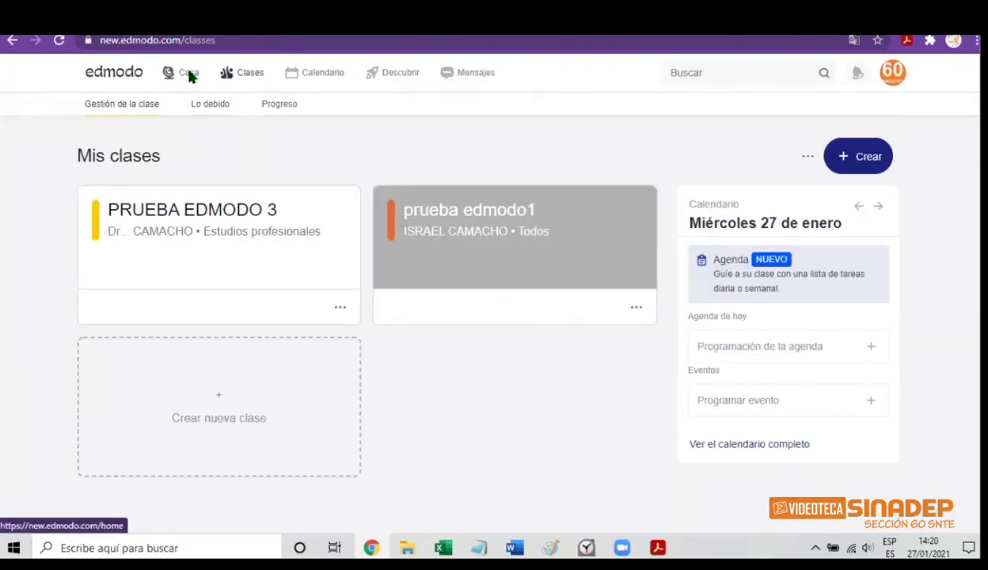
{"action": "left_click", "coordinate": [189, 75]}
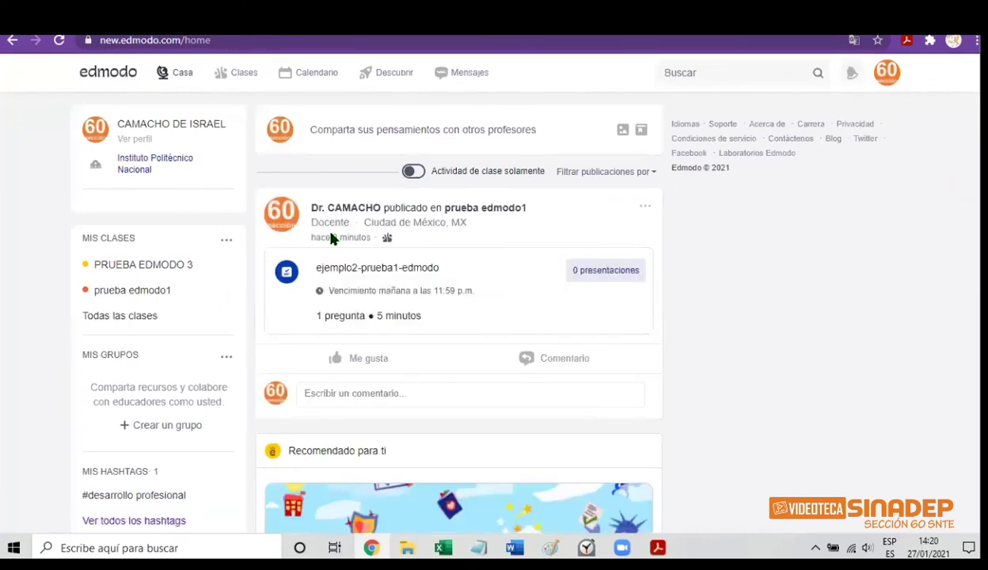
{"action": "left_click", "coordinate": [246, 73]}
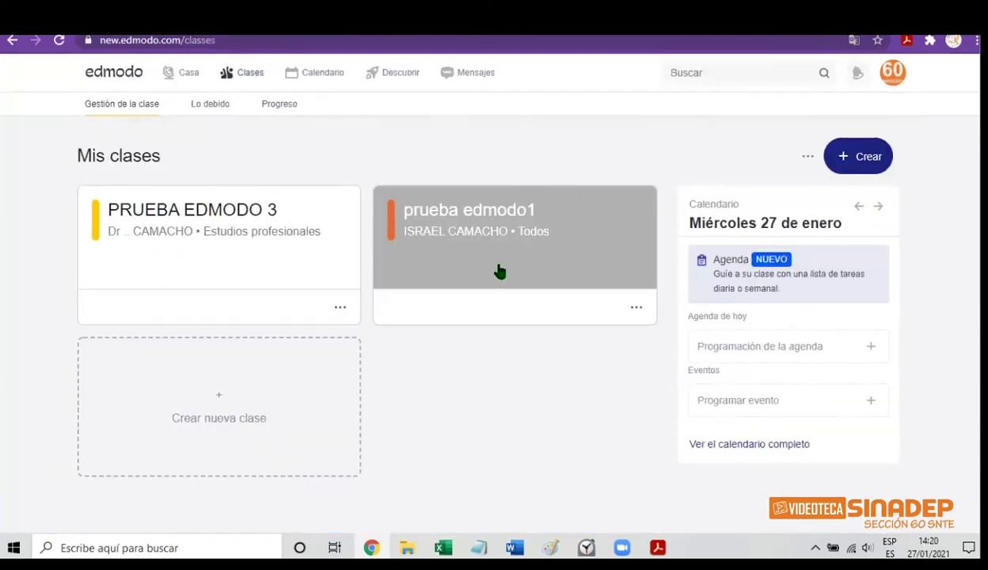
{"action": "left_click", "coordinate": [499, 271]}
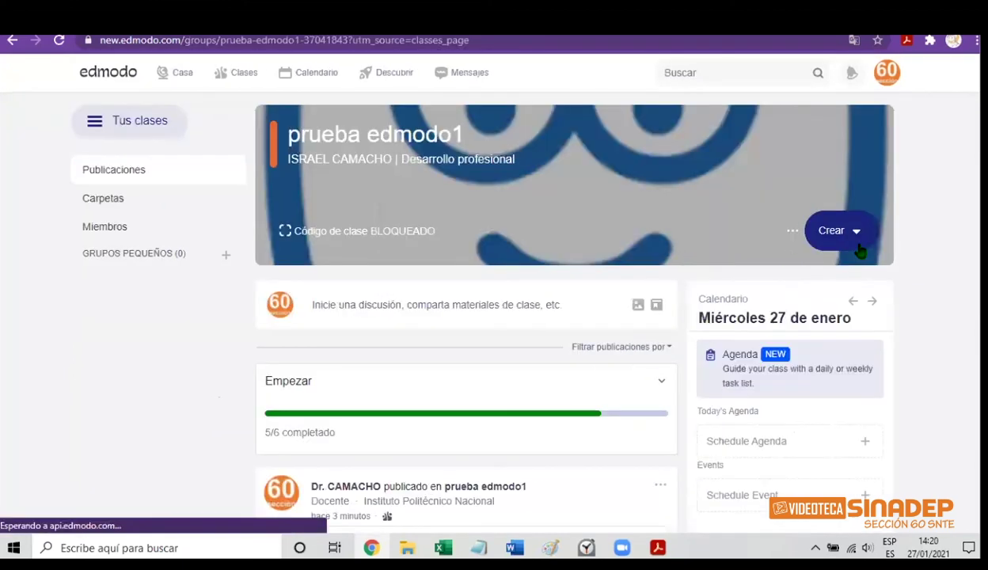
Load an existing JumpStart activity, closing the stalled window and retrying Cargar existente
{"action": "left_click", "coordinate": [858, 233]}
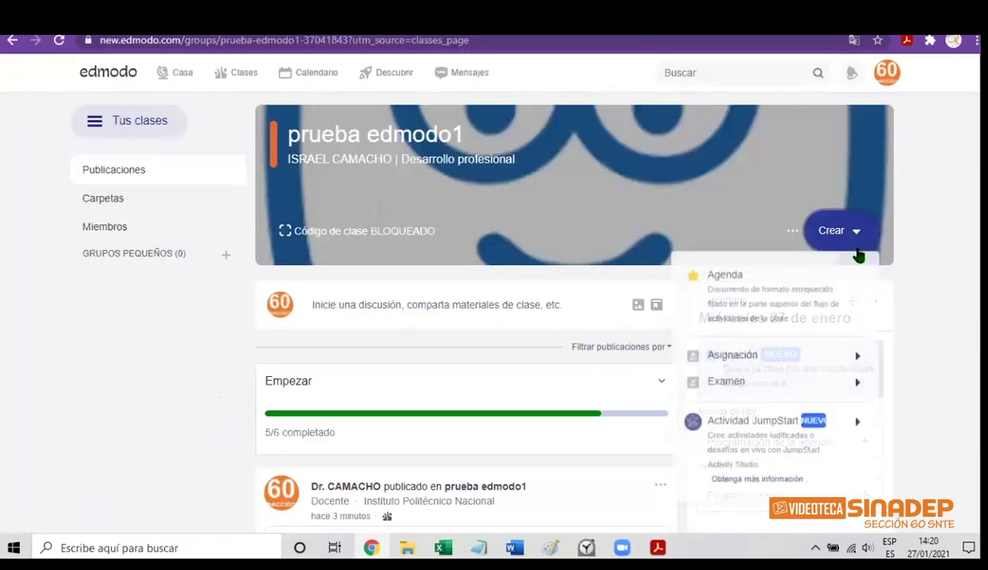
{"action": "mouse_move", "coordinate": [716, 422]}
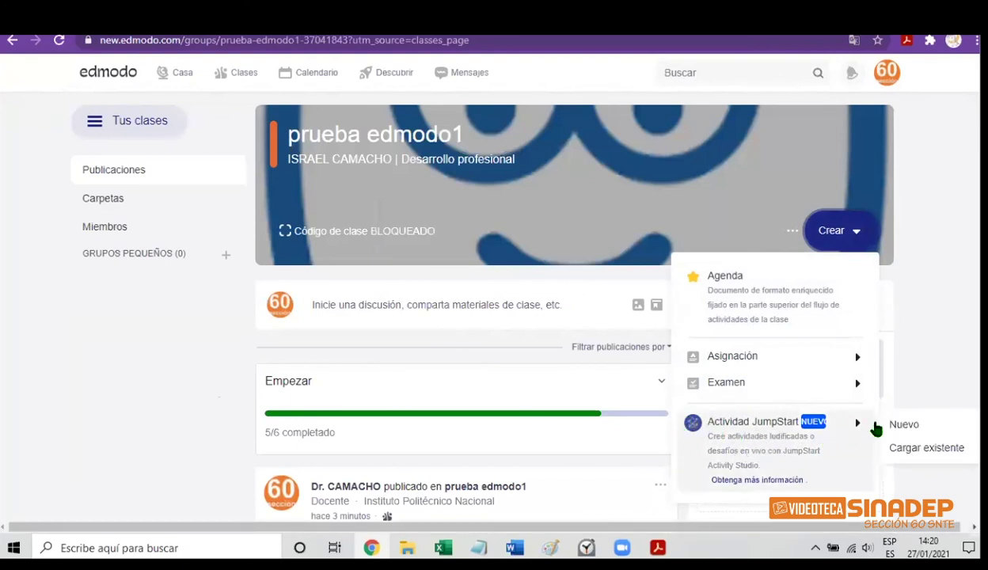
{"action": "mouse_move", "coordinate": [858, 427]}
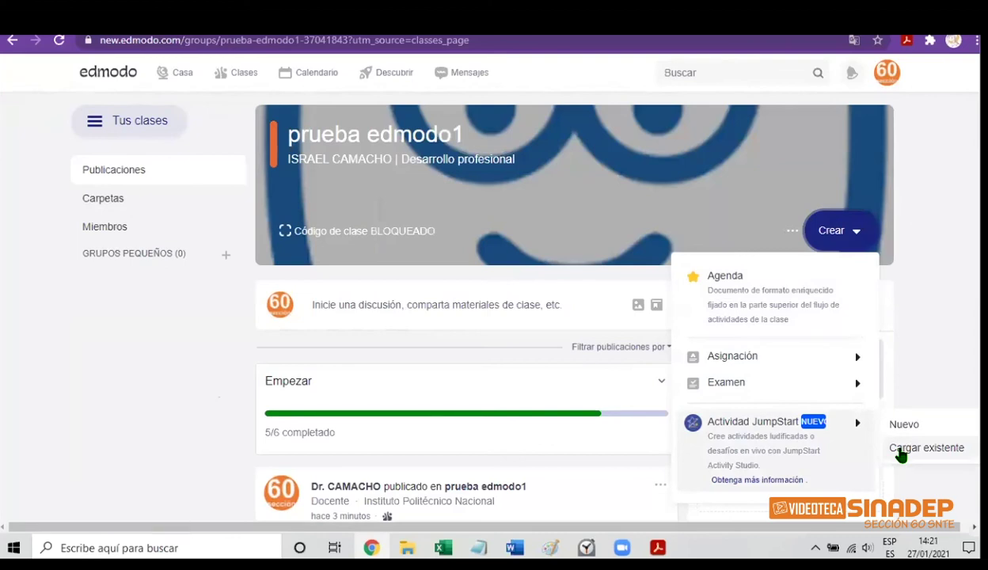
{"action": "left_click", "coordinate": [901, 451]}
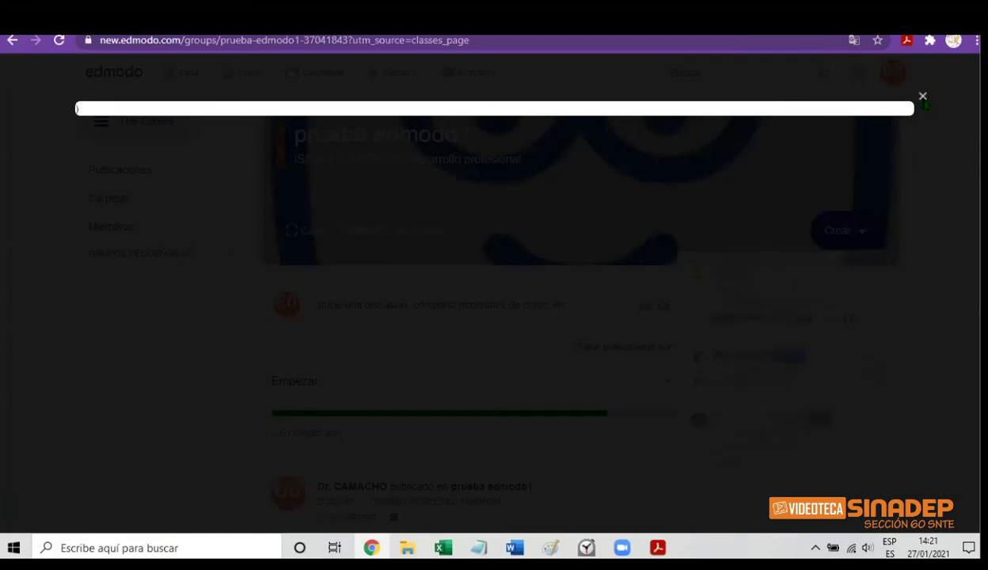
{"action": "left_click", "coordinate": [923, 97]}
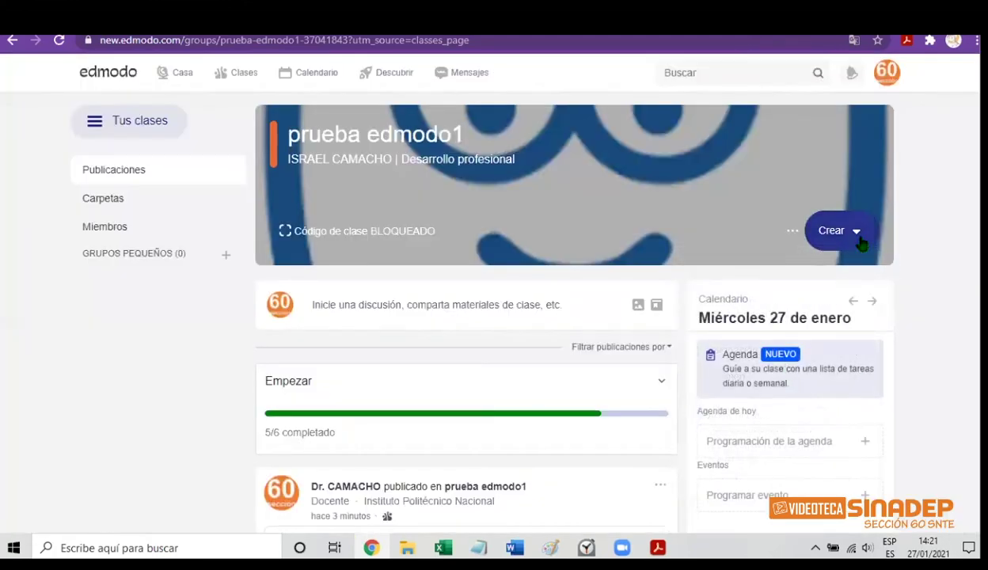
{"action": "left_click", "coordinate": [860, 238]}
{"action": "mouse_move", "coordinate": [855, 423]}
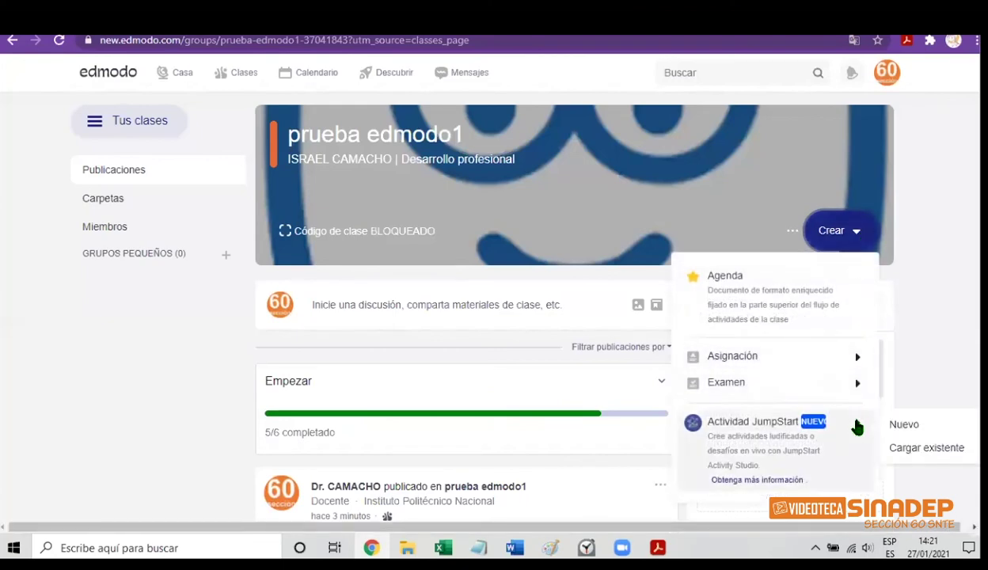
{"action": "left_click", "coordinate": [902, 451]}
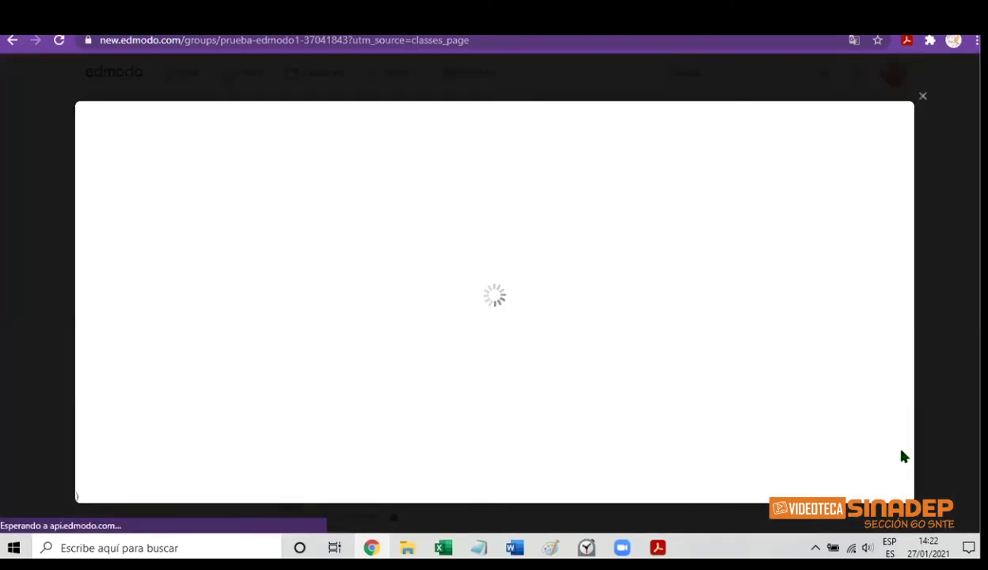